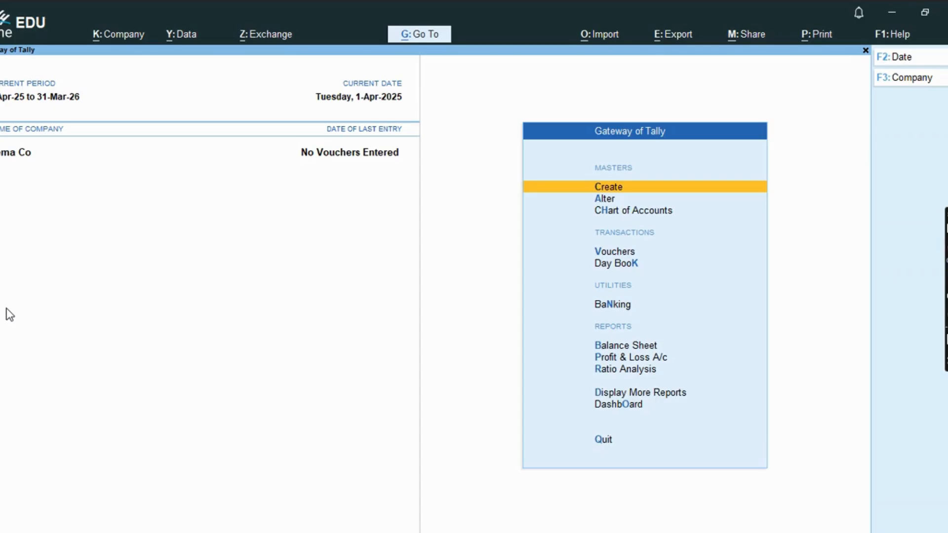
Step: Check the trial balance image, and in TallyPrime open the company list through Change Company in master creation
left_click(701, 532)
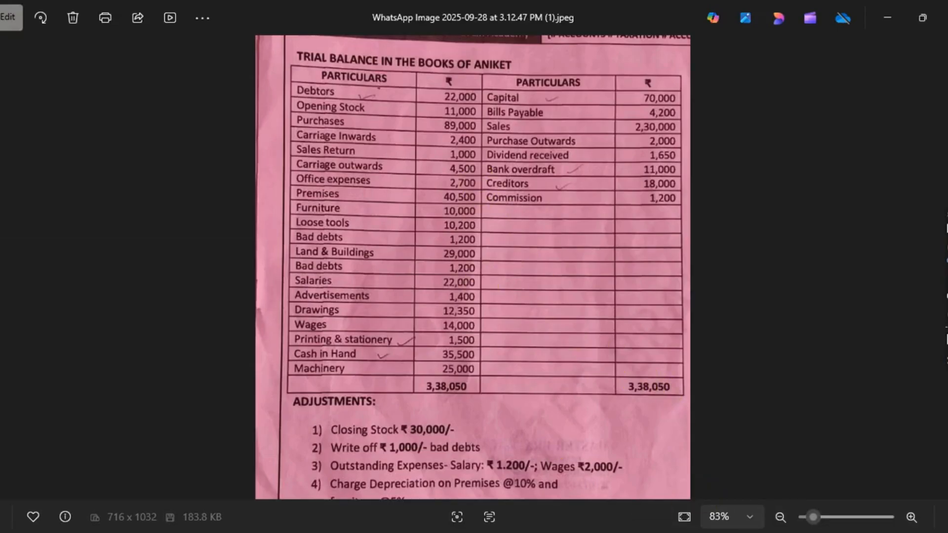
left_click(691, 532)
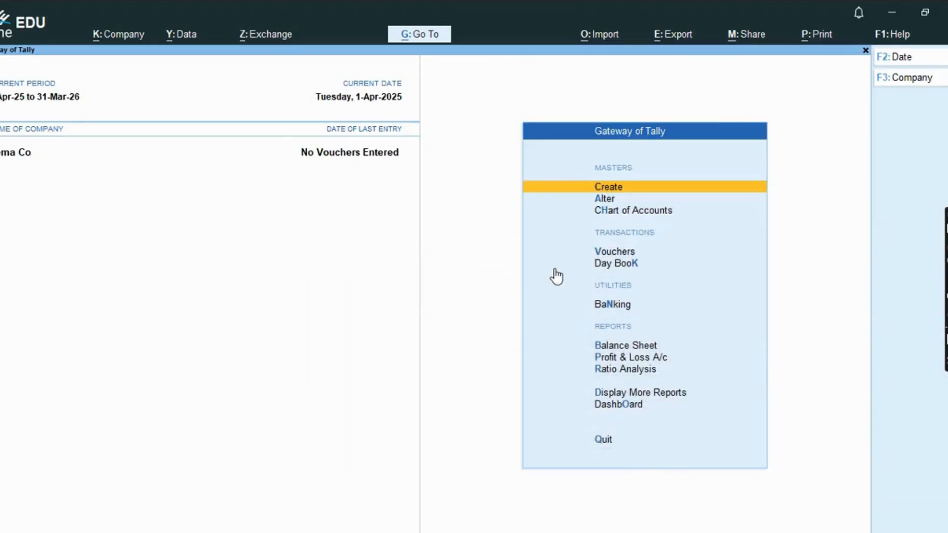
key("Down")
key("Down")
key("Up")
key("Up")
key("Down")
key("Down")
key("Up")
key("Up")
key("Return")
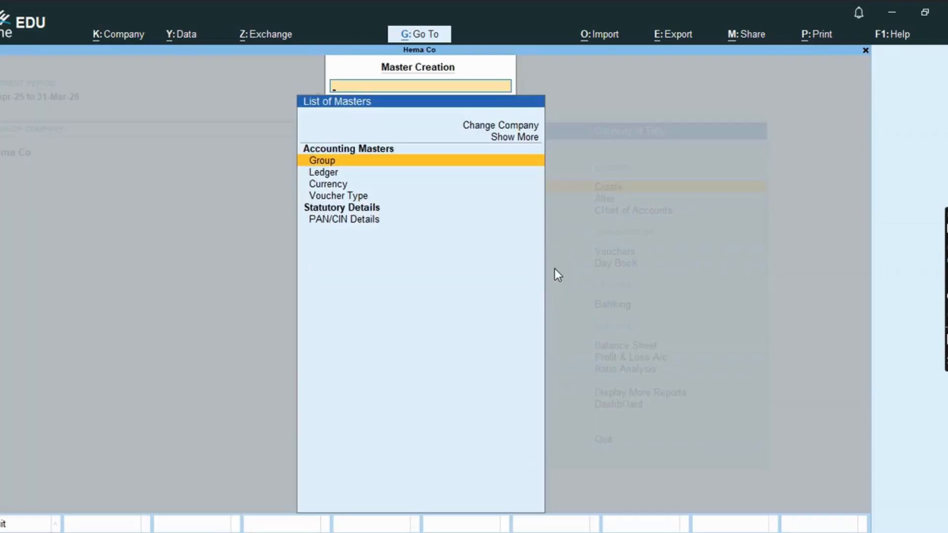
key("Up")
key("Up")
key("Return")
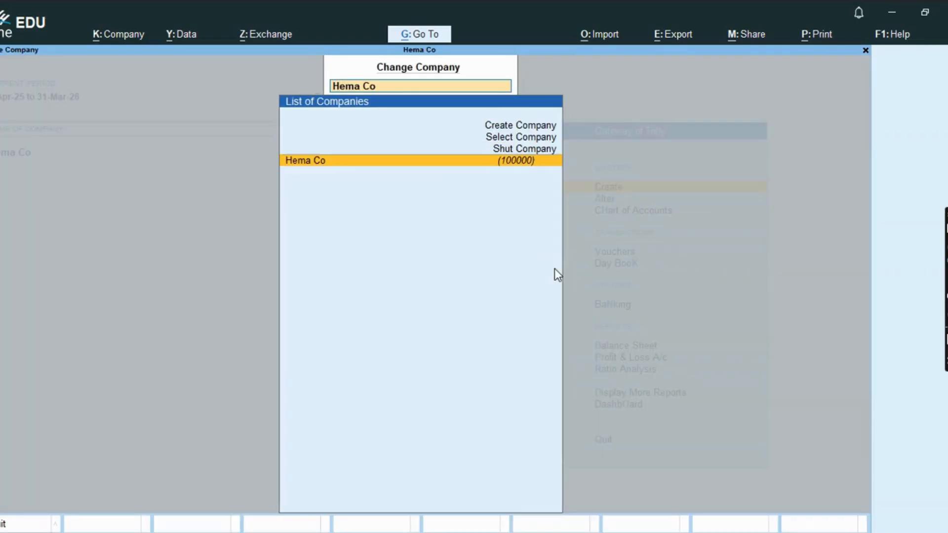
Step: Start creating a new company named Aniket Co, keeping the same mailing name
key("Up")
key("Up")
key("Up")
key("Down")
key("Down")
key("Down")
key("Up")
key("Up")
key("Up")
left_click(555, 269)
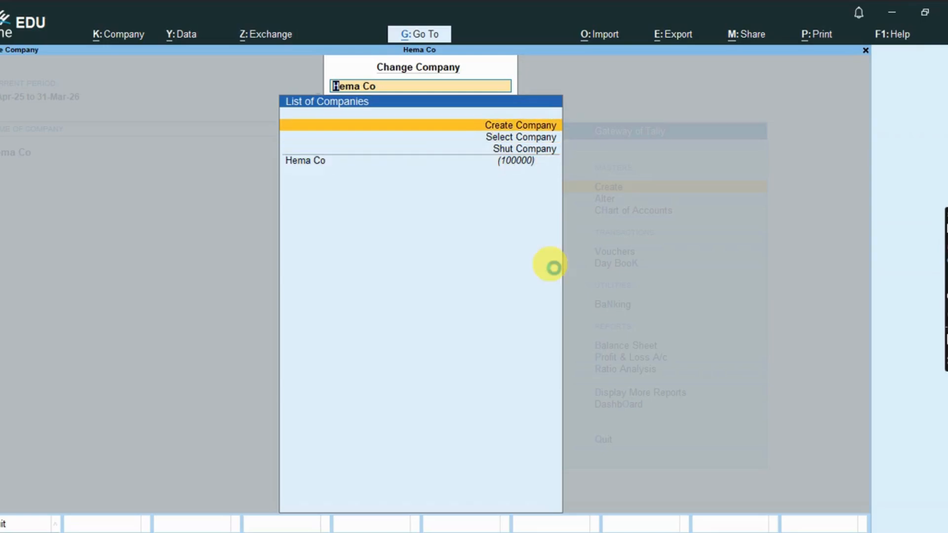
left_click(553, 269)
type("An")
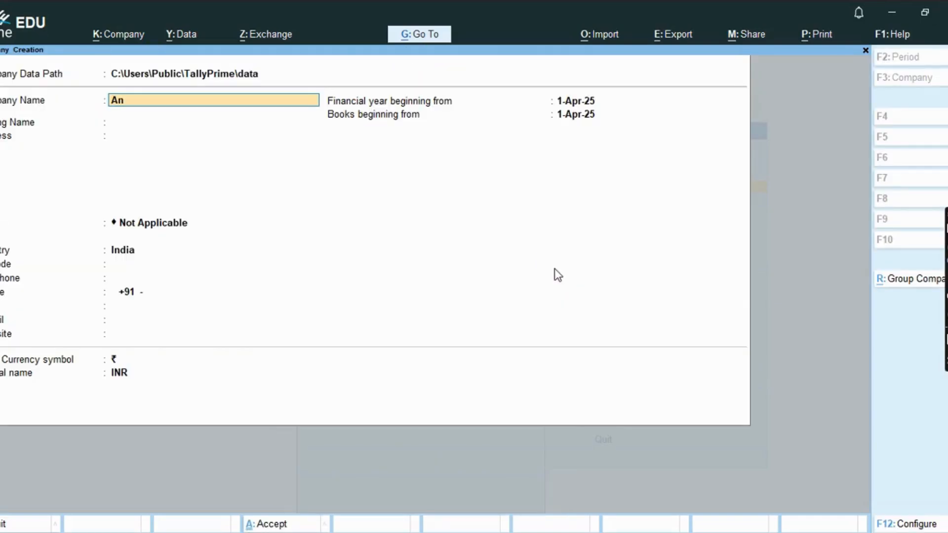
type("iket Co")
key("Return")
key("Return")
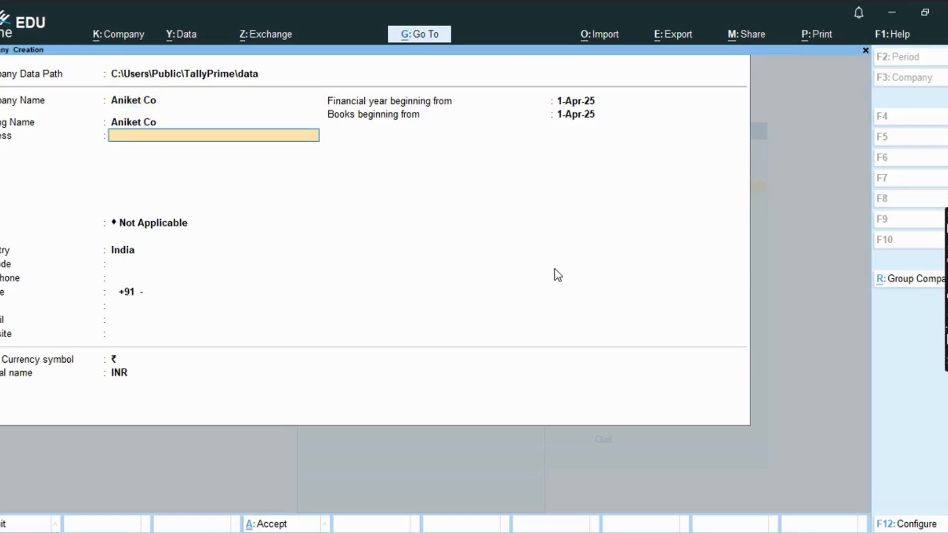
Step: Leave the company's address blank and set its state to Maharashtra
key("Return")
key("Return")
key("Return")
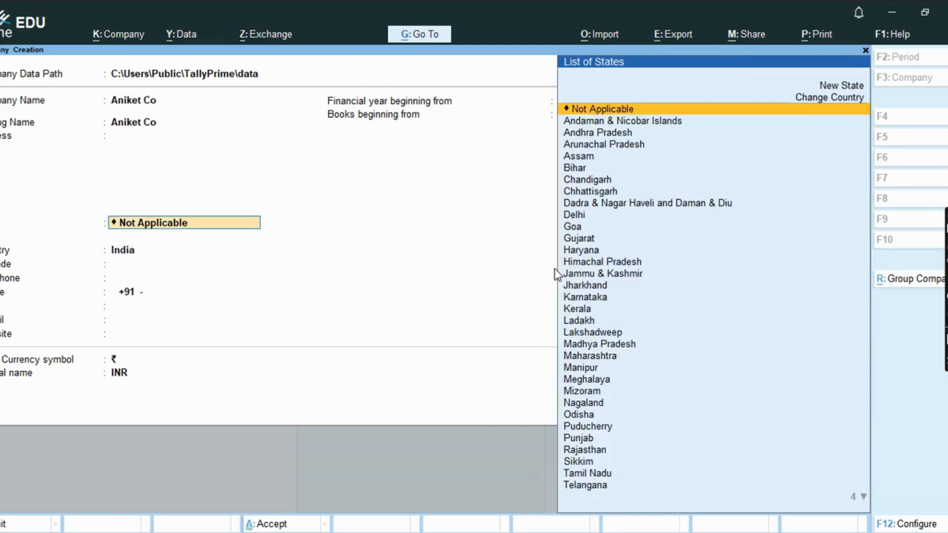
type("Mah")
key("Return")
Step: Keep the default country, contact, financial year and currency details, and save the new company
key("Return")
key("Return")
key("Return")
key("Return")
key("Return")
key("Return")
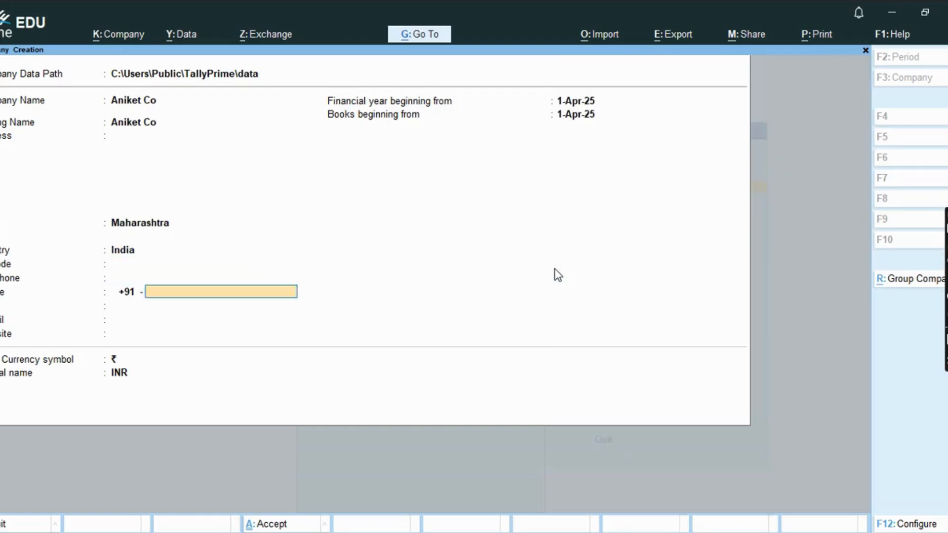
key("Return")
key("Return")
key("Return")
key("Return")
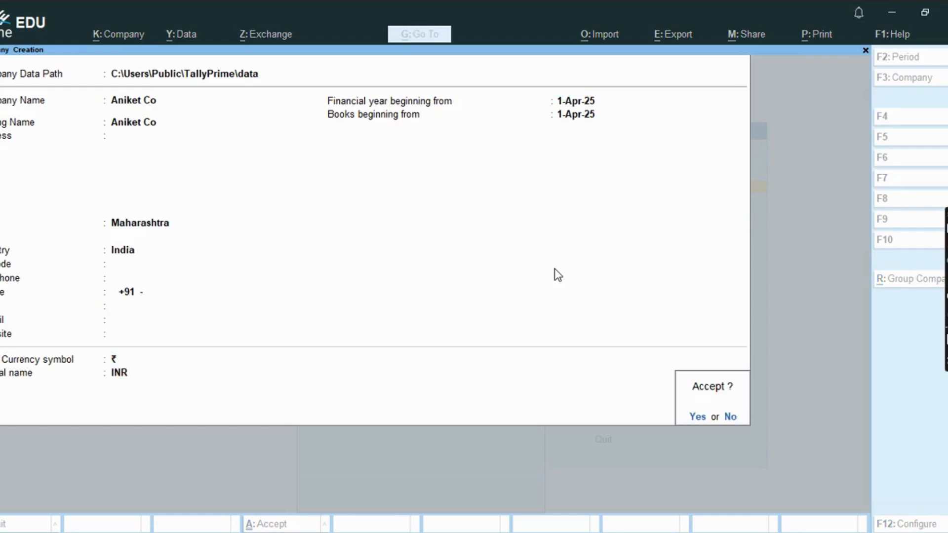
left_click(552, 268)
left_click(554, 269)
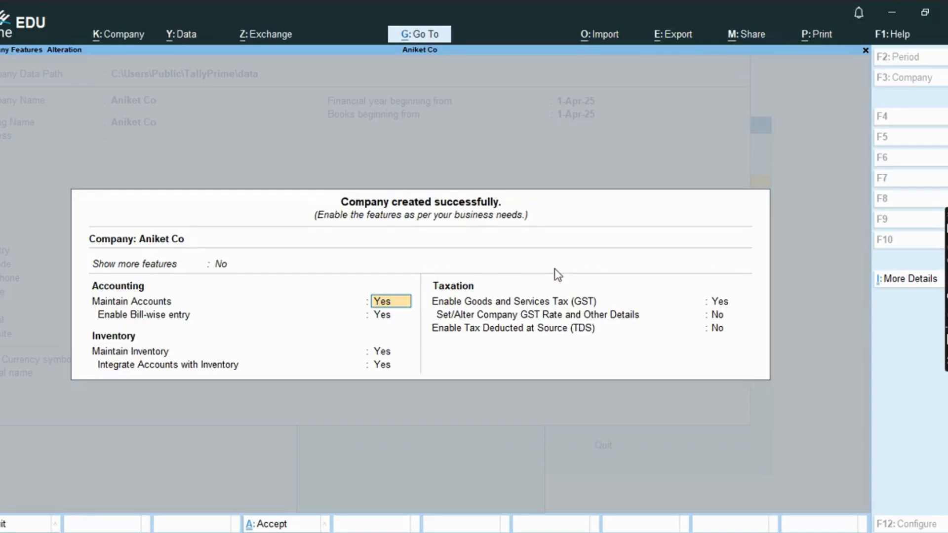
Step: Set Maintain Inventory and Enable Goods and Services Tax (GST) to No, and save the company features
key("Return")
key("Return")
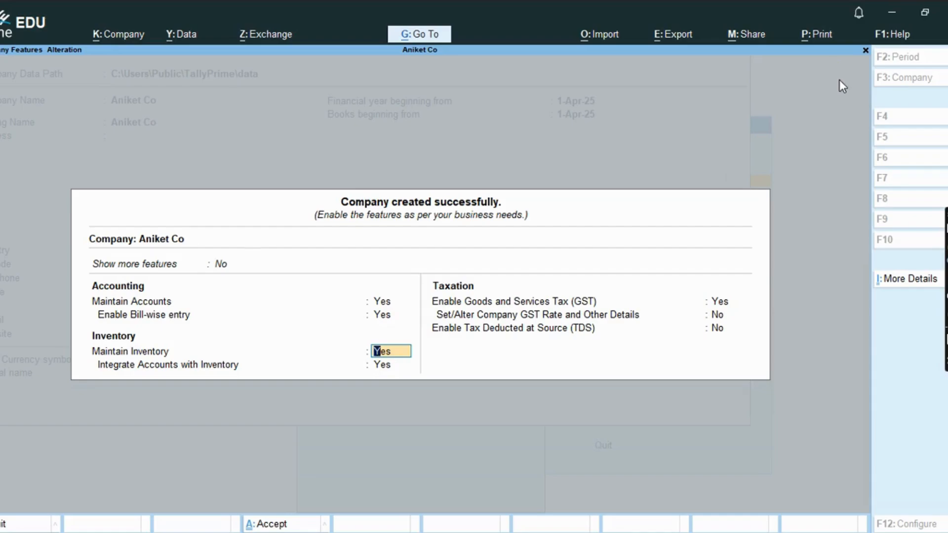
type("n")
key("Return")
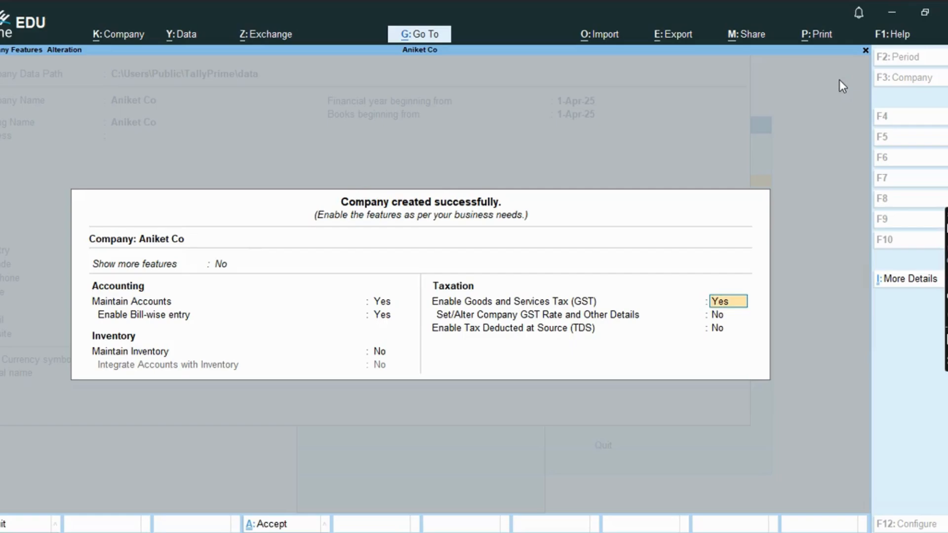
type("n")
key("Return")
key("Return")
key("Return")
key("Return")
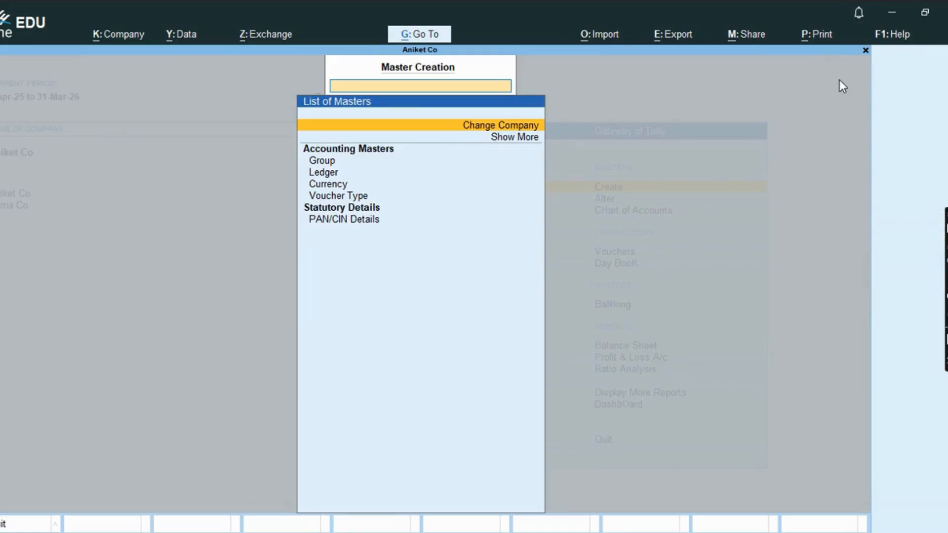
key("Down")
key("Down")
key("Down")
key("Down")
key("Down")
key("Up")
key("Down")
key("Up")
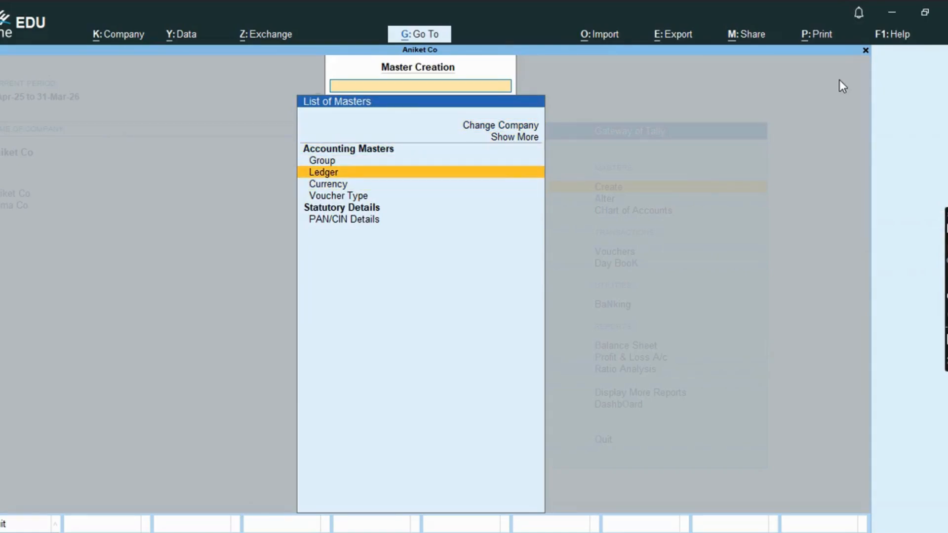
key("Up")
key("Escape")
key("Down")
key("Up")
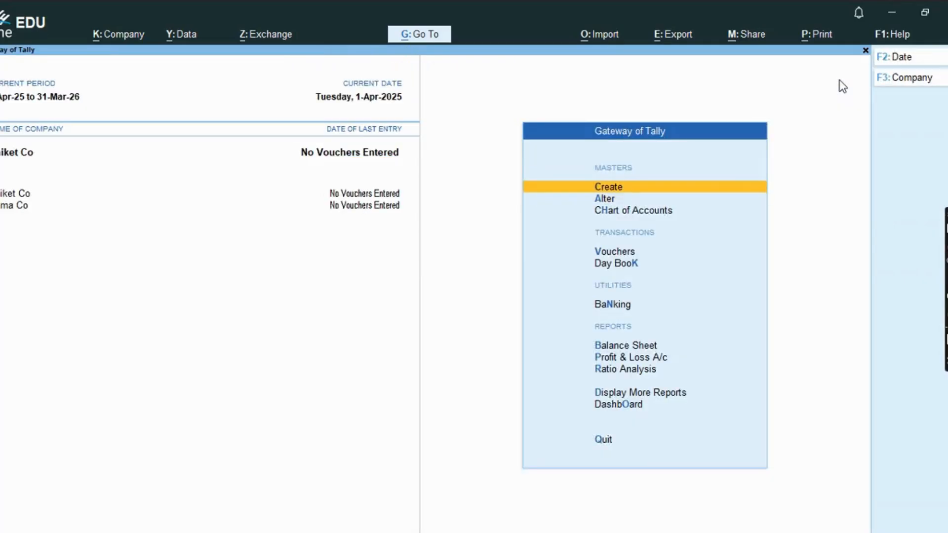
Step: Start a new ledger master and name it Debtors, following the first trial balance entry
key("Return")
key("Down")
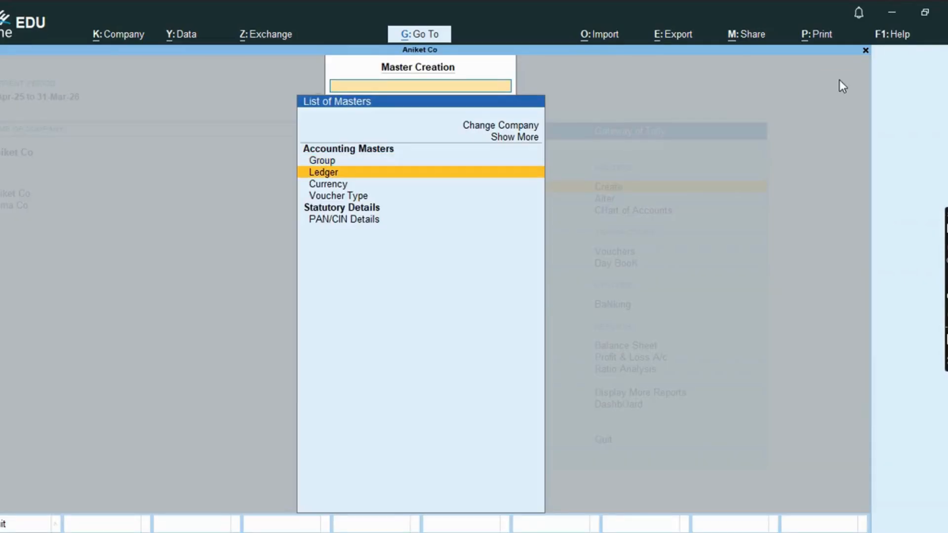
key("Return")
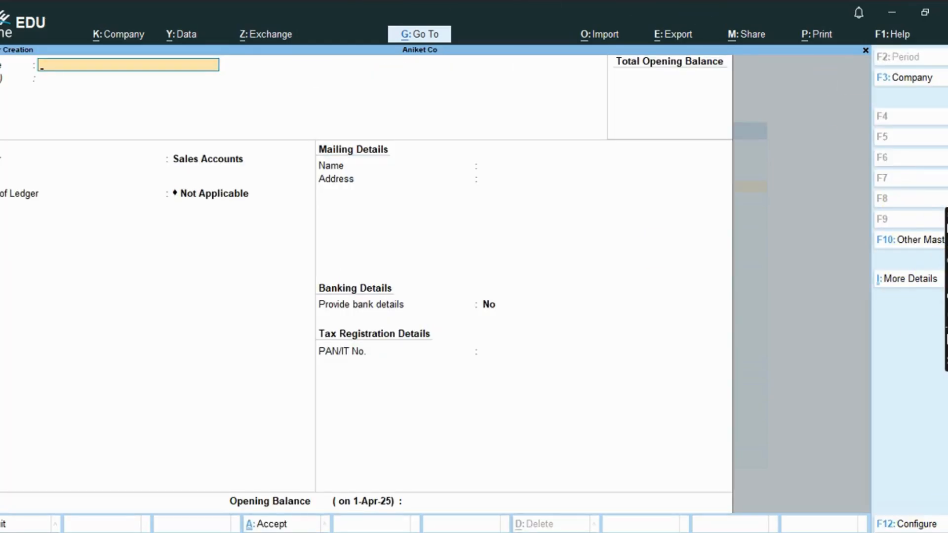
key("alt+Tab")
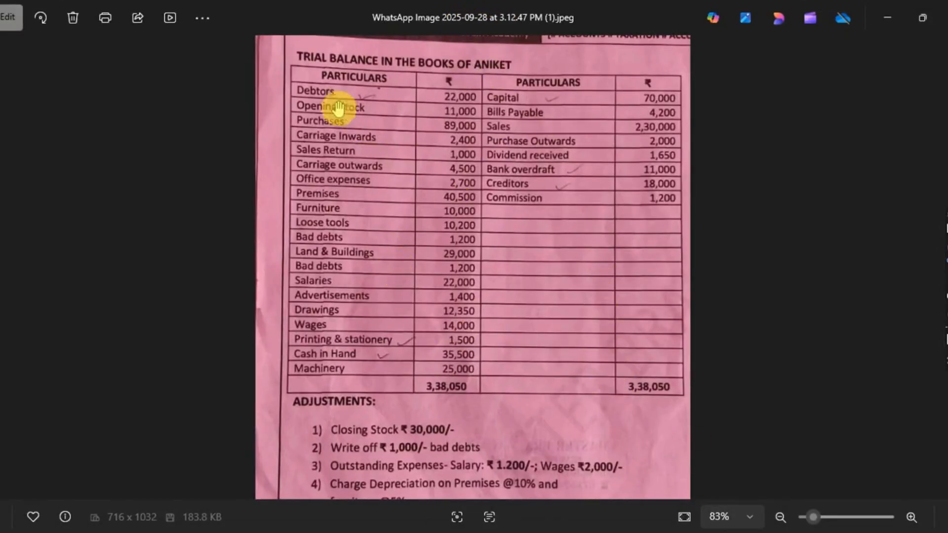
key("alt+Tab")
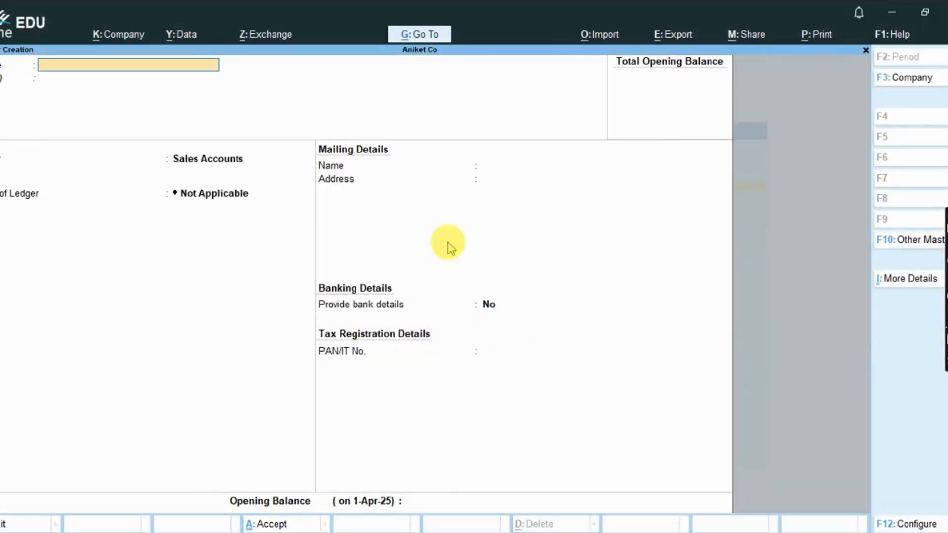
type("Debt")
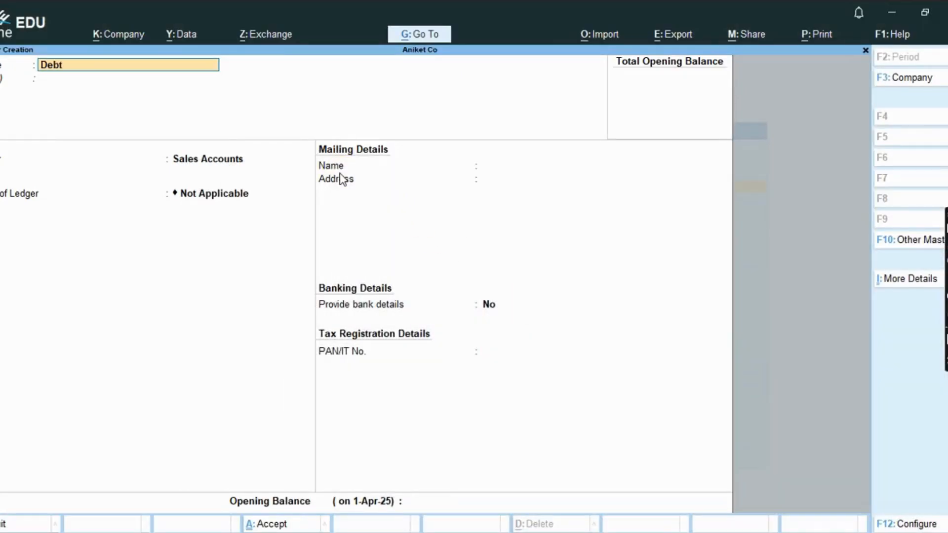
type("ors")
key("Return")
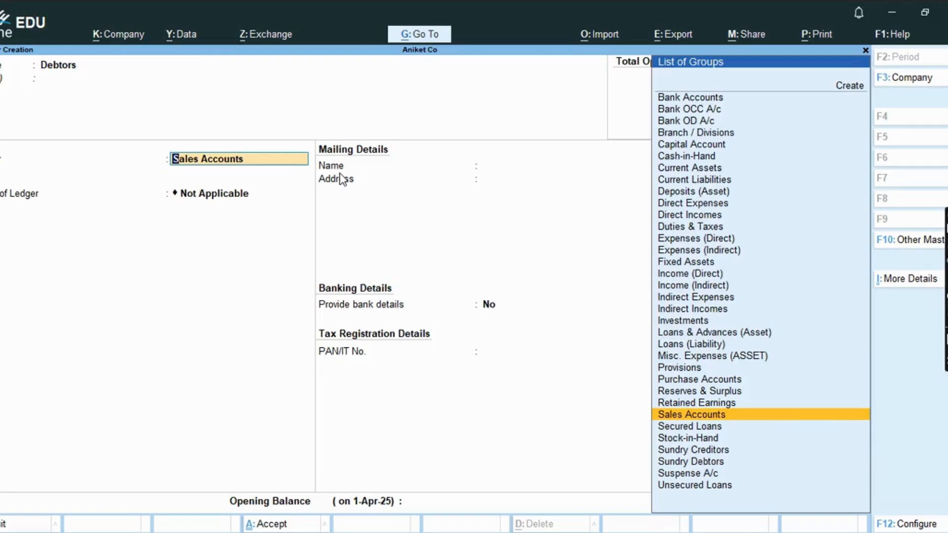
Step: Place the Debtors ledger under Sundry Debtors, keeping the default bill-by-bill, mailing, banking and tax details
type("Su")
key("Down")
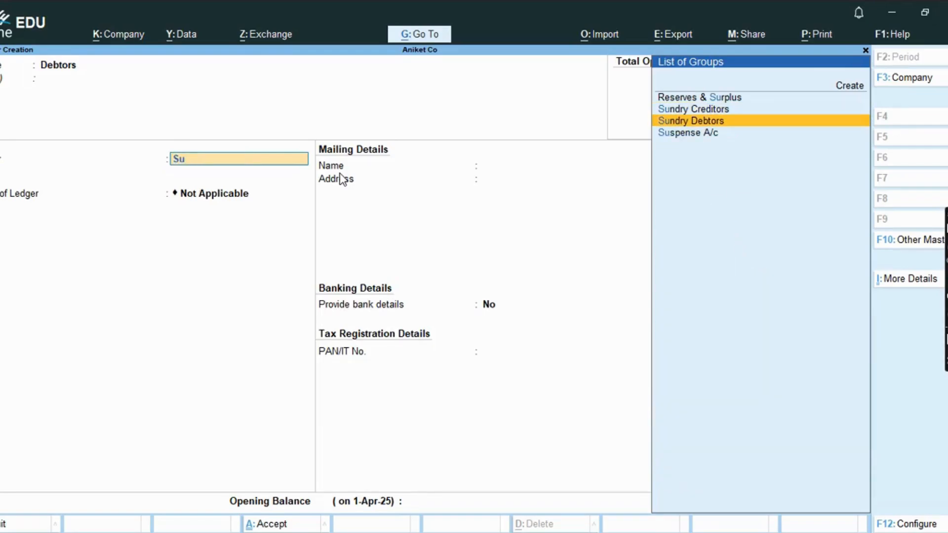
key("Return")
key("Return")
key("Return")
key("Return")
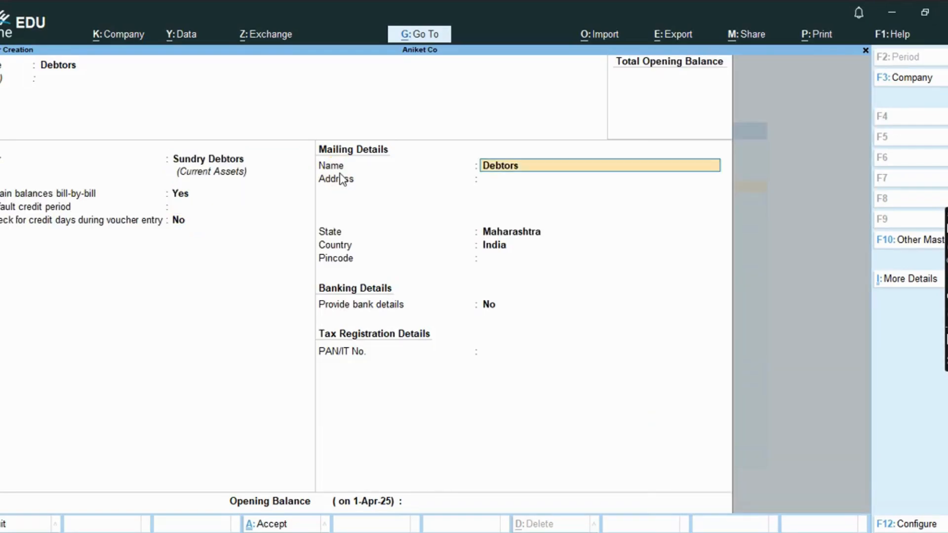
key("Return")
key("Return")
key("Return")
key("Return")
key("Return")
key("Return")
key("Return")
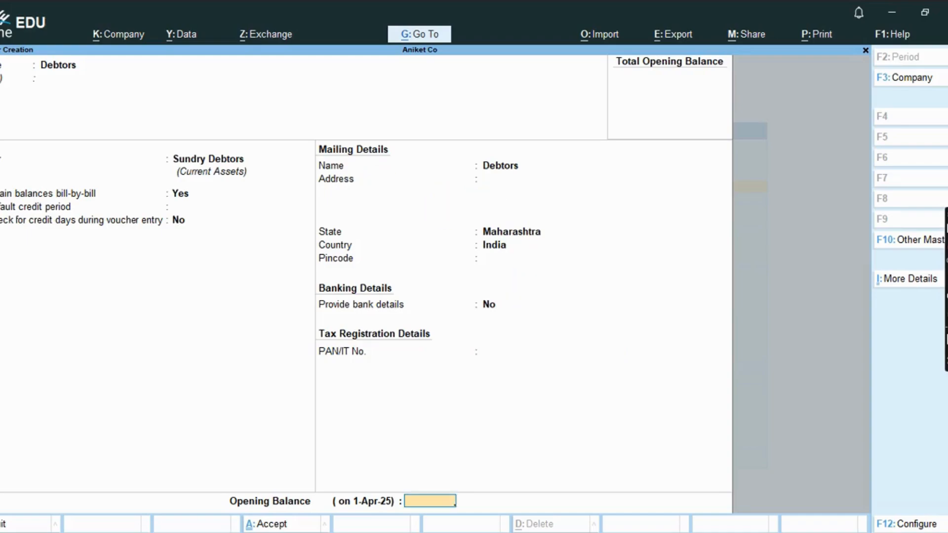
Step: Enter the trial balance amount of 22,000 Dr as the Debtors opening balance, leave the bill-wise breakup blank, and save the ledger
key("alt+Tab")
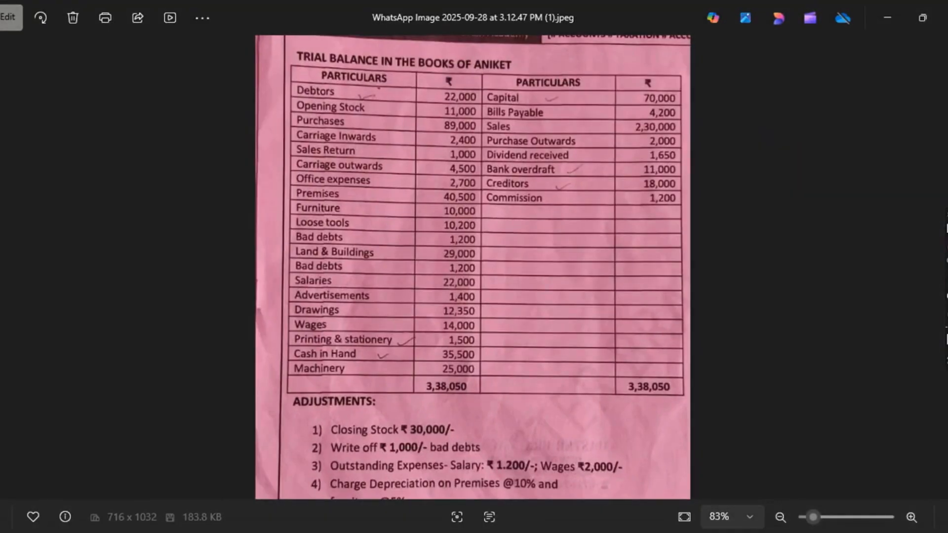
key("alt+Tab")
type("22000")
key("Return")
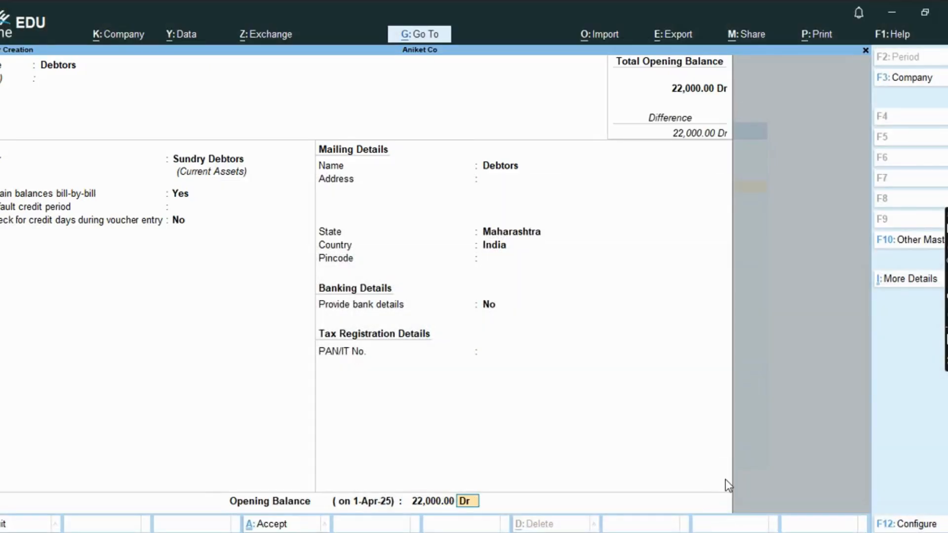
key("Return")
key("Return")
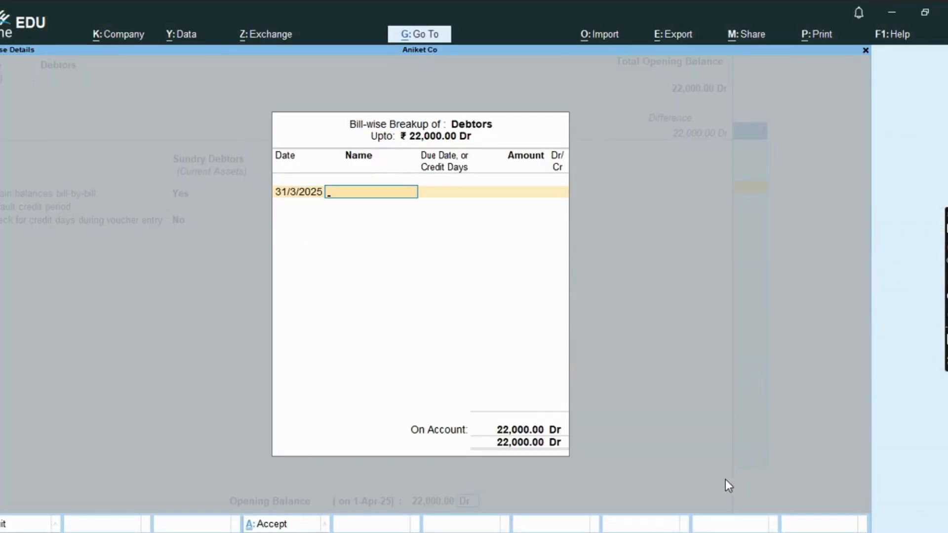
key("Return")
left_click(725, 479)
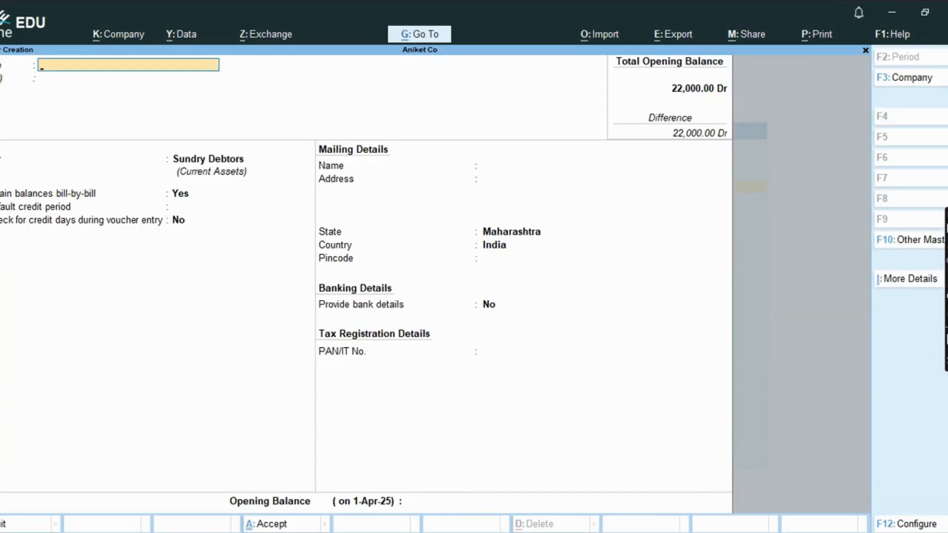
Step: Name the next ledger Opening Stock, following the trial balance, and leave its alias blank
key("alt+Tab")
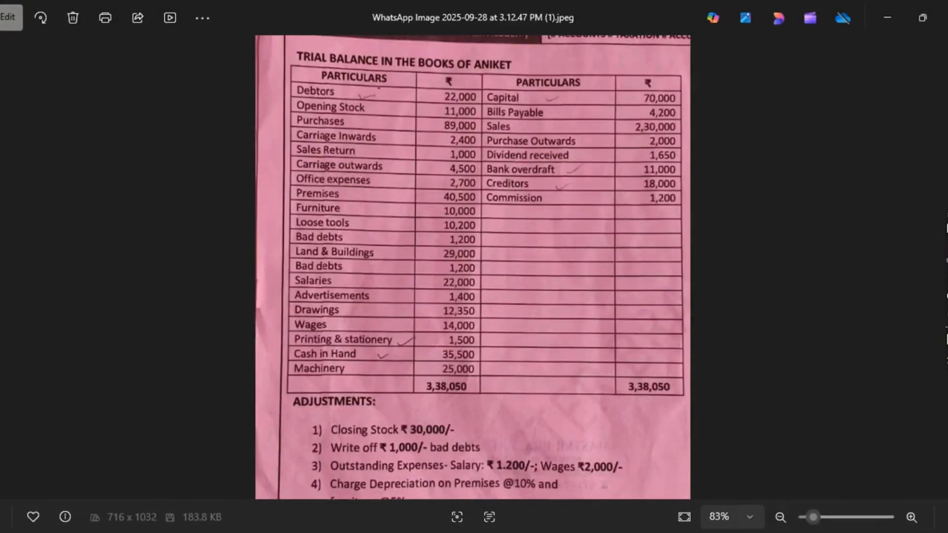
key("alt+Tab")
left_click(371, 313)
type("Ope")
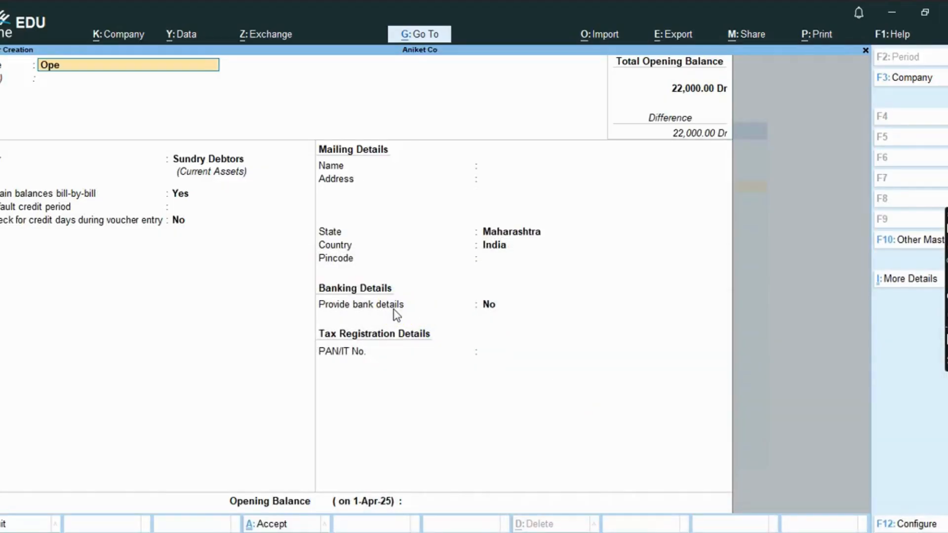
type("ning Stock")
key("Return")
key("Return")
Step: Place the Opening Stock ledger under Stock-in-Hand, keeping its remaining details at their defaults
type("Sto")
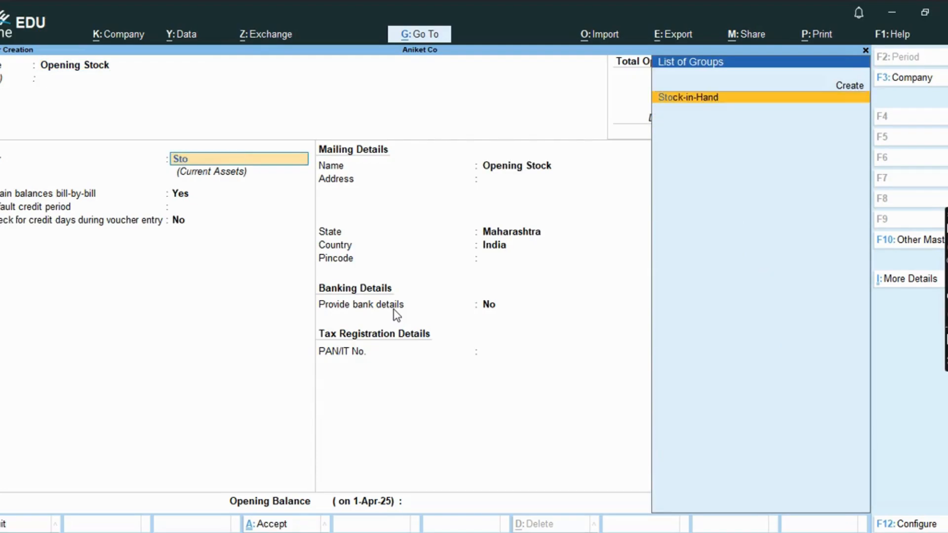
key("Return")
key("Return")
left_click(415, 458)
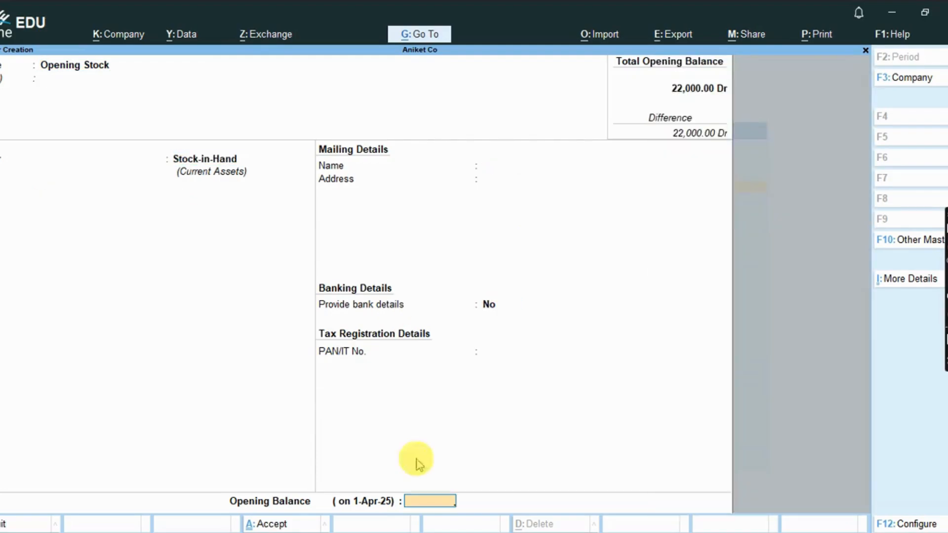
Step: Enter the trial balance amount of 11,000 Dr as the Opening Stock opening balance and save the ledger
key("alt+Tab")
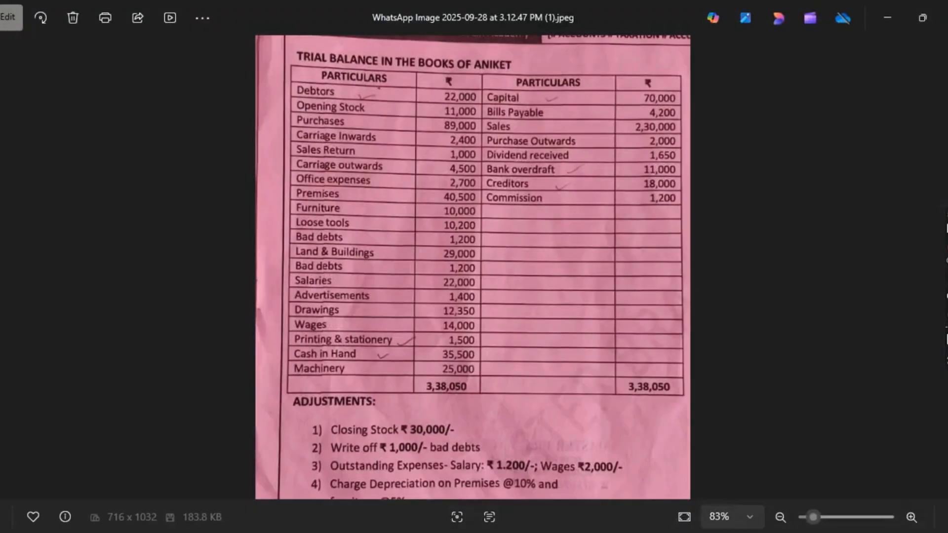
key("alt+Tab")
type("11000")
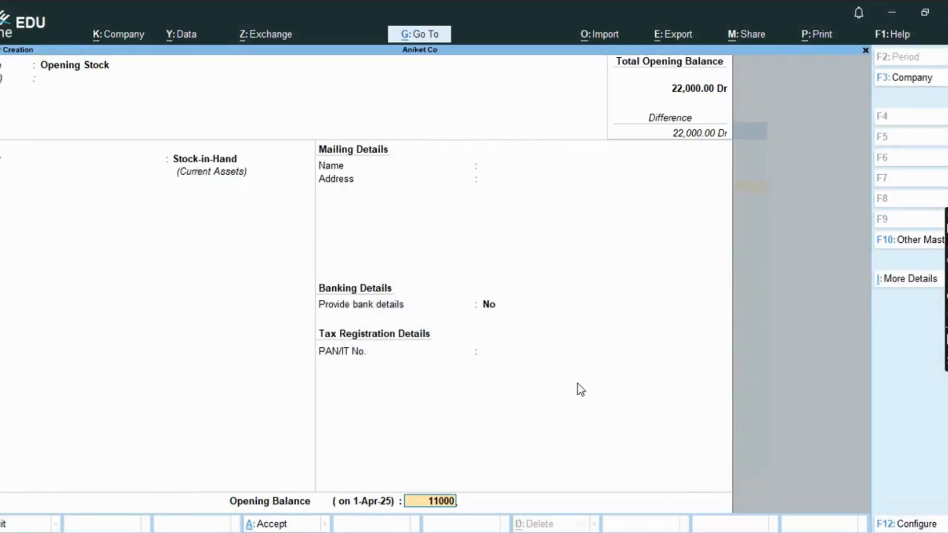
key("Return")
key("Return")
left_click(579, 389)
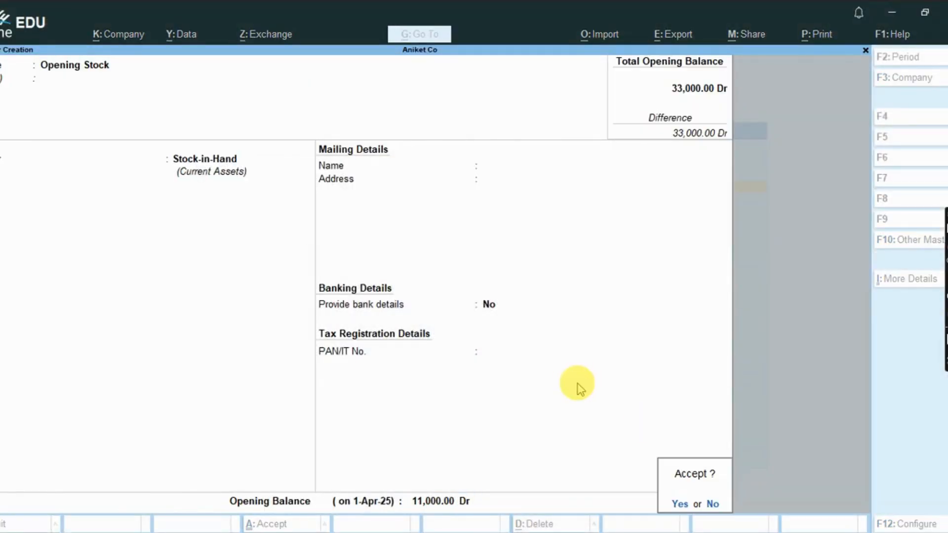
key("Return")
Step: Name the next ledger Purchase, following the trial balance, and leave its alias blank
key("alt+Tab")
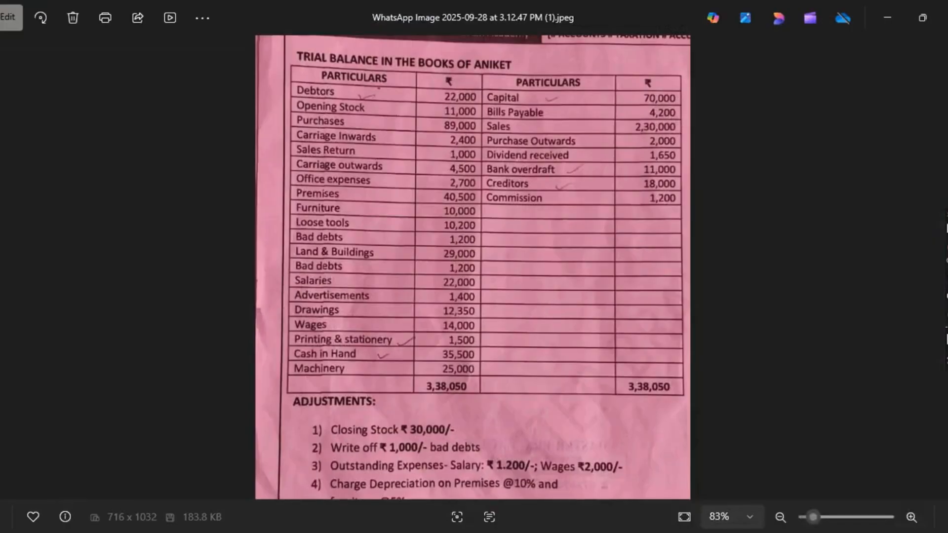
key("alt+Tab")
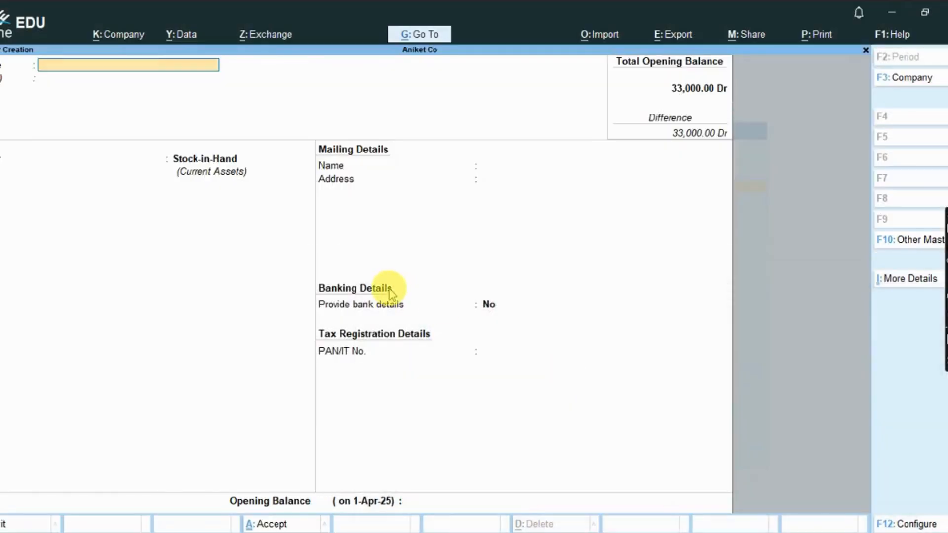
type("Pur")
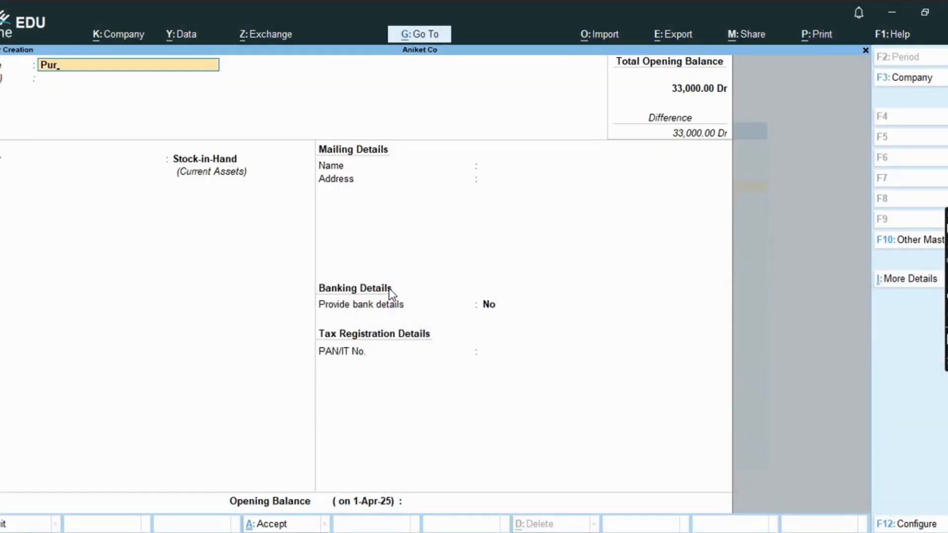
type("chase")
key("Return")
Step: Place the Purchase ledger under Purchase Accounts, keeping the ledger type Not Applicable and the remaining details at their defaults
type("Ur")
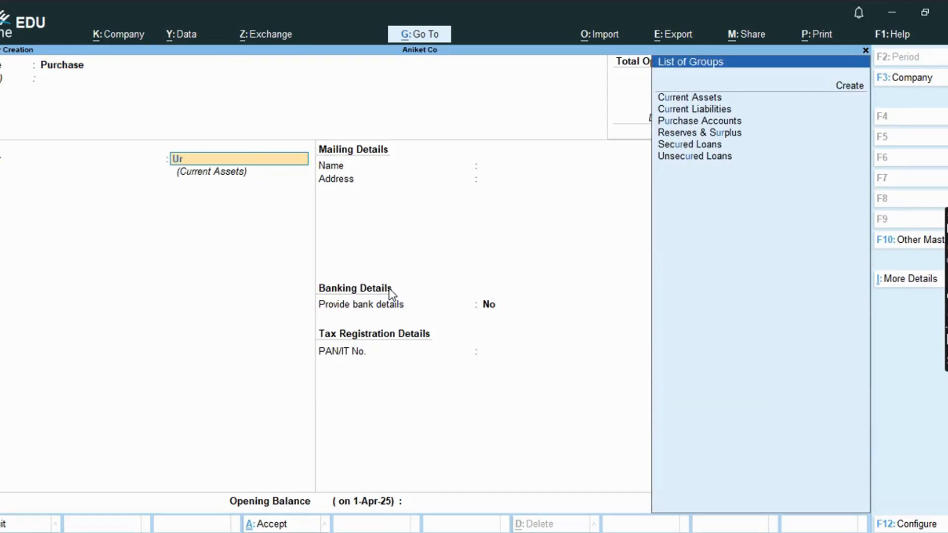
key("BackSpace")
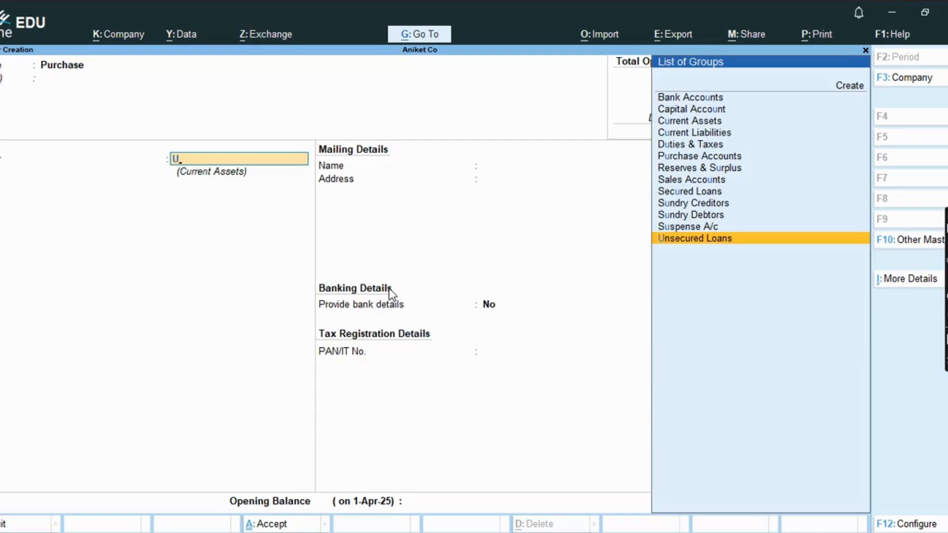
key("BackSpace")
type("Pu")
key("Return")
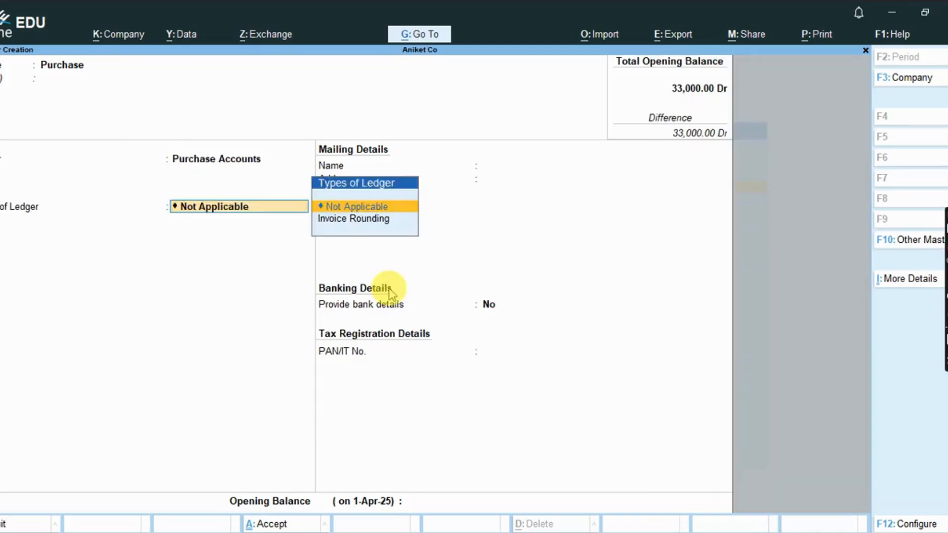
key("Return")
key("Return")
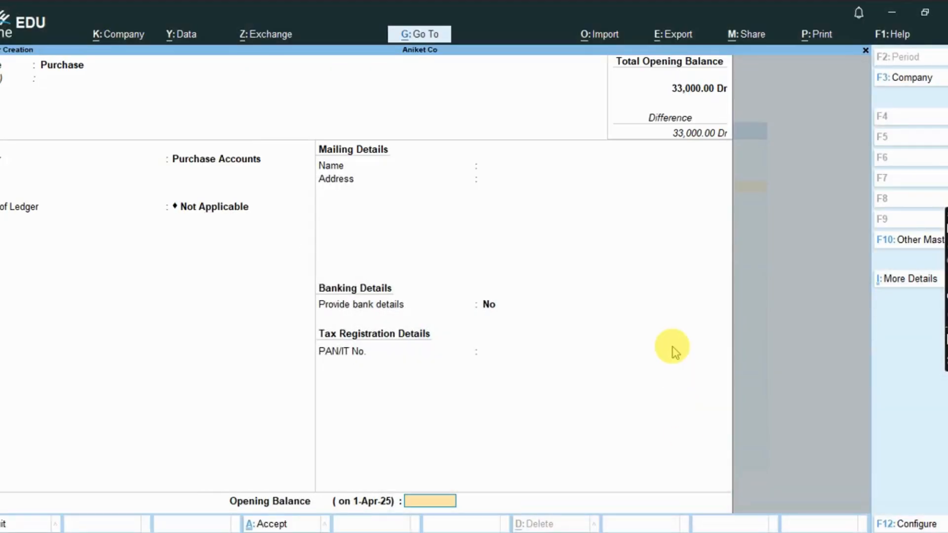
Step: Enter 89,000 Dr as the Purchase ledger's opening balance and save the ledger
type("89000")
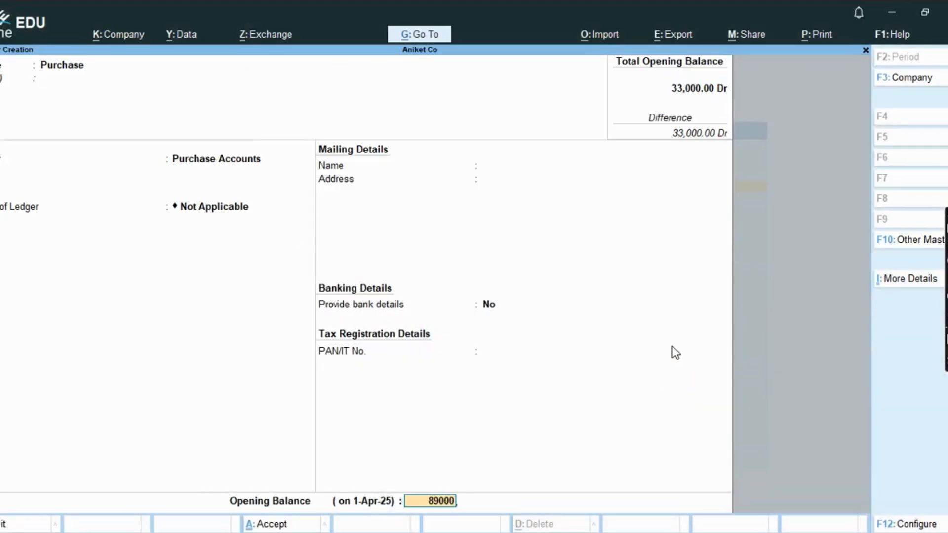
key("Return")
key("Return")
key("Return")
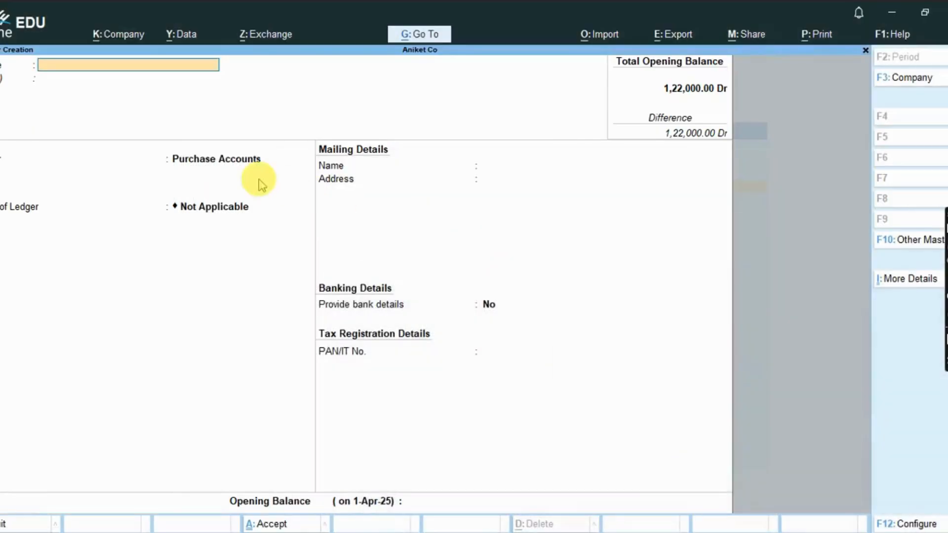
Step: Name the next ledger Carraige Inword and leave its alias blank
type("Carraige Inwork")
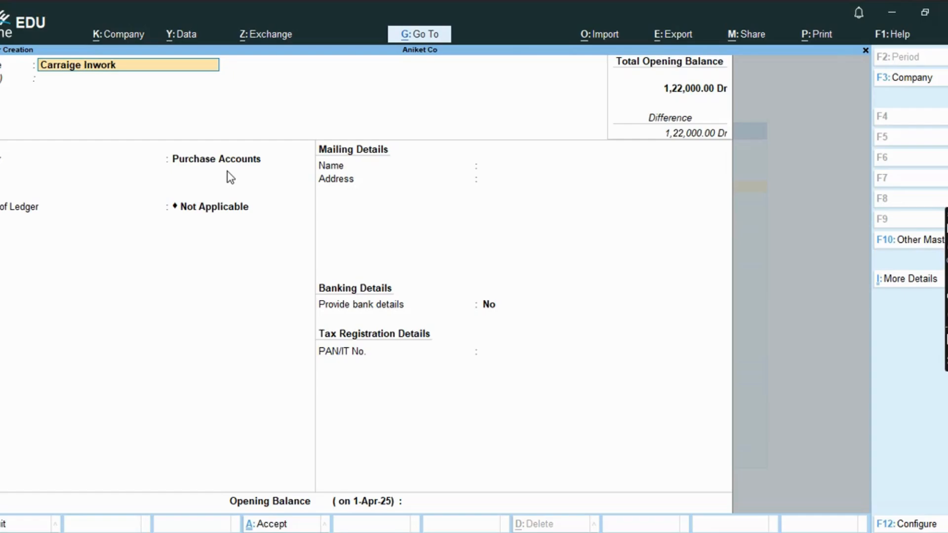
key("BackSpace")
type("d")
key("Return")
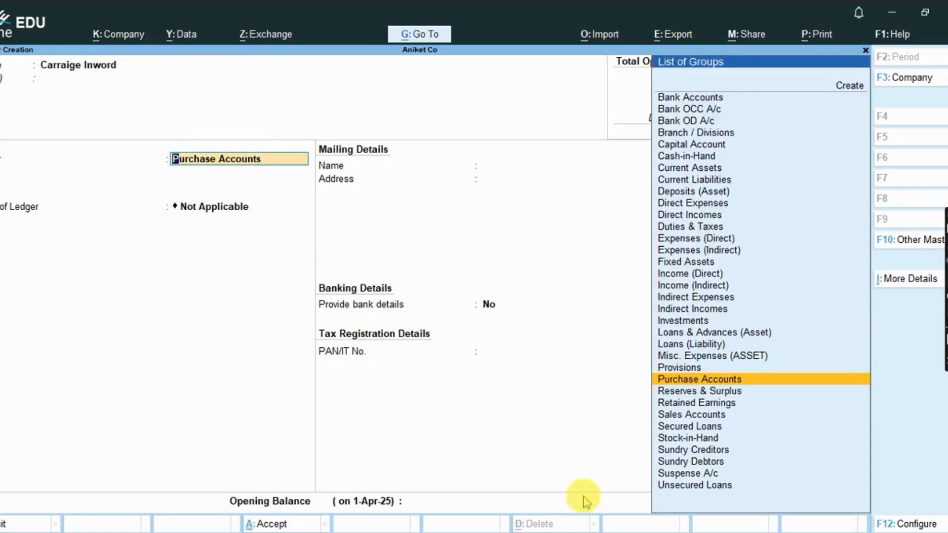
Step: Consult the Trading and Profit and Loss account formats and try placing the Carraige Inword ledger under Indirect Expenses
key("alt+Tab")
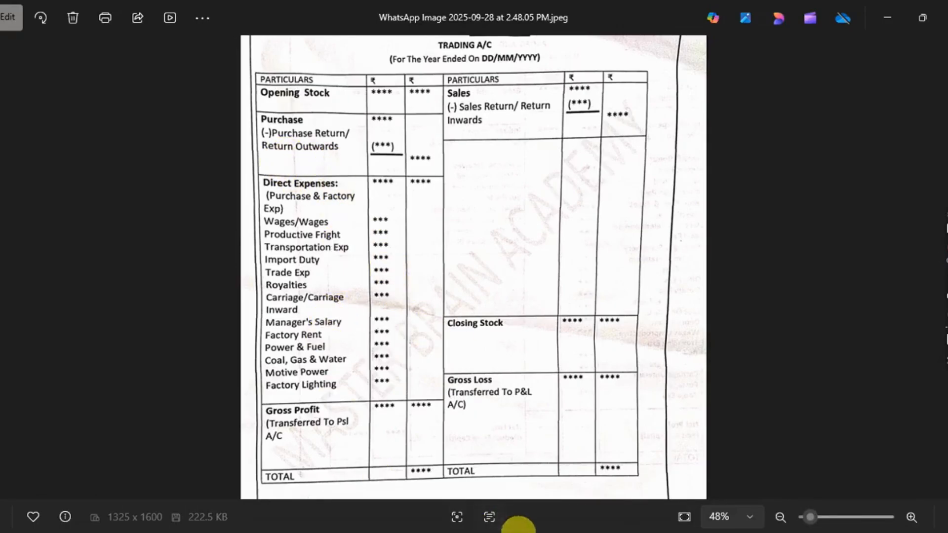
key("Right")
key("Right")
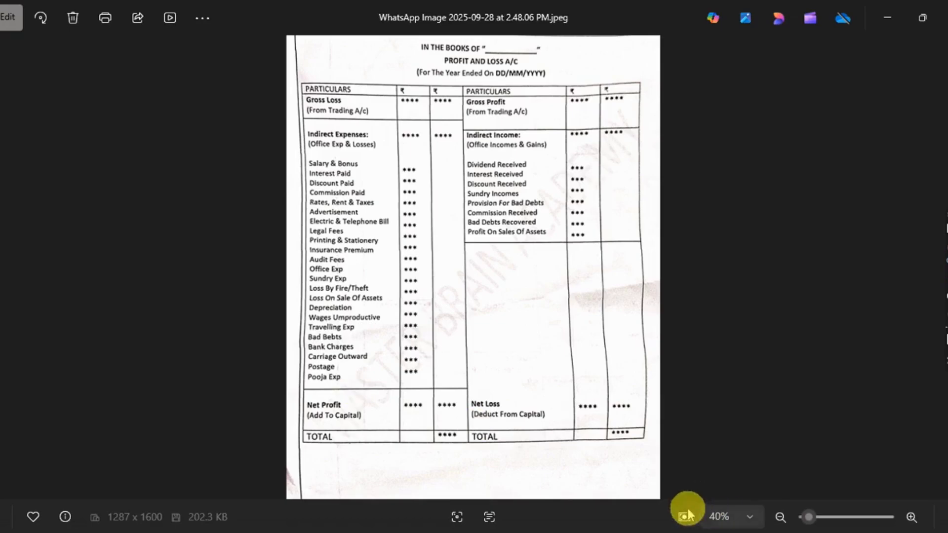
key("alt+Tab")
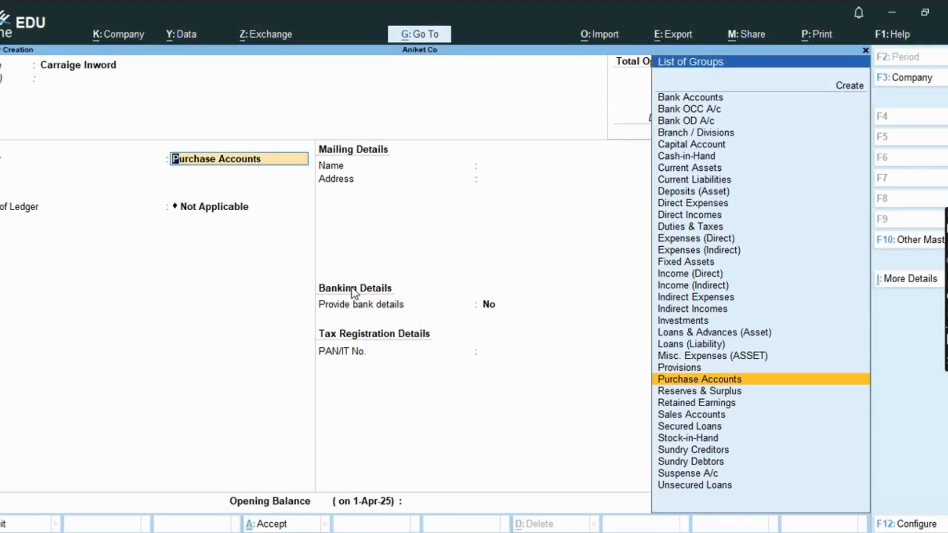
type("Indi")
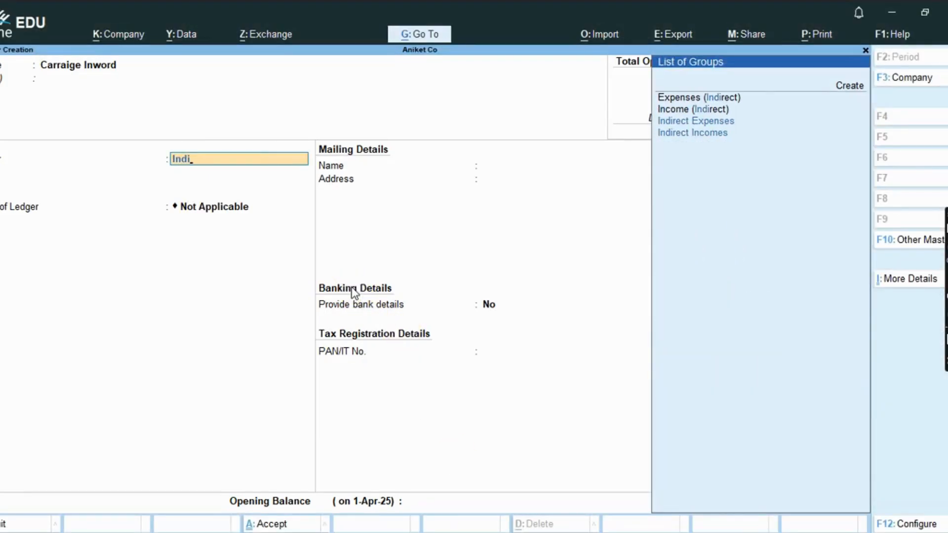
left_click(688, 121)
key("Return")
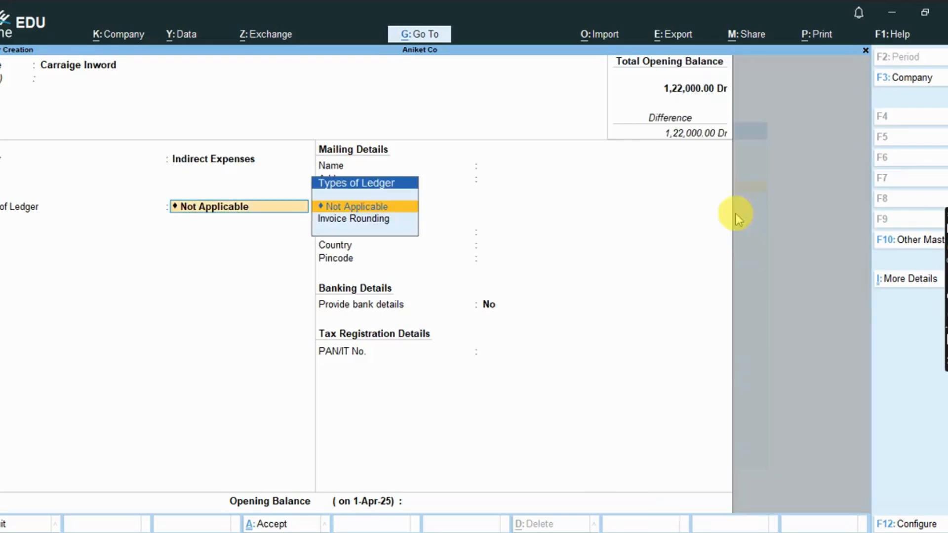
key("Return")
key("Return")
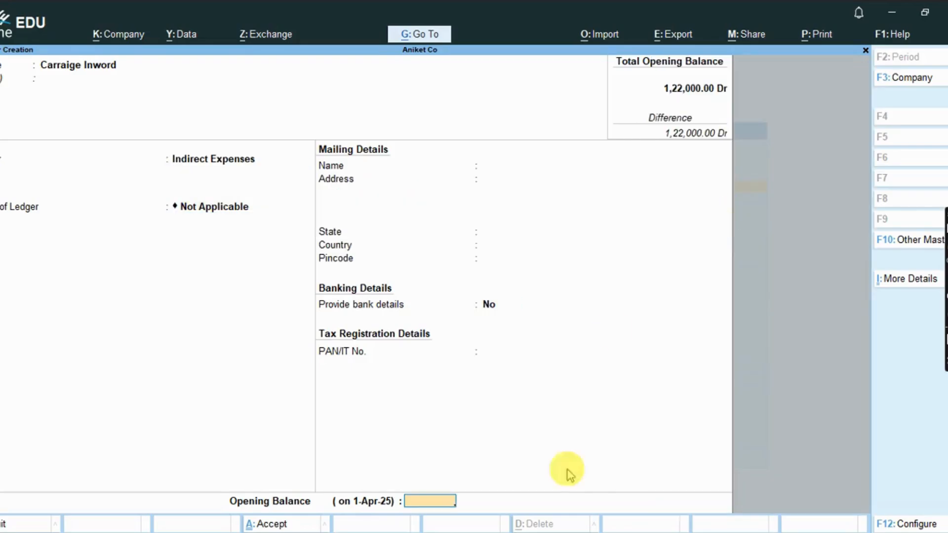
Step: Check the Trading account format and place the Carraige Inword ledger under Direct Expenses, keeping the ledger type Not Applicable
left_click(560, 532)
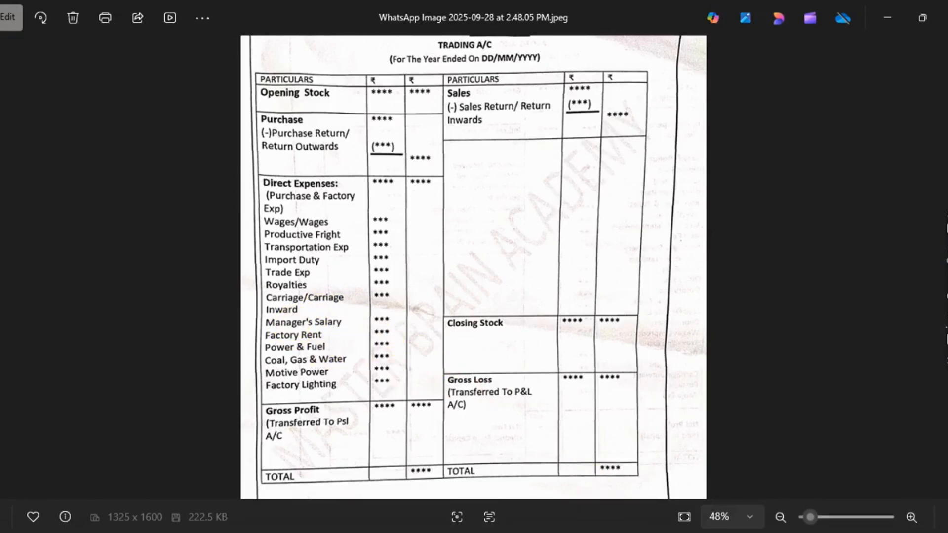
key("alt+Tab")
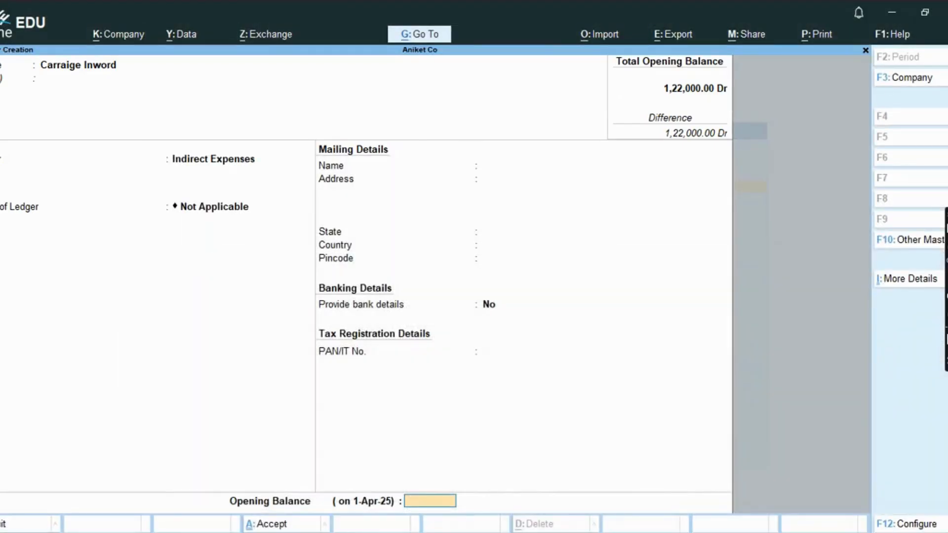
left_click(240, 163)
type("Dire")
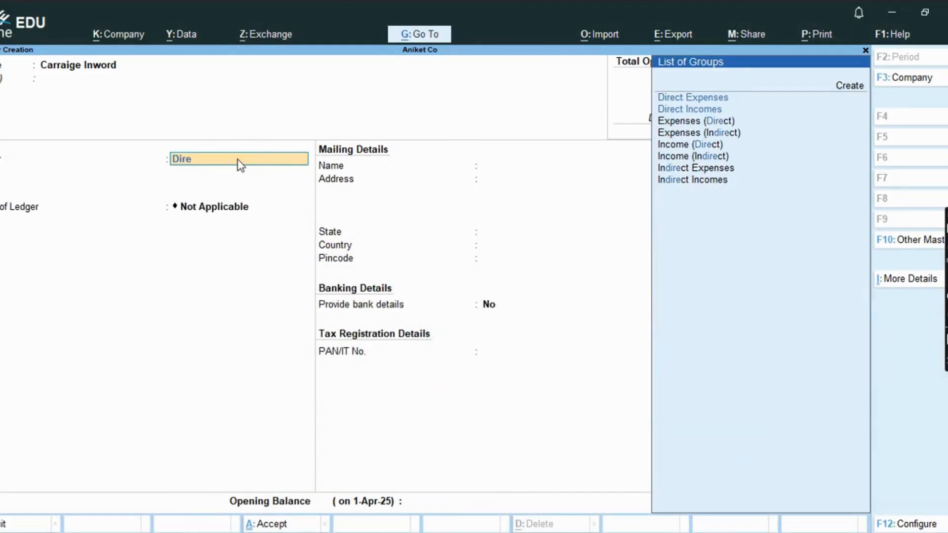
key("Down")
key("Up")
key("Return")
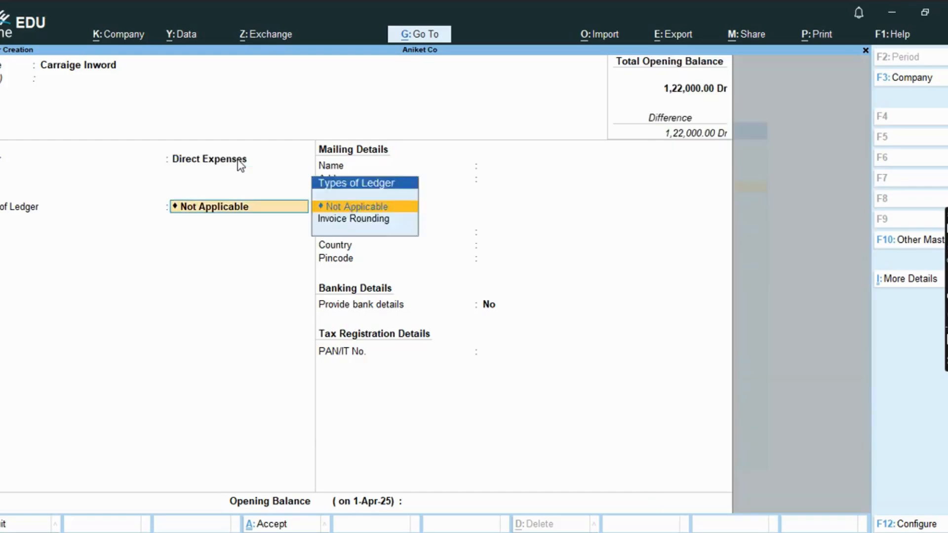
key("Return")
key("Return")
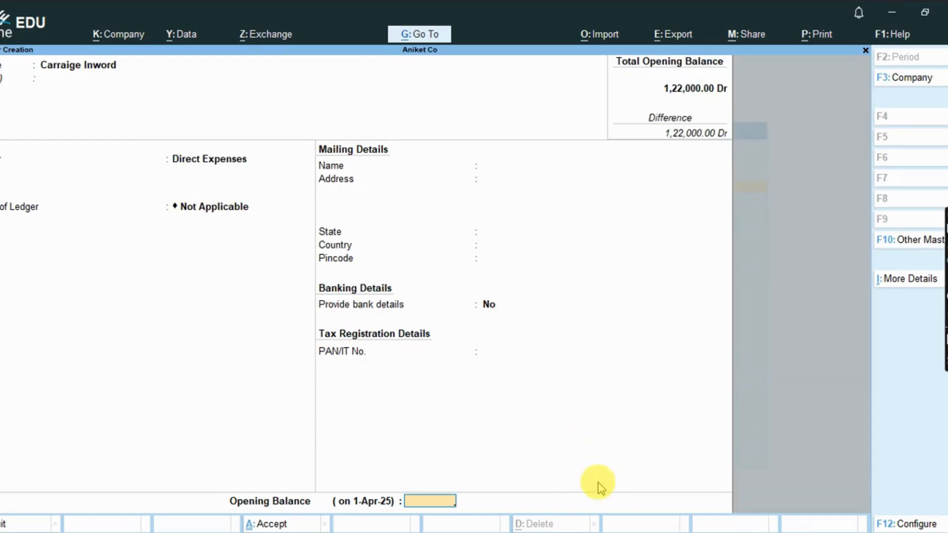
Step: Enter the trial balance amount of 2,400 Dr as the Carraige Inword opening balance and save the ledger
left_click(678, 532)
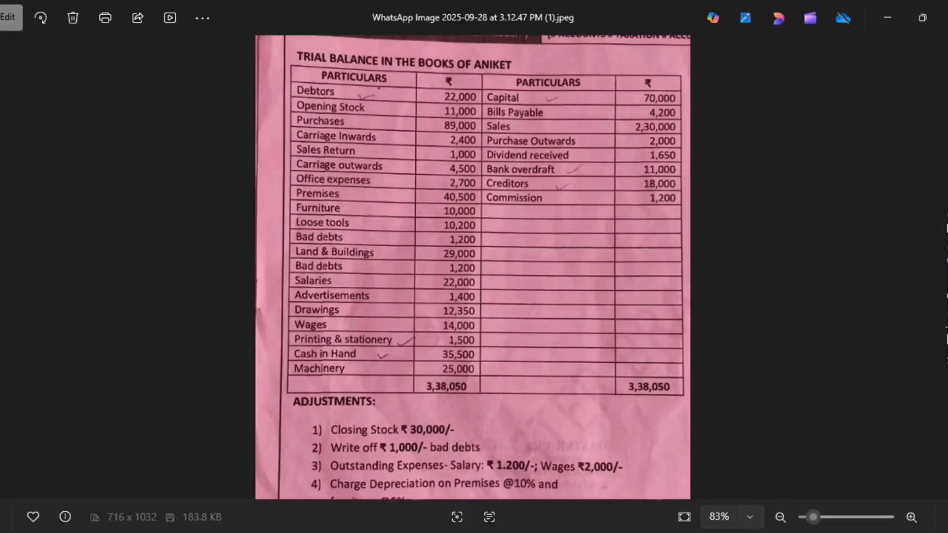
key("alt+Tab")
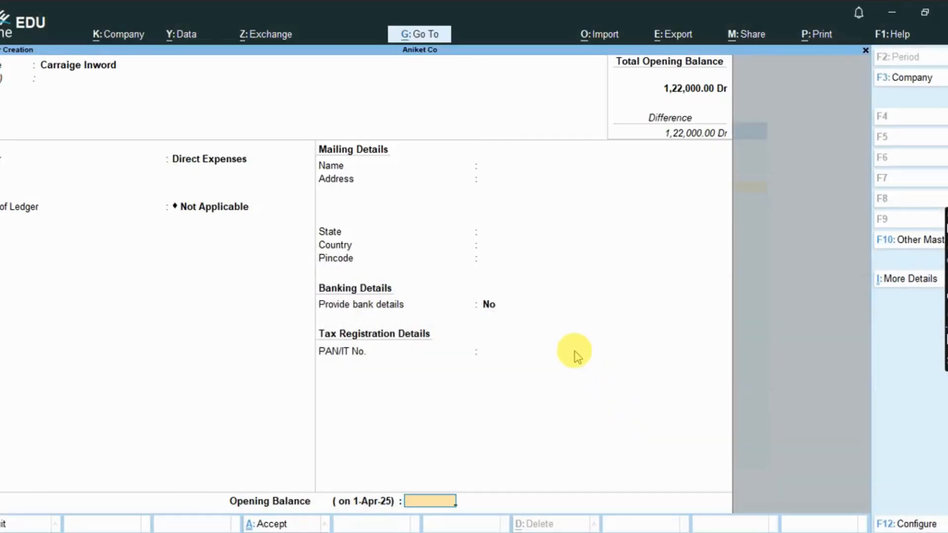
type("24,000")
key("Return")
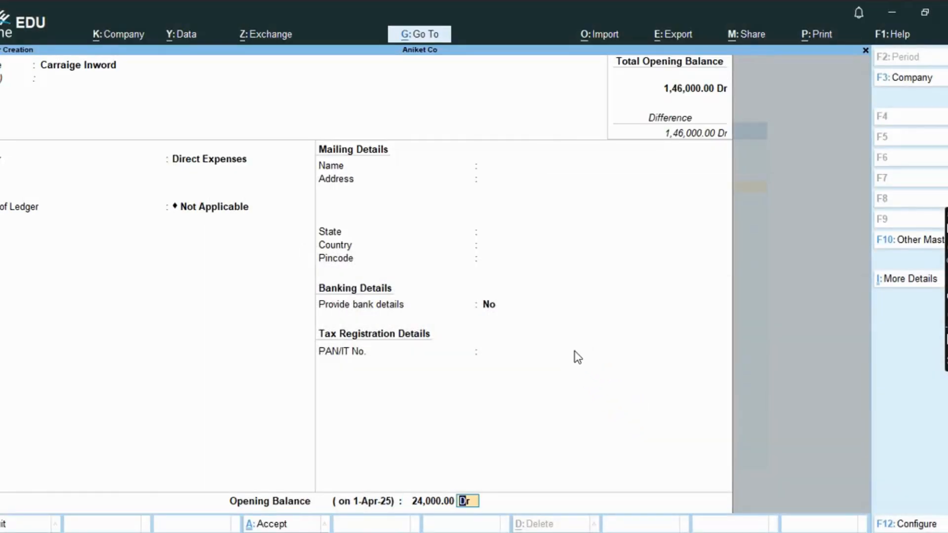
key("BackSpace")
type("2400")
key("Return")
key("Return")
key("Return")
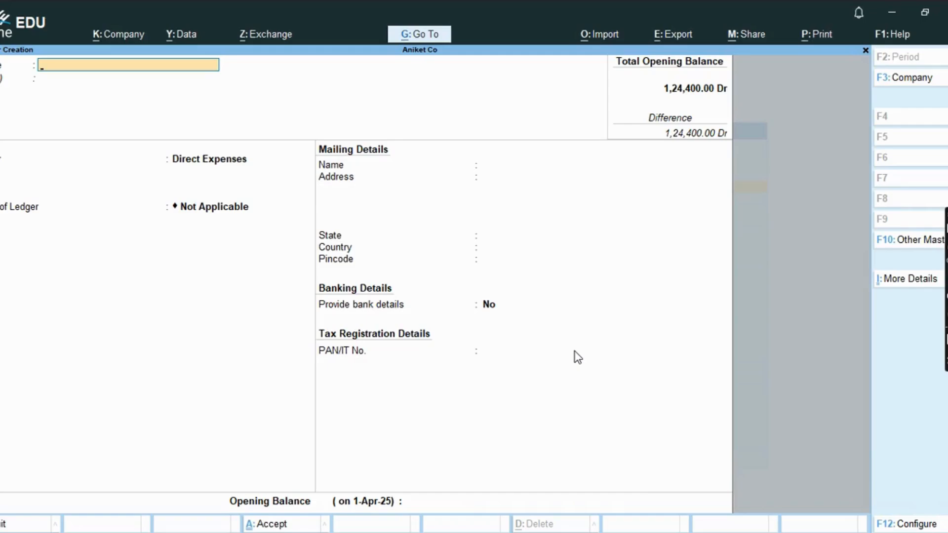
Step: Name the next ledger Sales Return, following the trial balance, and leave its alias blank
left_click(654, 532)
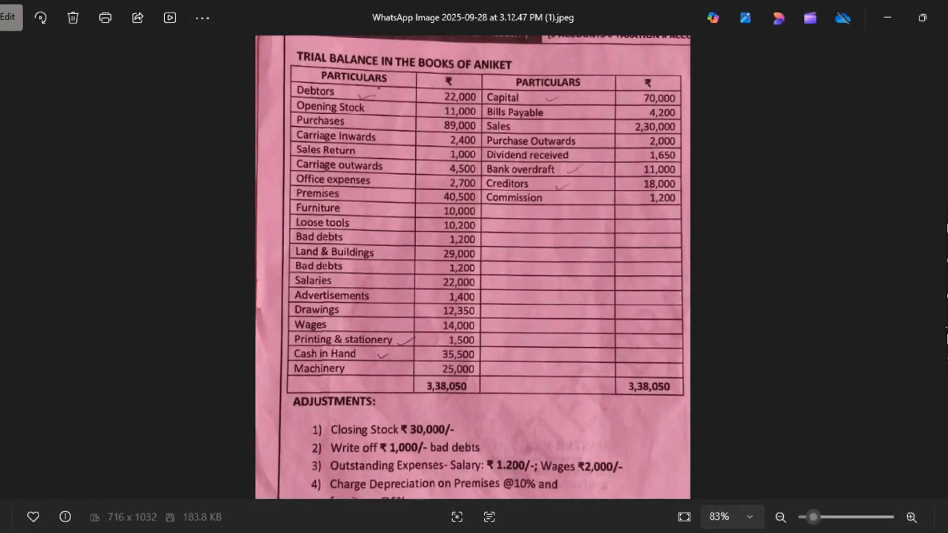
left_click(654, 532)
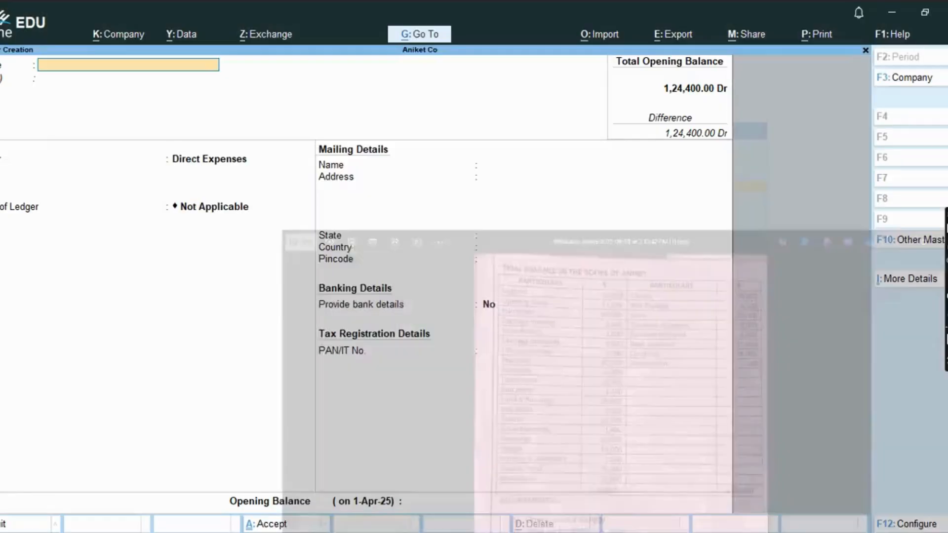
type("Sale")
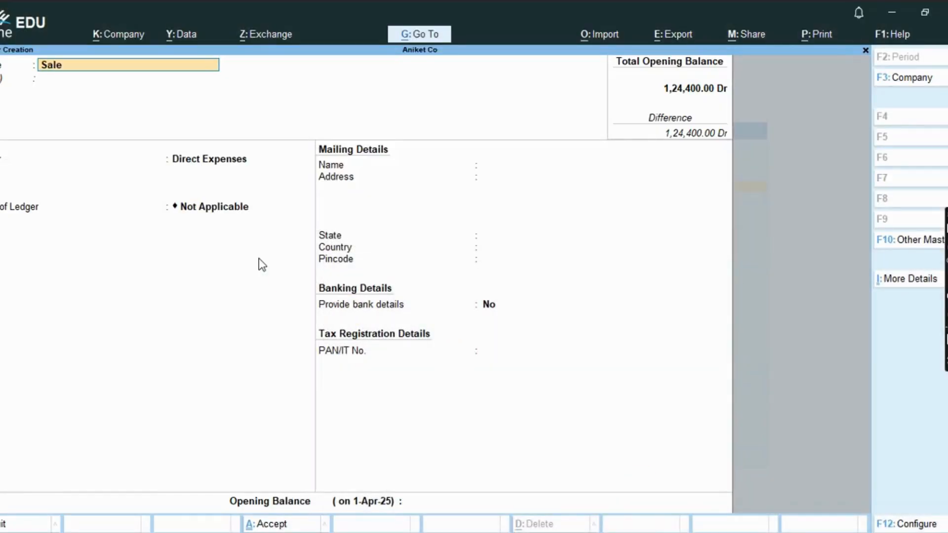
type("s Return")
key("Return")
key("Return")
Step: Place the Sales Return ledger under Sales Accounts, keeping the ledger type Not Applicable and the other details at their defaults
type("Sal")
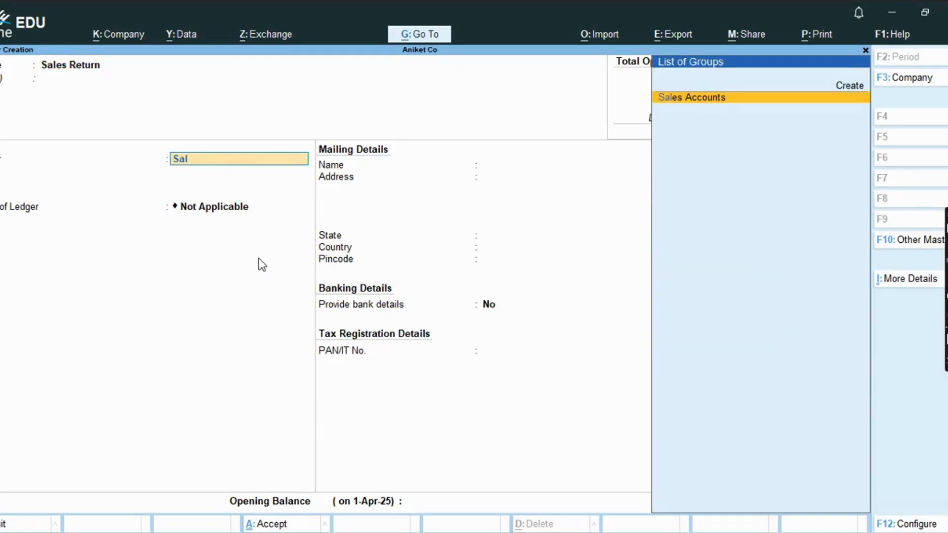
key("Return")
key("Return")
key("Return")
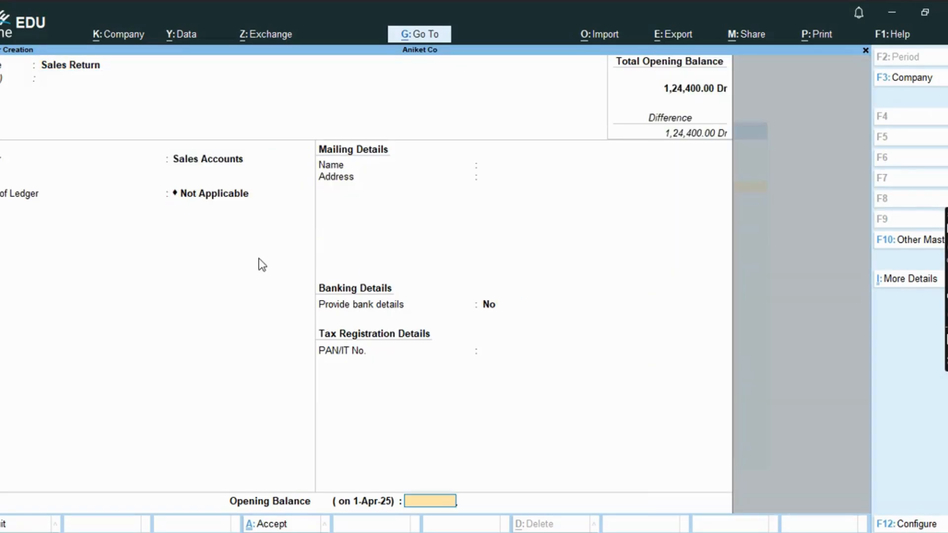
Step: Enter the trial balance amount of 1,000 as the Sales Return opening balance on the Cr side
key("alt+Tab")
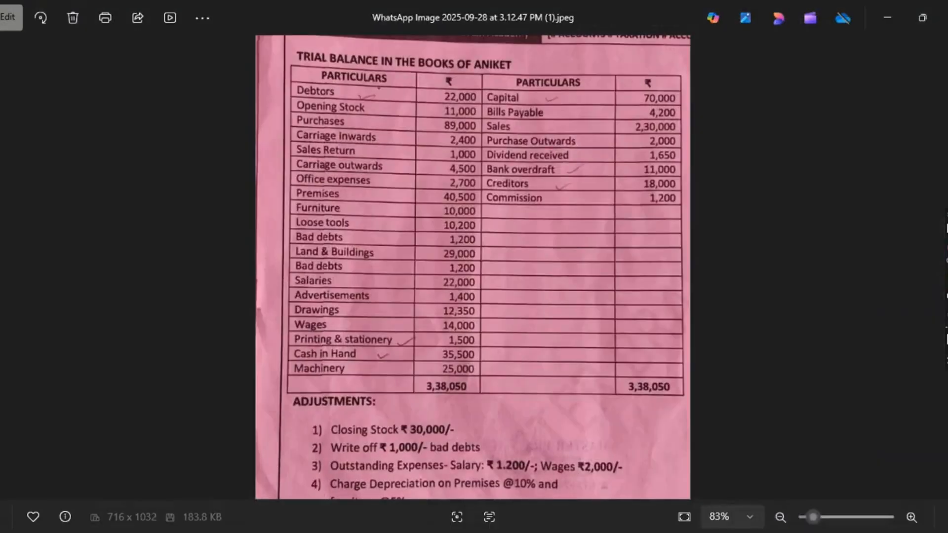
key("alt+Tab")
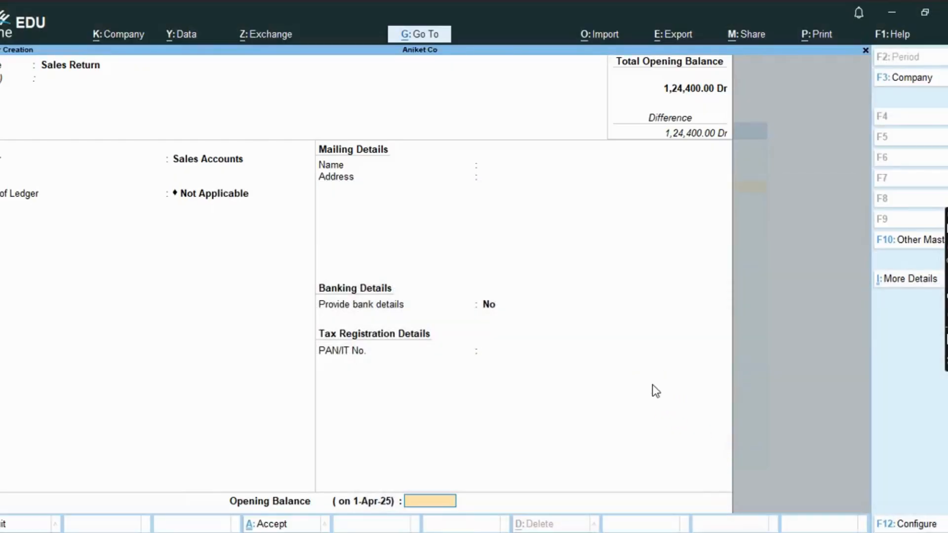
type("1000")
key("Return")
key("Return")
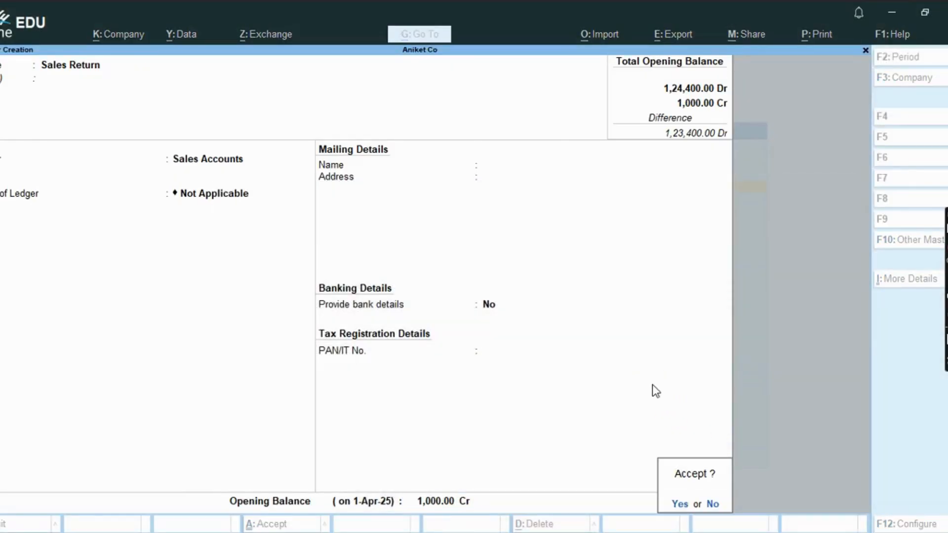
Step: Revisit the Dr/Cr side of the Sales Return opening balance, keep it at Cr, and save the ledger
key("Escape")
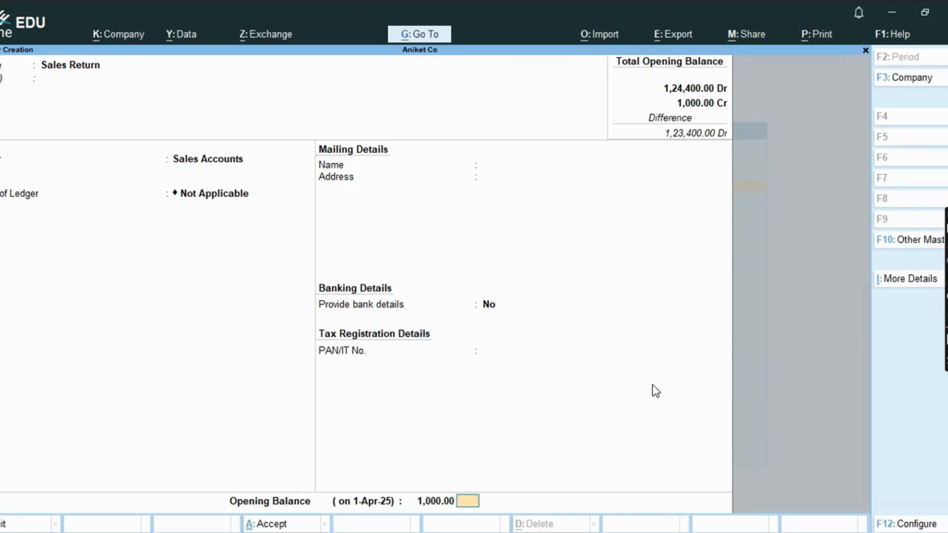
type("dr")
key("BackSpace")
key("BackSpace")
key("Return")
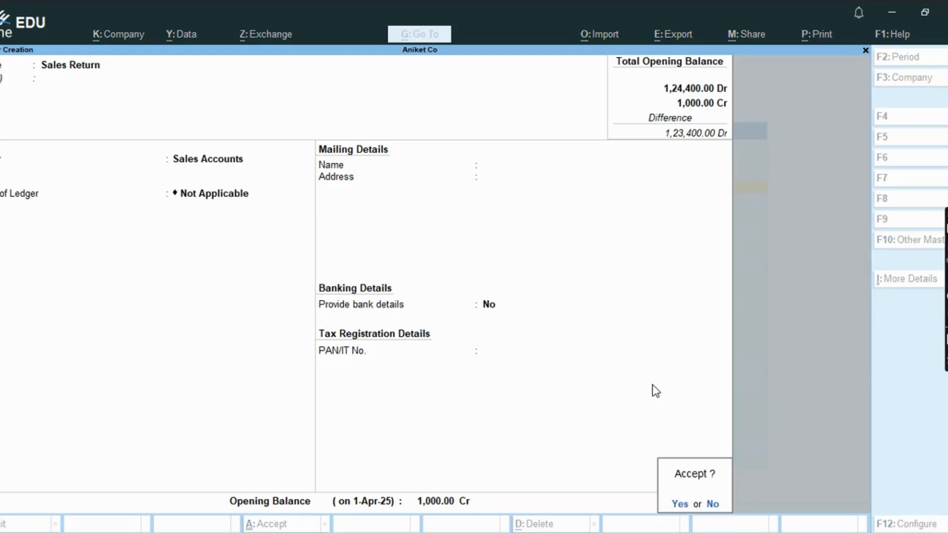
key("Return")
Step: Check the trial balance for the entry after Sales Return and name the next ledger Carriage Words
left_click(716, 532)
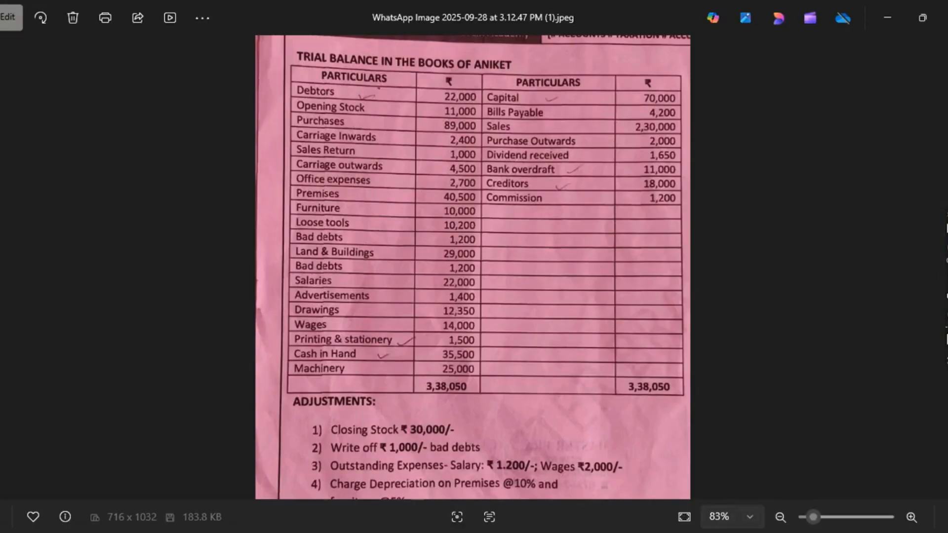
left_click(715, 532)
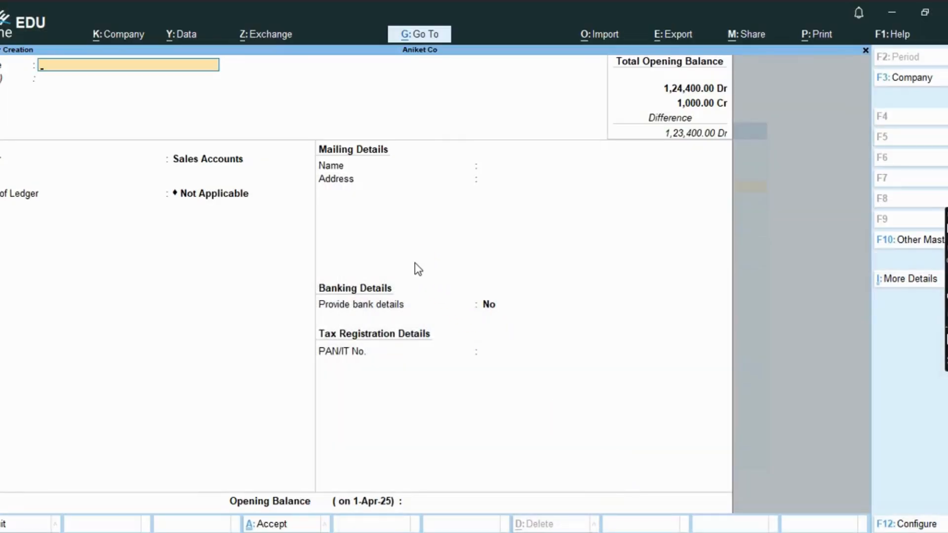
type("Carriage words")
key("Return")
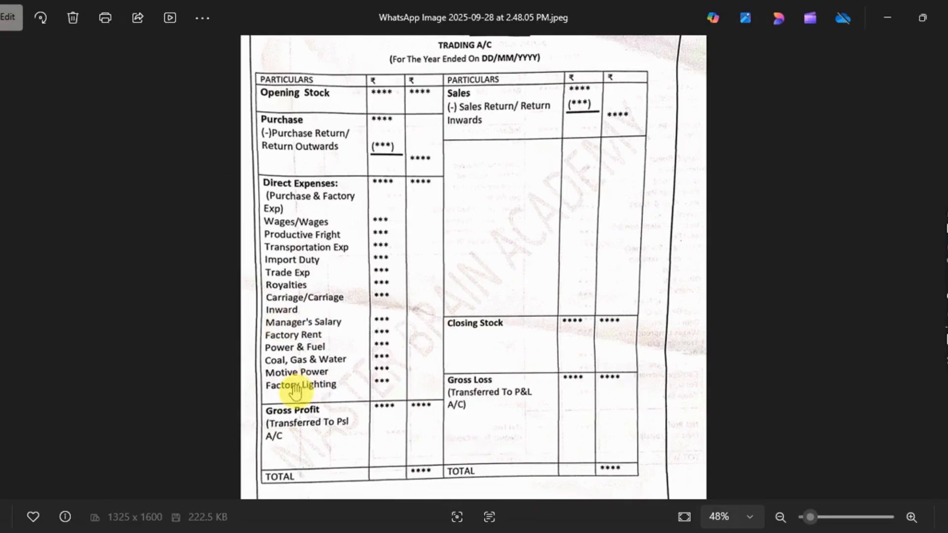
Step: Compare the Profit and Loss account format with the trial balance to find the heading for carriage outwards
key("Right")
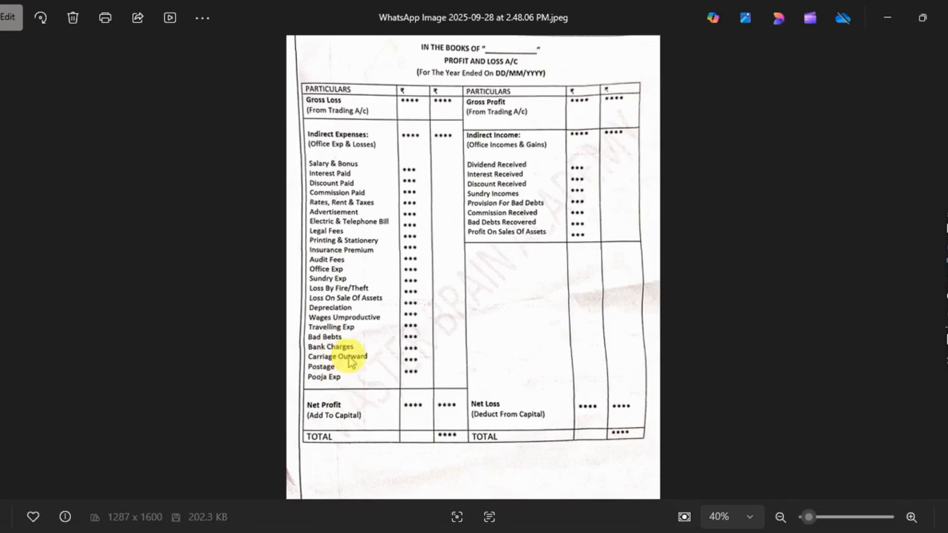
key("Right")
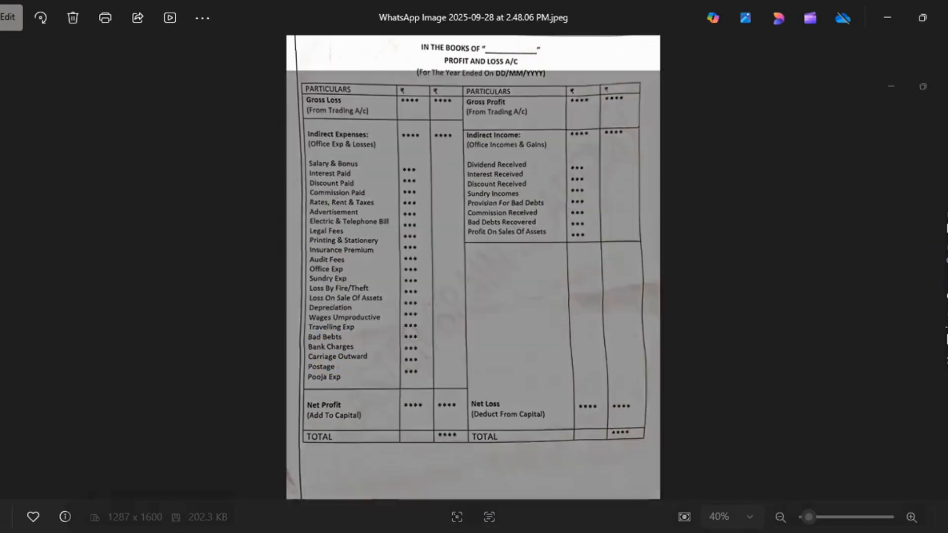
key("Left")
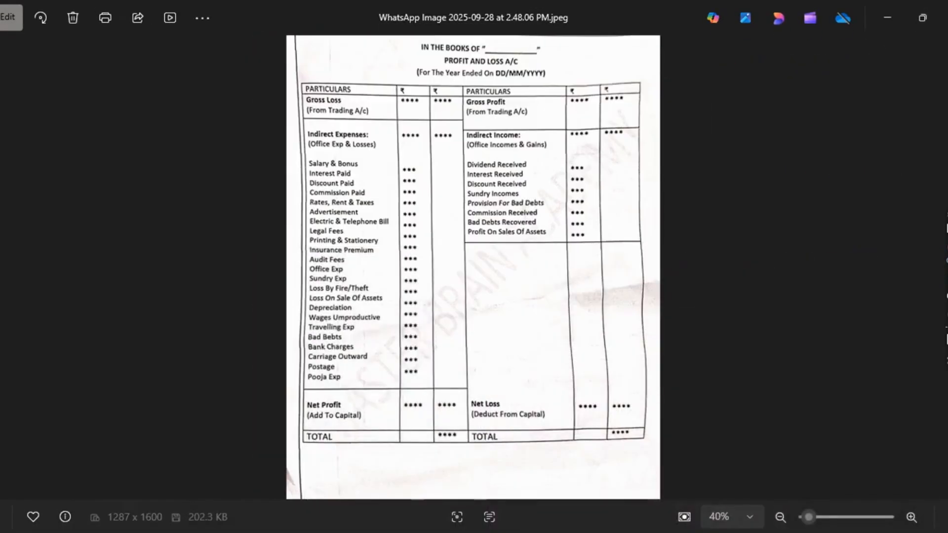
key("Right")
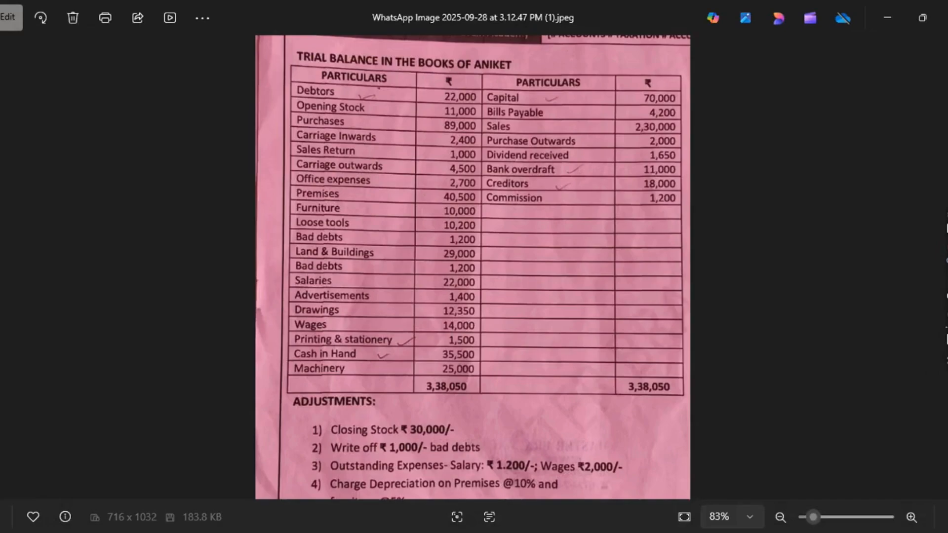
key("Left")
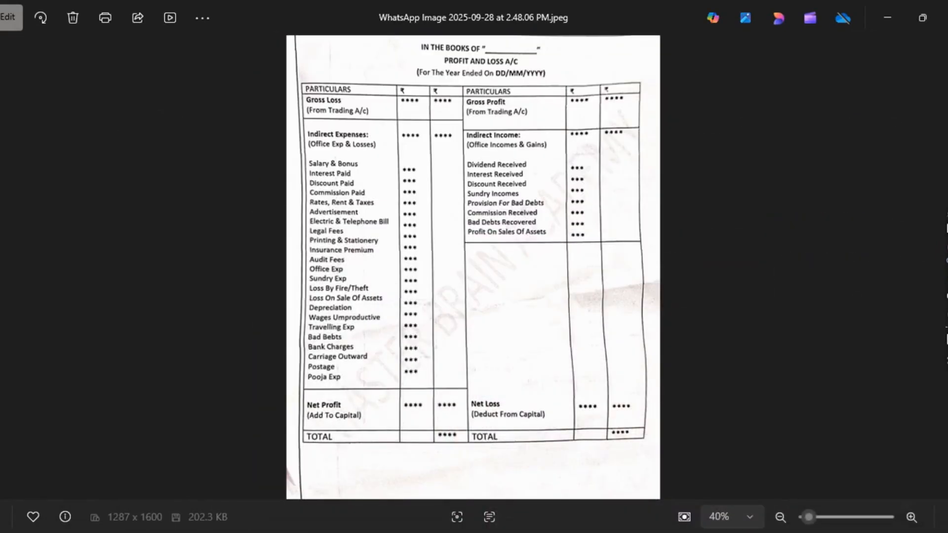
key("Right")
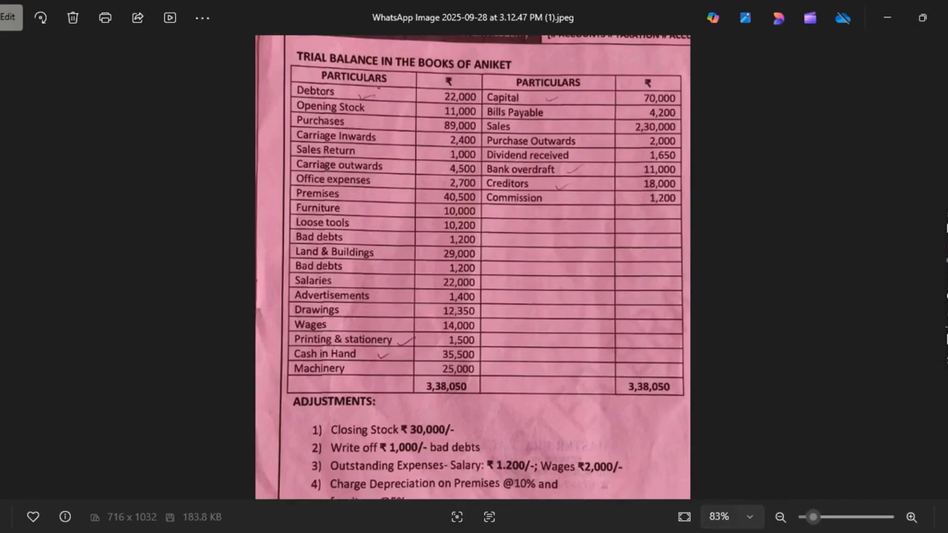
key("Left")
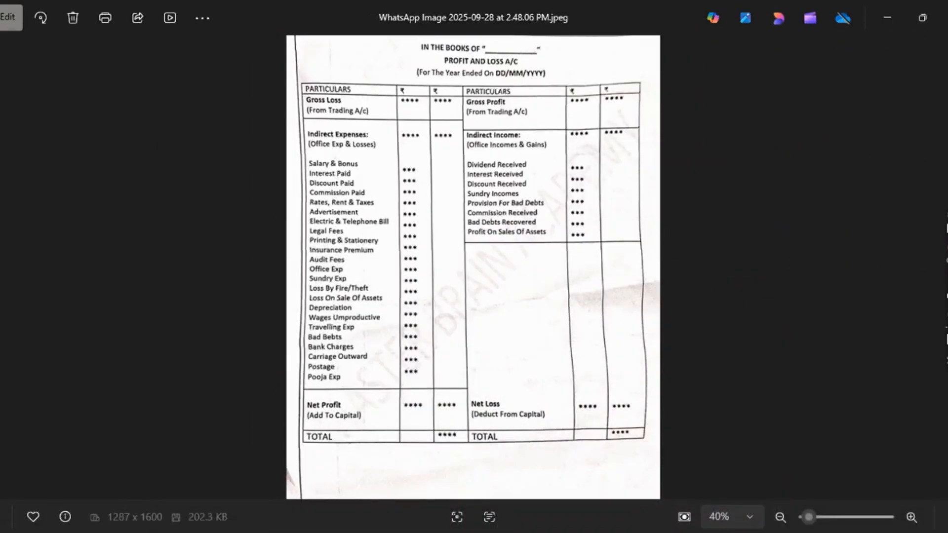
Step: Place the Carriage Words ledger under Indirect Expenses, keeping the ledger type Not Applicable and the other details at their defaults
key("alt+Tab")
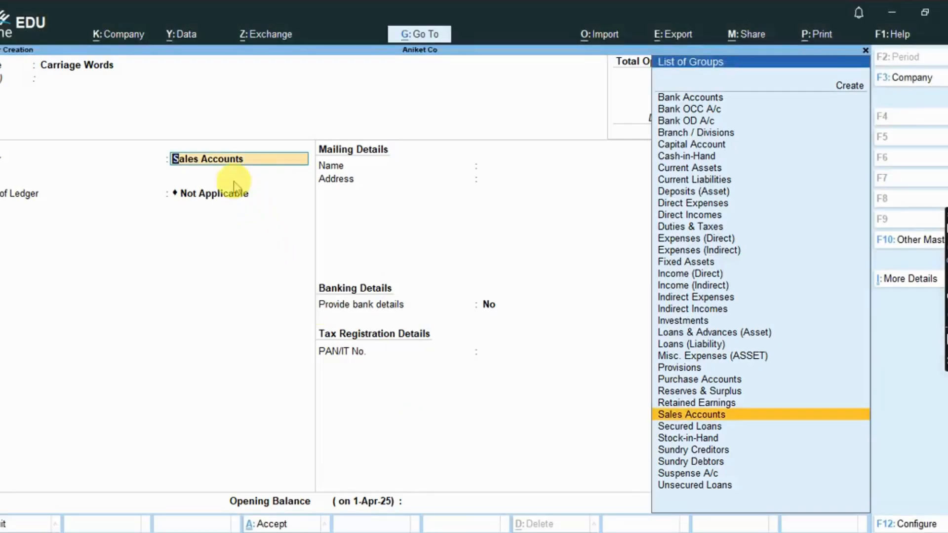
type("Indi")
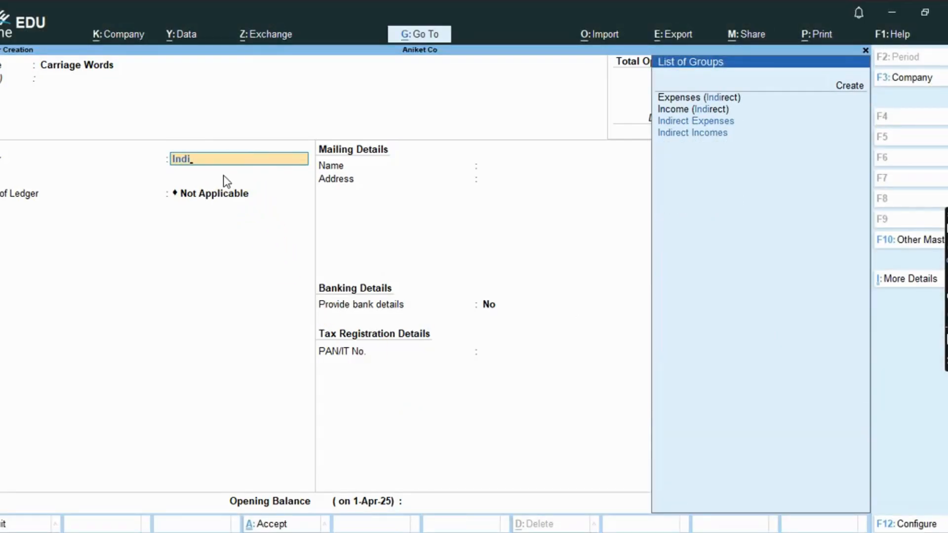
key("Down")
key("Up")
key("Return")
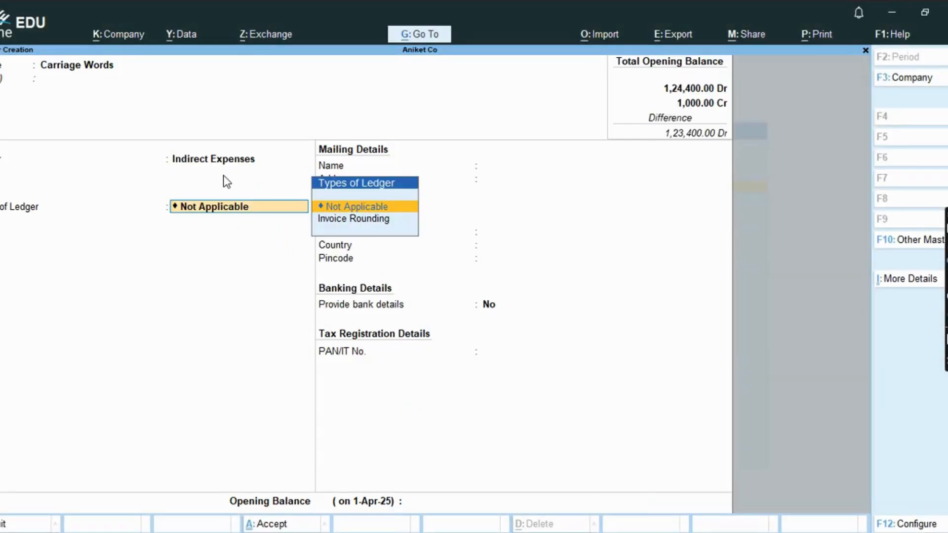
key("Return")
key("Return")
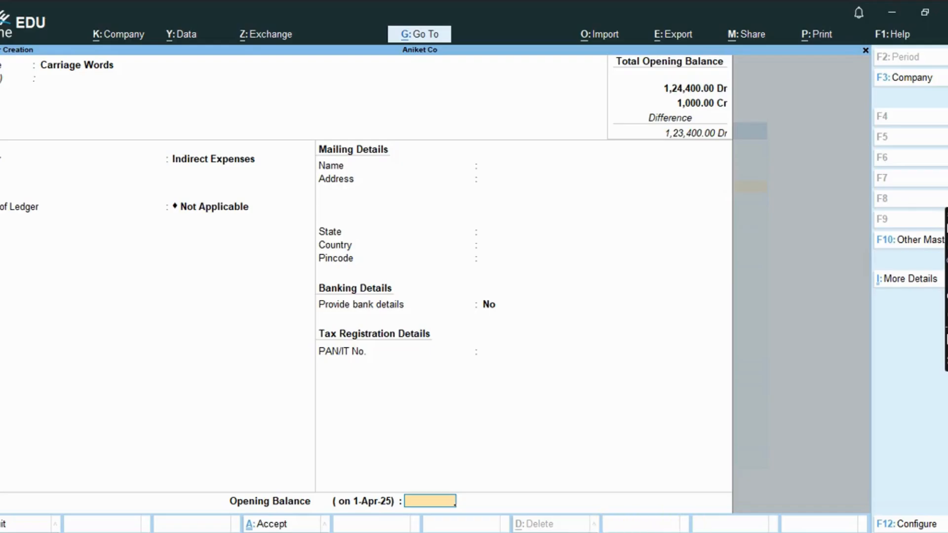
Step: Enter the trial balance amount of 4,500 Dr as the Carriage Words opening balance and save the ledger
key("alt+Tab")
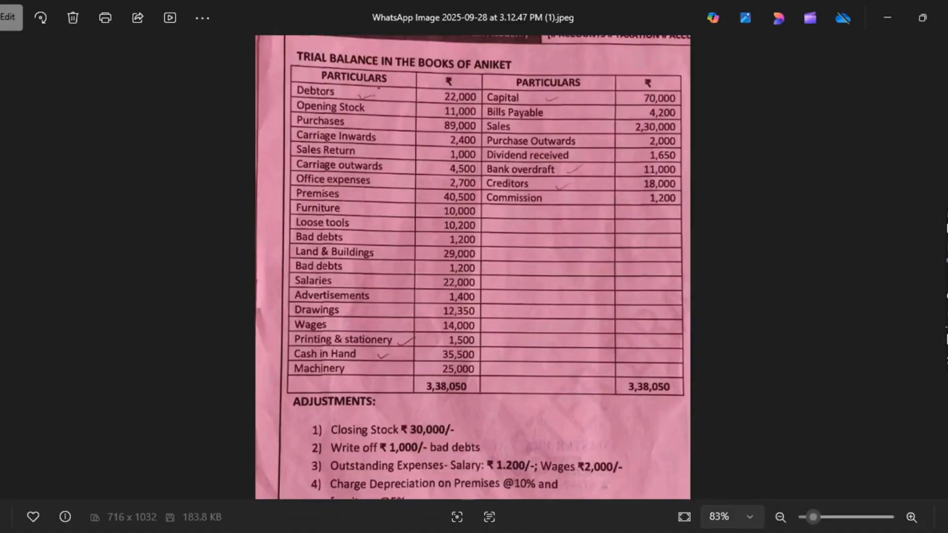
key("alt+Tab")
type("4")
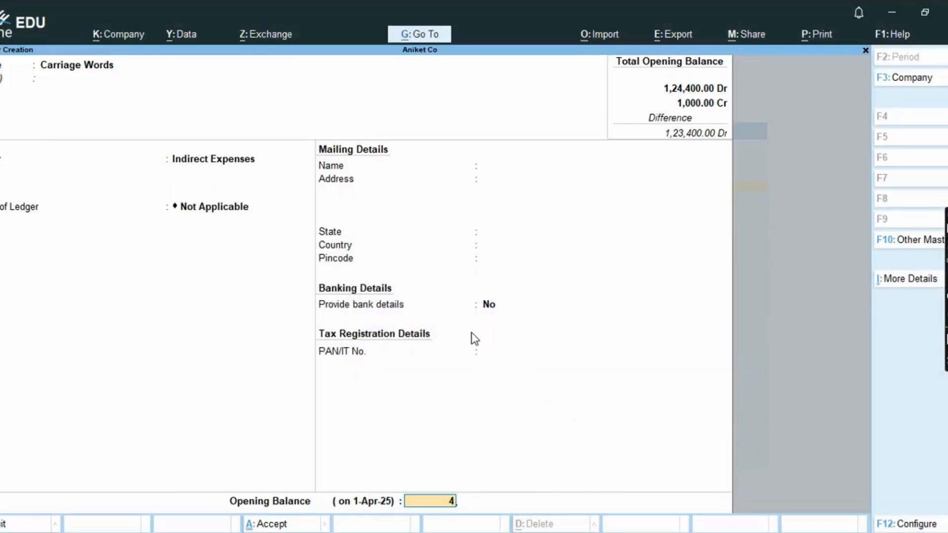
type("500")
key("Return")
key("Return")
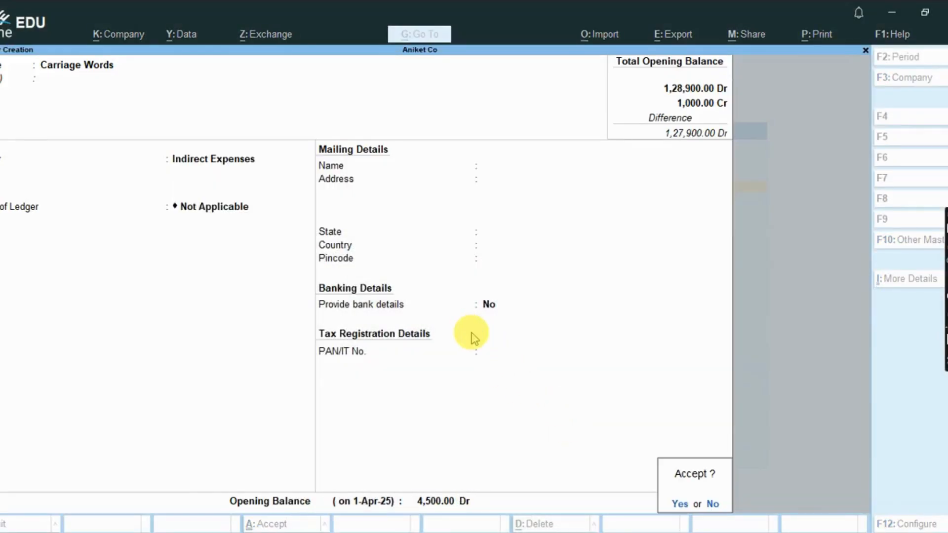
key("Return")
Step: Name the next ledger Office Expenses, following the trial balance, and keep it under Indirect Expenses with ledger type Not Applicable
key("alt+Tab")
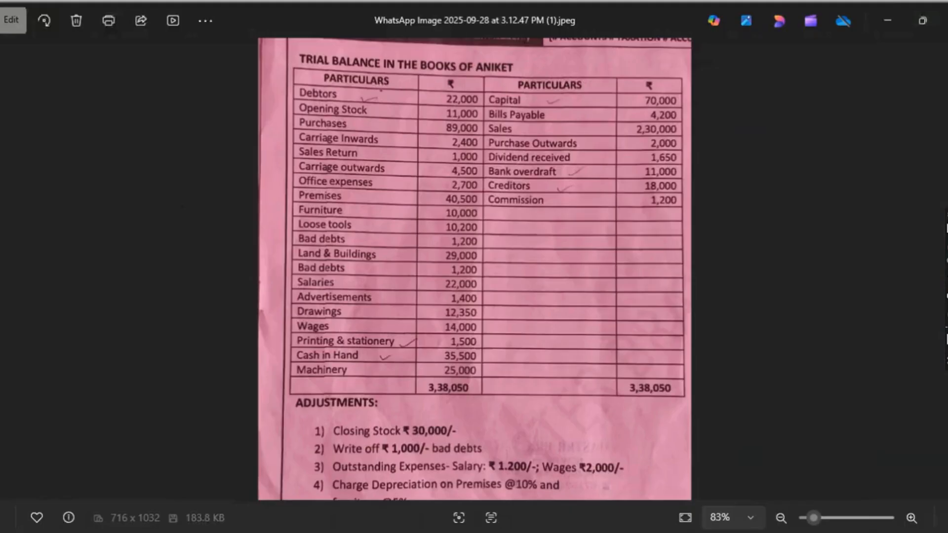
key("alt+Tab")
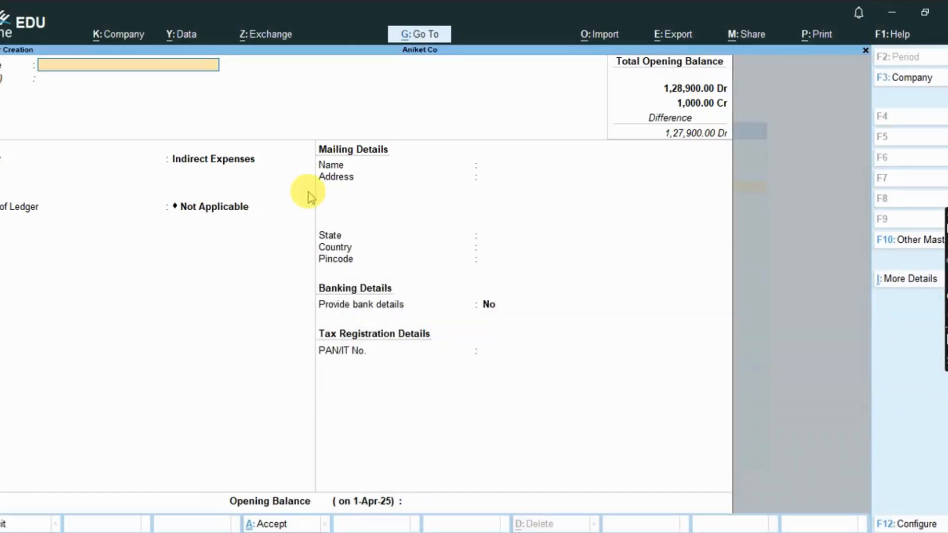
type("Office Expenses")
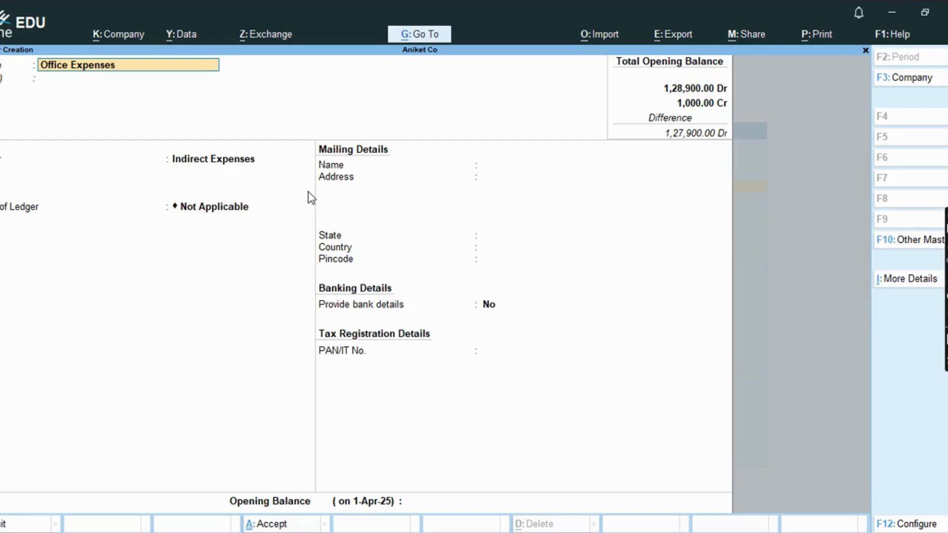
key("Return")
key("Return")
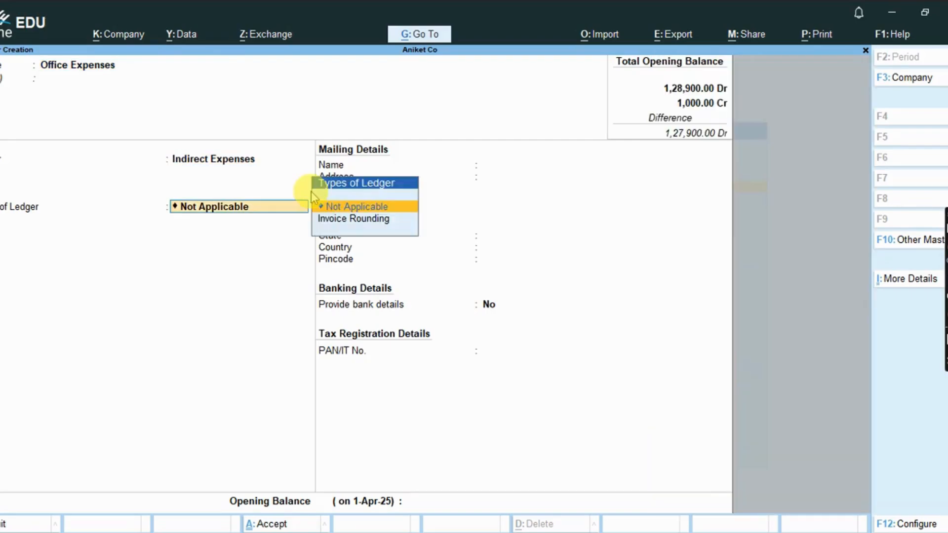
key("Return")
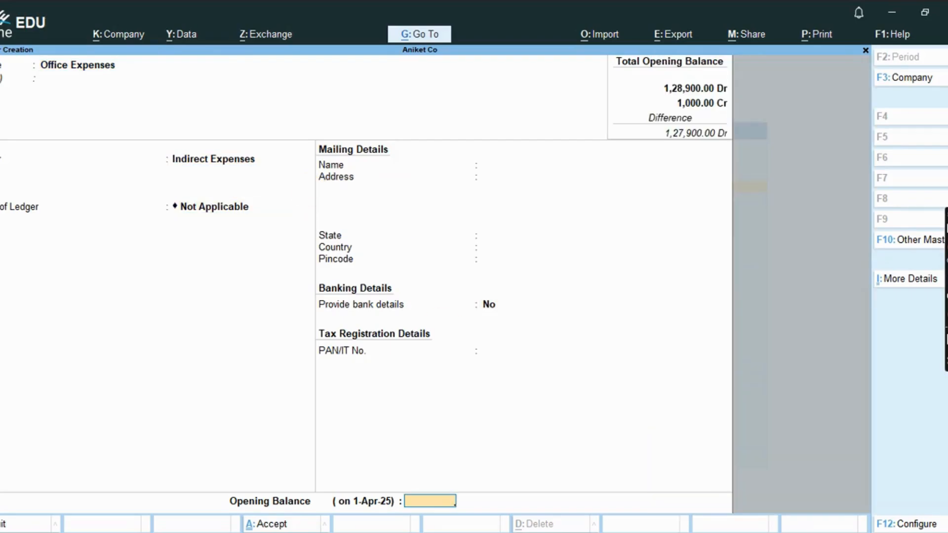
Step: Enter the trial balance amount of 2,700 Dr as the Office Expenses opening balance and save the ledger
key("alt+Tab")
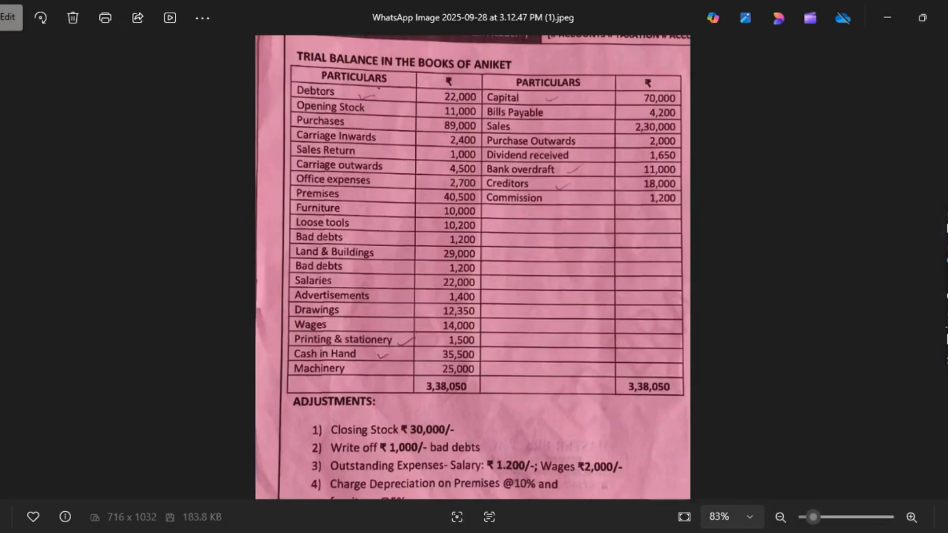
key("alt+Tab")
type("2700")
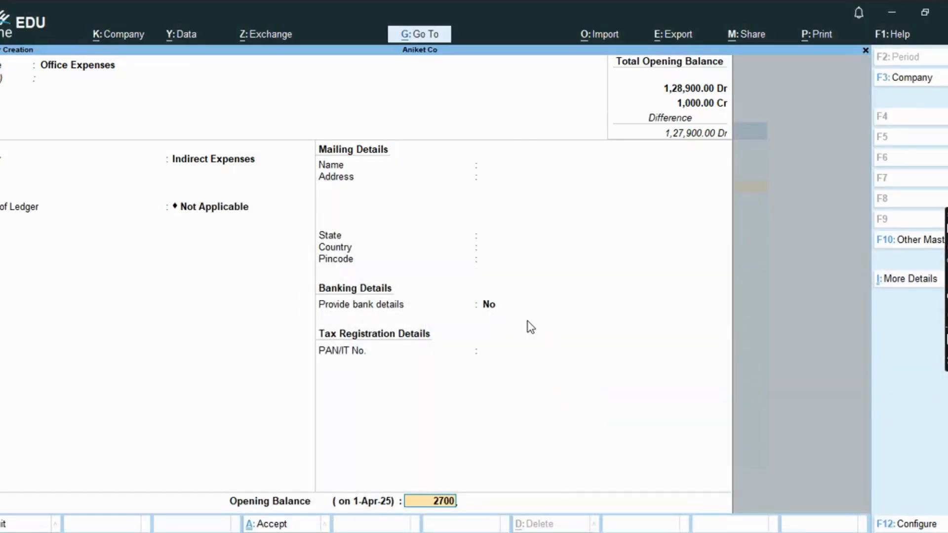
key("Return")
key("Return")
key("Return")
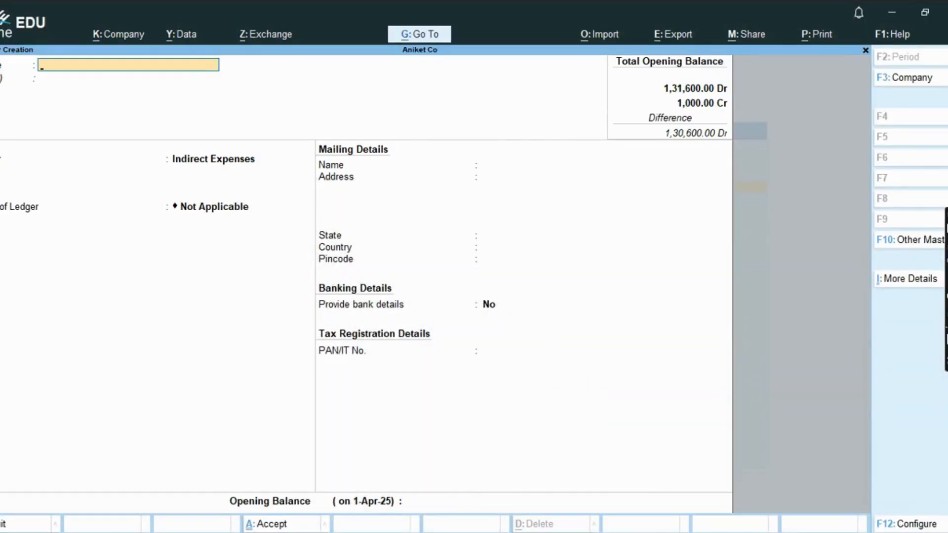
Step: Name the next ledger Premises, following the trial balance, and place it under Fixed Assets, keeping the default state Maharashtra and country India
key("alt+Tab")
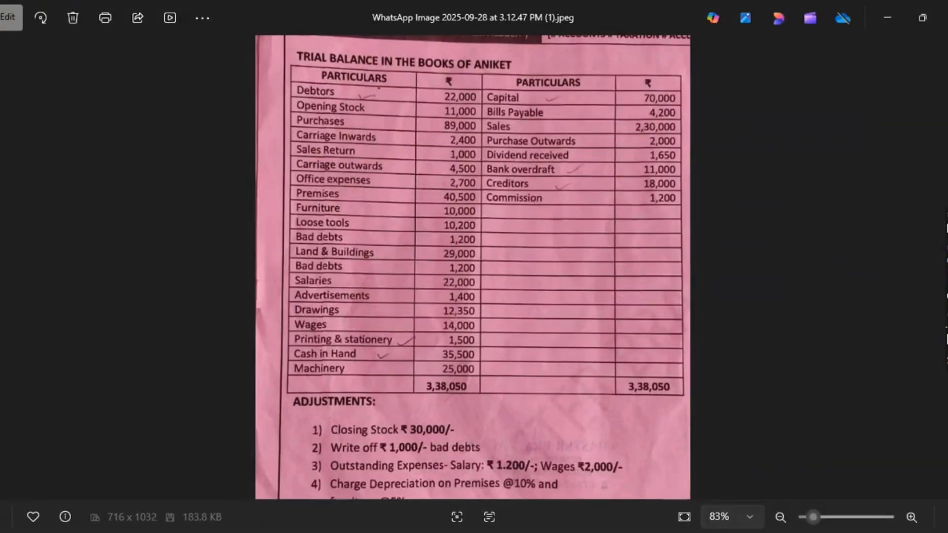
key("alt+Tab")
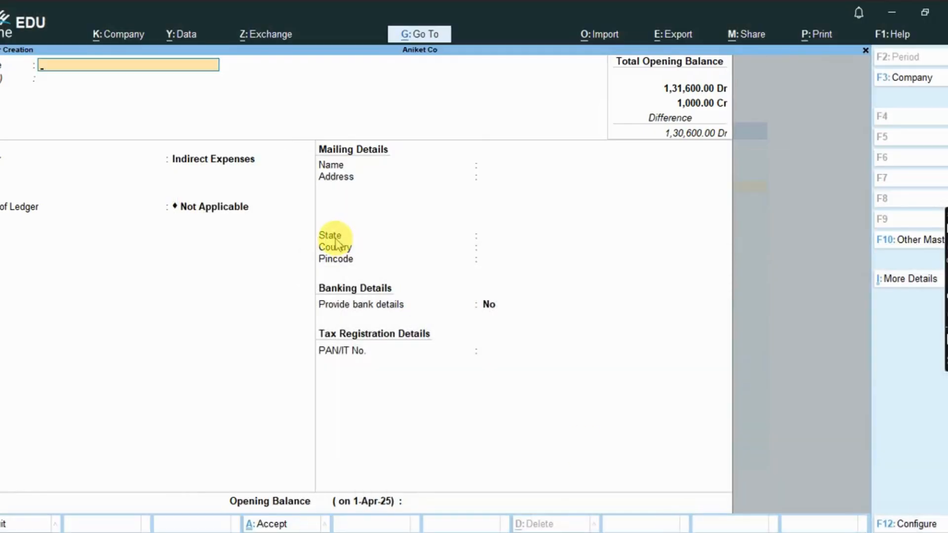
type("Premises")
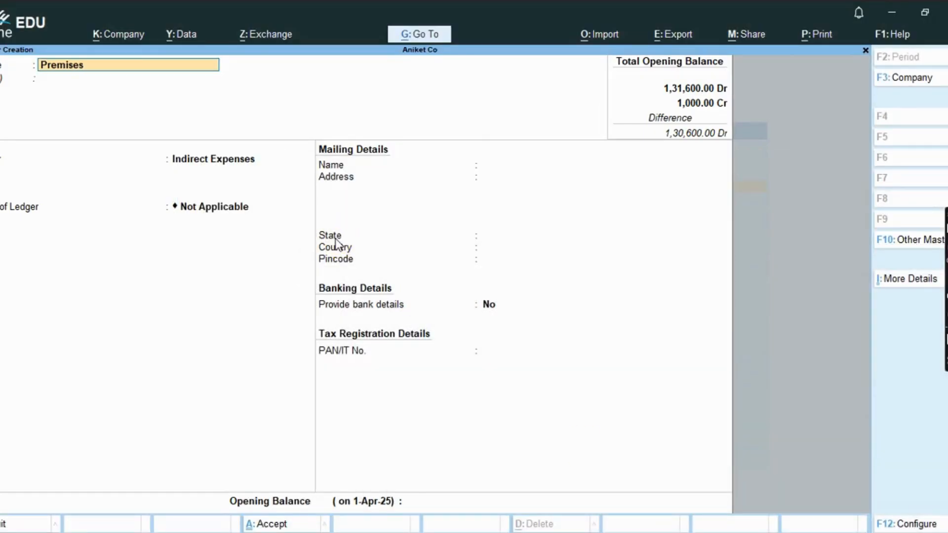
key("Return")
type("F")
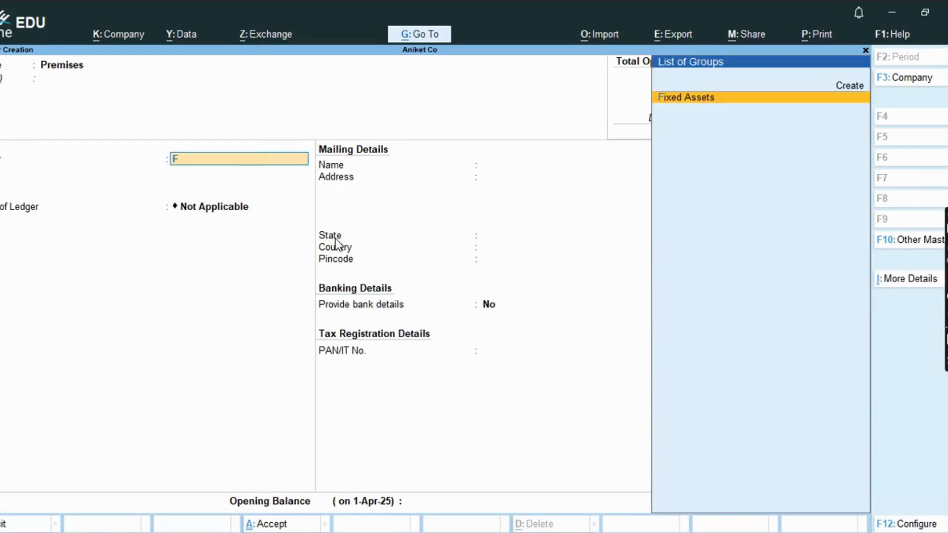
key("Return")
key("Return")
key("Return")
key("Return")
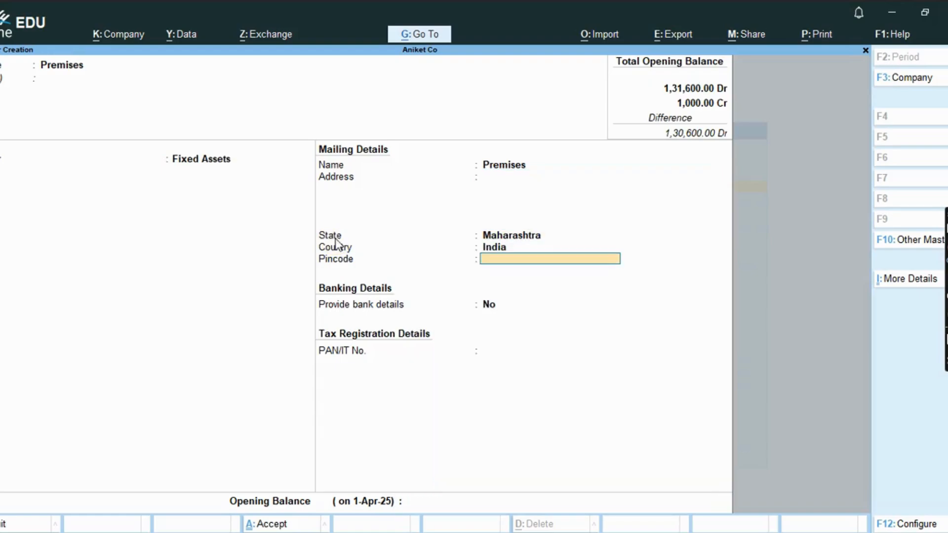
Step: Enter the trial balance amount of 40,500 Dr as the Premises opening balance and save the ledger
key("Return")
key("Return")
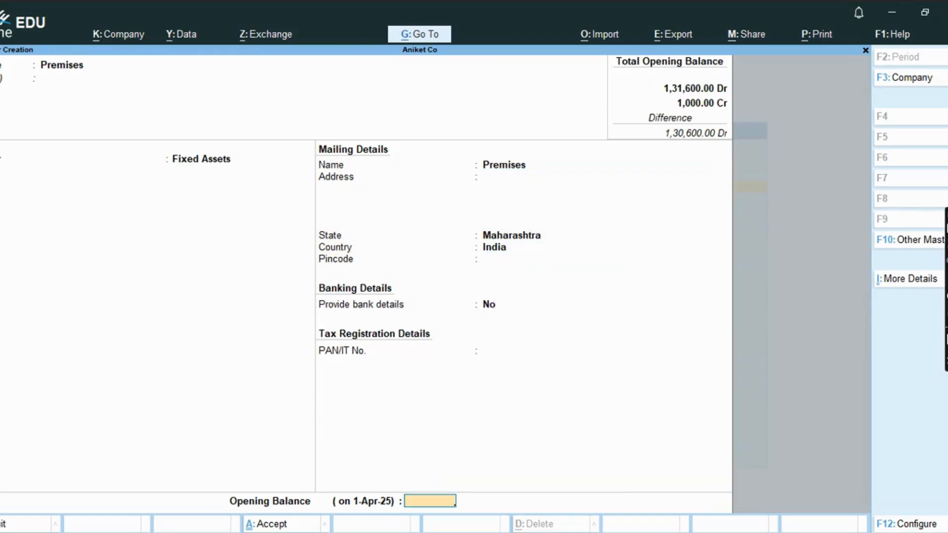
key("alt+Tab")
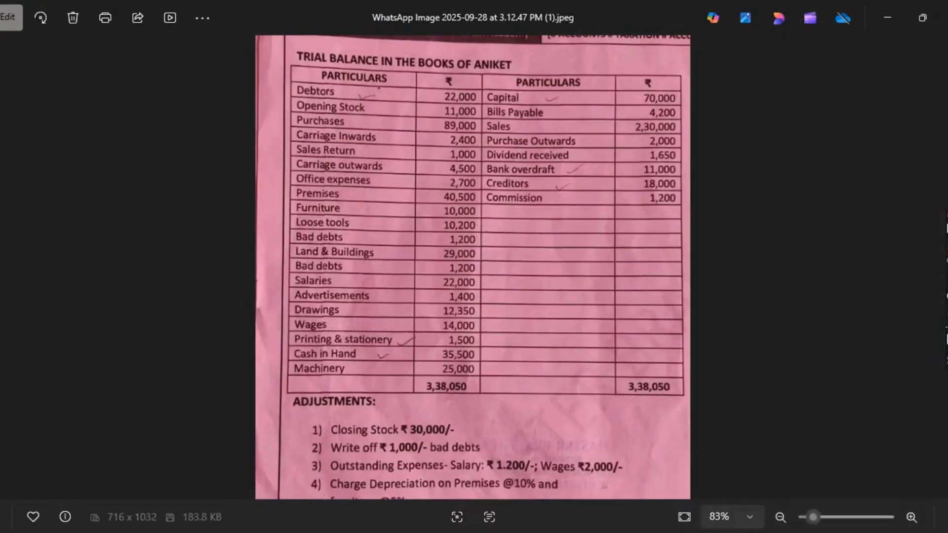
key("alt+Tab")
type("40500")
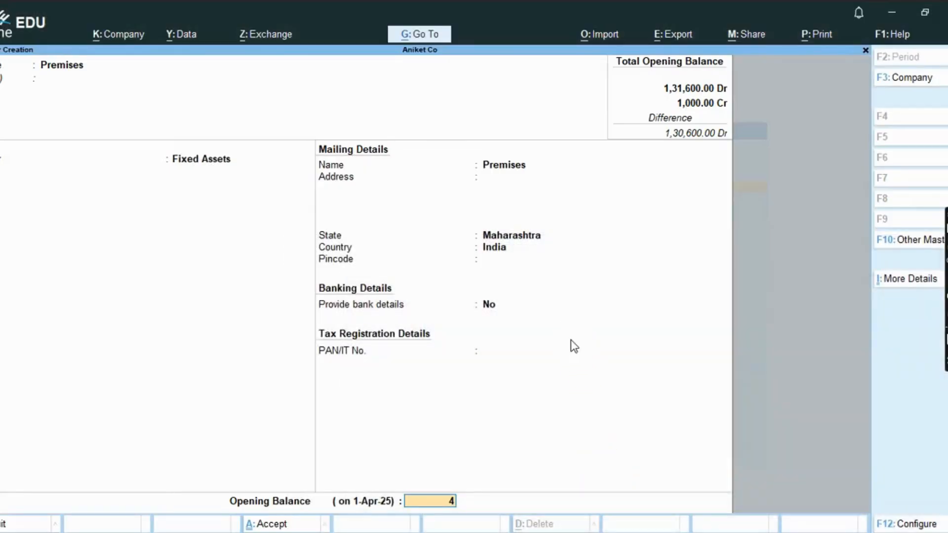
key("Return")
key("Return")
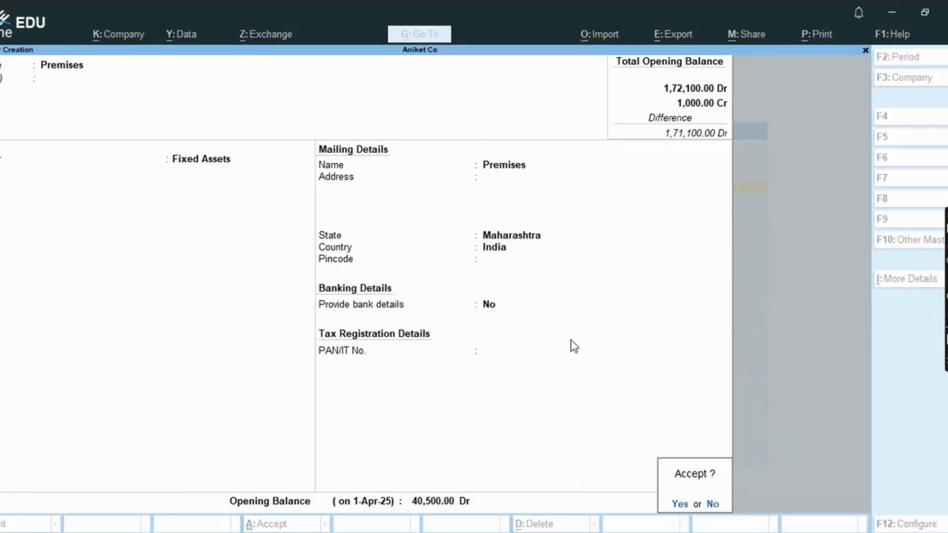
left_click(571, 340)
Step: Name the next ledger Furniture, following the trial balance, and keep it under Fixed Assets with the default state Maharashtra and country India
key("alt+Tab")
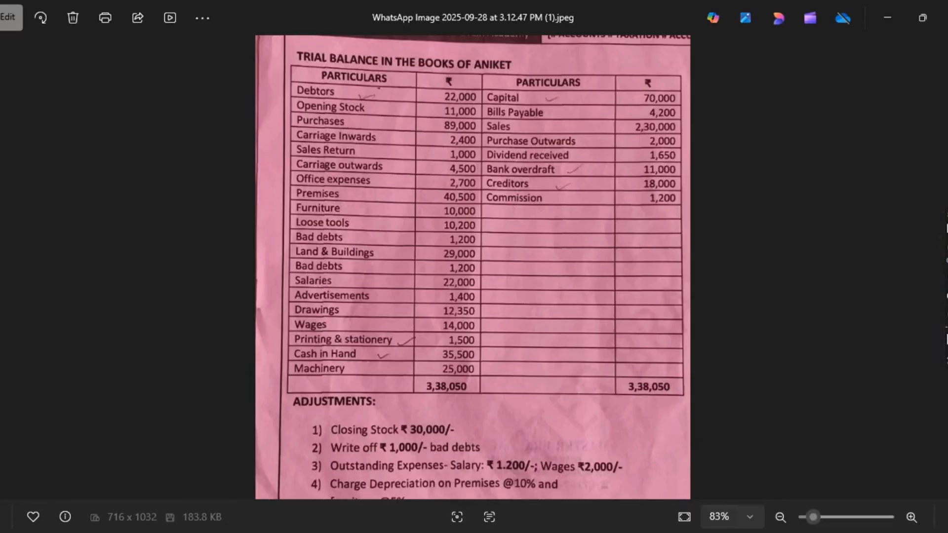
key("alt+Tab")
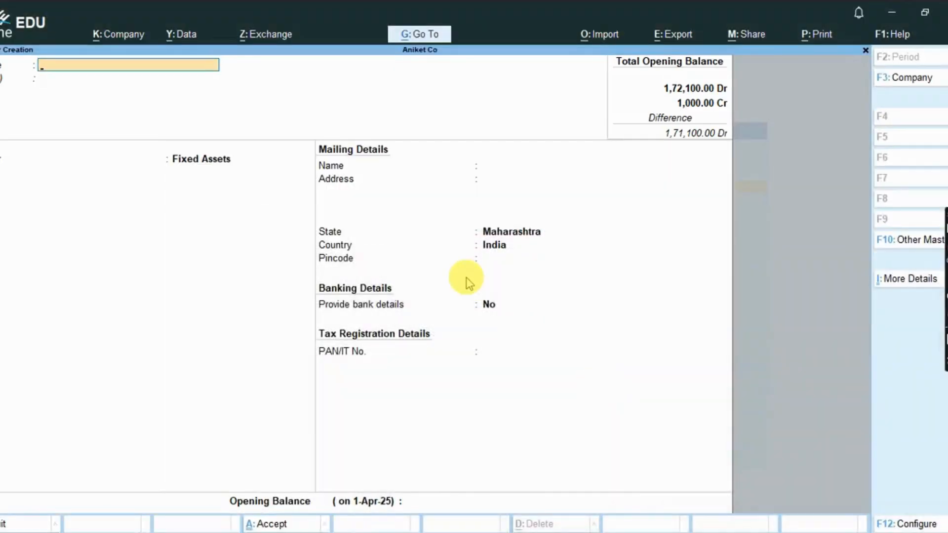
type("Furniture")
key("Return")
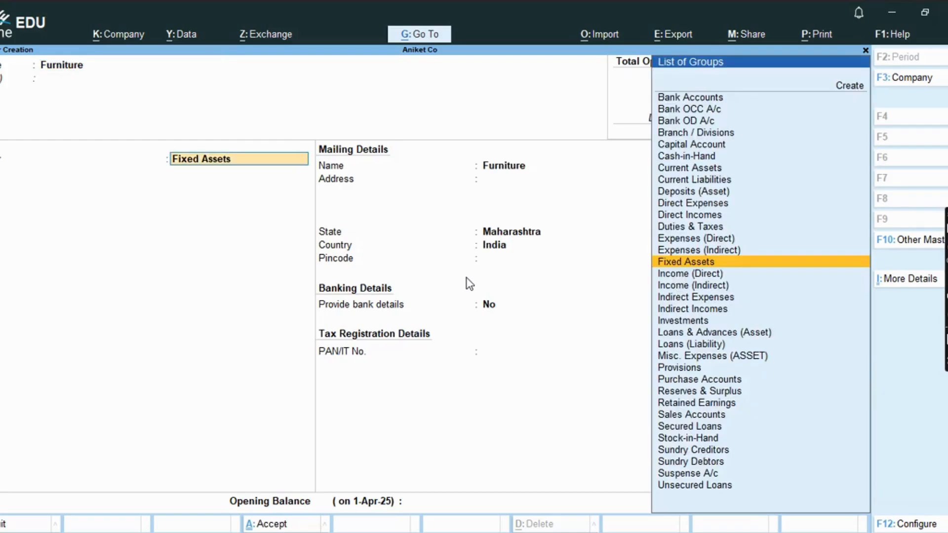
key("Return")
key("Return")
key("Return")
key("Return")
key("Return")
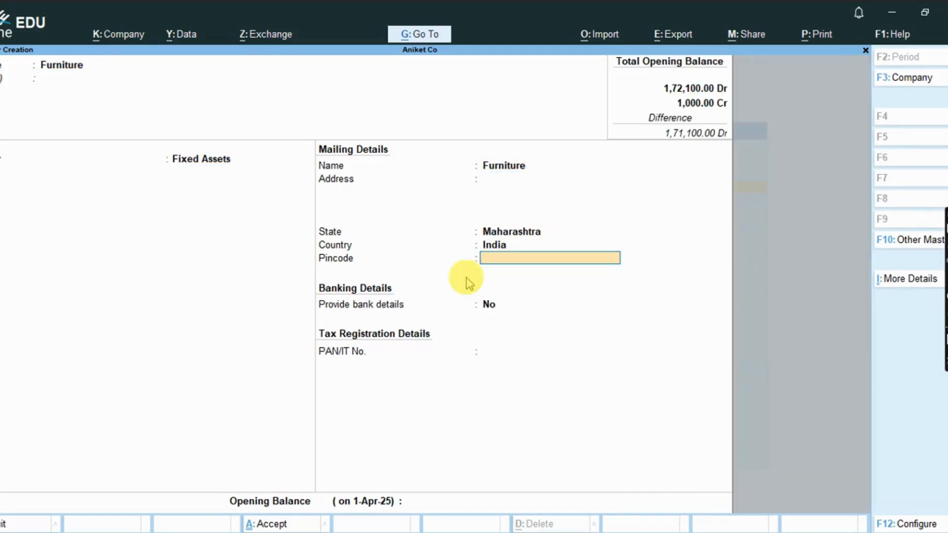
key("Return")
key("Return")
key("Return")
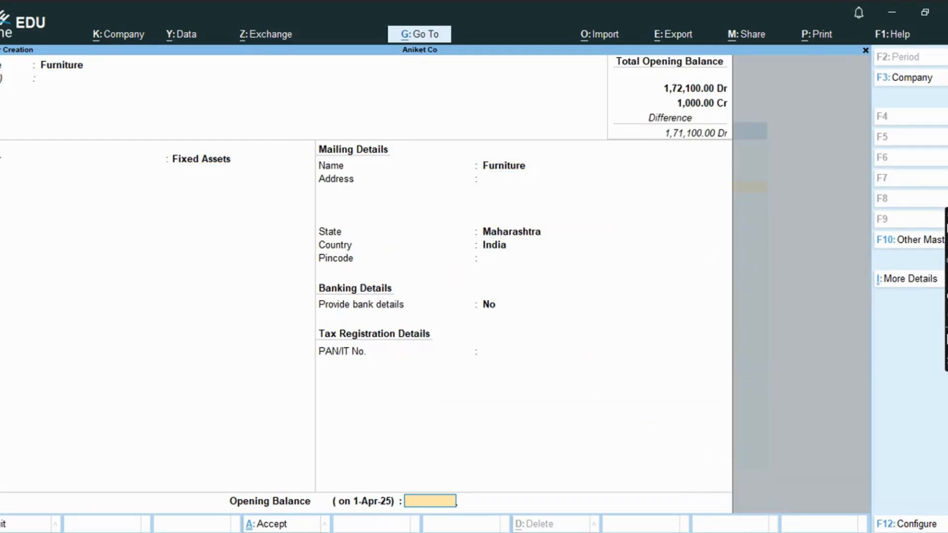
Step: Enter the trial balance amount of 10,000 Dr as the Furniture opening balance and save the ledger
key("alt+Tab")
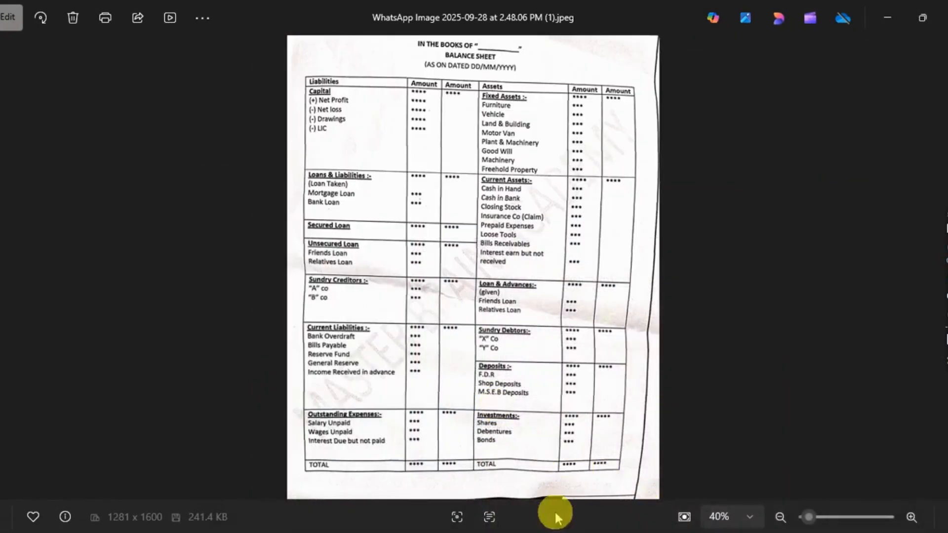
key("alt+Tab")
type("0000")
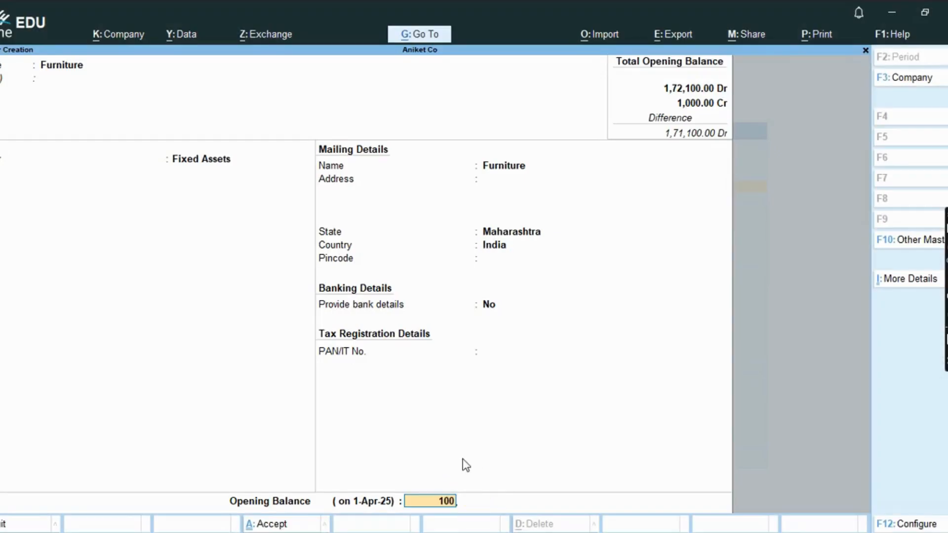
key("Return")
left_click(466, 465)
key("Return")
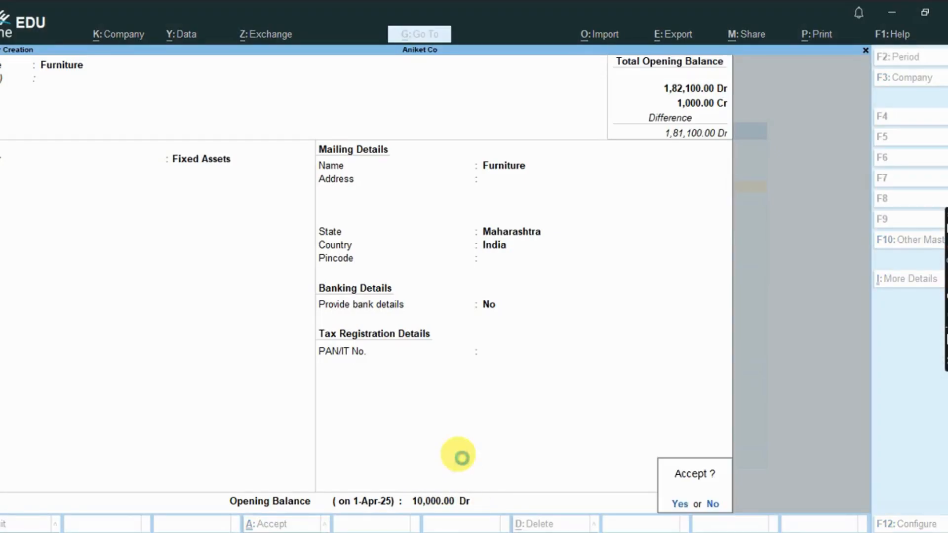
key("Return")
Step: Name the next ledger Loose Tools, following the trial balance, and keep it under Fixed Assets with the default mailing and bank details
key("alt+Tab")
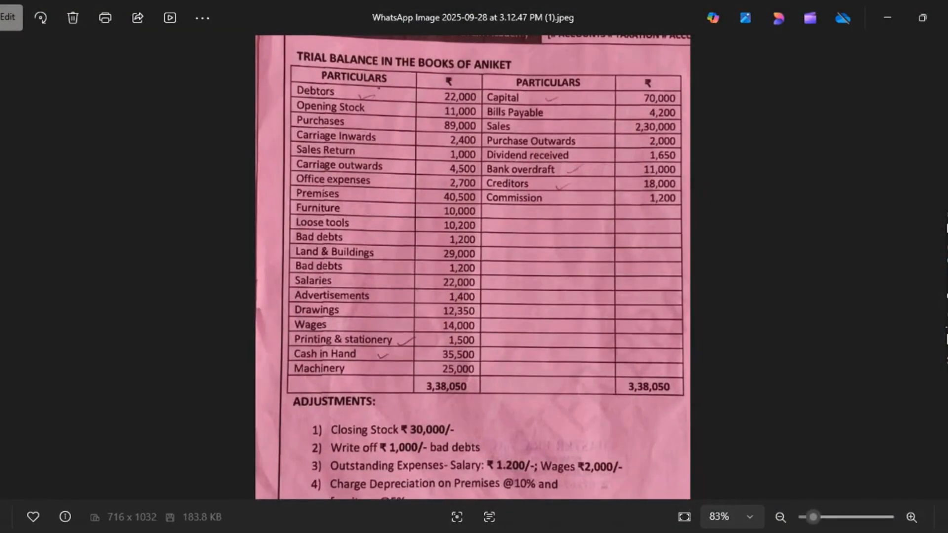
key("alt+Tab")
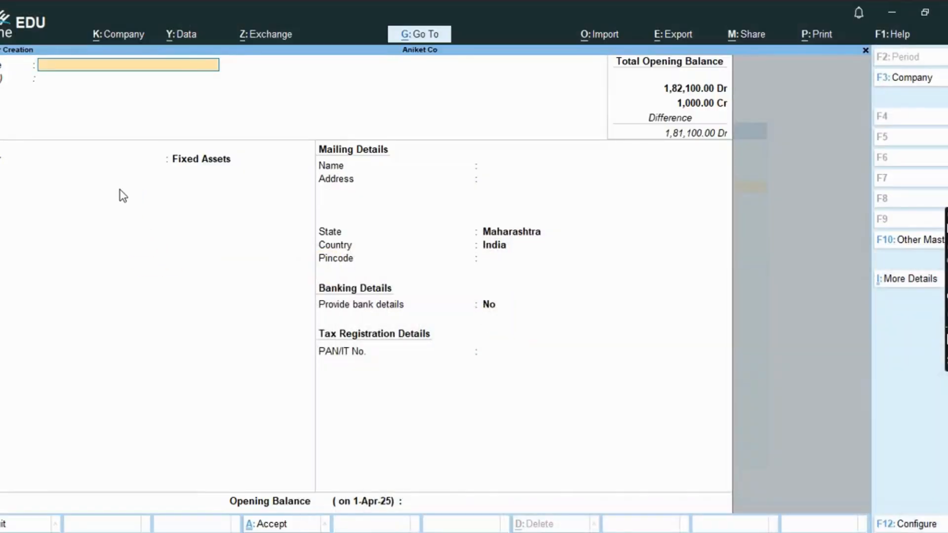
type("Loose Tools")
key("Return")
key("Return")
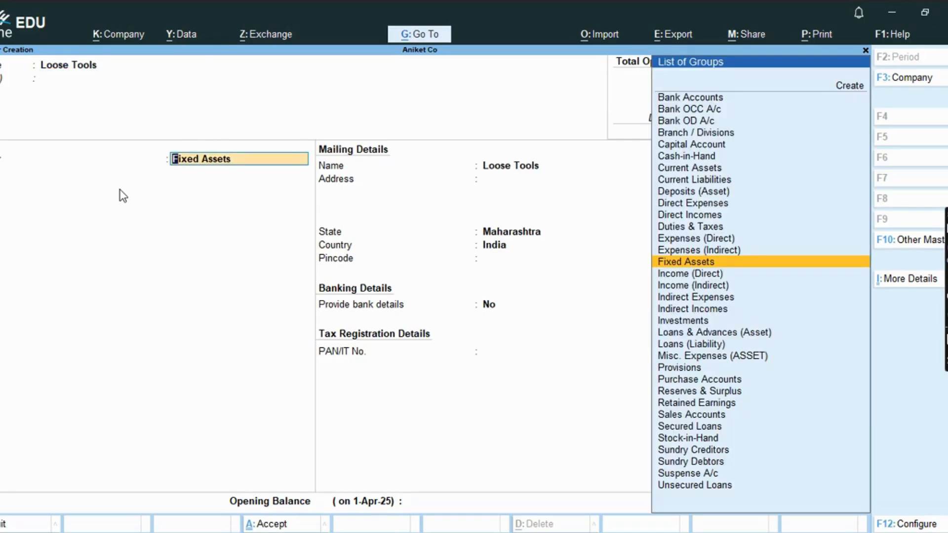
key("Return")
key("Return")
key("Return")
key("Return")
key("Return")
key("Return")
key("Return")
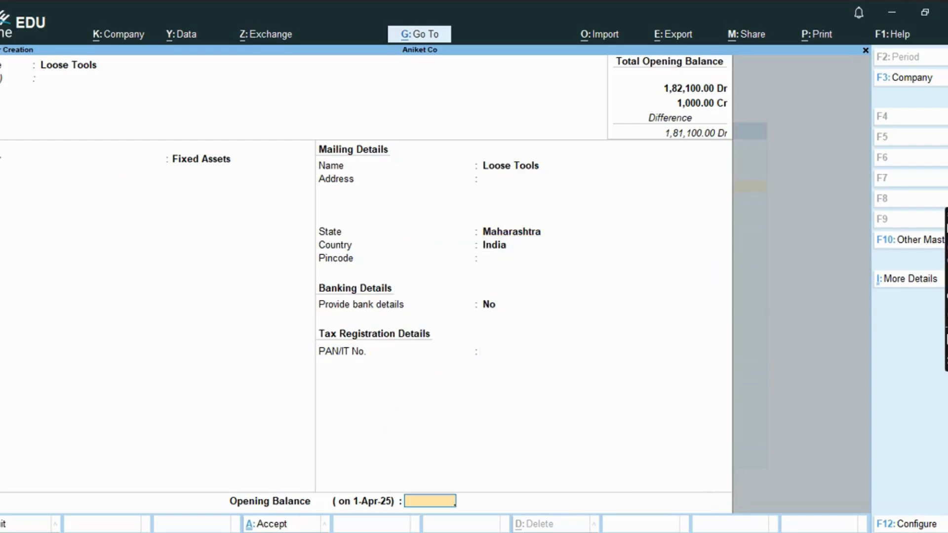
Step: Enter the trial balance amount of 10,200 Dr as the Loose Tools opening balance and save the ledger
key("alt+Tab")
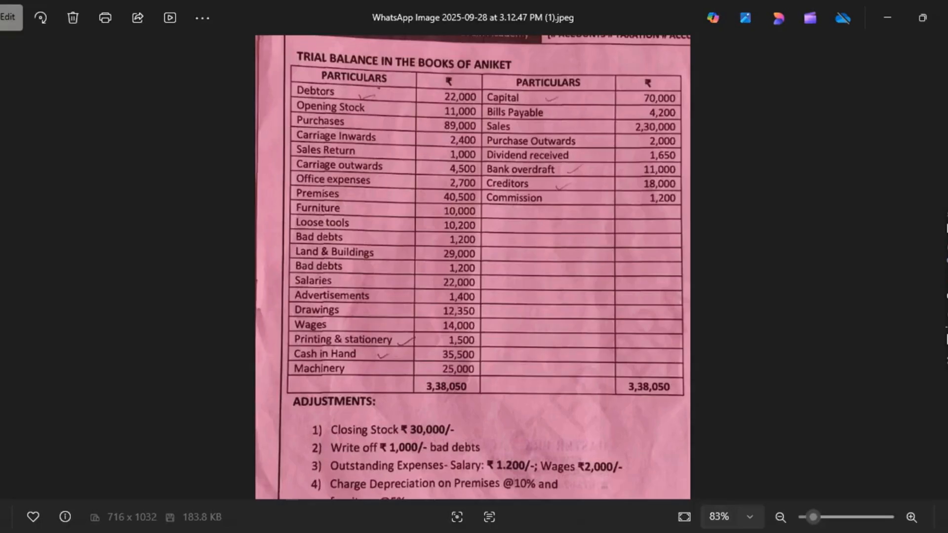
key("alt+Tab")
type("102")
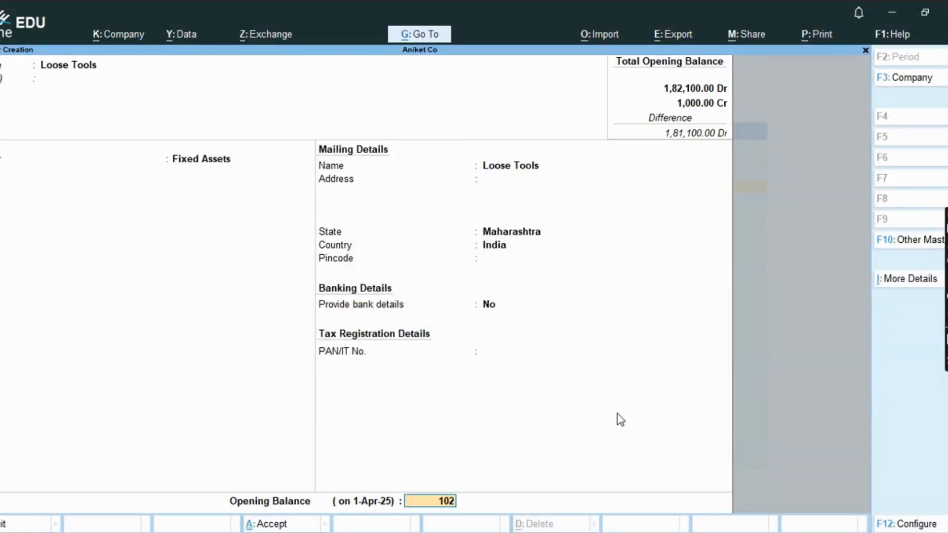
type("00")
key("Return")
key("Return")
key("Return")
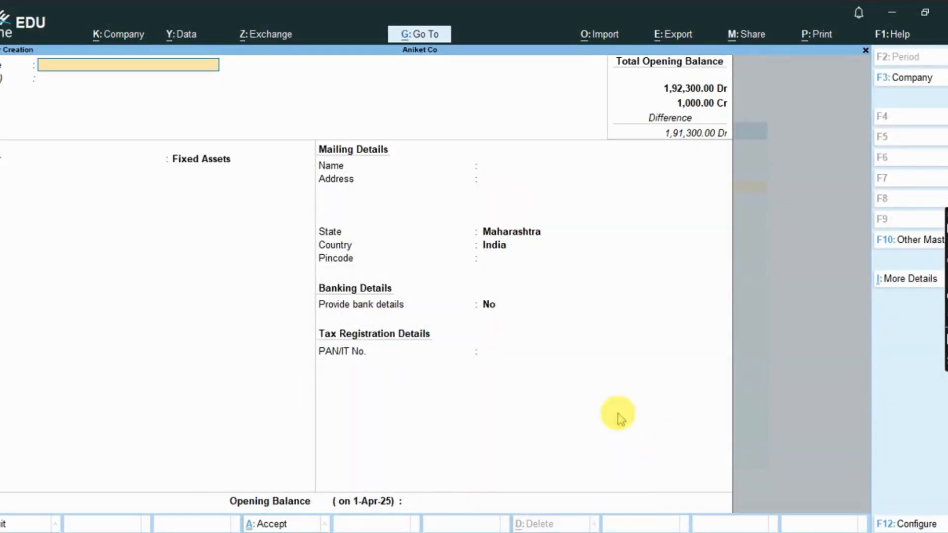
Step: Check the next trial balance entry and name the new ledger Bad Debs, leaving its alias blank
key("alt+Tab")
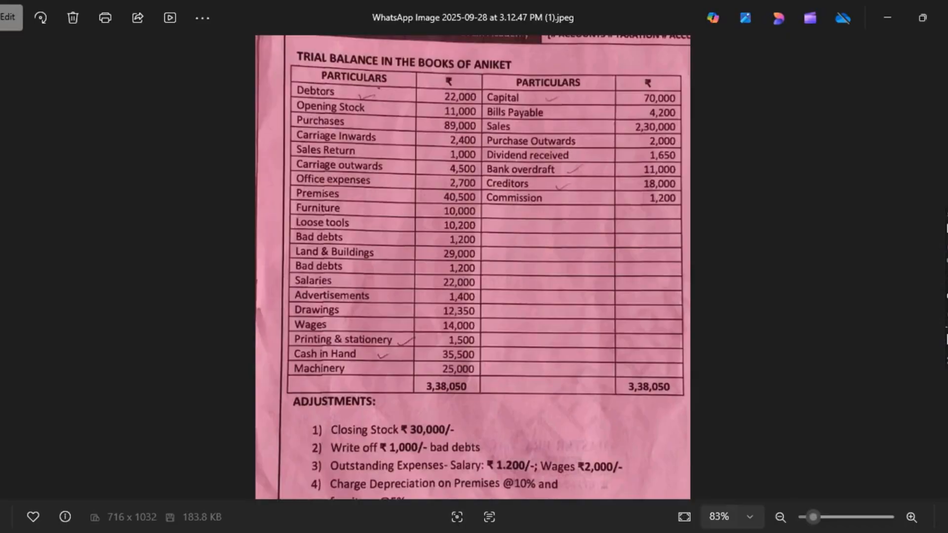
key("alt+Tab")
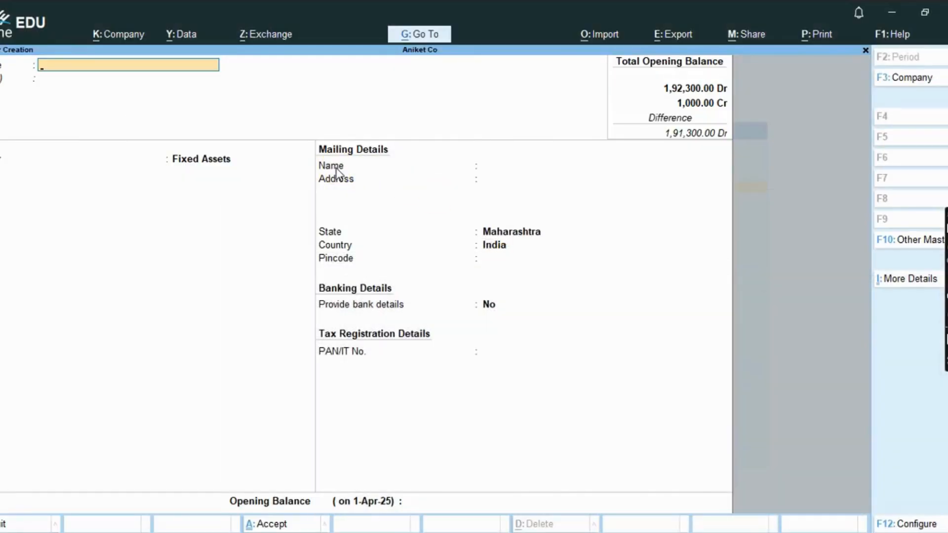
type("Bad Debs")
key("Return")
key("Return")
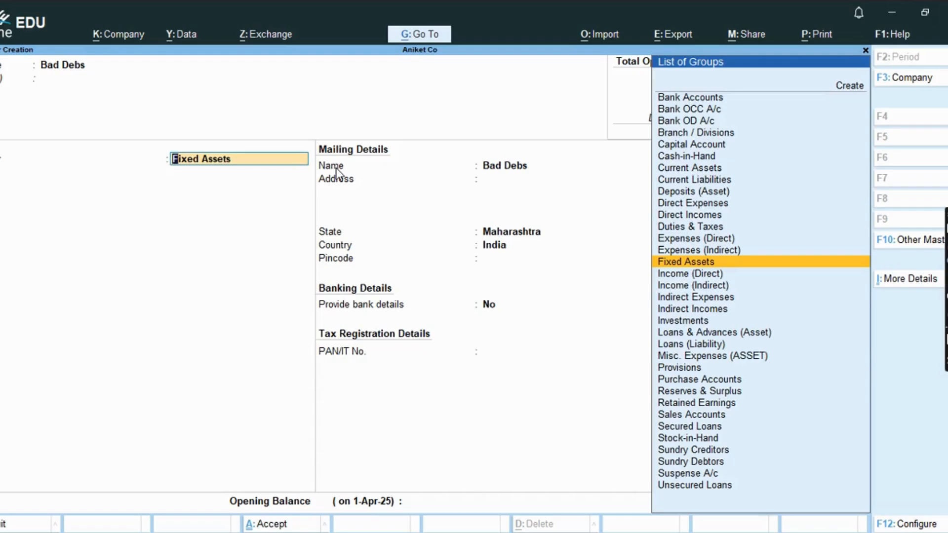
Step: Place the Bad Debs ledger under Indirect Expenses with ledger type Not Applicable and no bank details
type("ind")
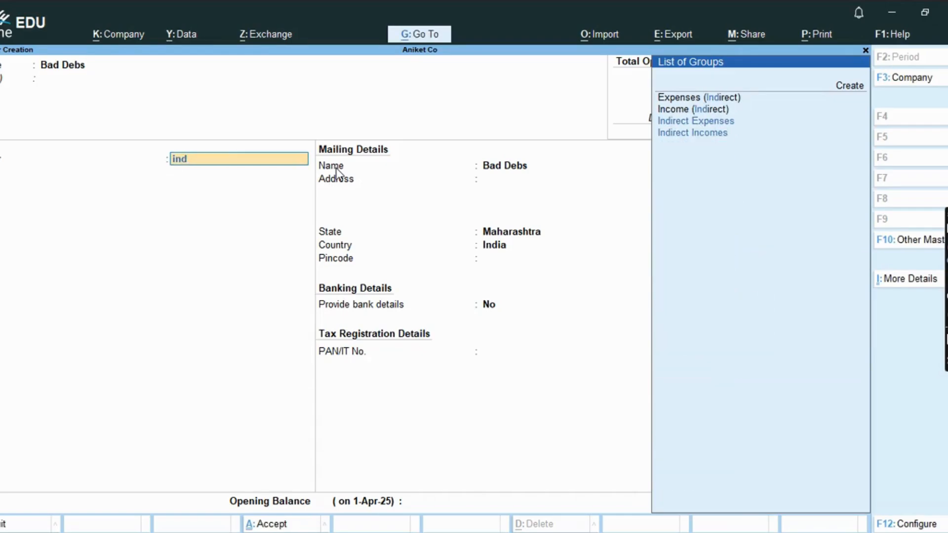
key("Down")
key("Down")
key("Down")
key("Up")
key("Return")
key("Return")
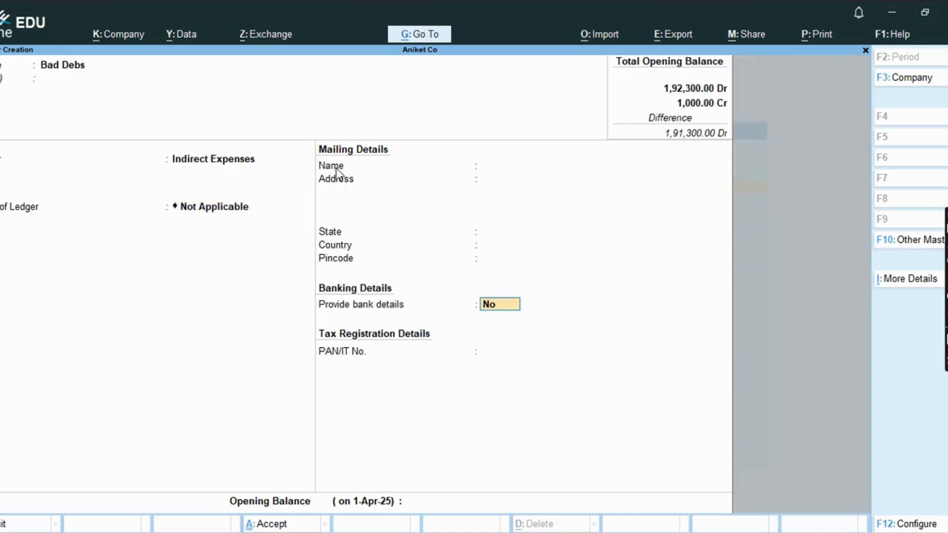
key("Return")
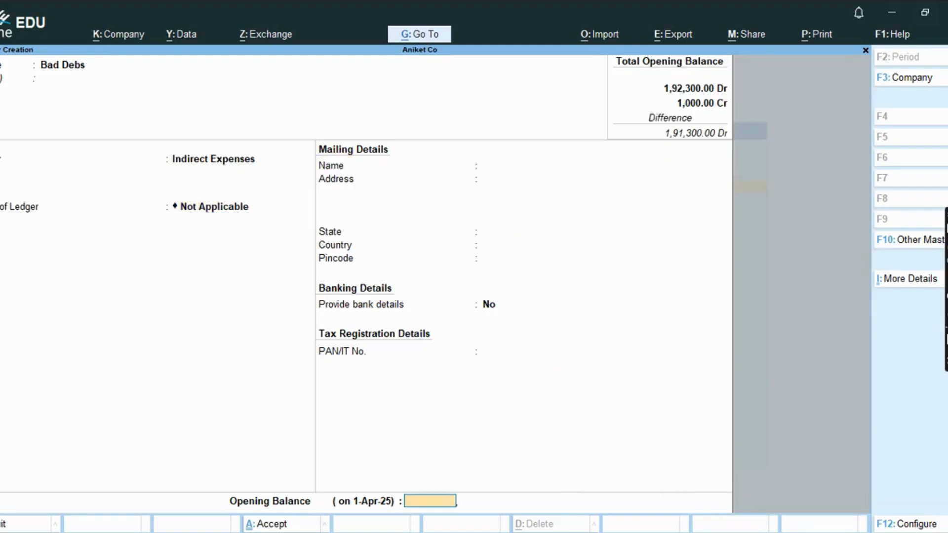
Step: Enter the trial balance amount of 1,200 Dr as the Bad Debs opening balance and save the ledger
key("alt+Tab")
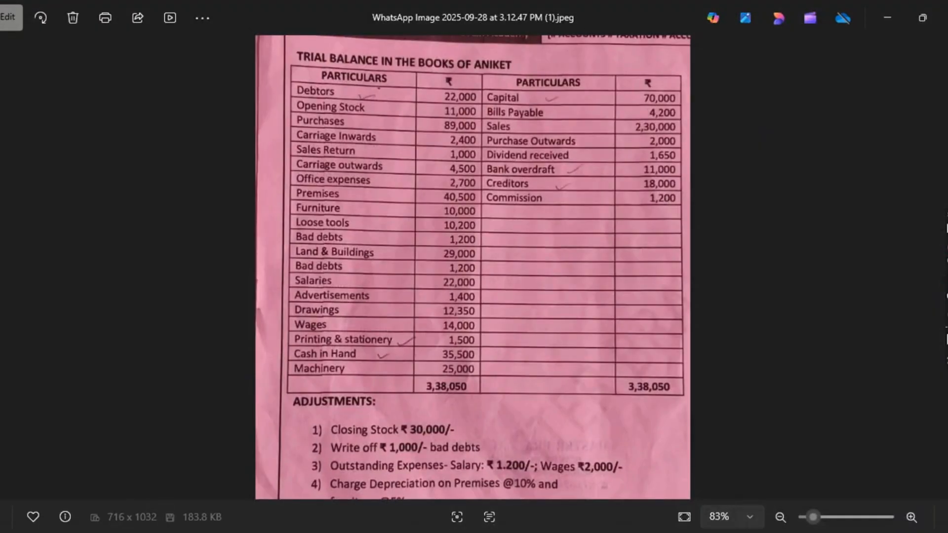
key("alt+Tab")
type("1200")
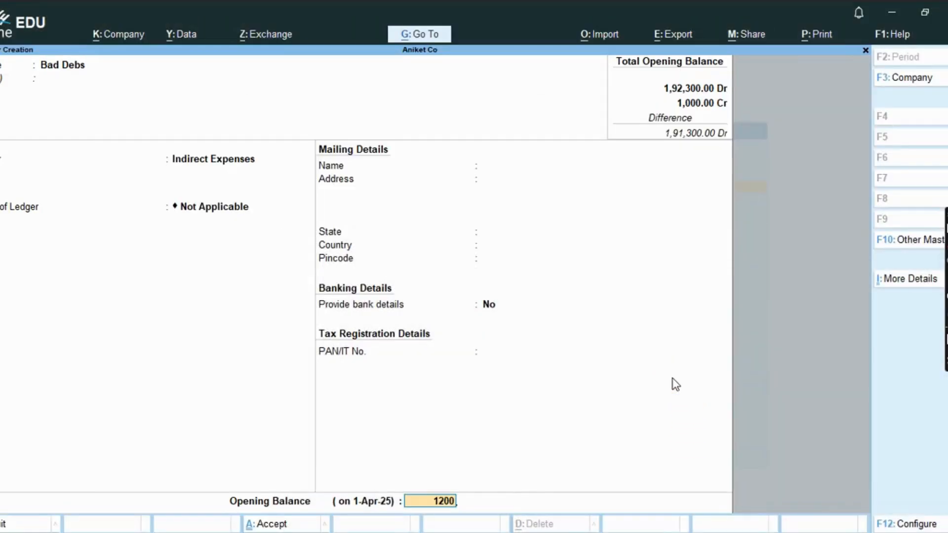
key("Return")
key("Return")
key("Return")
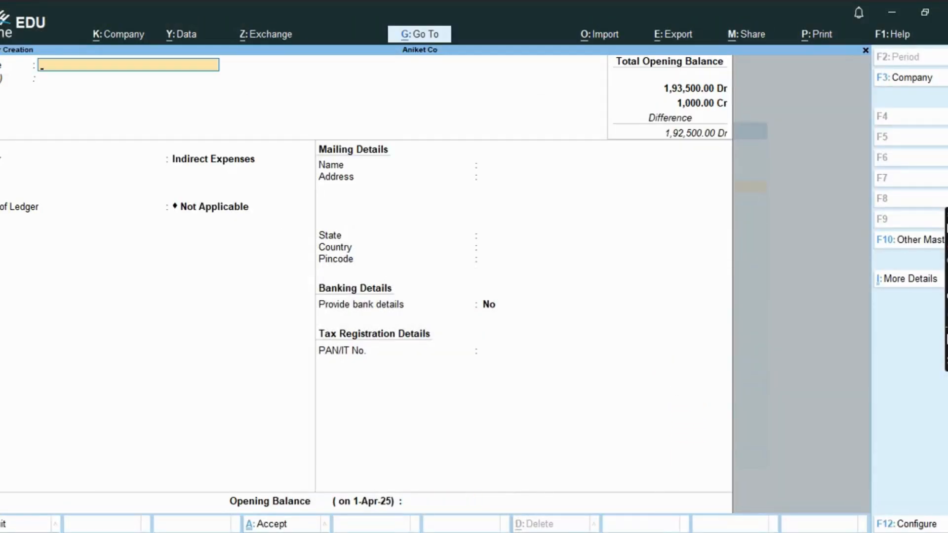
Step: Check the next trial balance entry and name the new ledger Land and Building, leaving its alias blank
key("alt+Tab")
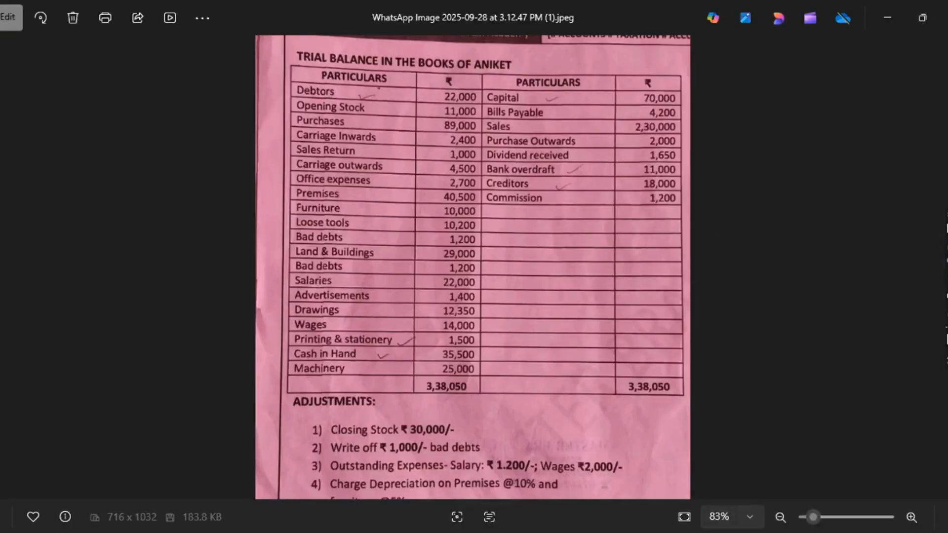
key("alt+Tab")
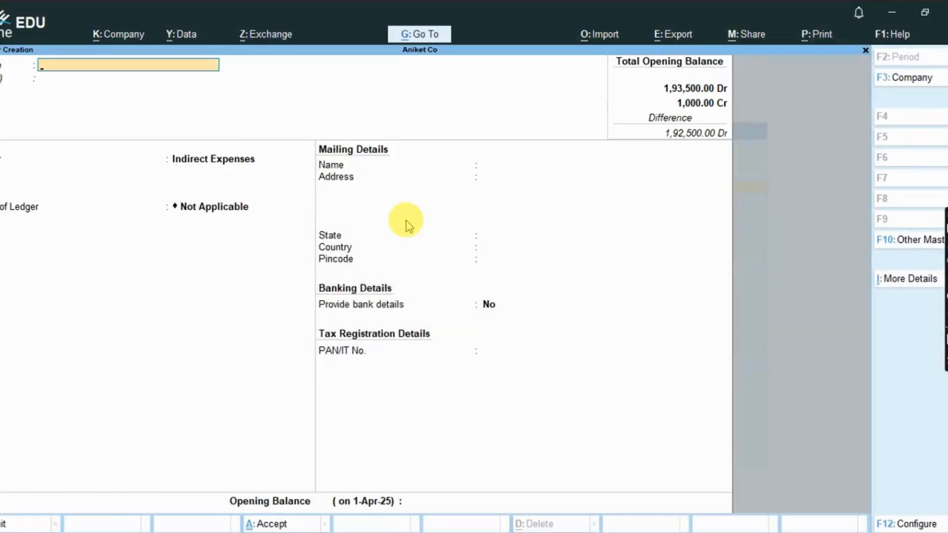
type("Land and Bu")
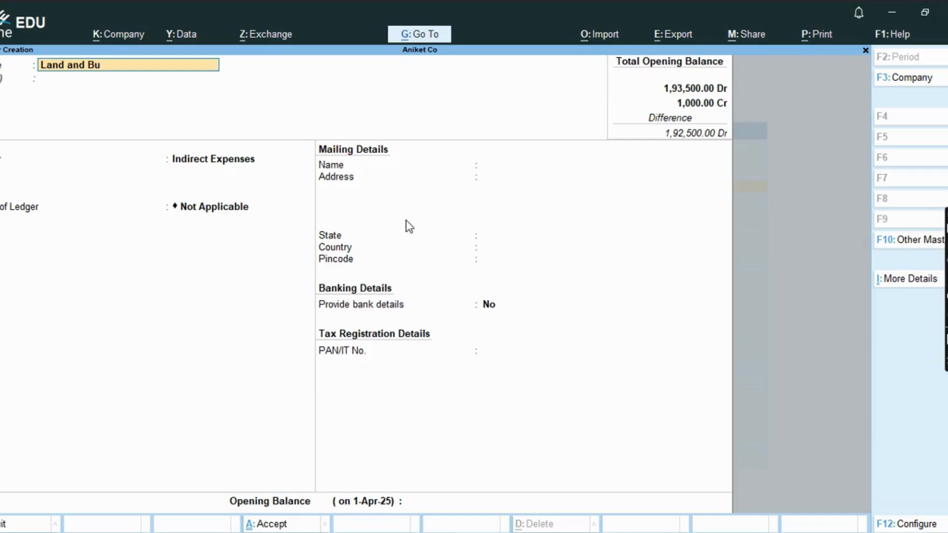
type("ilding")
key("Return")
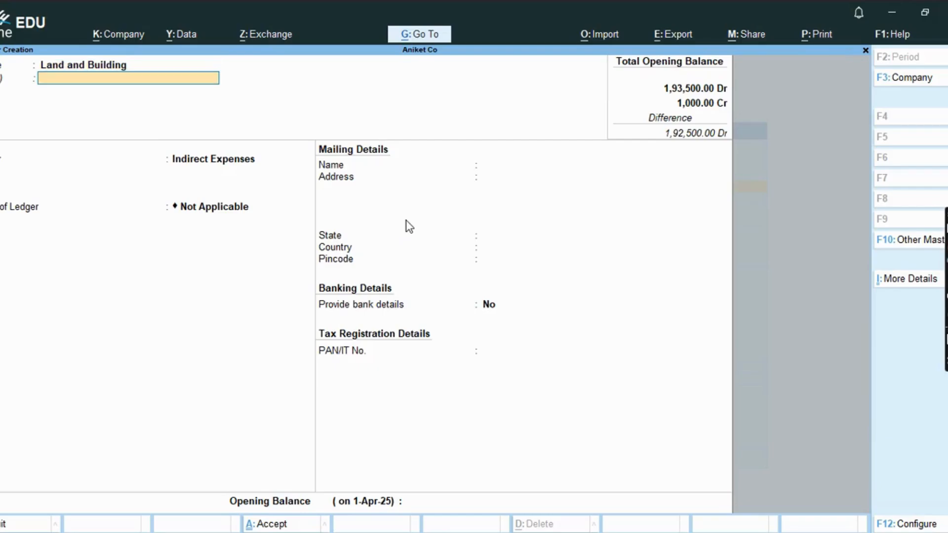
key("Return")
Step: Place the Land and Building ledger under Fixed Assets, keeping state Maharashtra, country India and no bank details
type("Fi")
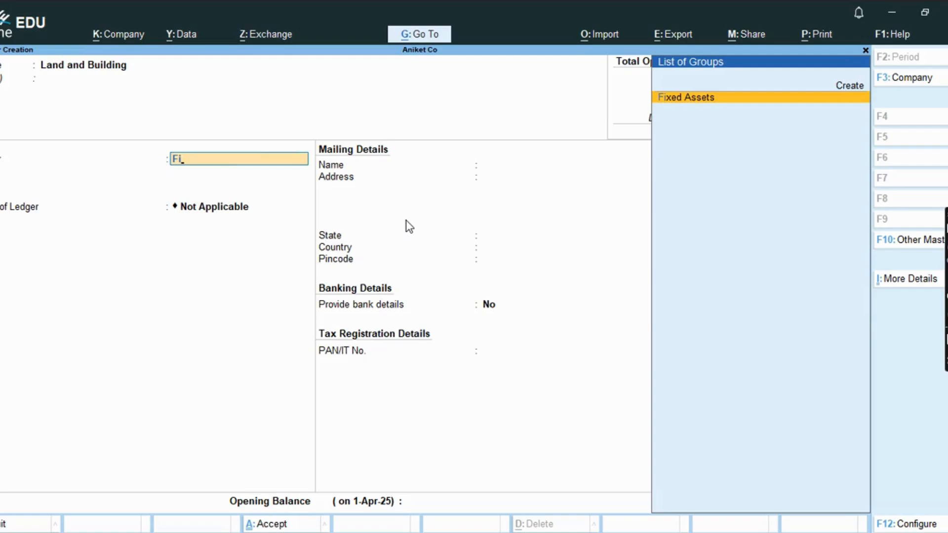
key("Return")
key("Return")
key("Return")
key("Return")
key("Return")
key("Return")
key("Return")
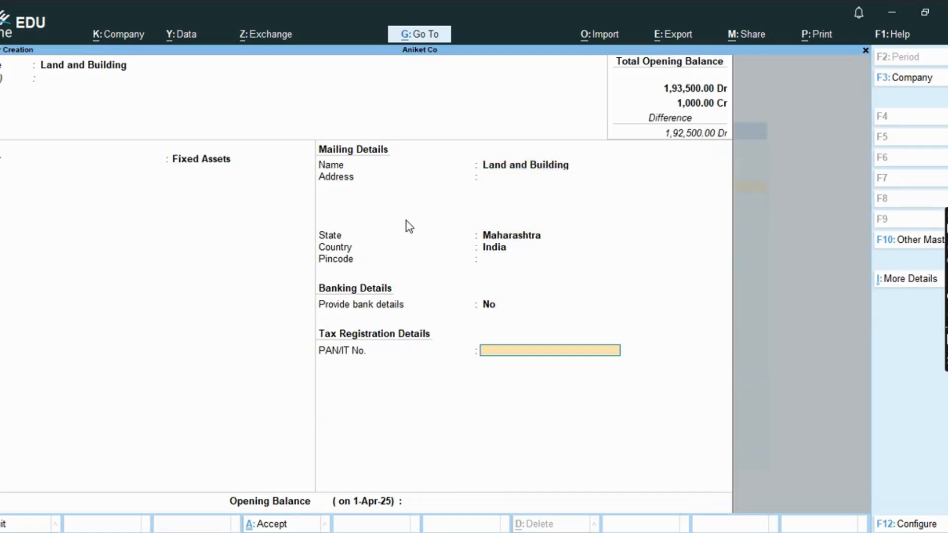
Step: Enter the trial balance amount of 29,000 Dr as the Land and Building opening balance and save the ledger
key("Return")
key("alt+Tab")
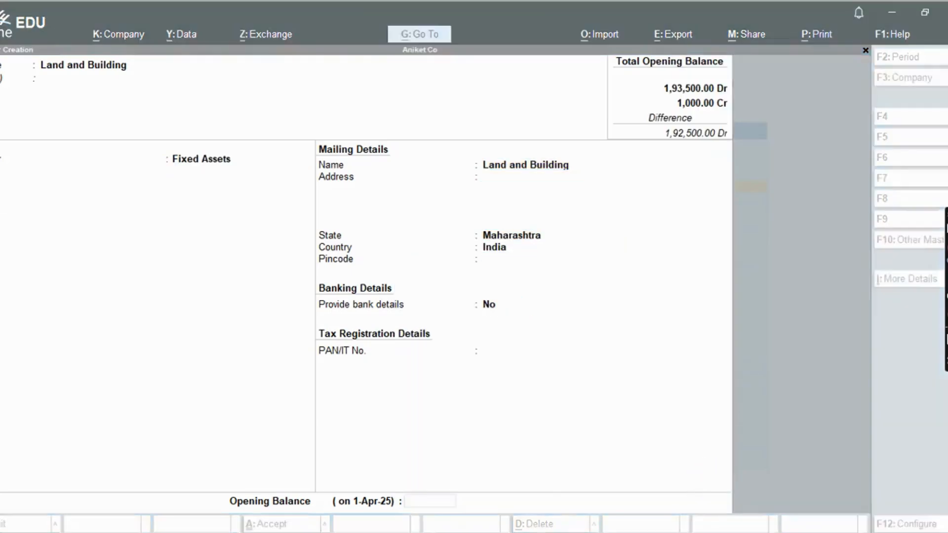
key("alt+Tab")
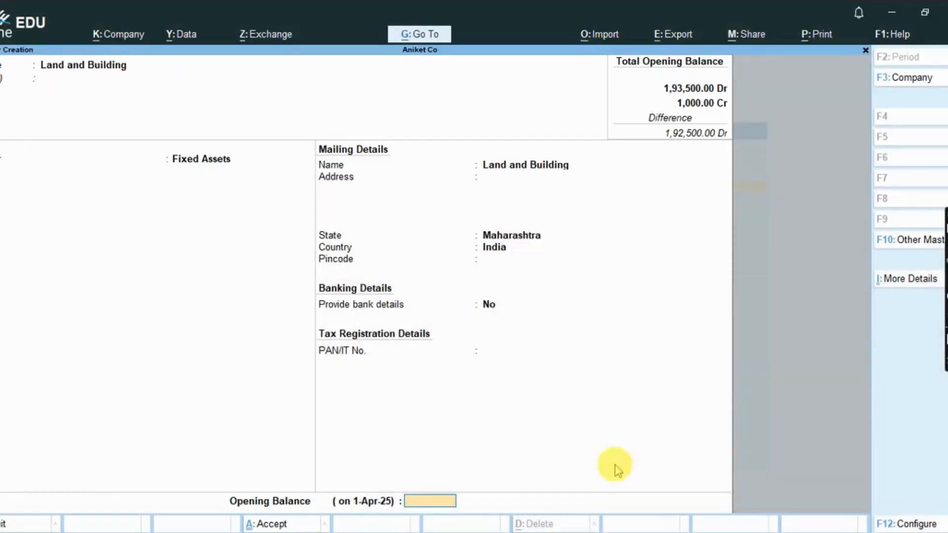
type("29000")
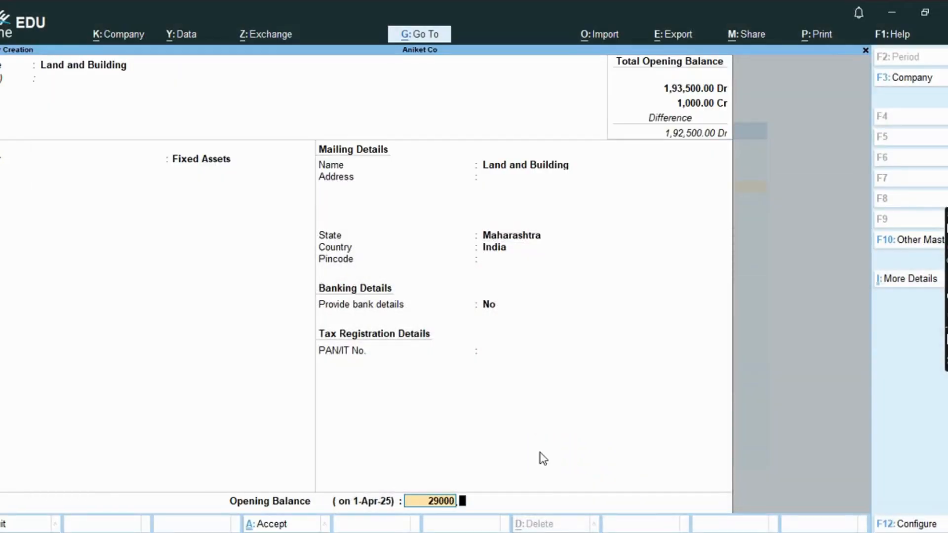
key("Return")
key("Return")
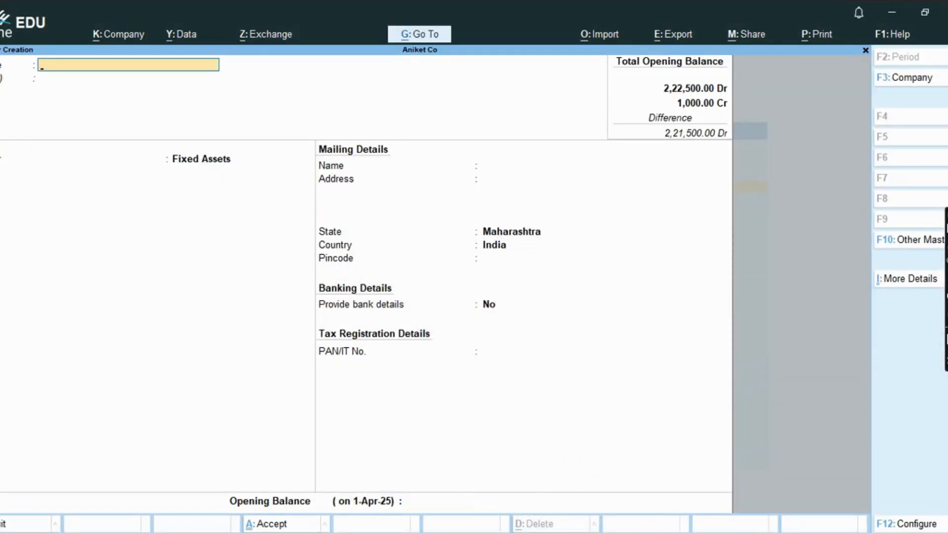
Step: Check the second Bad debts entry in the trial balance and open the existing Bad Debs ledger for alteration
key("alt+Tab")
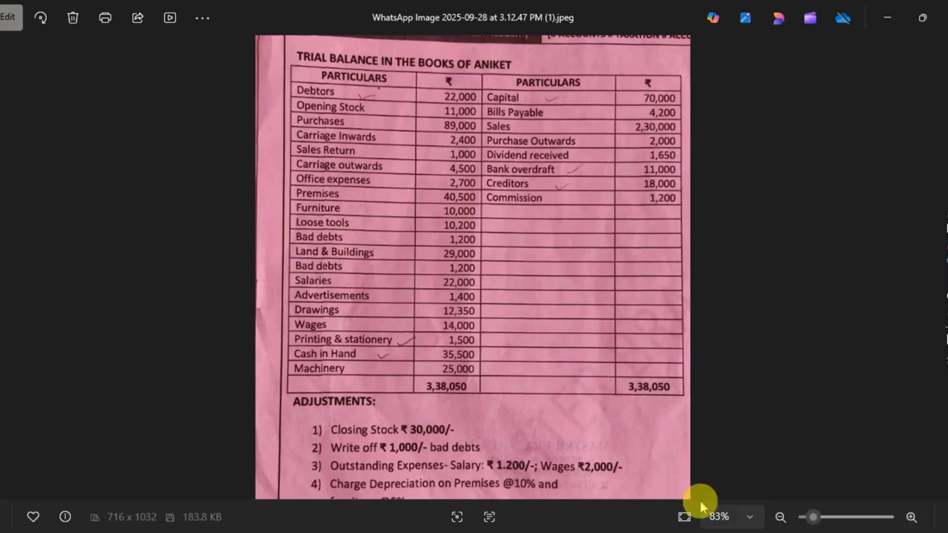
left_click(673, 531)
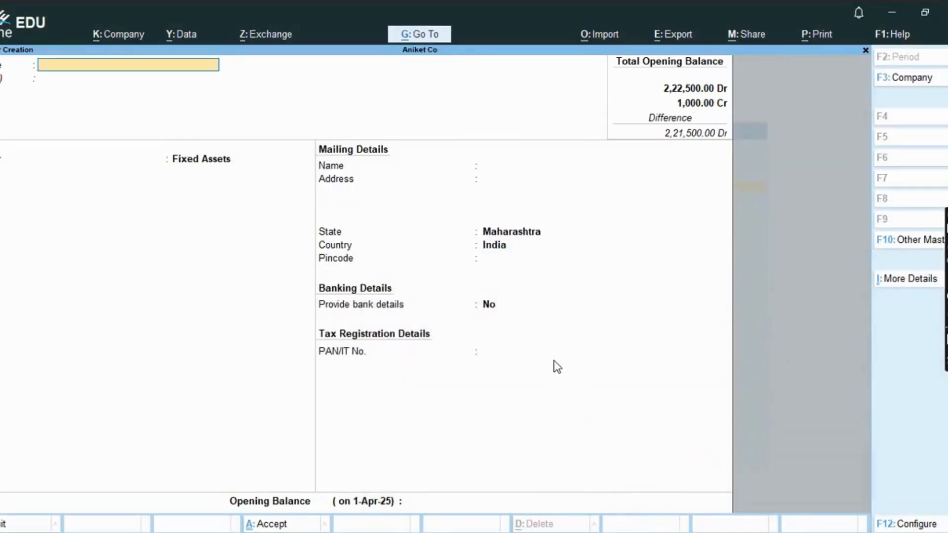
key("Escape")
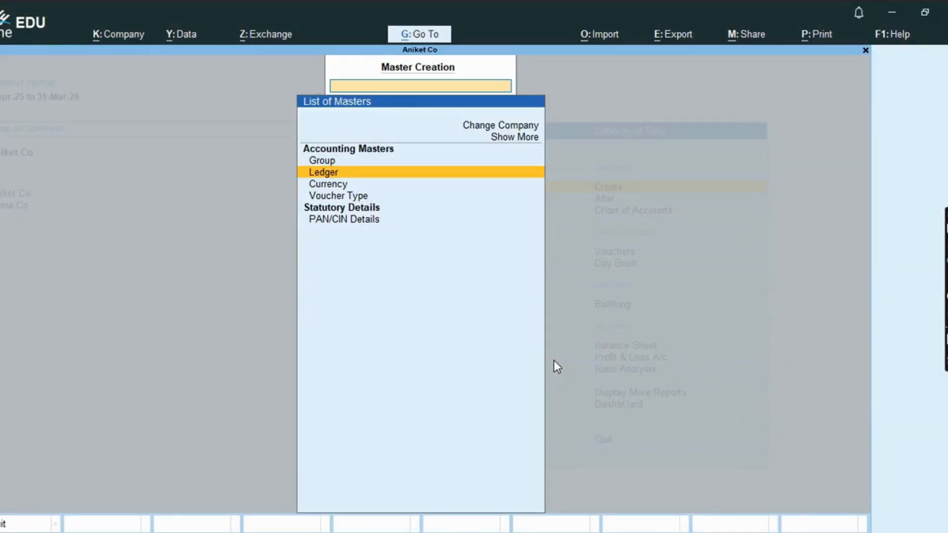
key("Escape")
key("Down")
key("Return")
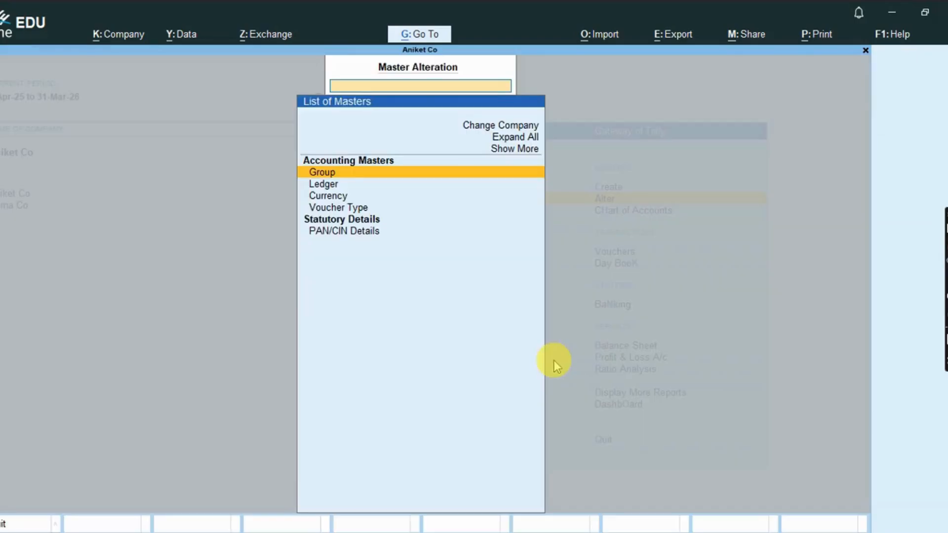
key("Down")
key("Return")
key("Down")
key("Down")
key("Down")
key("Down")
key("Down")
key("Down")
key("Down")
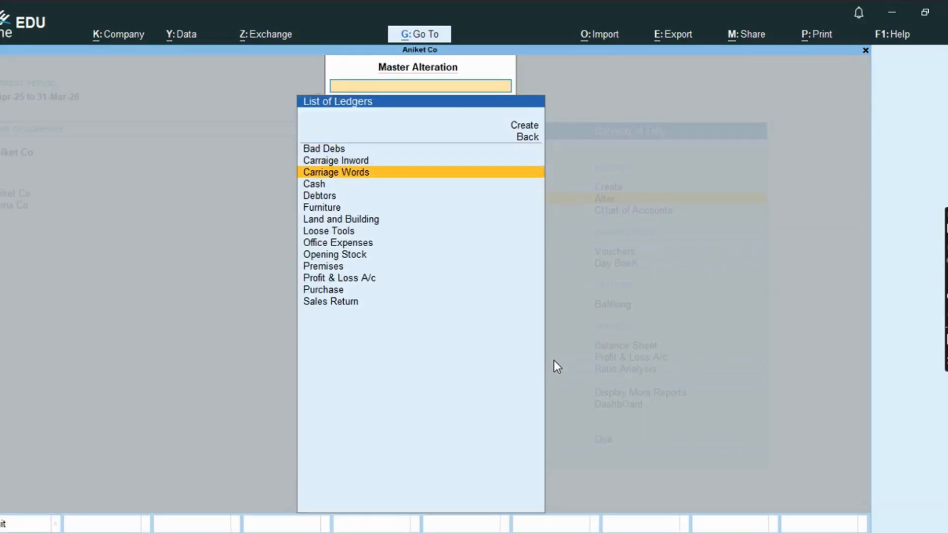
key("Up")
key("Up")
key("Up")
key("Up")
key("Up")
key("Up")
key("Up")
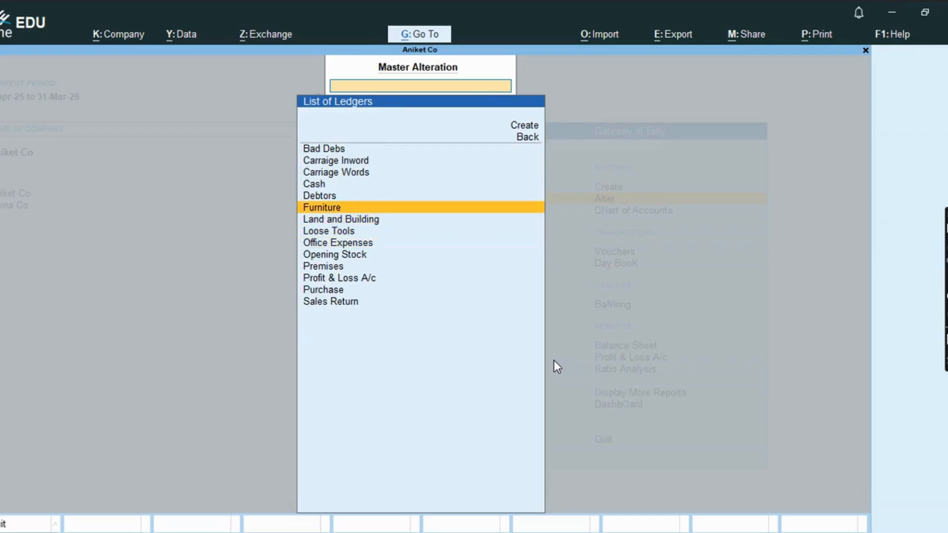
left_click(641, 414)
key("Return")
Step: Set the Bad Debs opening balance to 2,400 Dr, save the change and leave ledger alteration
key("Return")
key("Return")
key("Return")
key("Return")
key("Return")
key("Return")
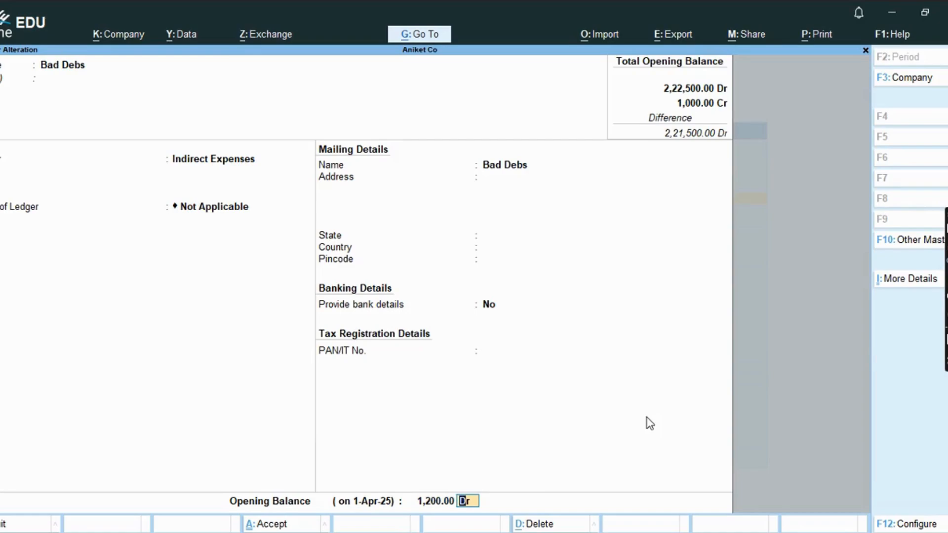
key("BackSpace")
key("BackSpace")
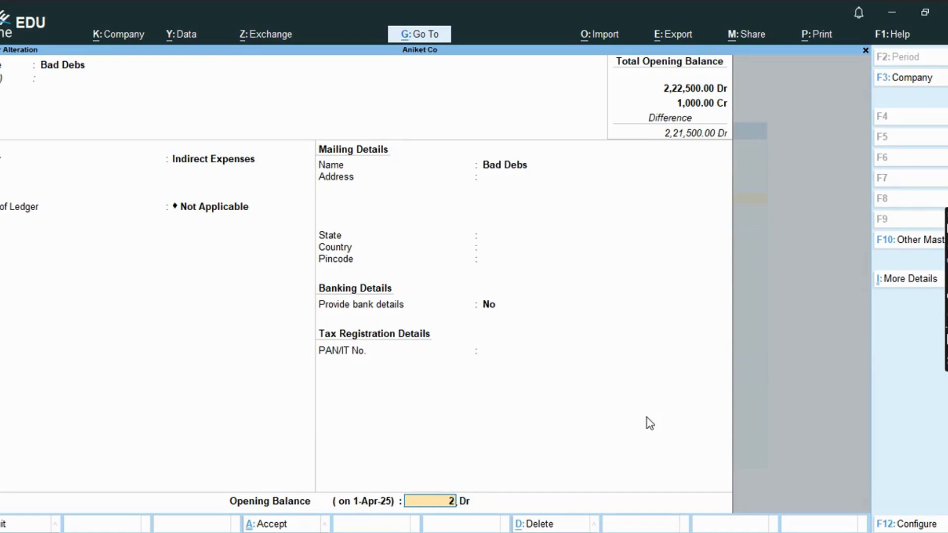
type("2400")
key("Return")
key("Return")
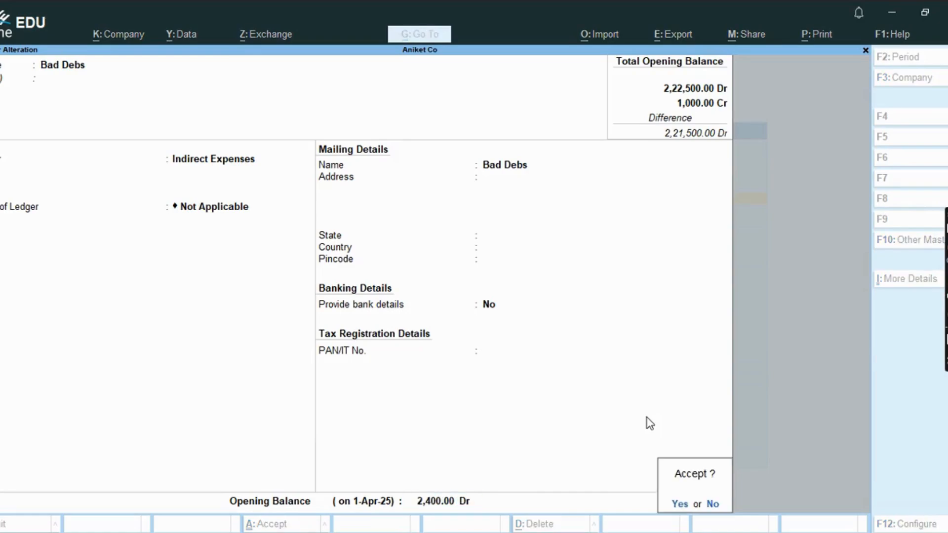
key("Return")
key("Escape")
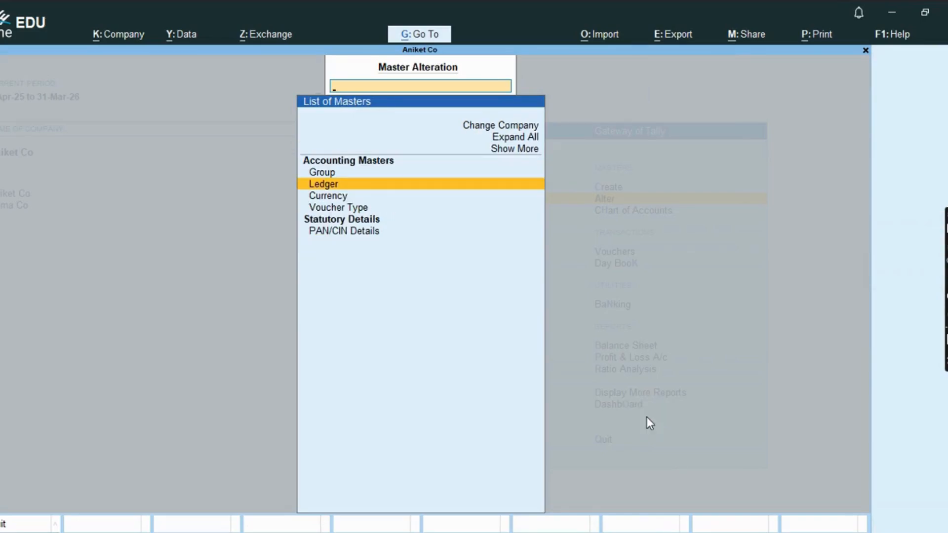
key("Escape")
Step: Start a new ledger, check the Salaries entry in the trial balance and name the ledger Sallary without an alias
key("Up")
key("Return")
key("Down")
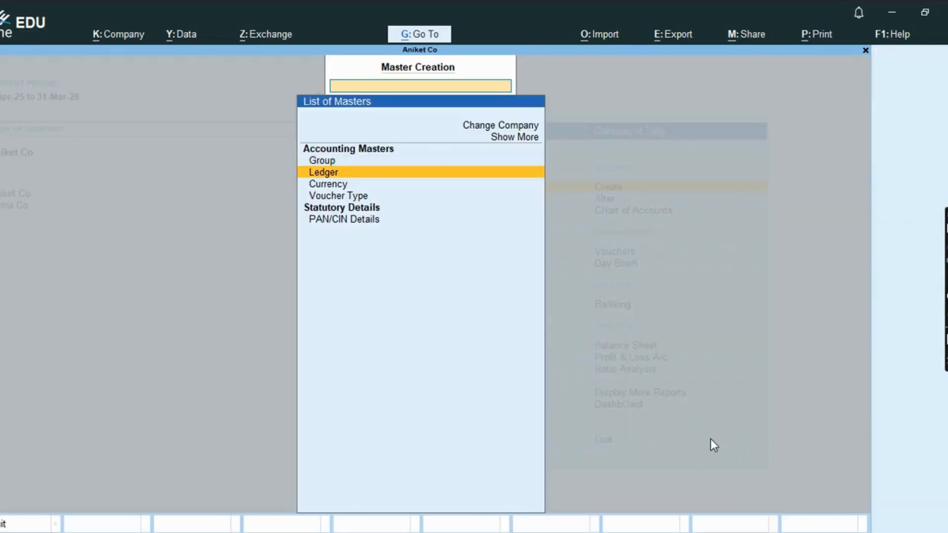
key("Return")
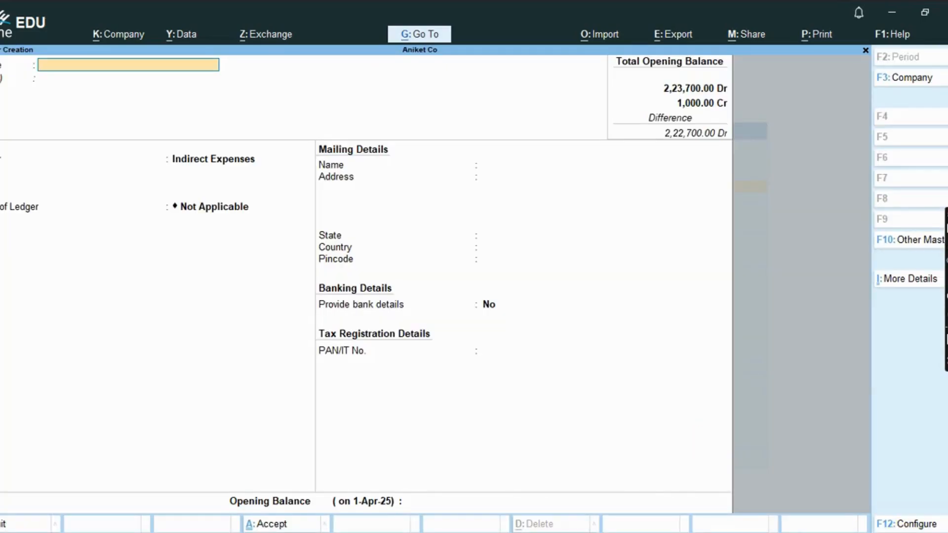
key("alt+Tab")
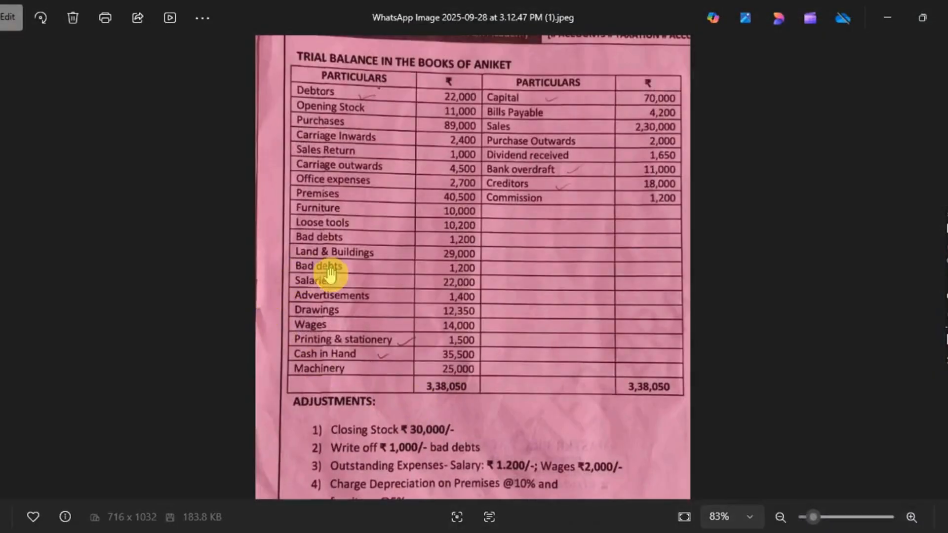
key("alt+Tab")
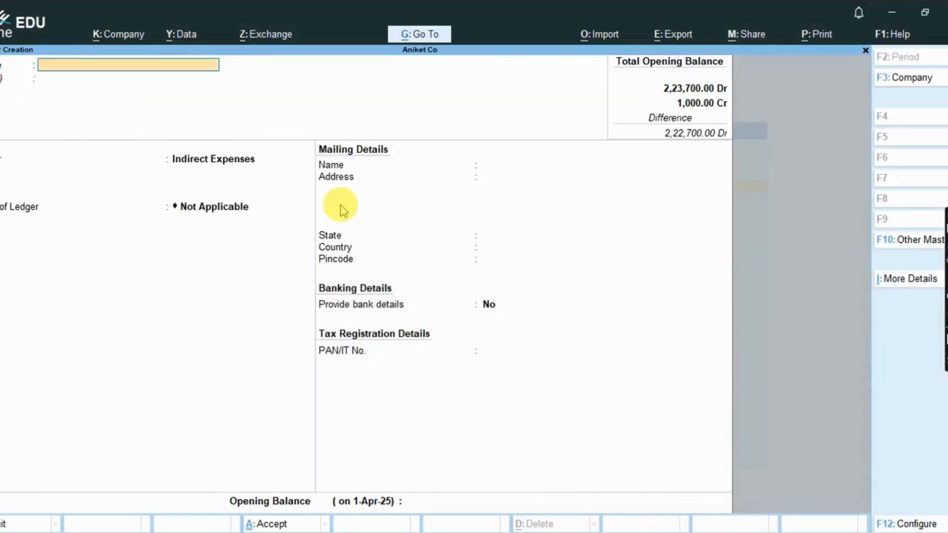
type("Sallary")
key("Return")
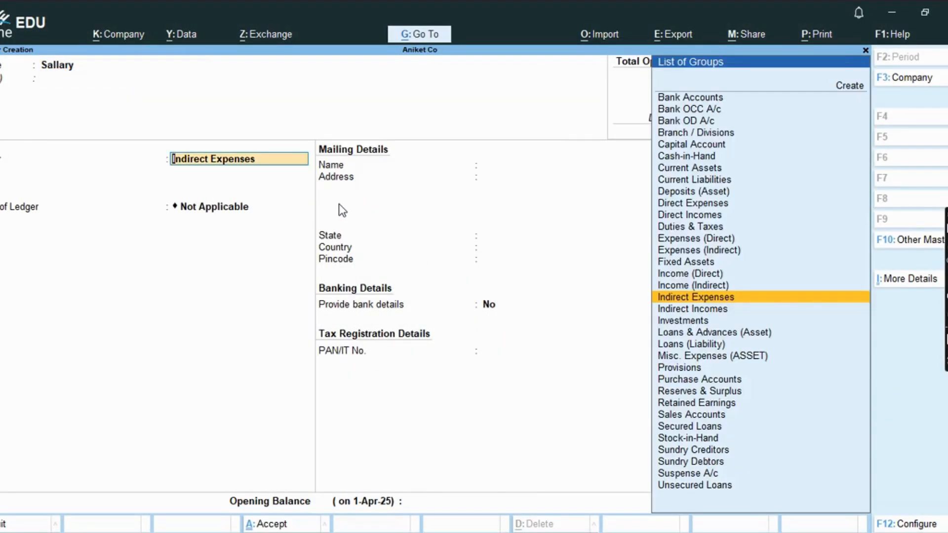
Step: Keep the Sallary ledger under Indirect Expenses, enter an opening balance of 22,000 Dr and save it
key("Return")
left_click(340, 208)
key("Return")
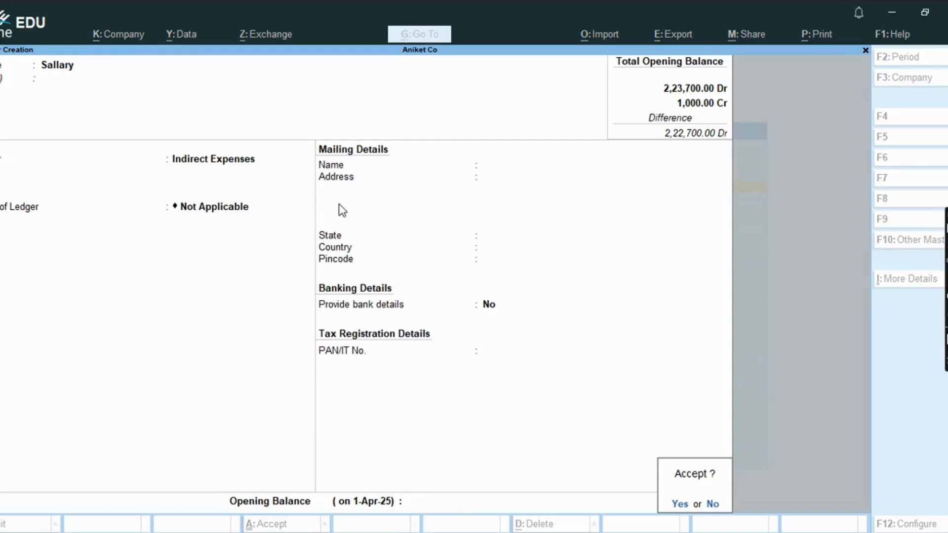
type("n22000")
key("Return")
left_click(341, 207)
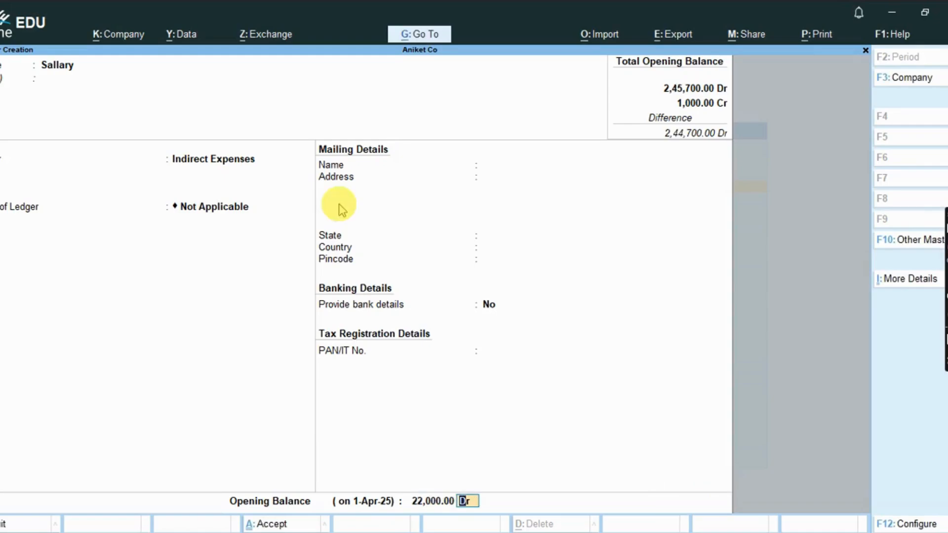
key("Return")
key("y")
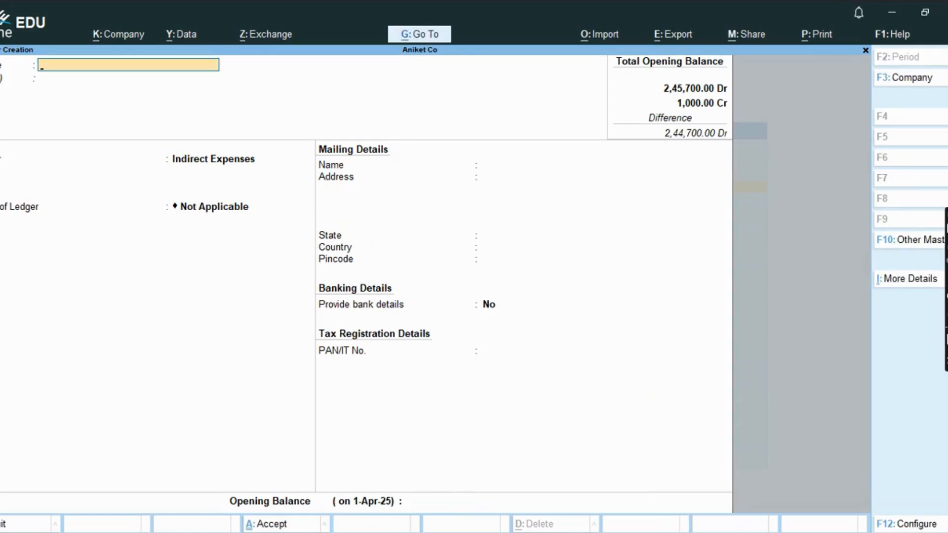
Step: Check the next trial balance entry and name the new ledger Advertiesment
key("alt+Tab")
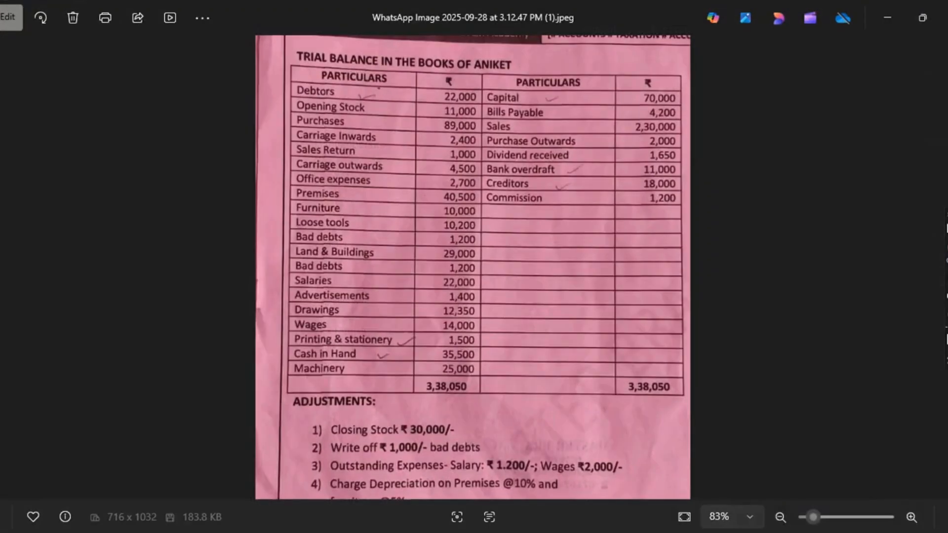
key("alt+Tab")
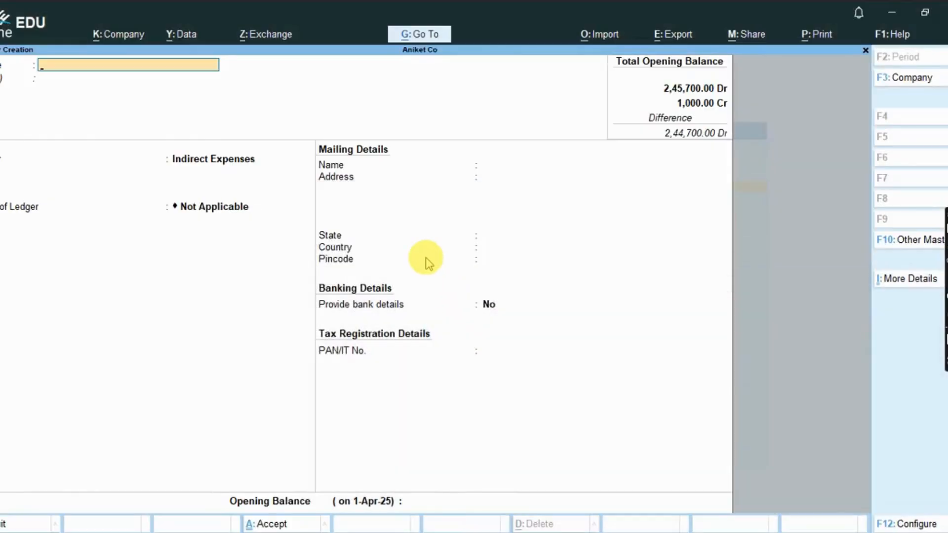
type("Advertiesm")
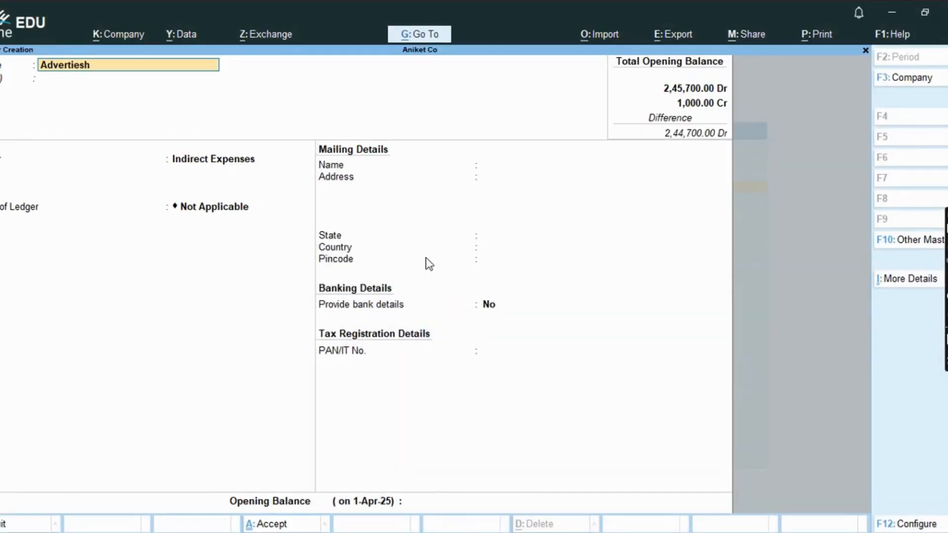
key("BackSpace")
type("ment")
key("Return")
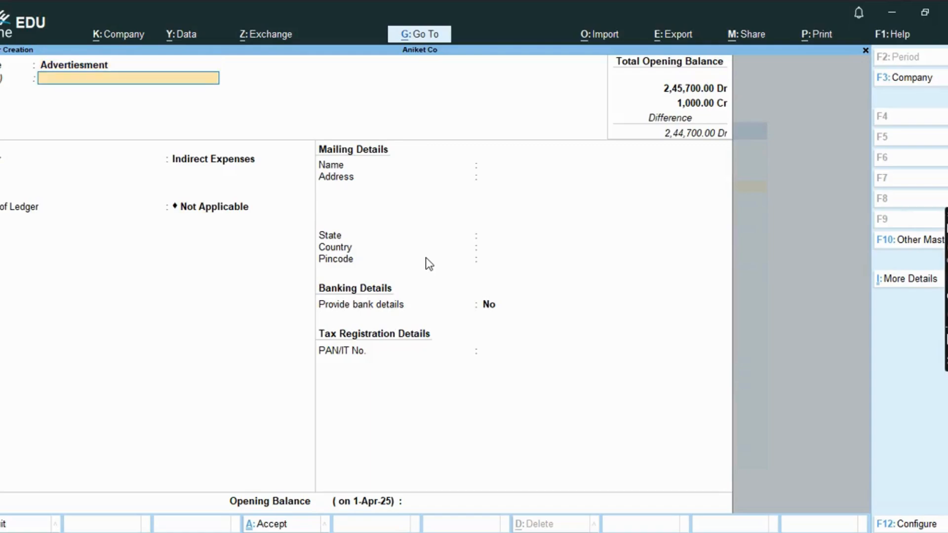
Step: Keep the Advertiesment ledger under Indirect Expenses, enter its trial balance amount of 1,400 Dr as opening balance and save it
key("Return")
key("Return")
key("Return")
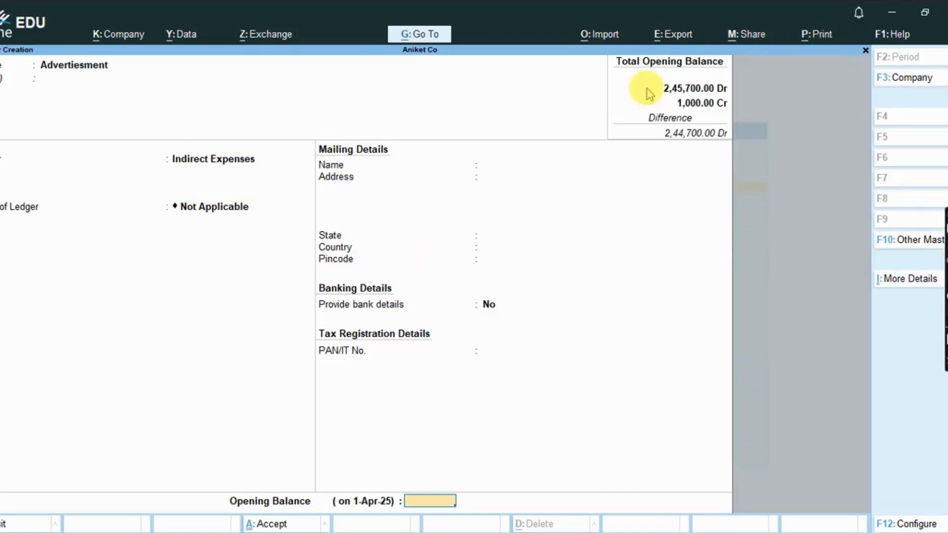
key("alt+Tab")
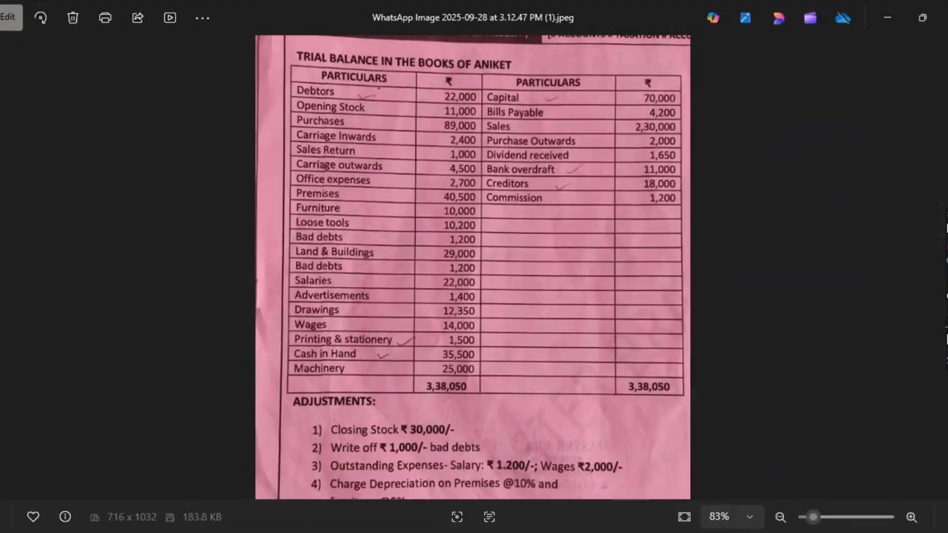
key("alt+Tab")
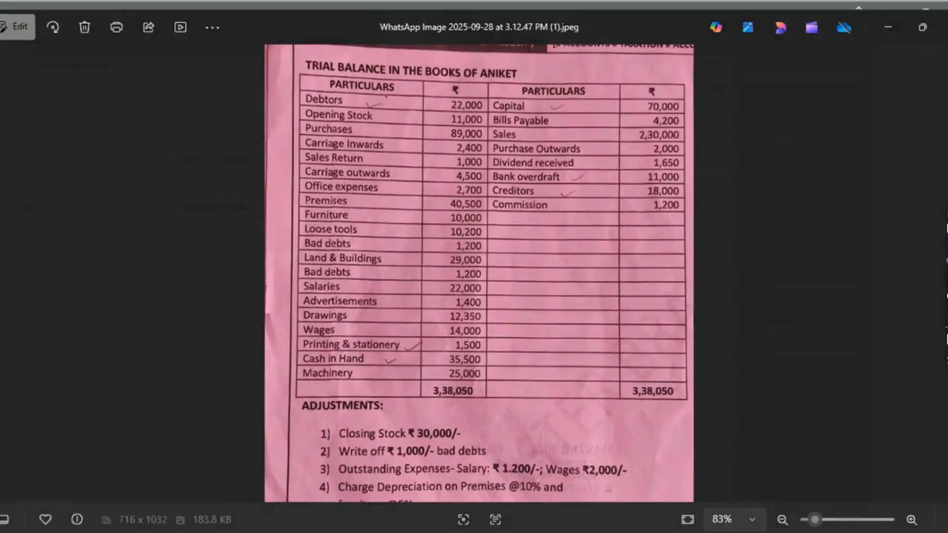
type("1400")
key("Return")
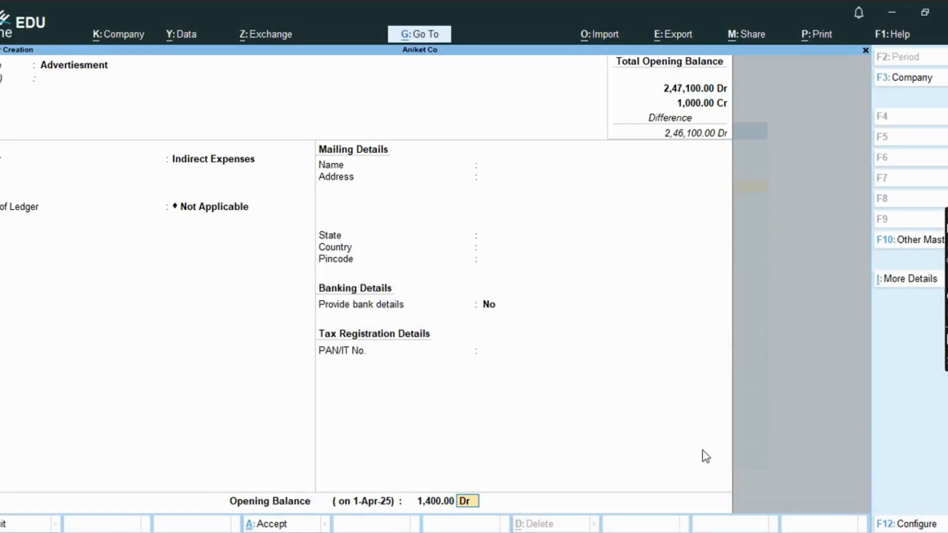
key("Return")
key("Return")
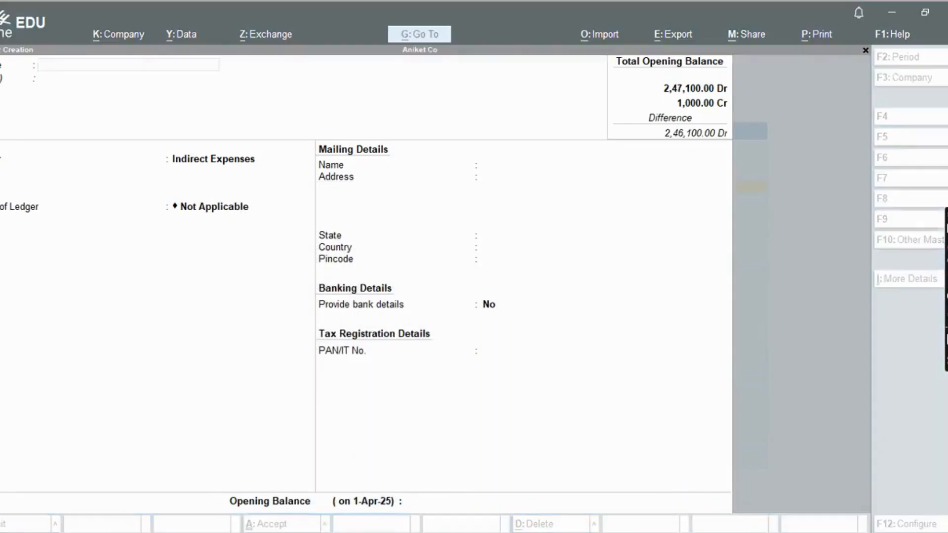
Step: Check the next trial balance entry, name the new ledger Drawing and place it under Capital Account
key("alt+Tab")
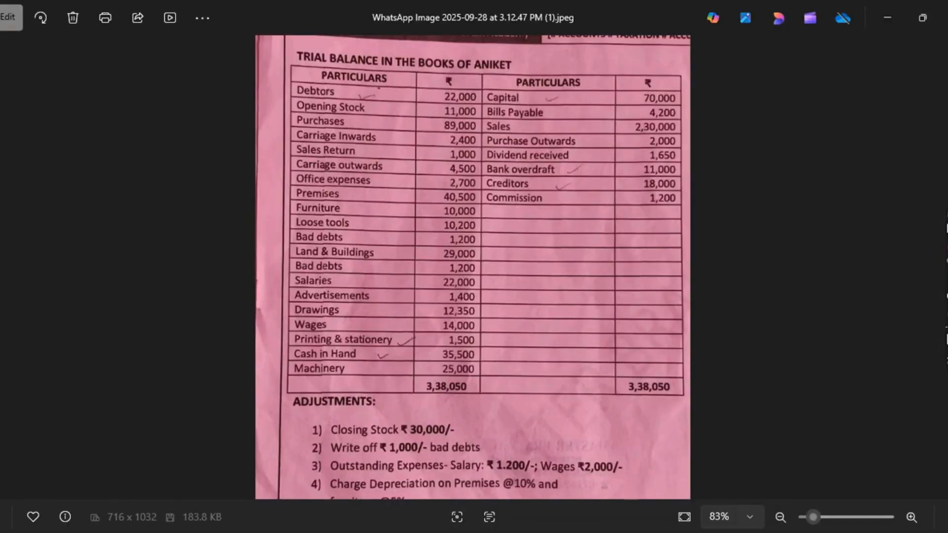
key("alt+Tab")
type("Draw")
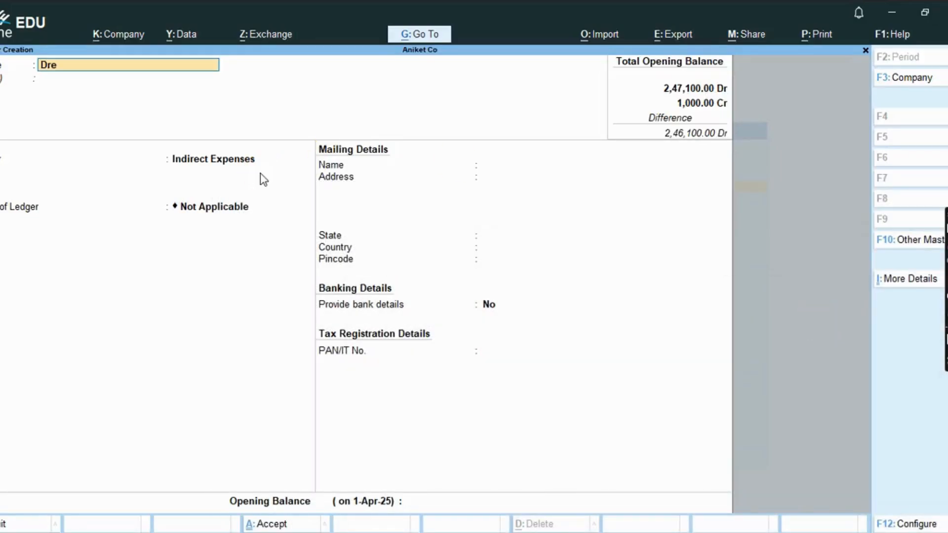
key("BackSpace")
key("BackSpace")
type("awing")
key("Return")
type("Cap")
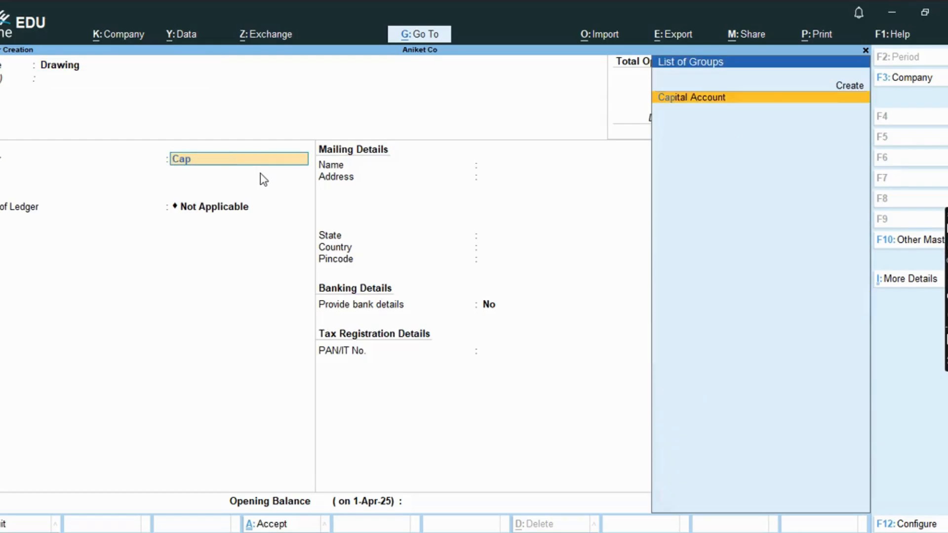
key("Return")
key("Return")
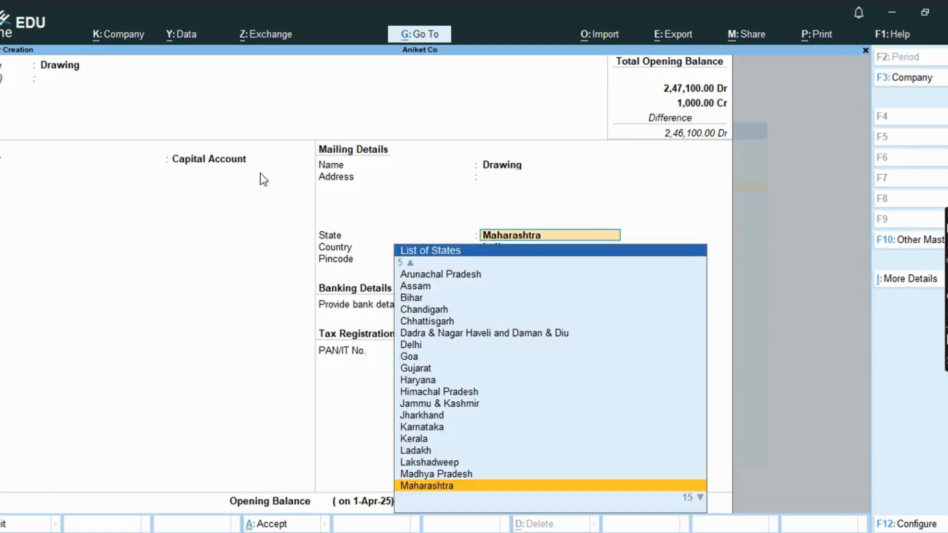
Step: Keep the Drawing ledger's state Maharashtra, country India and no bank details, and check its amount in the trial balance image
key("Return")
key("Return")
key("Return")
key("Return")
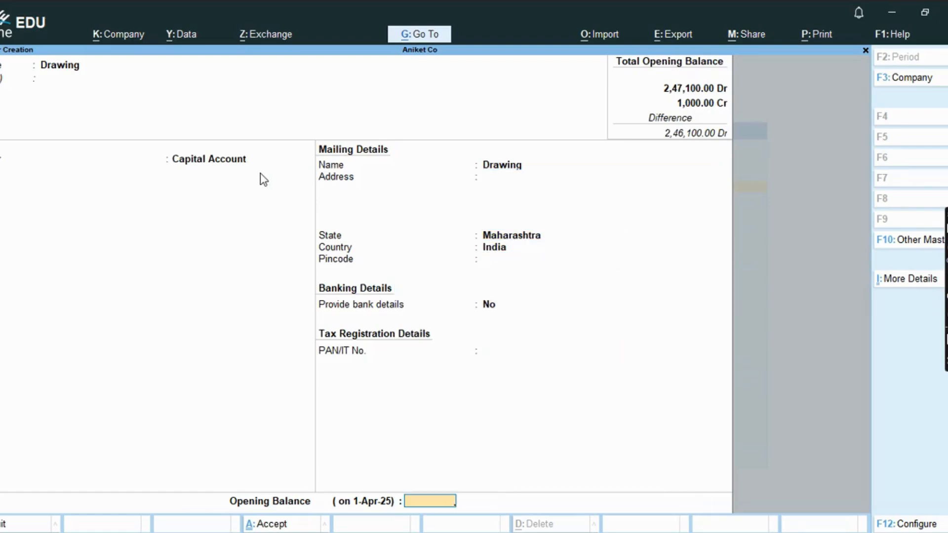
key("Return")
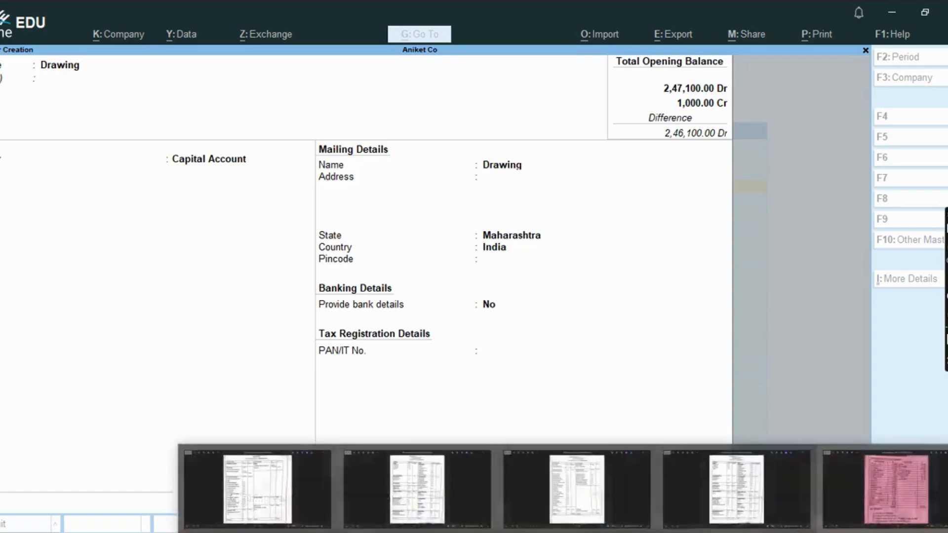
key("Escape")
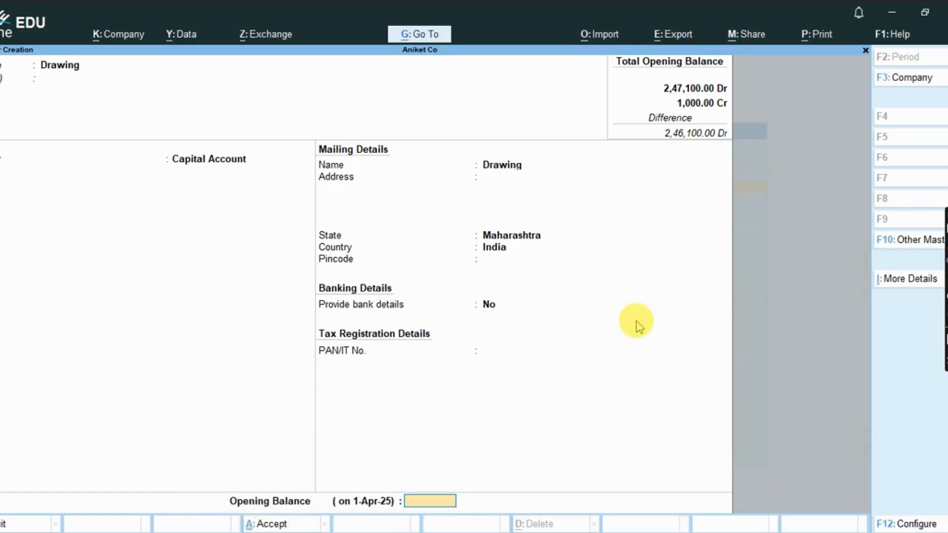
key("alt+Tab")
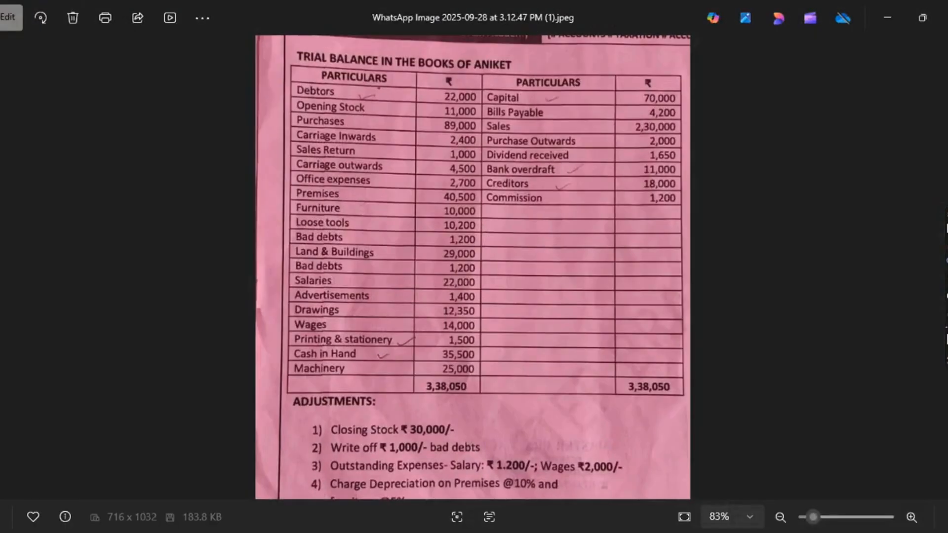
key("alt+Tab")
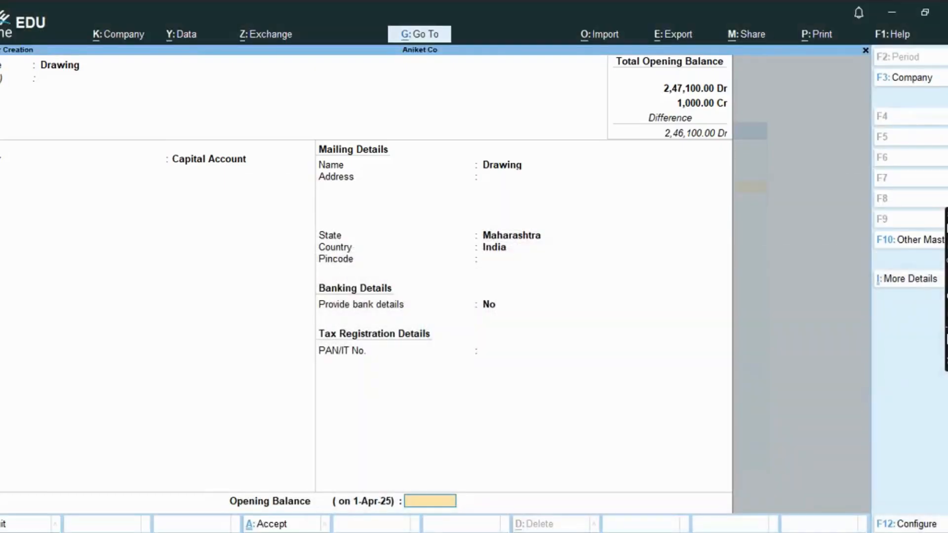
key("alt+Tab")
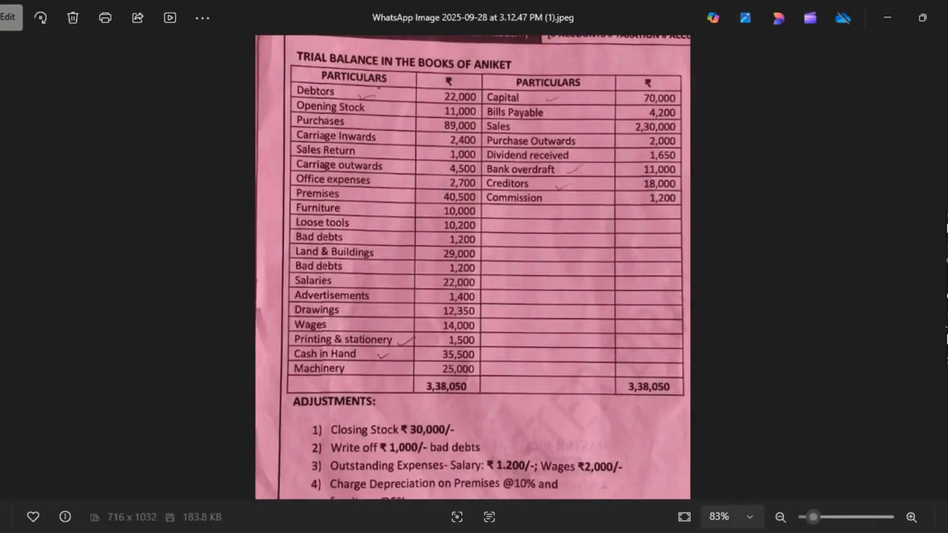
Step: Enter 12,350 as the Drawing ledger's opening balance and save the ledger
key("alt+Tab")
type("12")
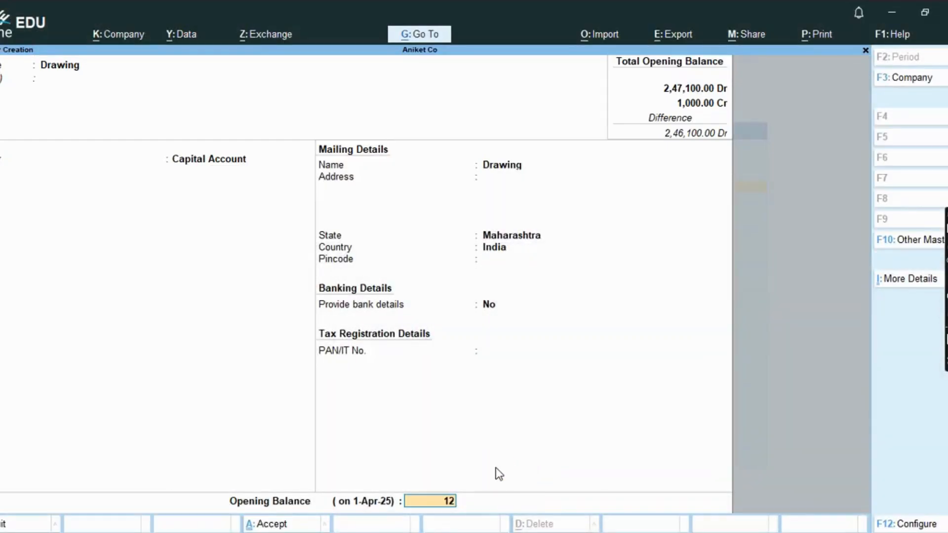
type("350")
key("Return")
key("Return")
key("Return")
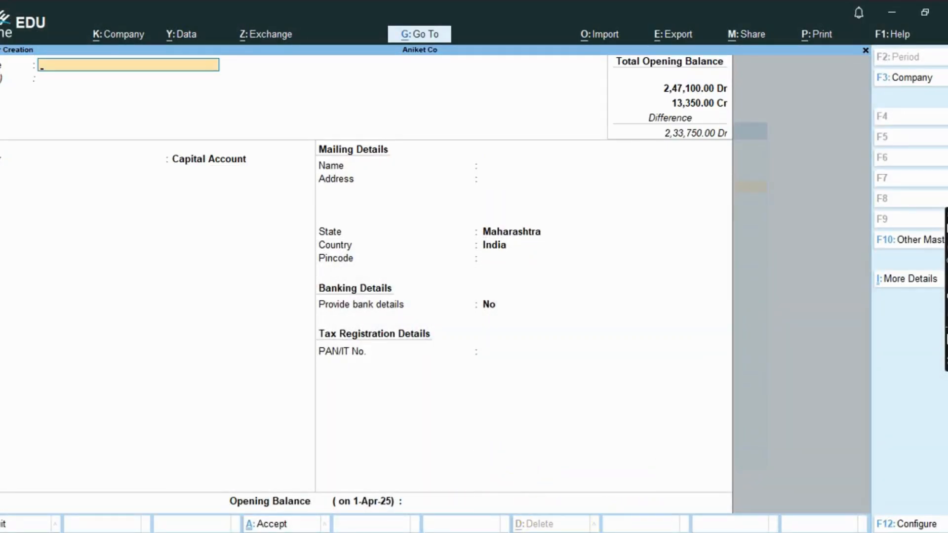
Step: Check the next trial balance entry, name the new ledger Wages and place it under Direct Expenses
key("alt+Tab")
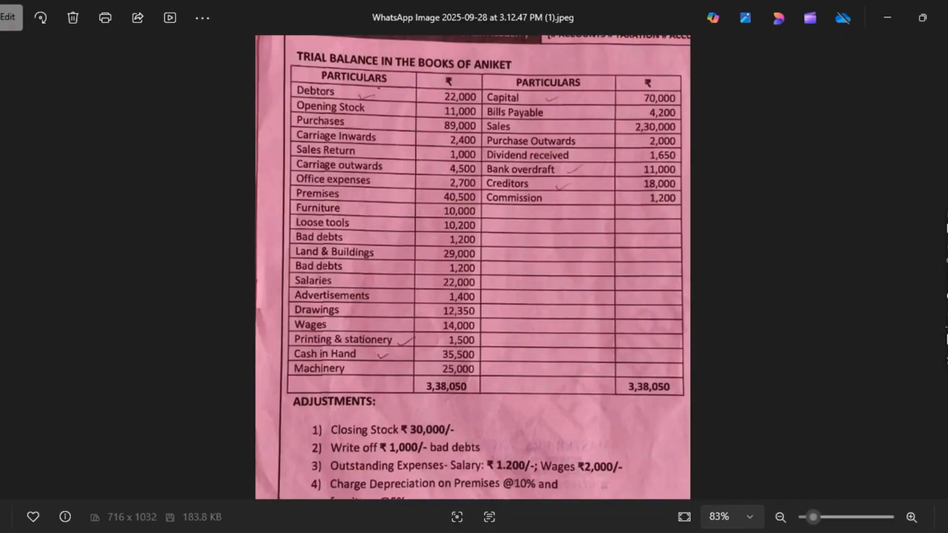
key("alt+Tab")
type("Wage")
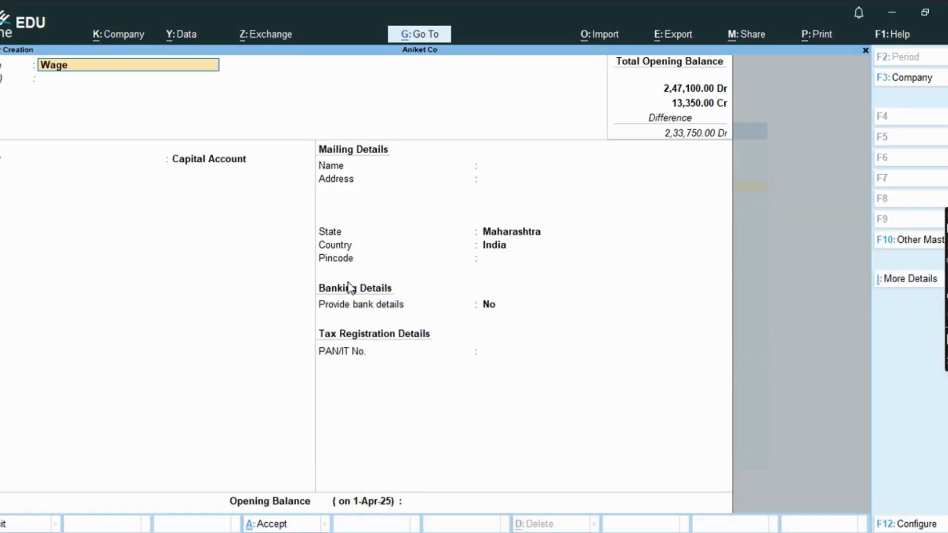
type("s")
key("Return")
key("Return")
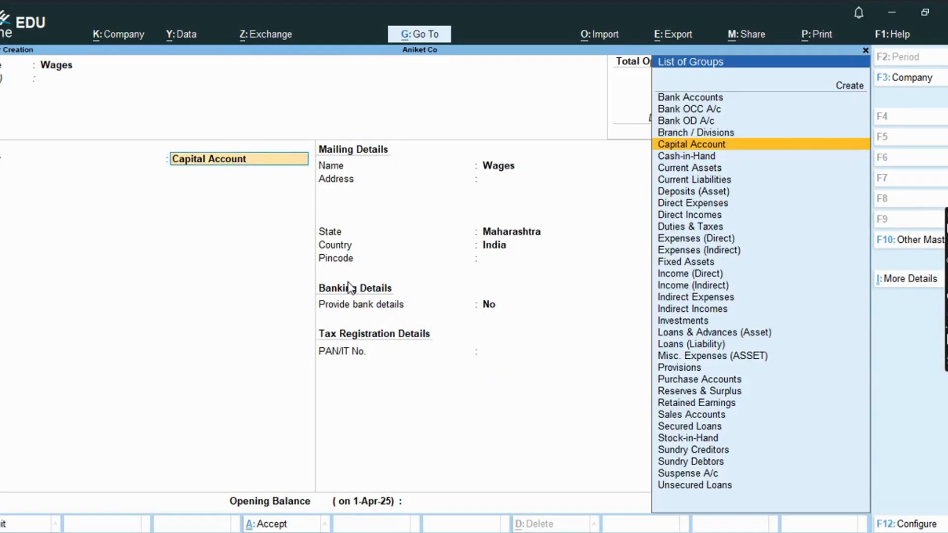
type("di")
key("Down")
key("Return")
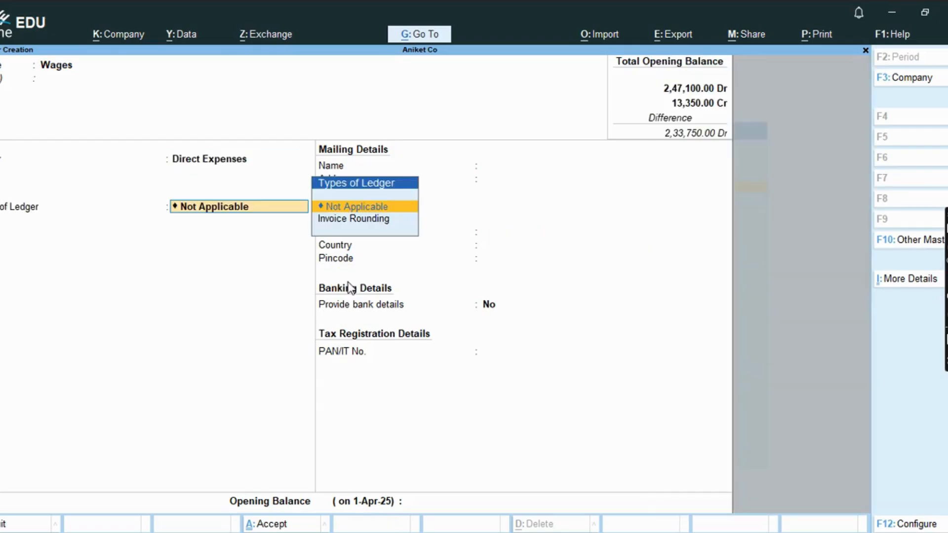
Step: Keep the Wages ledger type Not Applicable, enter its trial balance amount of 14,000 Dr as opening balance and save it
key("Return")
key("Return")
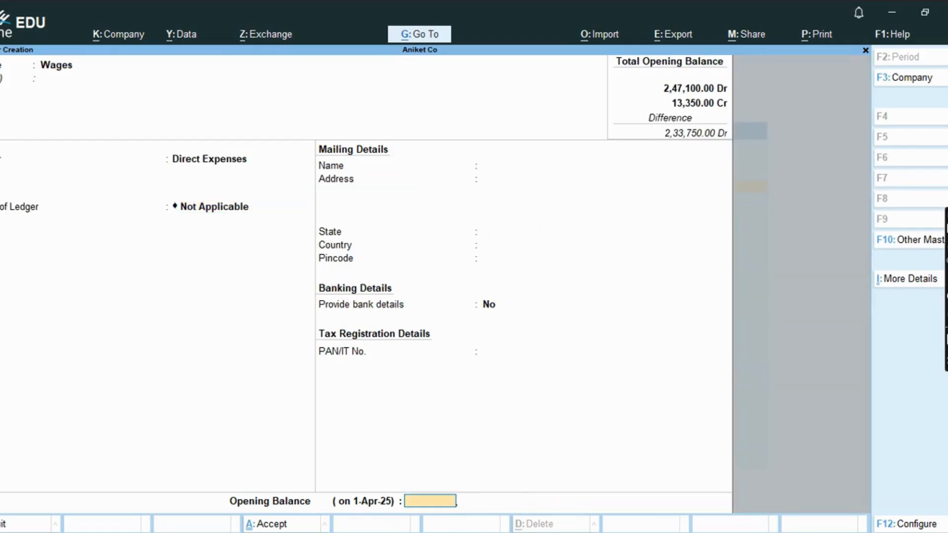
key("alt+Tab")
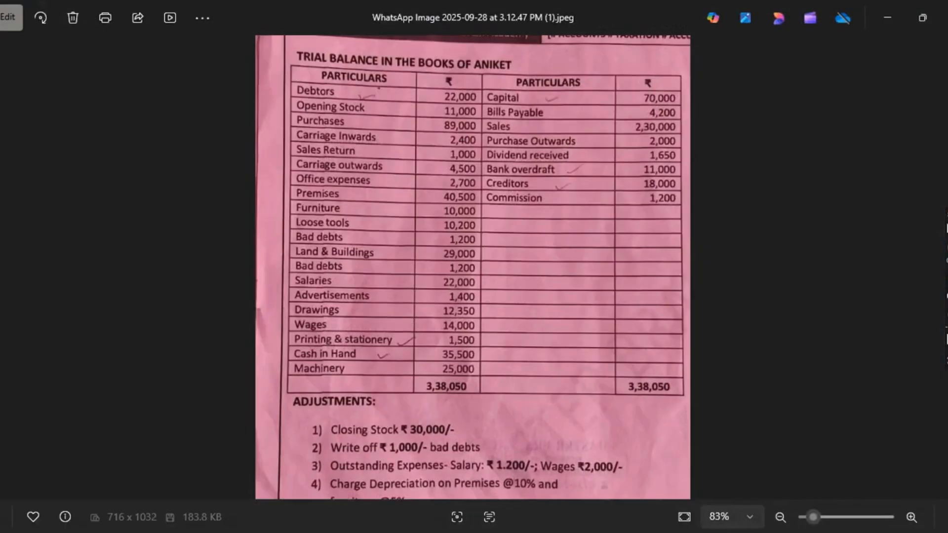
key("alt+Tab")
type("1")
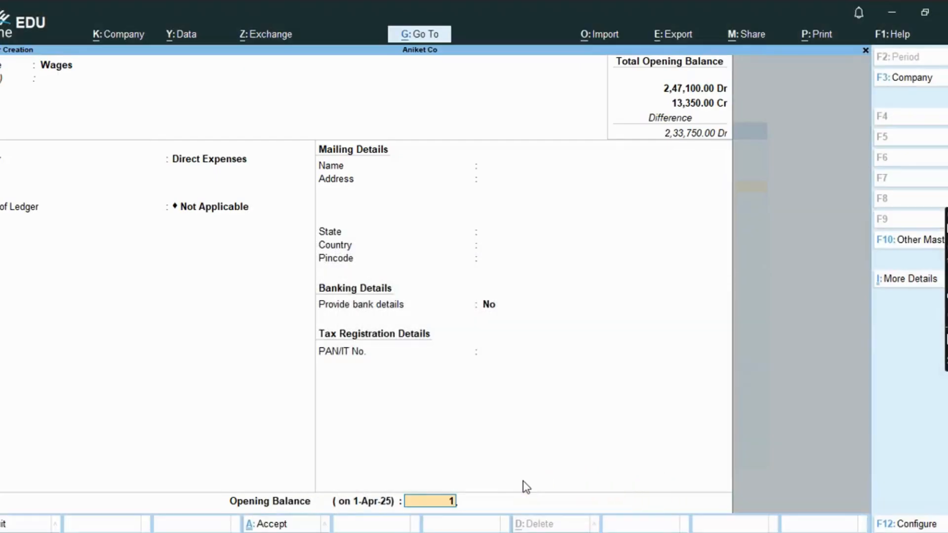
type("40000")
key("Return")
key("Return")
key("Return")
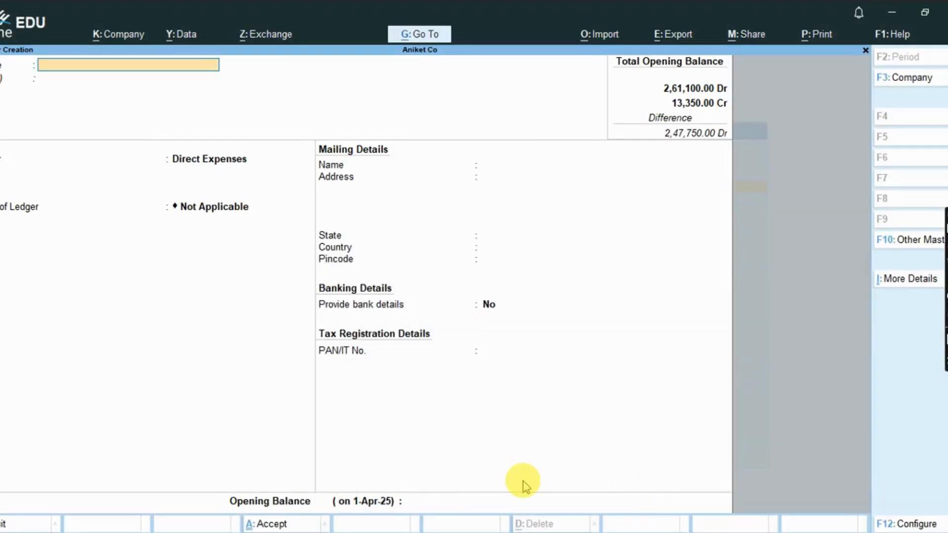
Step: Check the entry after Wages in the trial balance and name the new ledger Printing and Stationary
key("alt+Tab")
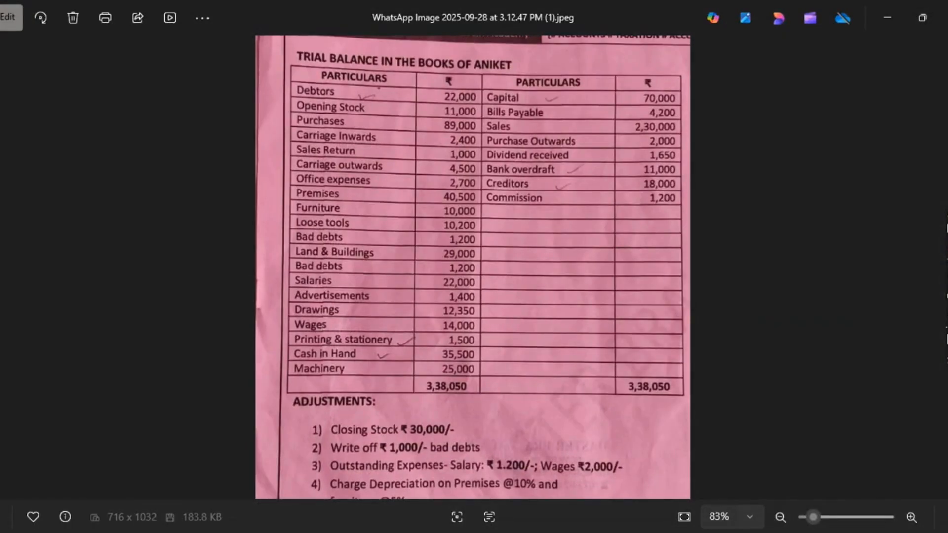
key("alt+Tab")
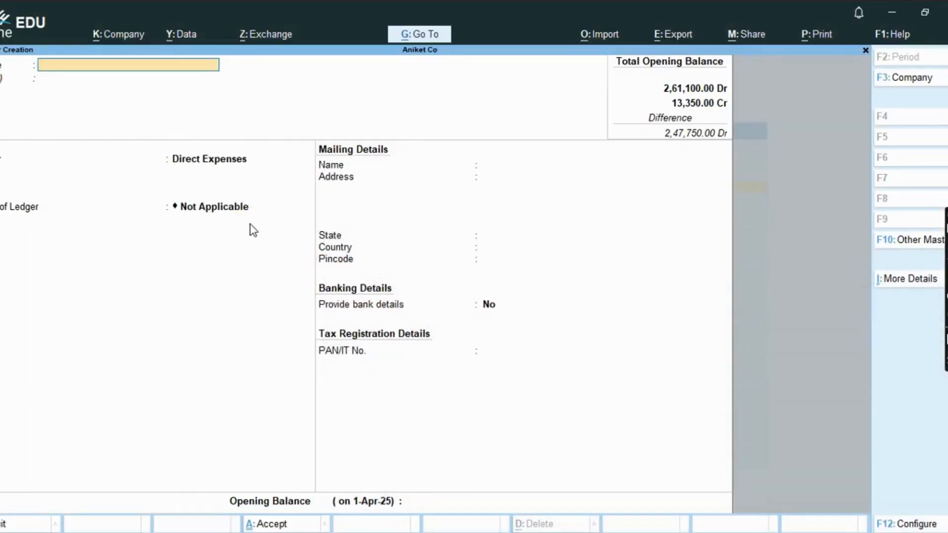
type("Printin")
type("g S")
type("Stat")
type("ionary")
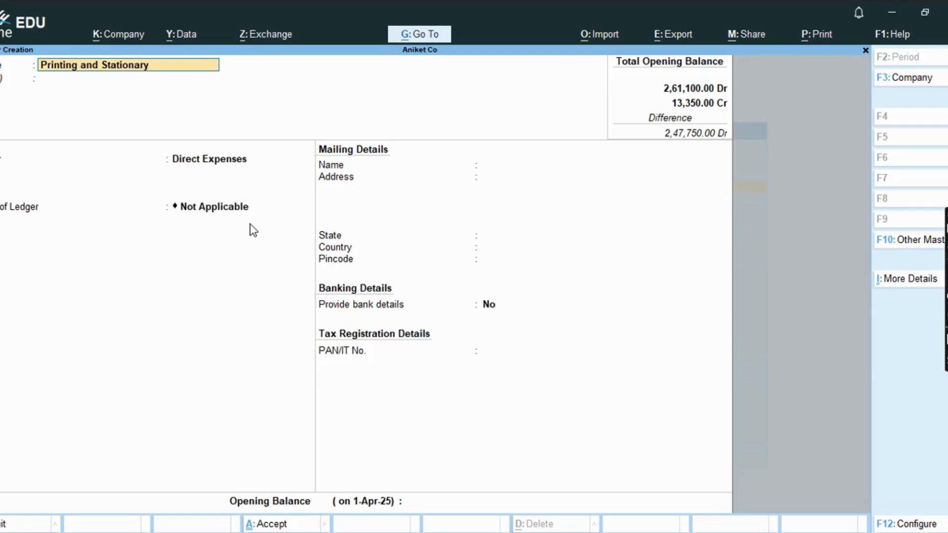
Step: Place the Printing and Stationary ledger under Indirect Expenses and keep its ledger type Not Applicable
key("Return")
key("Return")
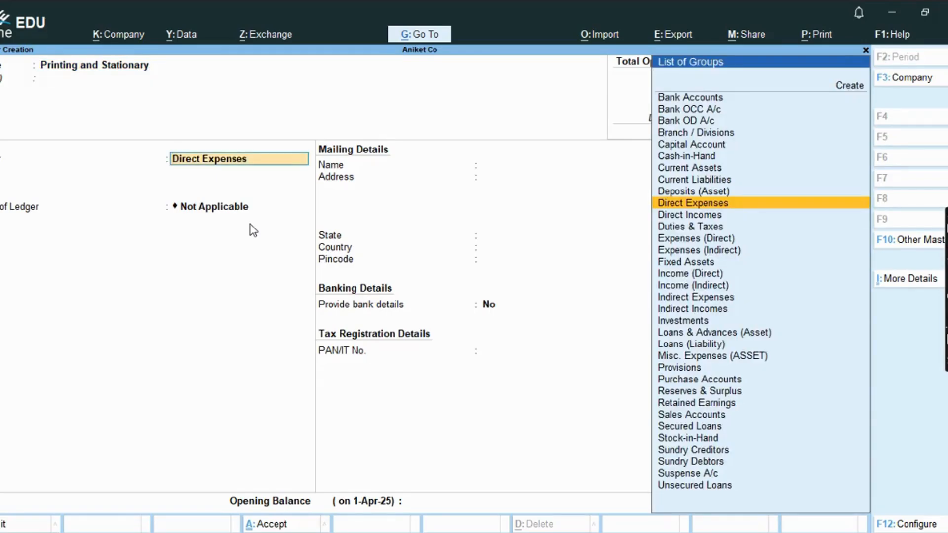
type("Indi")
key("Down")
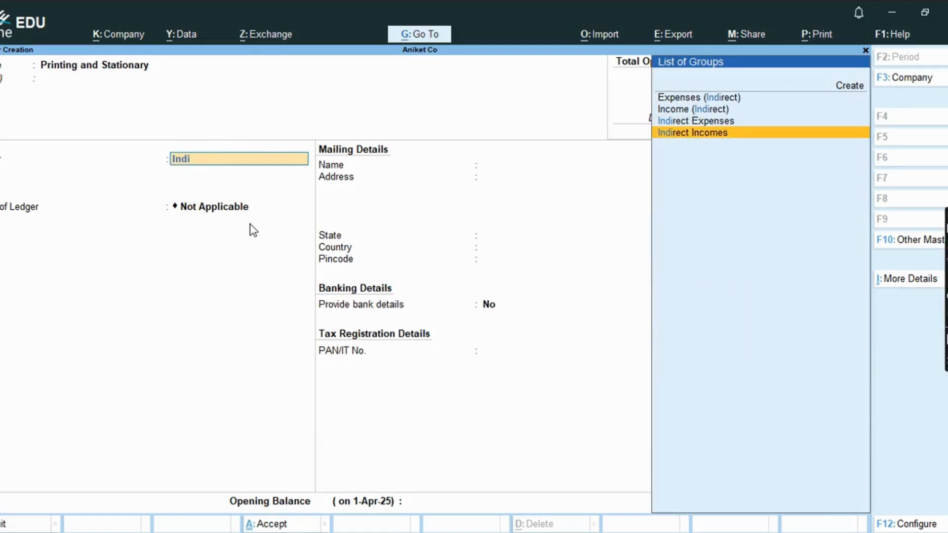
key("Up")
key("Return")
key("Return")
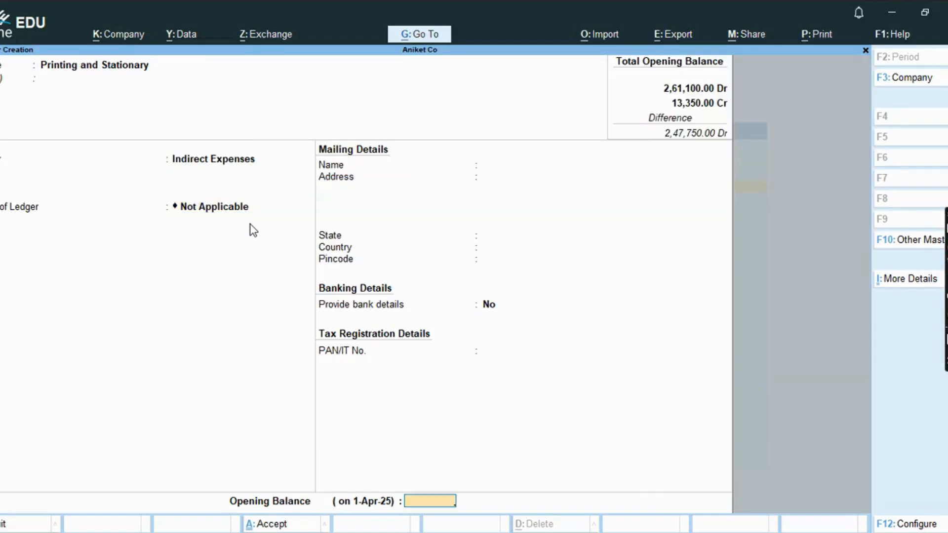
Step: Look up the printing and stationery amount, enter 1,500 Dr as opening balance and save the ledger
left_click(750, 532)
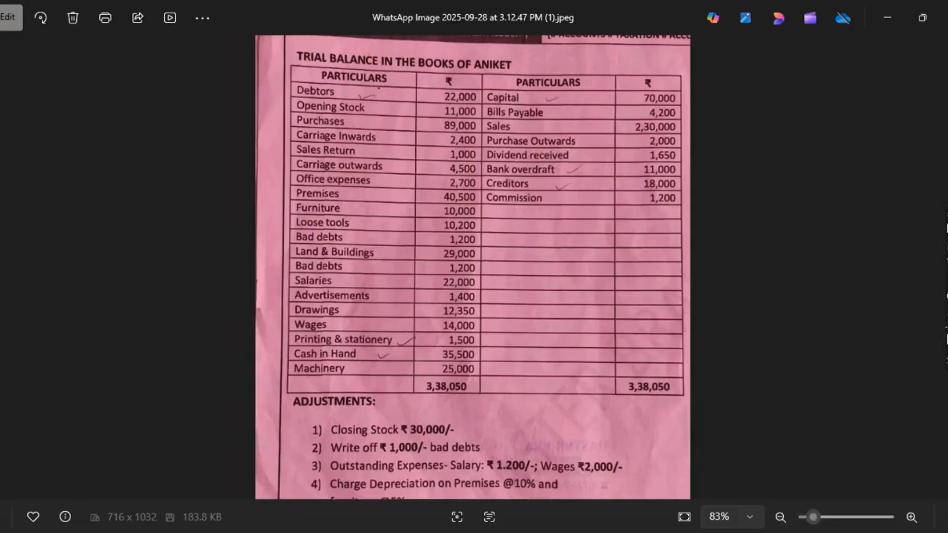
key("alt+Tab")
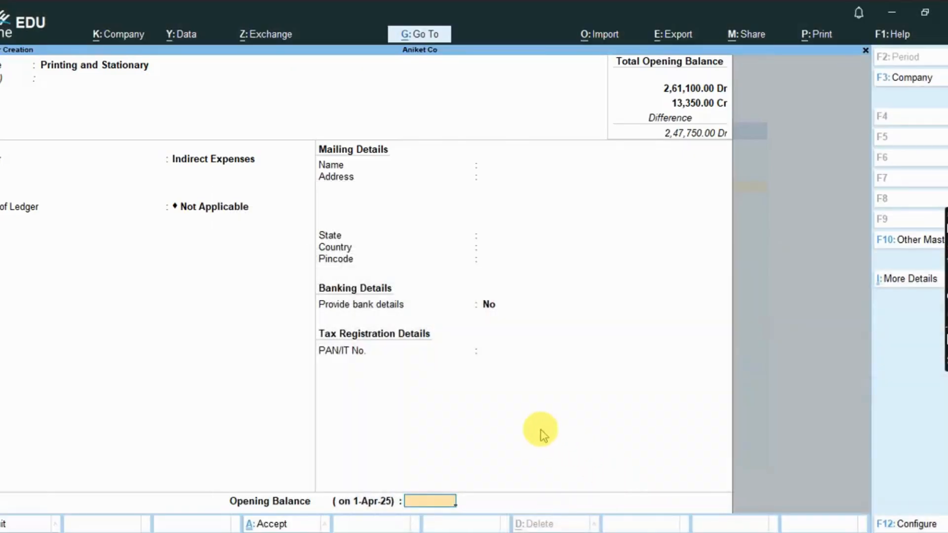
type("1500")
key("Return")
key("Return")
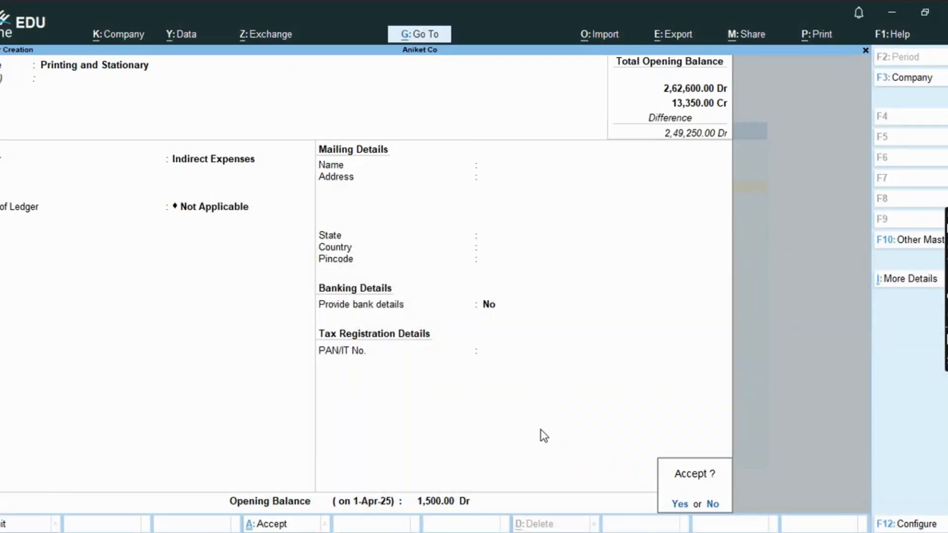
key("Return")
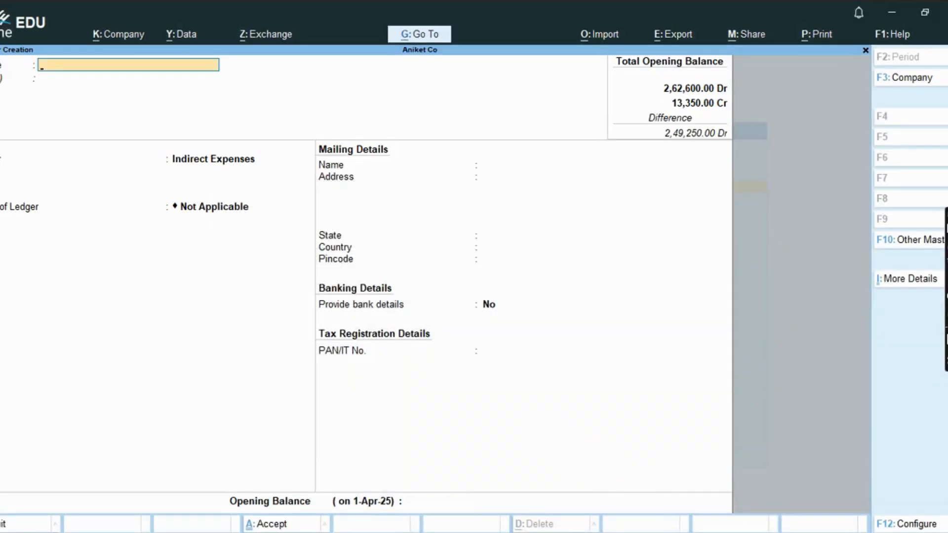
Step: Check the next trial balance entry, leave ledger creation and open the list of ledgers for alteration
key("alt+Tab")
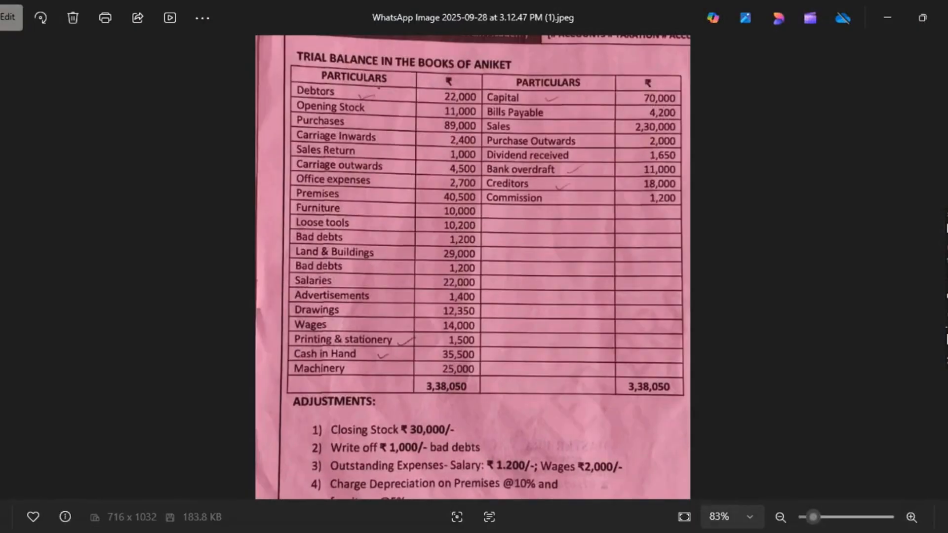
key("alt+Tab")
left_click(605, 280)
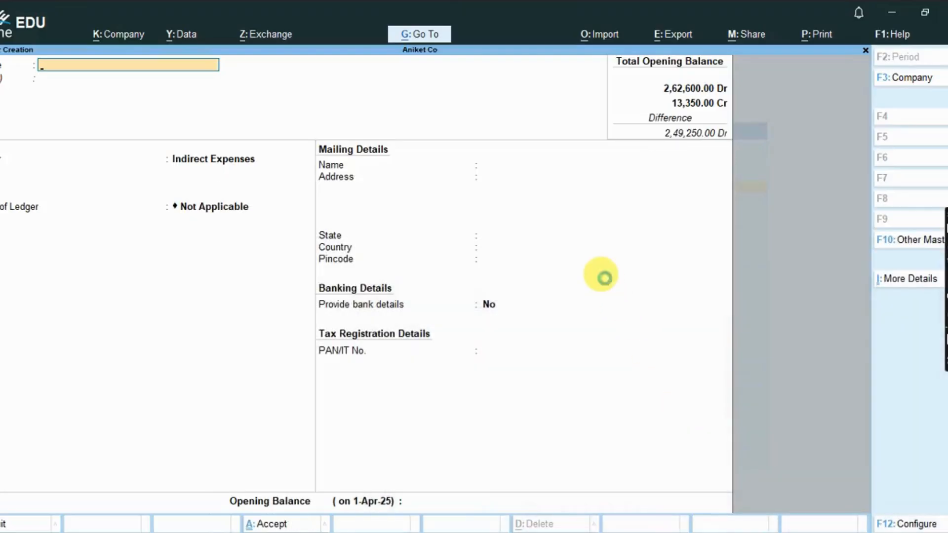
key("Escape")
key("y")
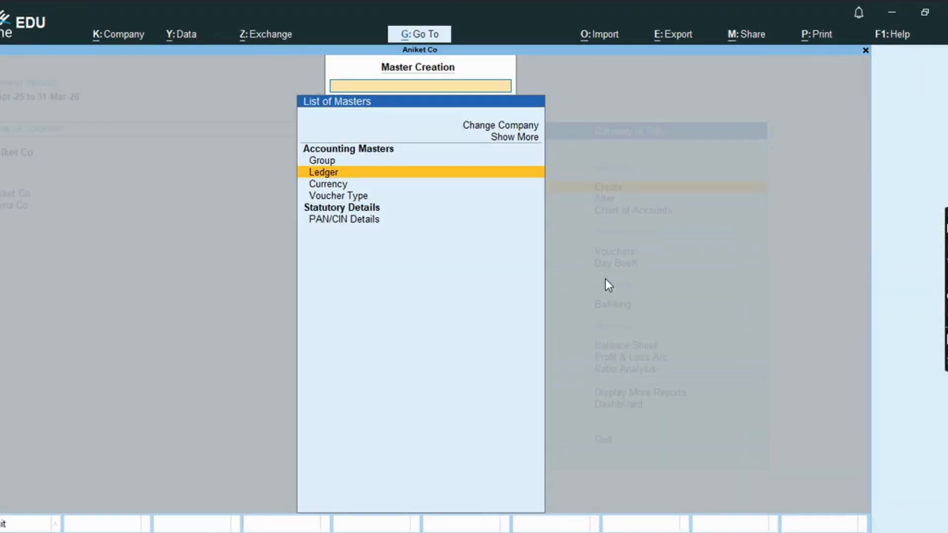
key("Escape")
key("Down")
key("Return")
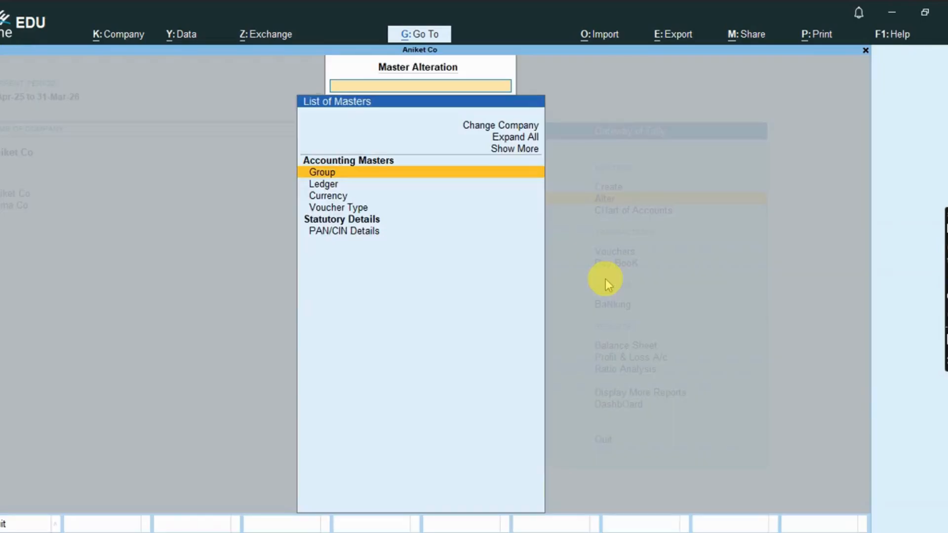
key("Down")
key("Return")
Step: Open the existing Cash ledger for alteration and go to its opening balance, keeping its other details
key("Down")
key("Down")
key("Down")
key("Down")
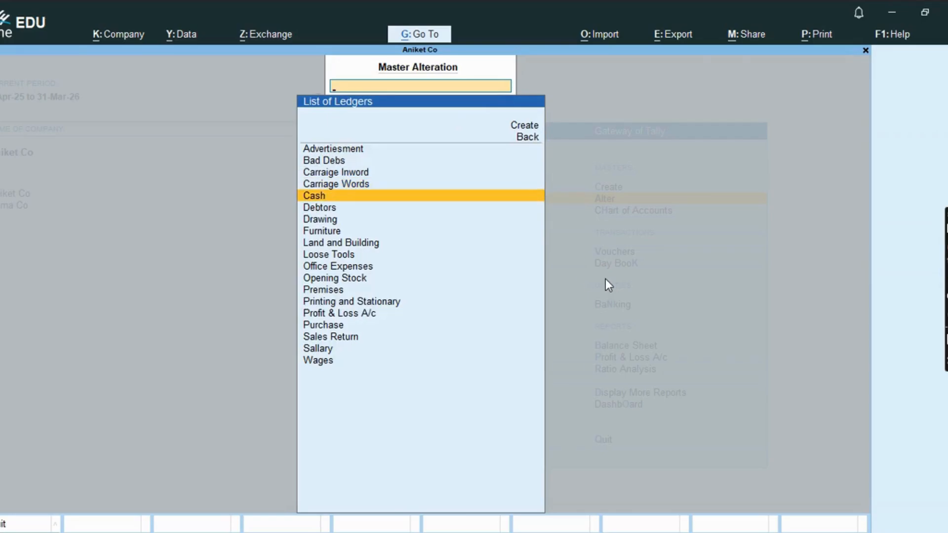
key("Return")
key("Return")
key("Return")
key("Return")
key("Return")
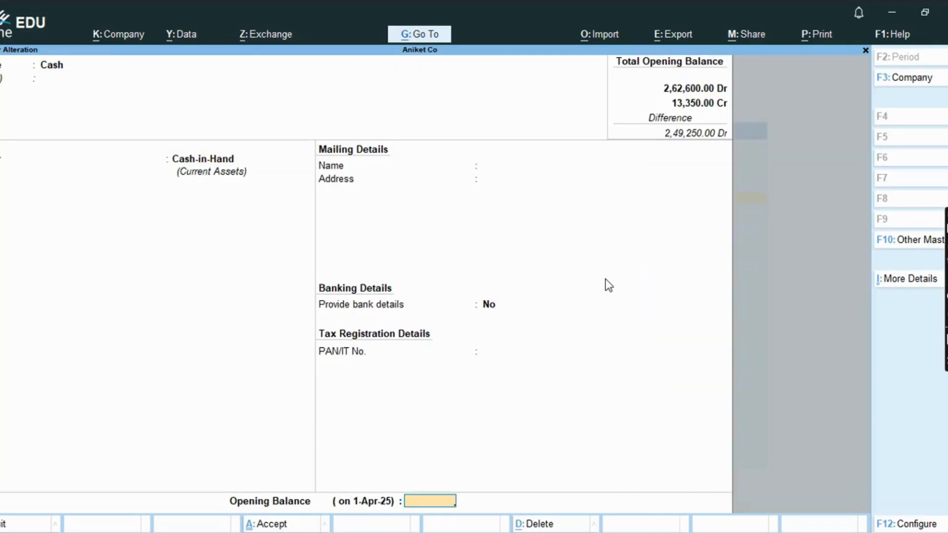
Step: Look up the cash in hand amount in the trial balance, enter 35,500 Dr as the Cash ledger's opening balance and save it
left_click(605, 278)
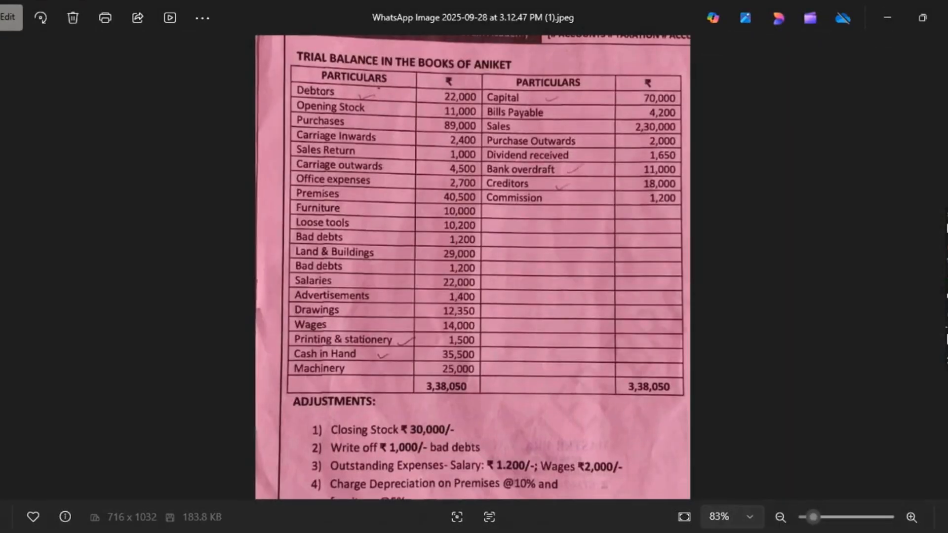
left_click(635, 282)
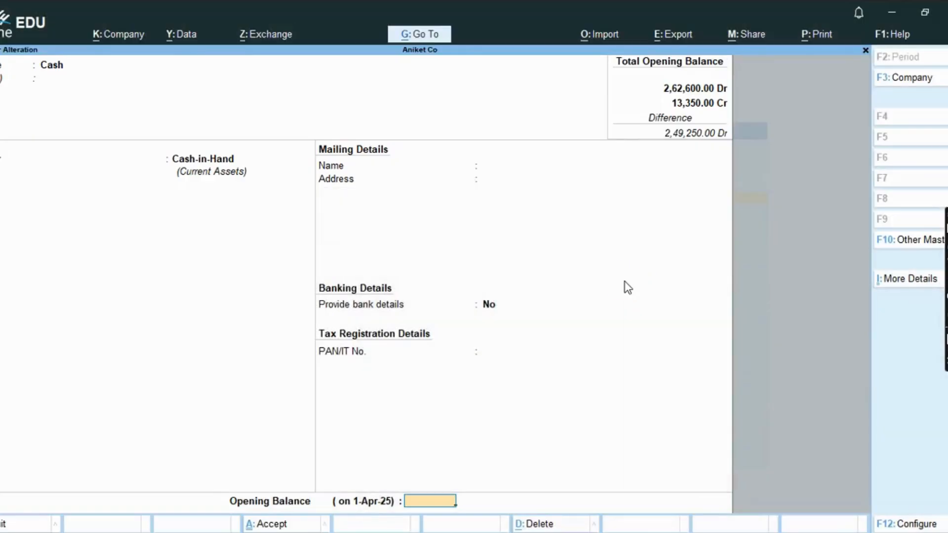
type("355")
left_click(707, 360)
type("00")
key("Return")
key("Return")
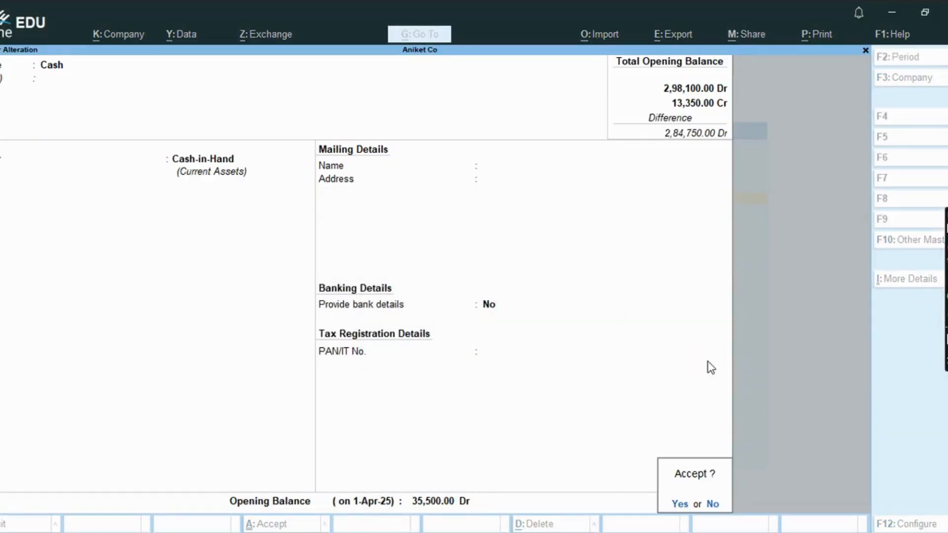
key("Return")
Step: Leave ledger alteration and open the creation form for a new ledger
key("Escape")
key("Escape")
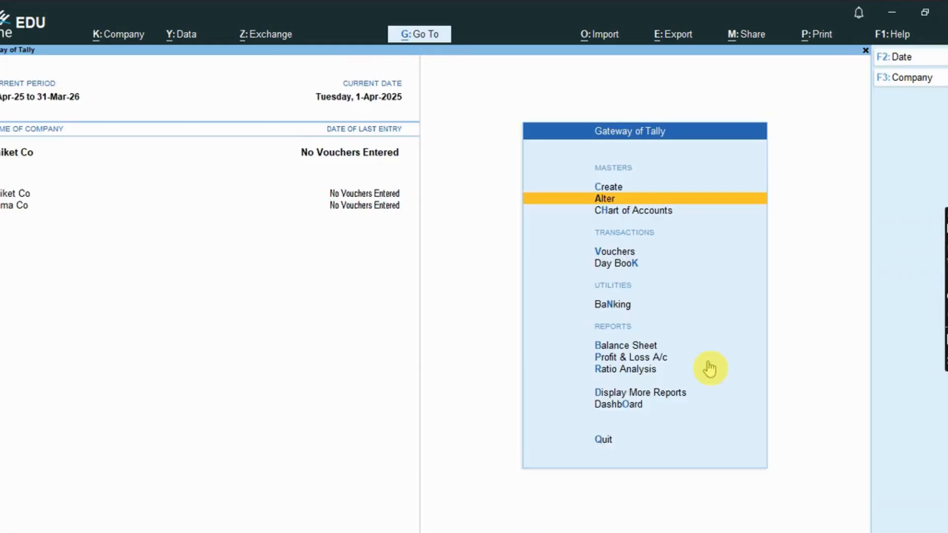
key("Up")
key("Return")
key("Down")
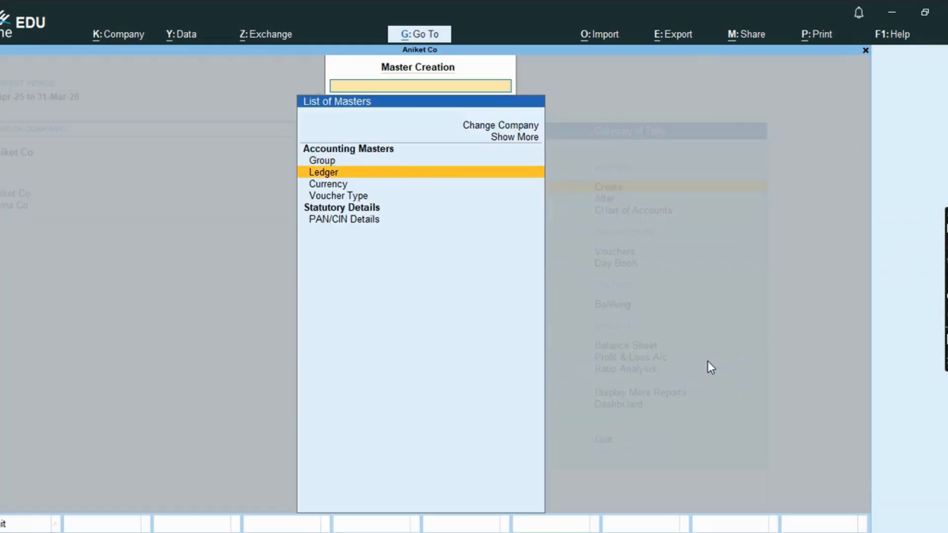
key("Return")
Step: Check the next trial balance entry, name the new ledger Machinary and place it under Fixed Assets
key("alt+Tab")
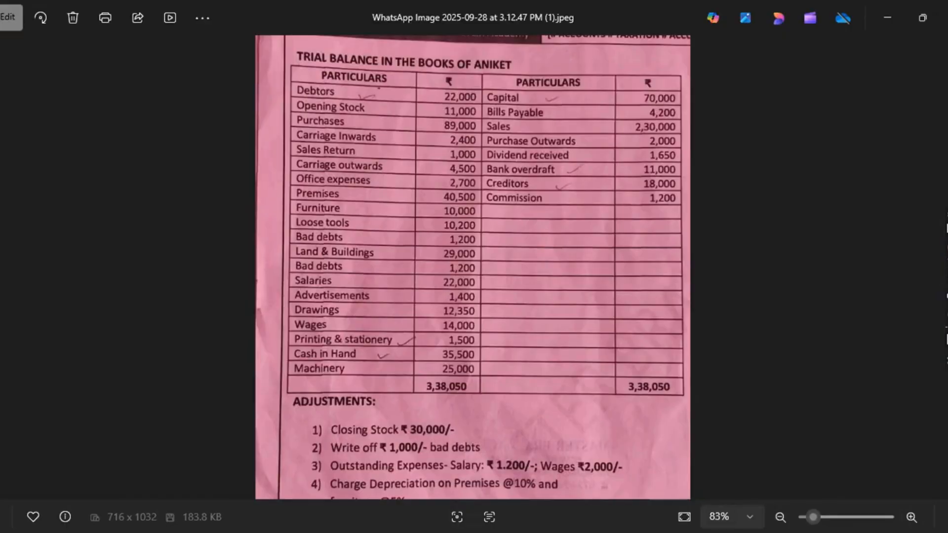
key("alt+Tab")
type("Ma")
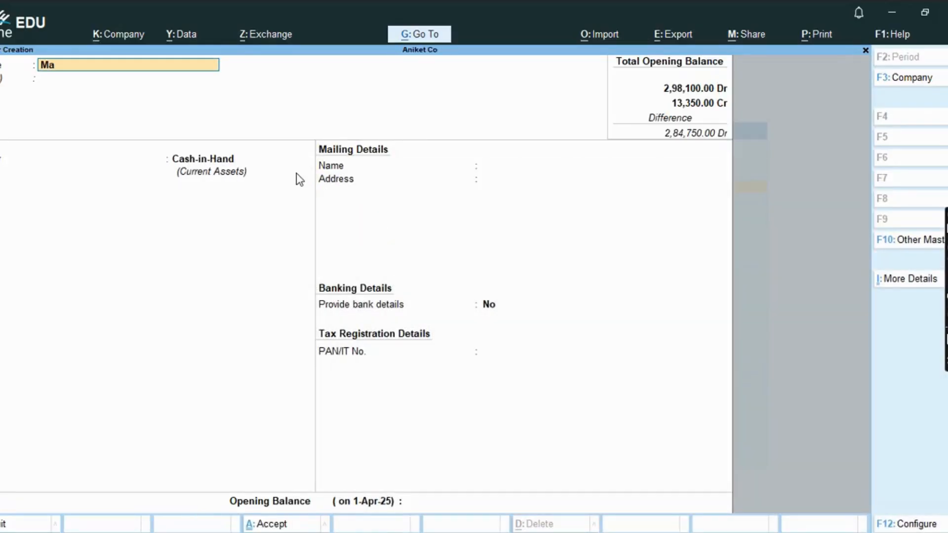
type("chinary")
key("Return")
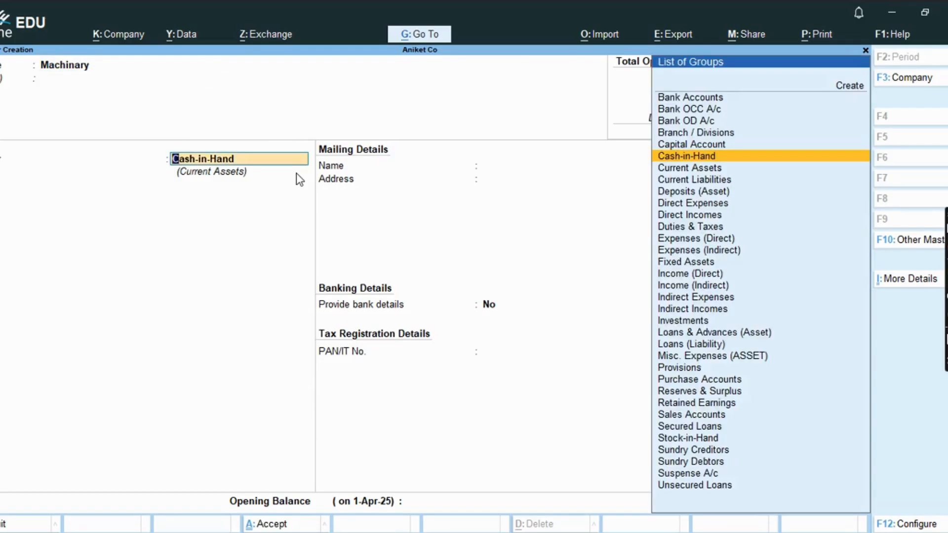
type("F")
key("Return")
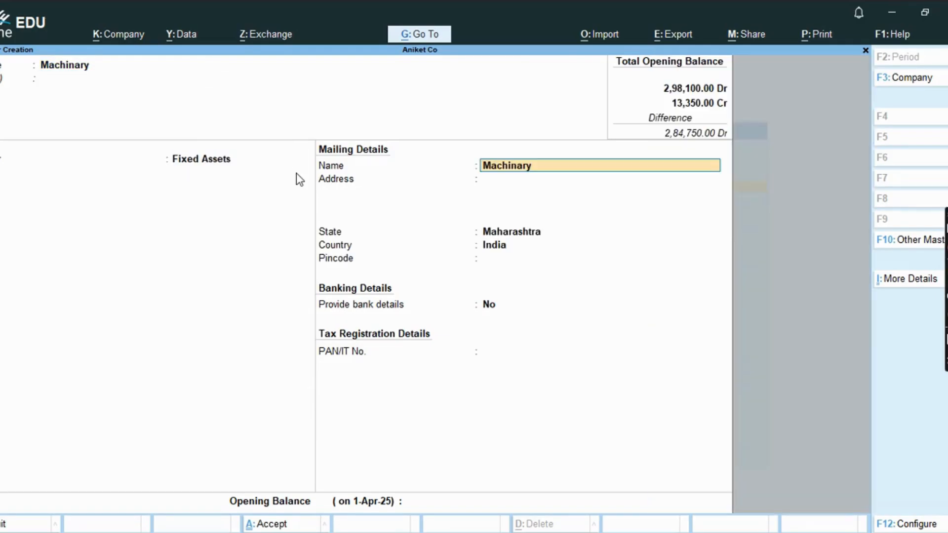
Step: Keep the Machinary ledger's default mailing, bank and tax details and go to its opening balance
key("Return")
key("Return")
key("Return")
key("Return")
key("Return")
key("Return")
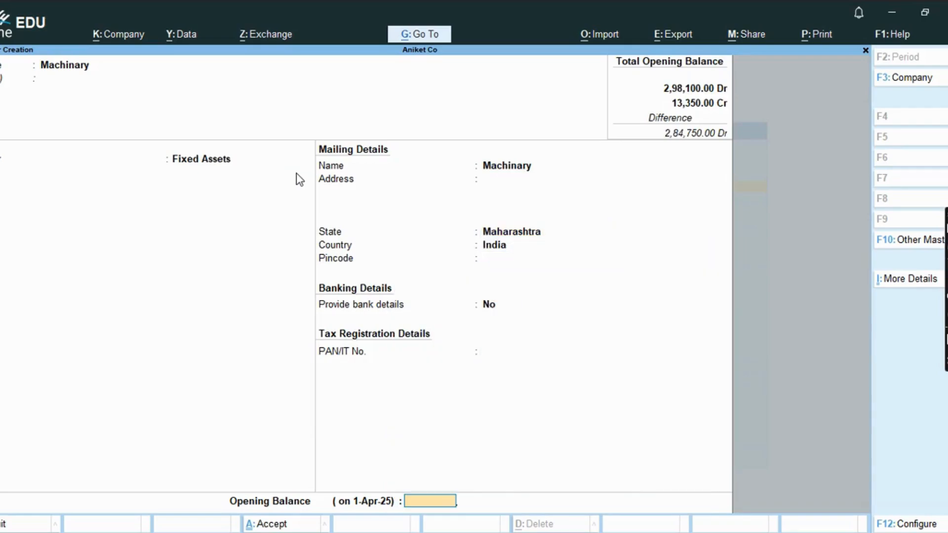
Step: Look up the machinery amount in the trial balance, enter 25,000 Dr as opening balance and save the ledger
key("alt+Tab")
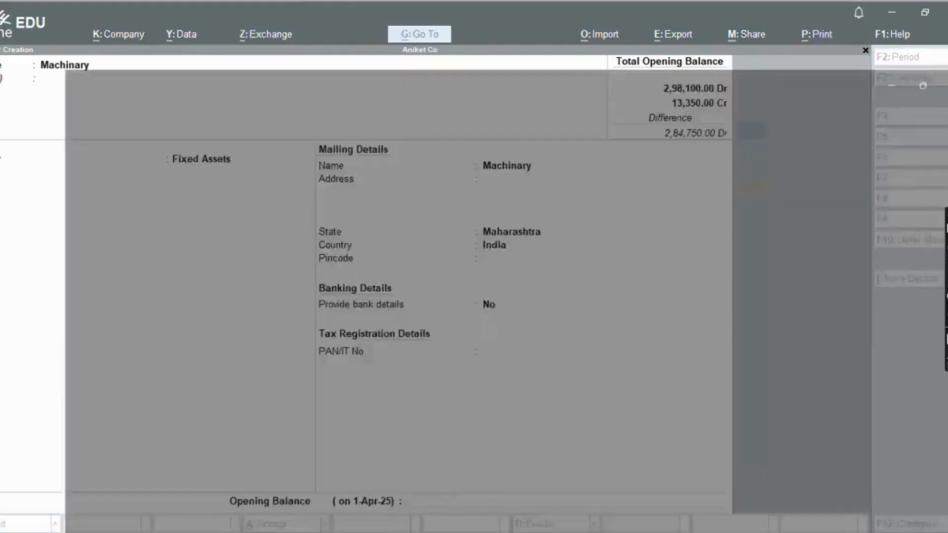
key("alt+Tab")
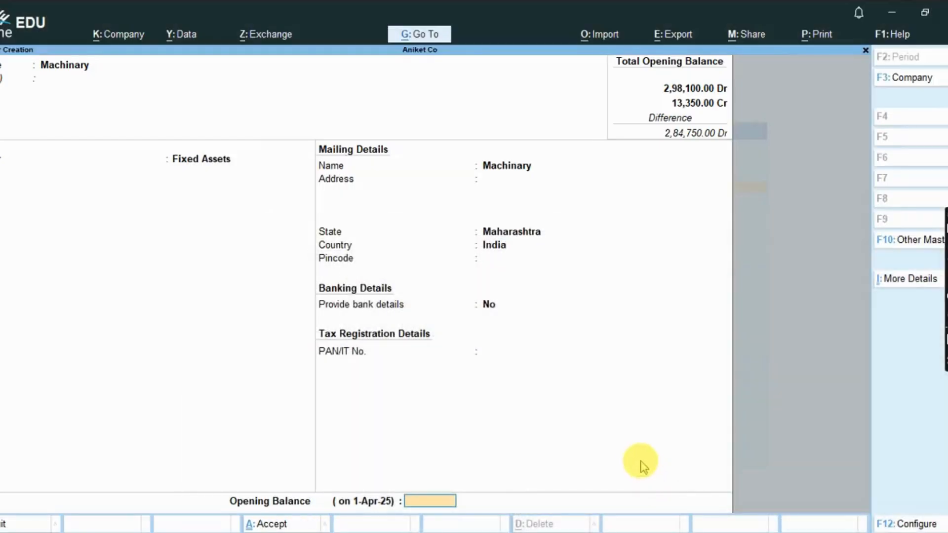
type("25000")
key("alt+Tab")
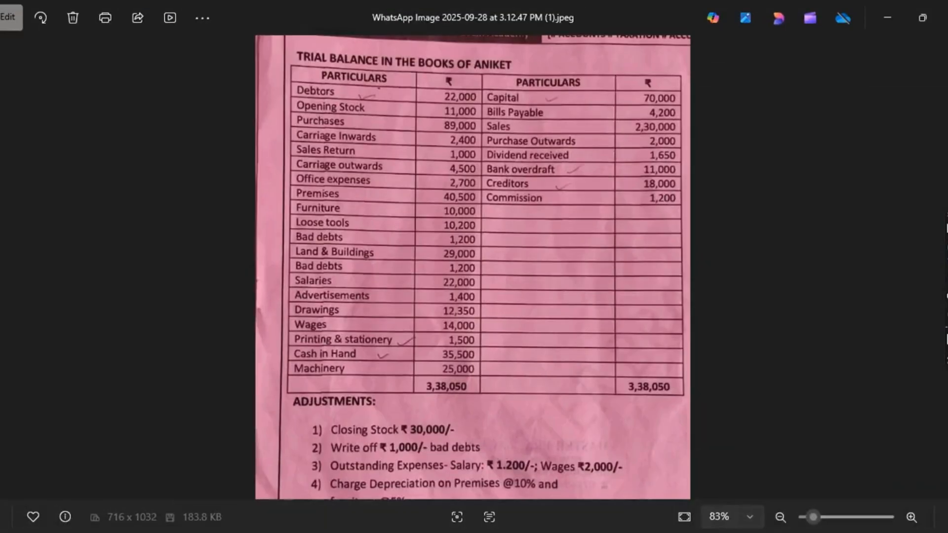
key("alt+Tab")
key("Return")
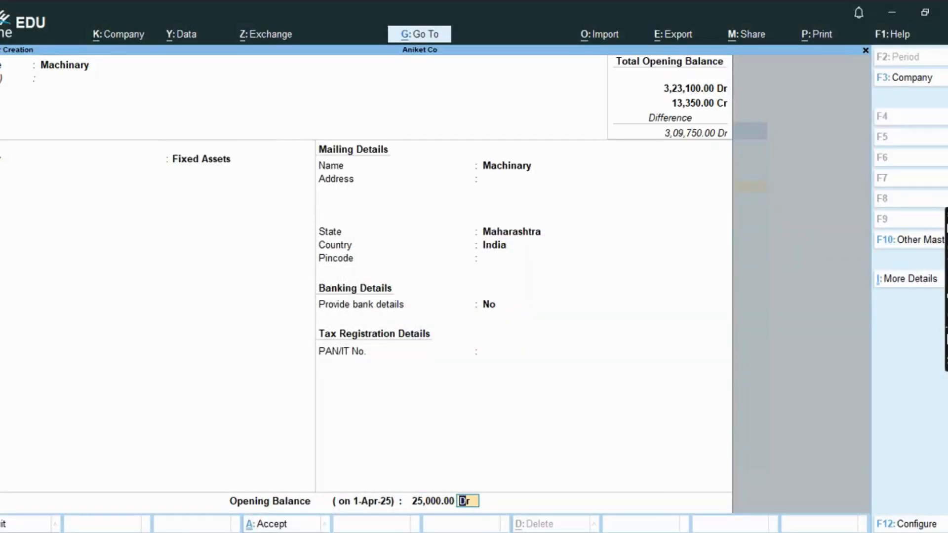
key("Return")
key("Return")
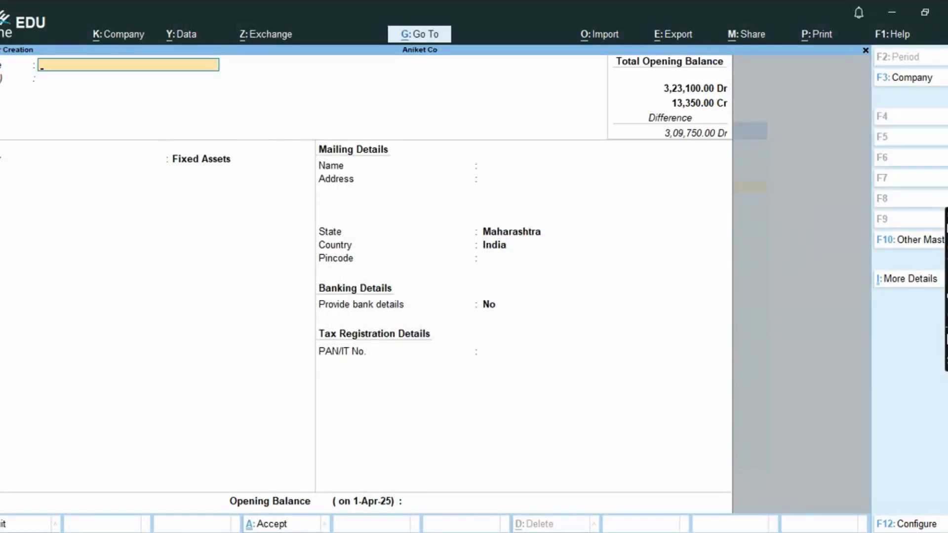
Step: Check the first credit-side trial balance entry, name the new ledger Capital and place it under Capital Account
key("alt+Tab")
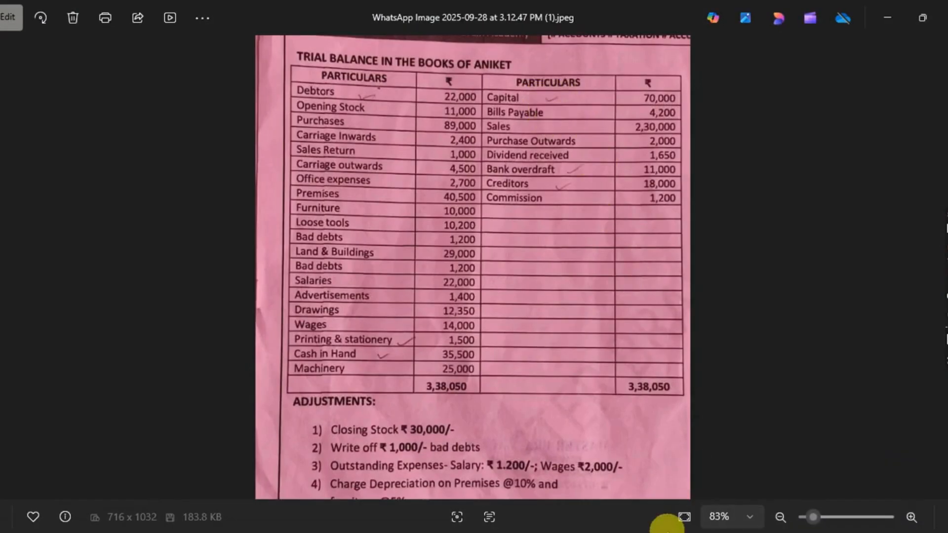
key("alt+Tab")
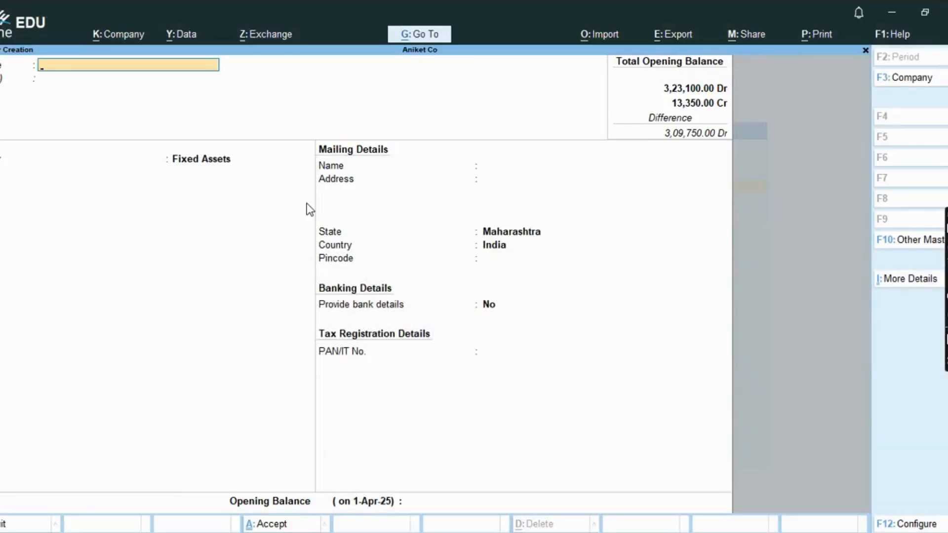
type("Capital")
key("Return")
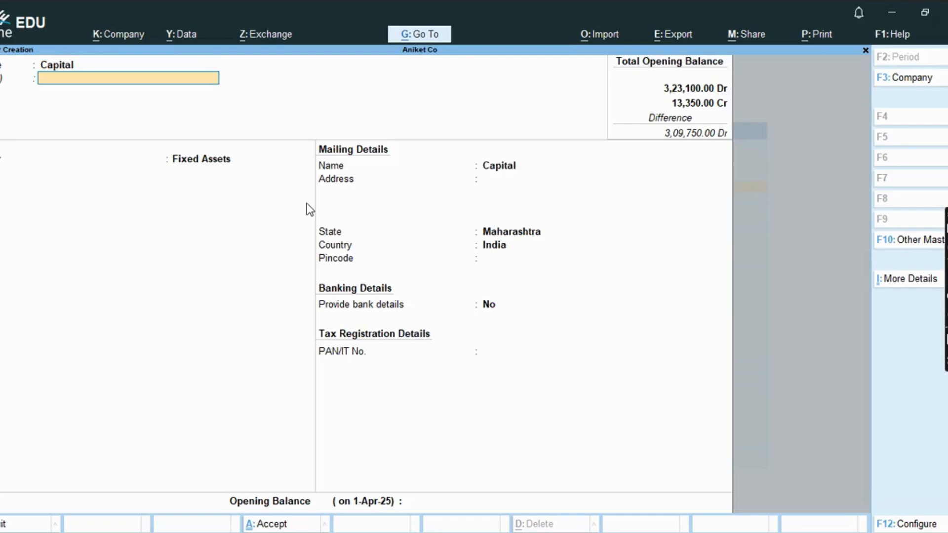
key("Return")
type("Cap")
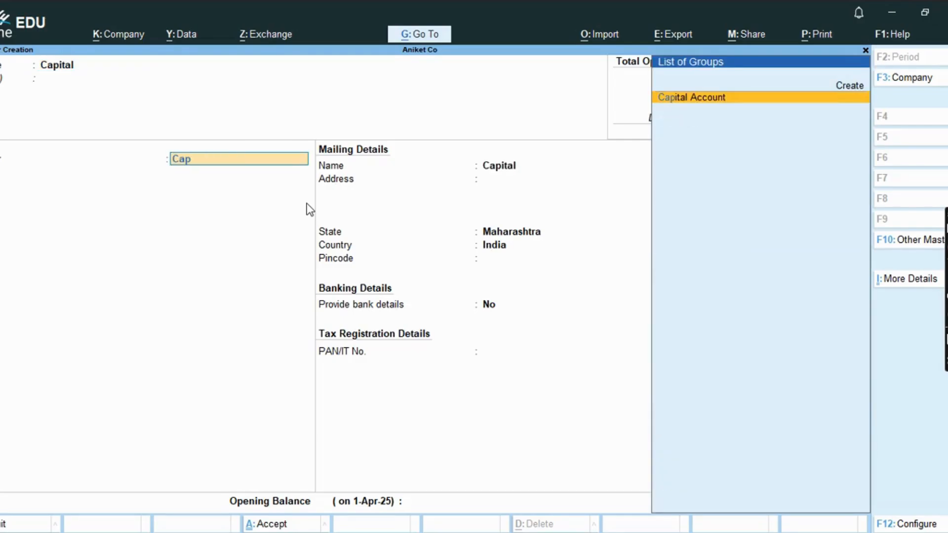
key("Return")
Step: Keep the Capital ledger's default mailing, bank and tax details and stay on its opening balance without saving yet
key("Return")
key("Return")
key("Return")
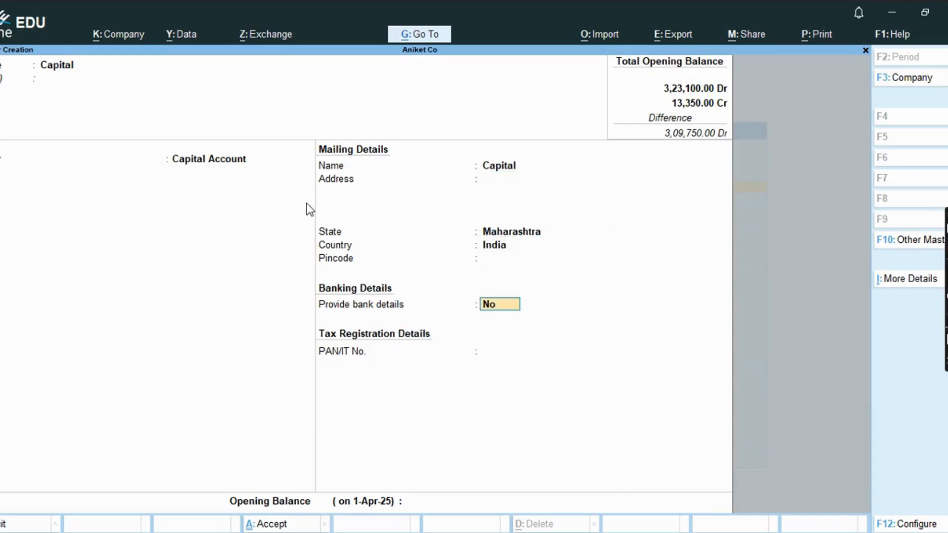
key("Return")
key("Return")
key("Return")
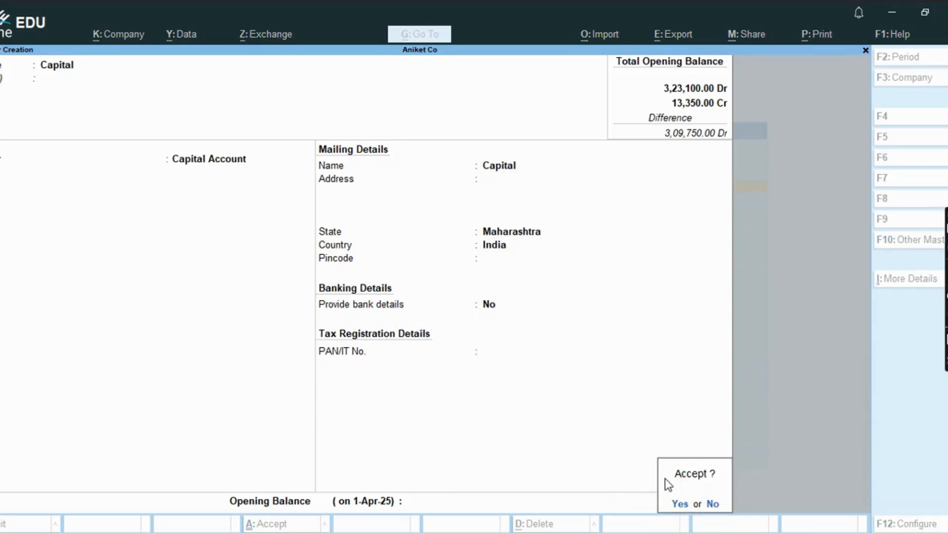
key("Escape")
Step: Look up the capital amount in the trial balance, enter 70,000 Cr as opening balance and save the ledger
key("alt+Tab")
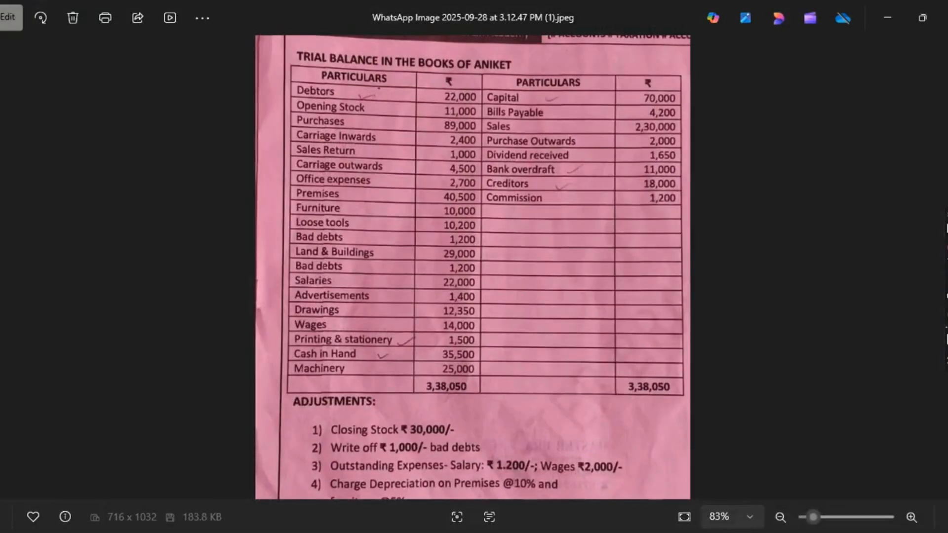
key("alt+Tab")
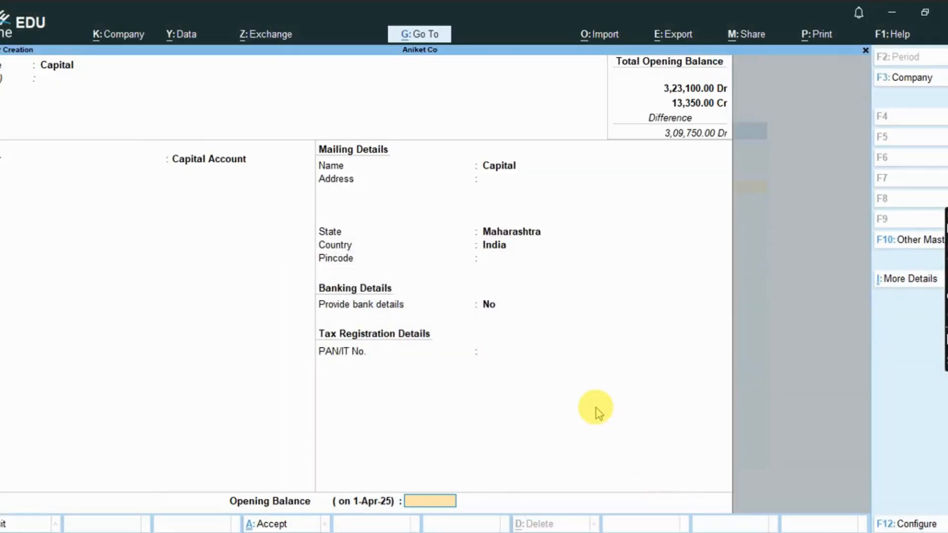
type("70000")
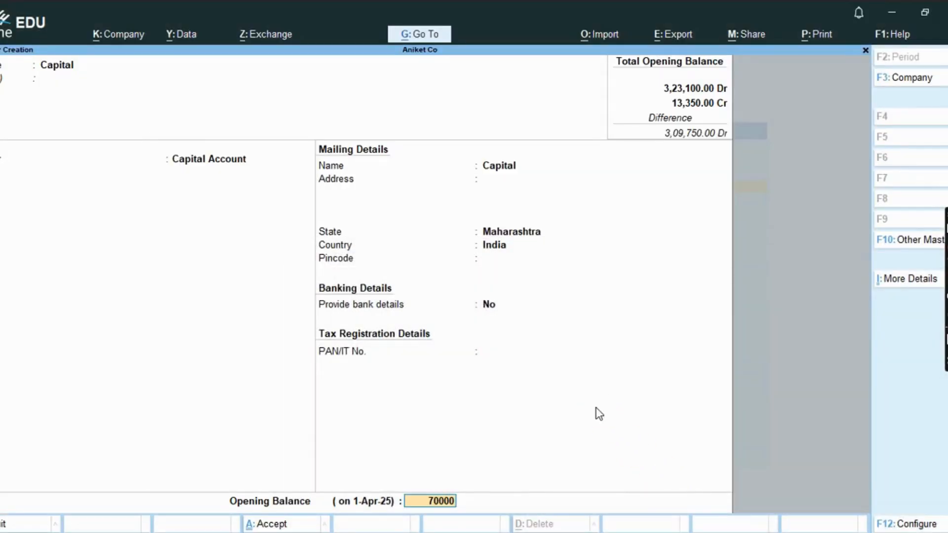
key("Return")
key("Return")
key("Return")
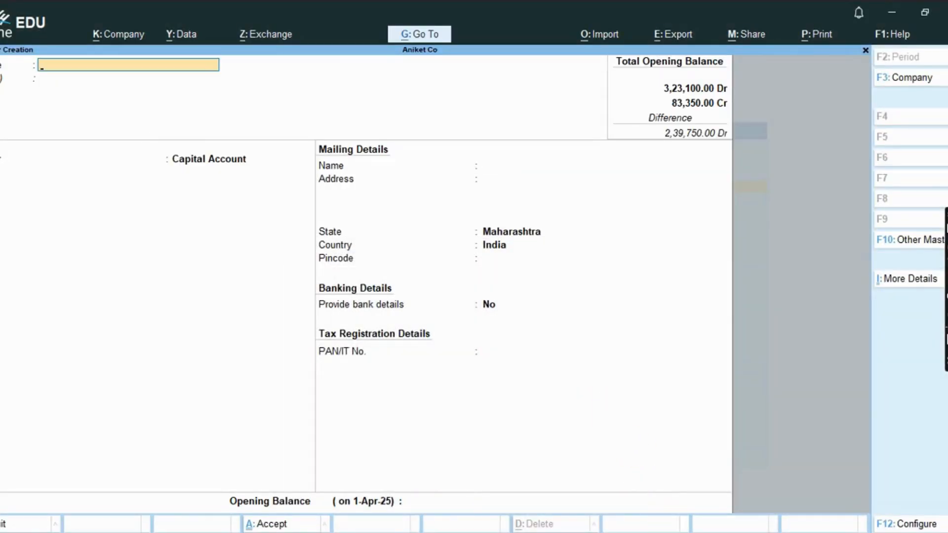
Step: Check the next trial balance entry, name the new ledger Bills Paybal and place it under Sundry Creditors
key("alt+Tab")
key("alt+Tab")
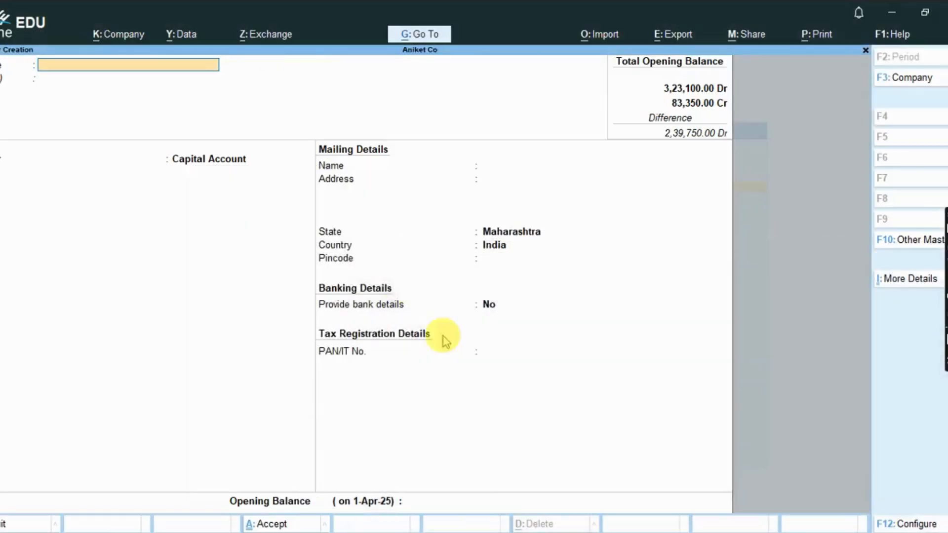
type("Bill")
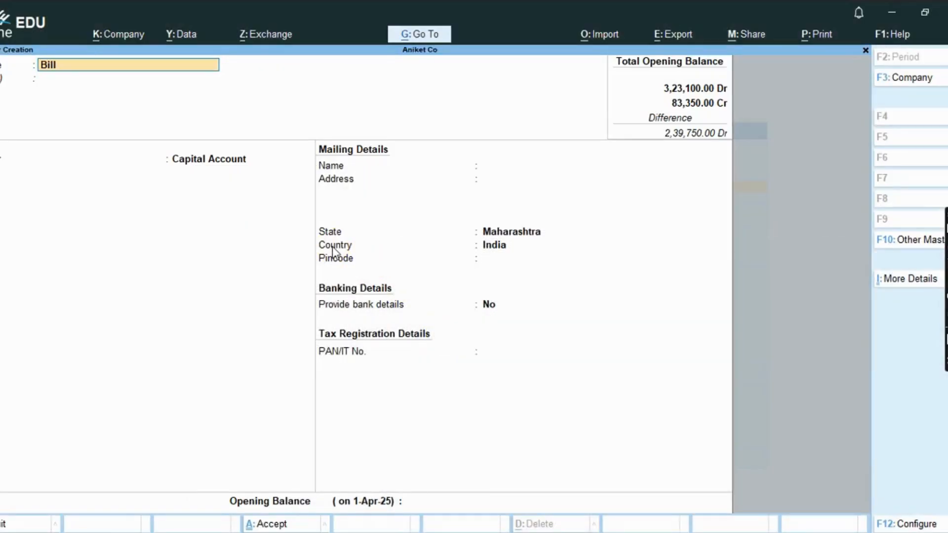
type("s Paybel")
key("BackSpace")
key("BackSpace")
type("al")
key("Return")
key("Return")
key("Return")
Step: Look up the group for bills payable in the balance sheet format and change the Bills Paybal ledger's group to Current Liabilities
key("alt+Tab")
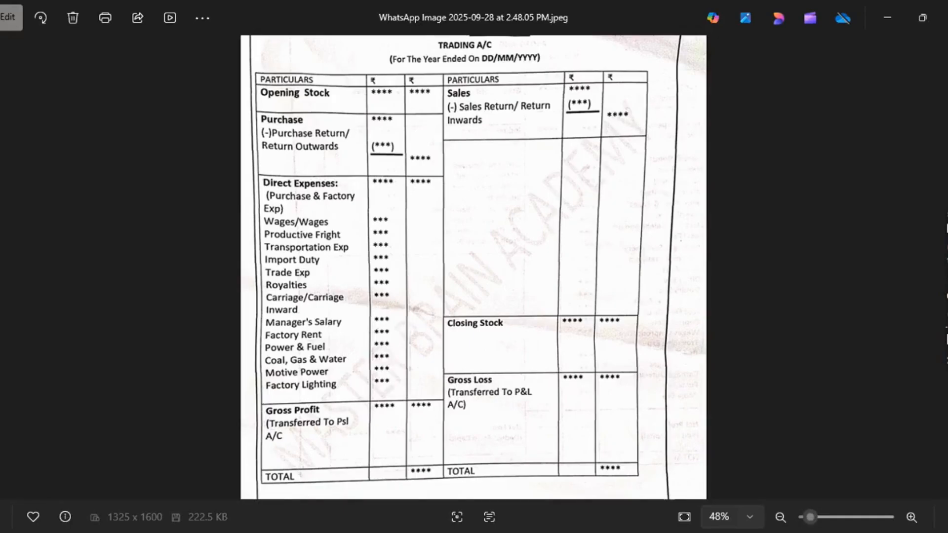
key("Right")
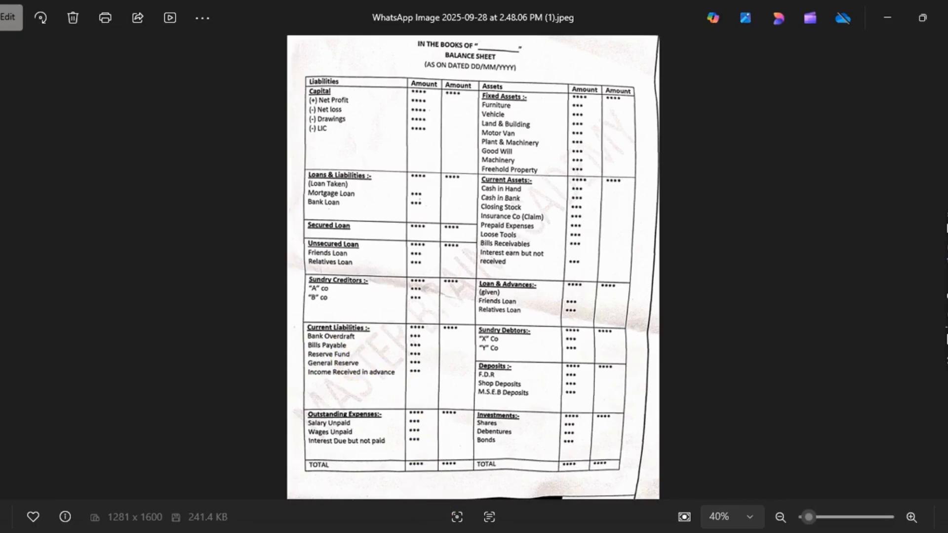
key("alt+Tab")
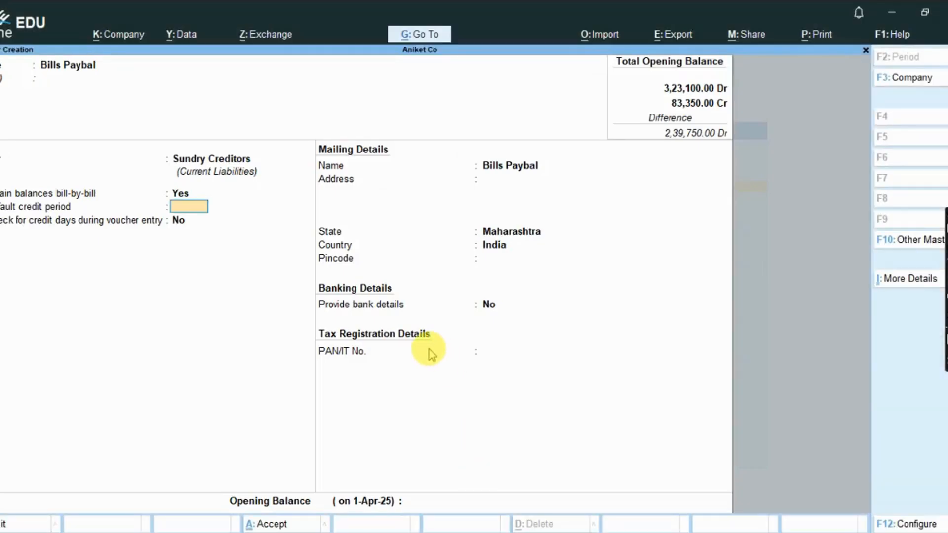
key("BackSpace")
key("BackSpace")
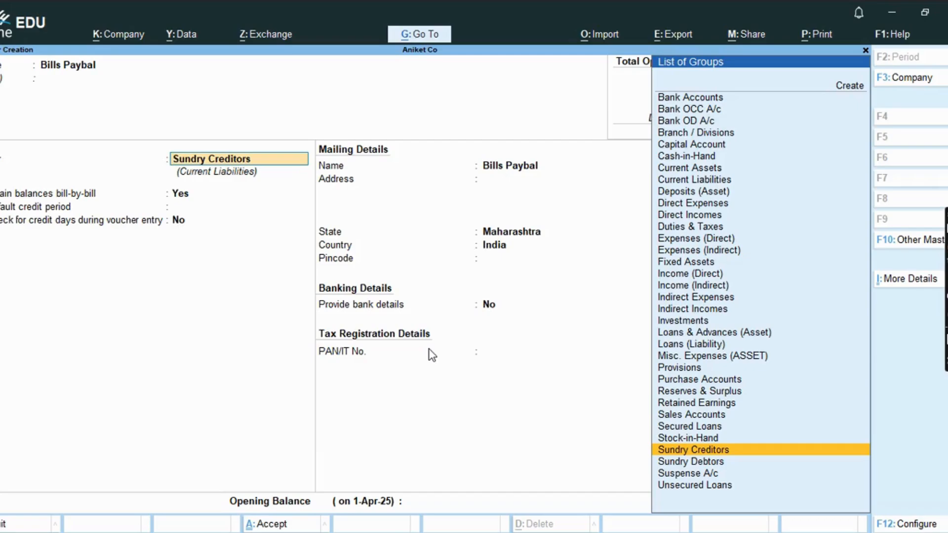
type("Vi")
key("BackSpace")
key("BackSpace")
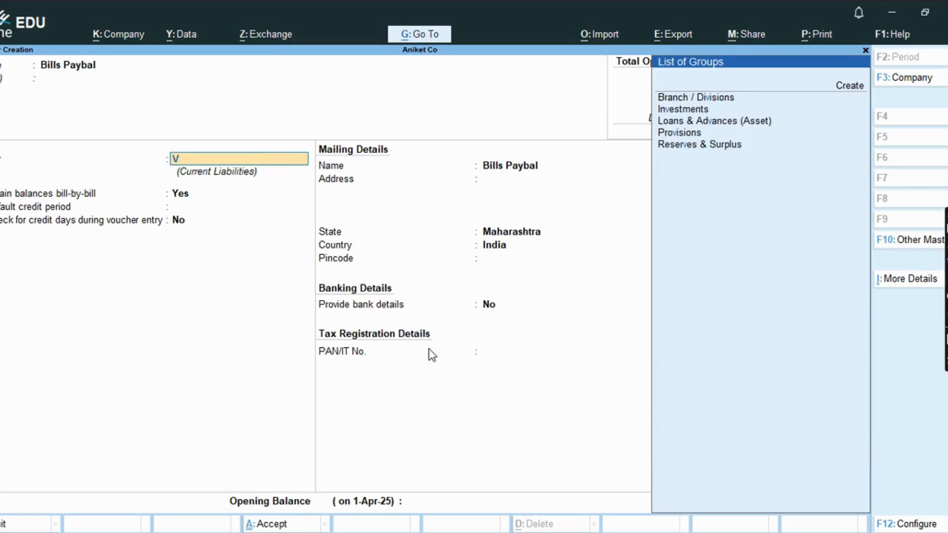
type("Cu")
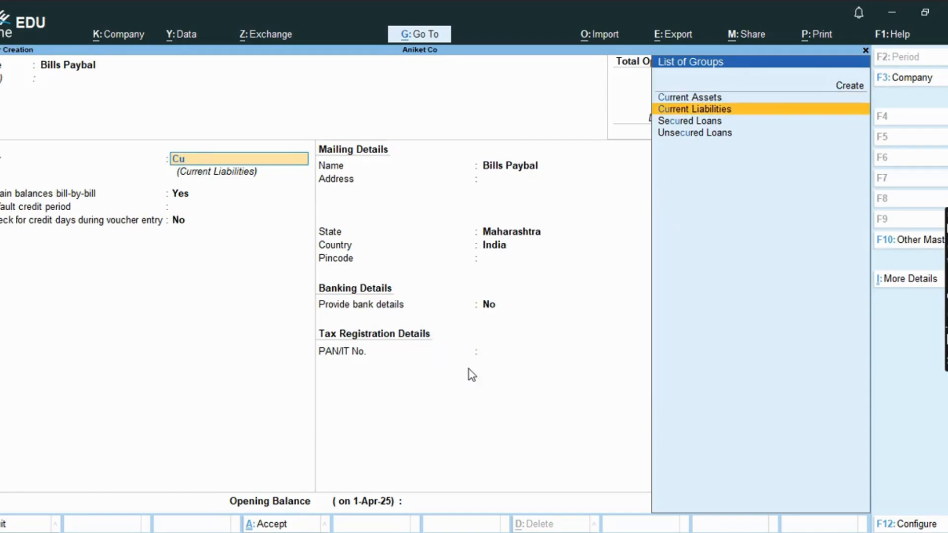
key("Return")
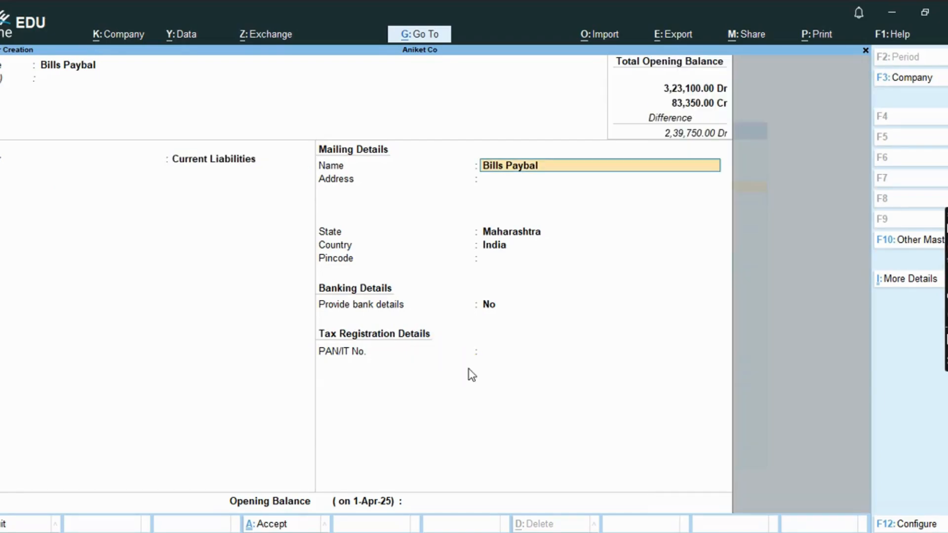
Step: Keep the Bills Paybal ledger's default mailing, bank and tax details and go to its opening balance
key("Return")
key("Return")
key("Return")
key("Return")
key("Return")
key("Return")
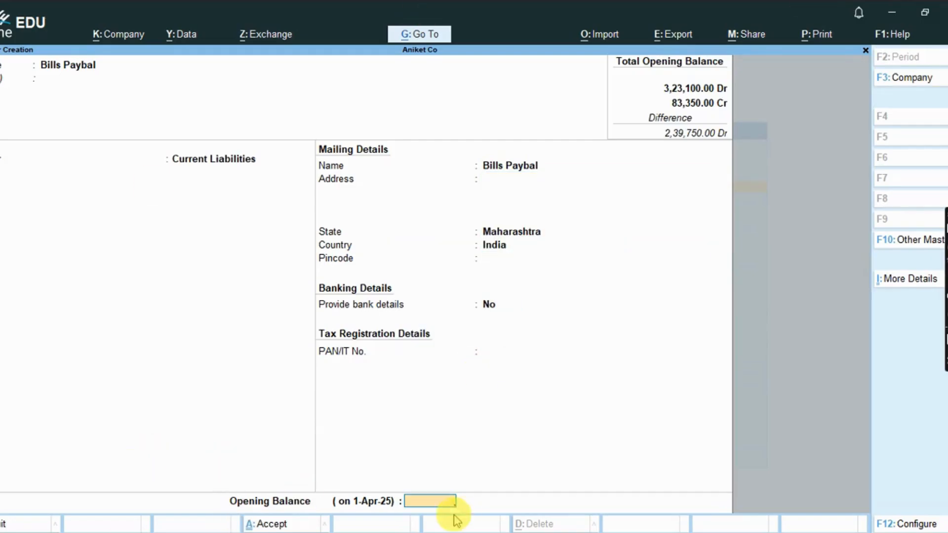
Step: Look up the bills payable amount in the trial balance, enter 4,200 Cr as opening balance and save the ledger
key("alt+Tab")
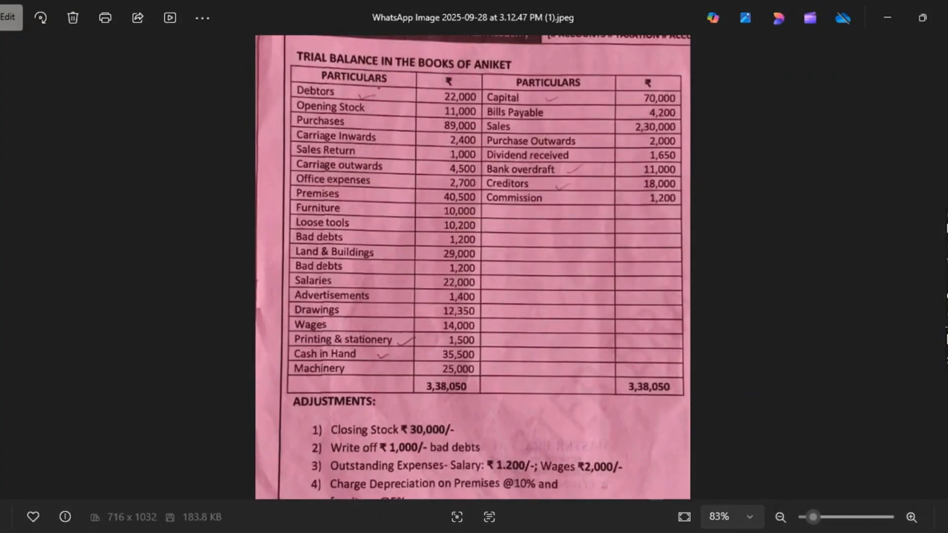
key("alt+Tab")
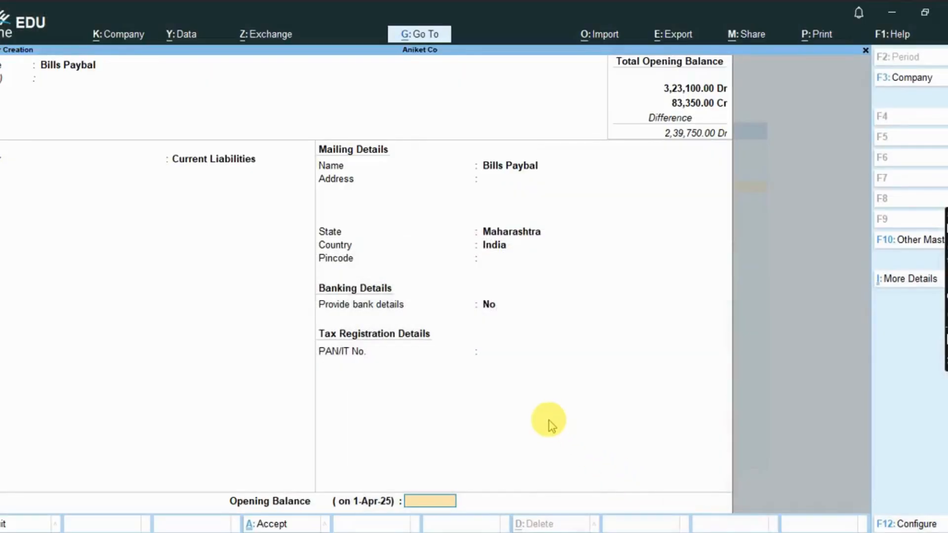
type("4,20")
type("0")
key("Return")
key("Return")
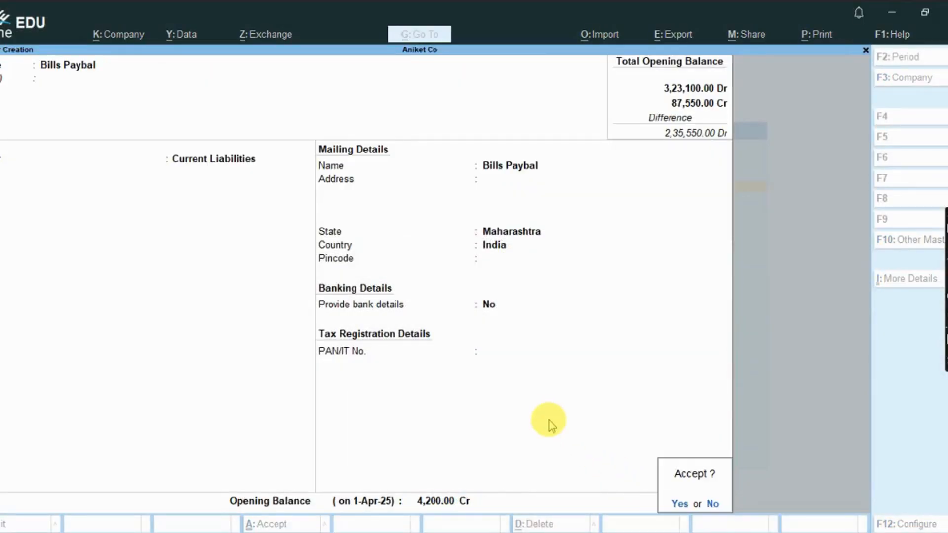
key("Return")
Step: Check the next trial balance entry, name the new ledger Sale and place it under Sales Accounts
key("alt+Tab")
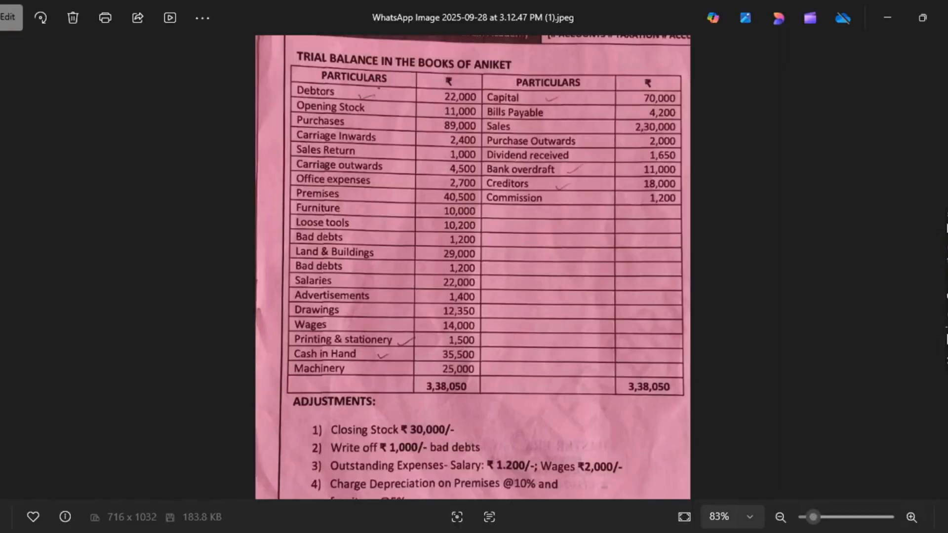
key("alt+Tab")
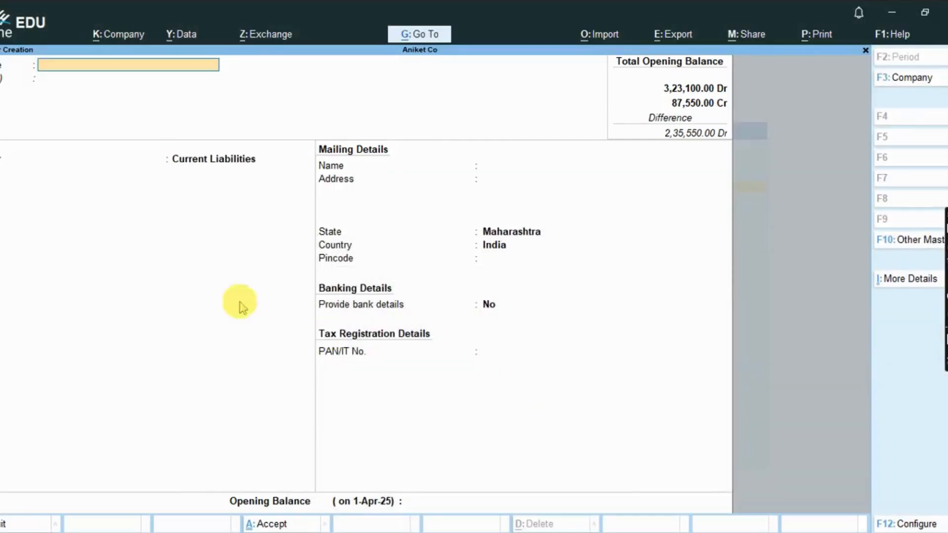
type("Sale")
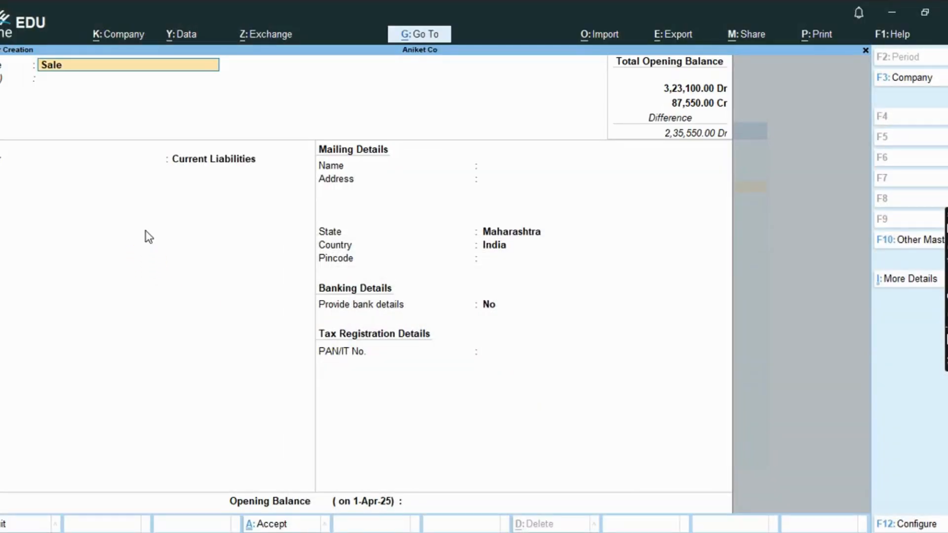
key("Return")
key("Return")
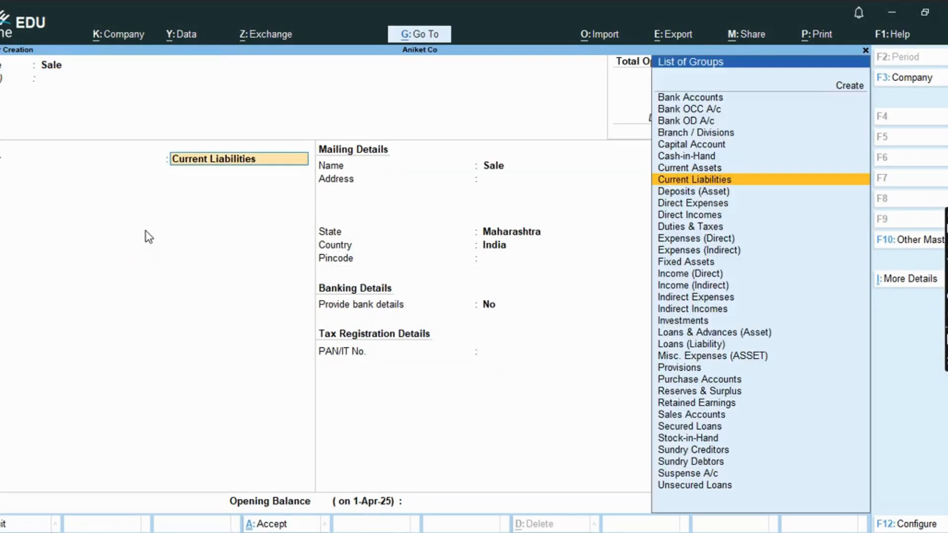
type("Sal")
left_click(146, 230)
key("Return")
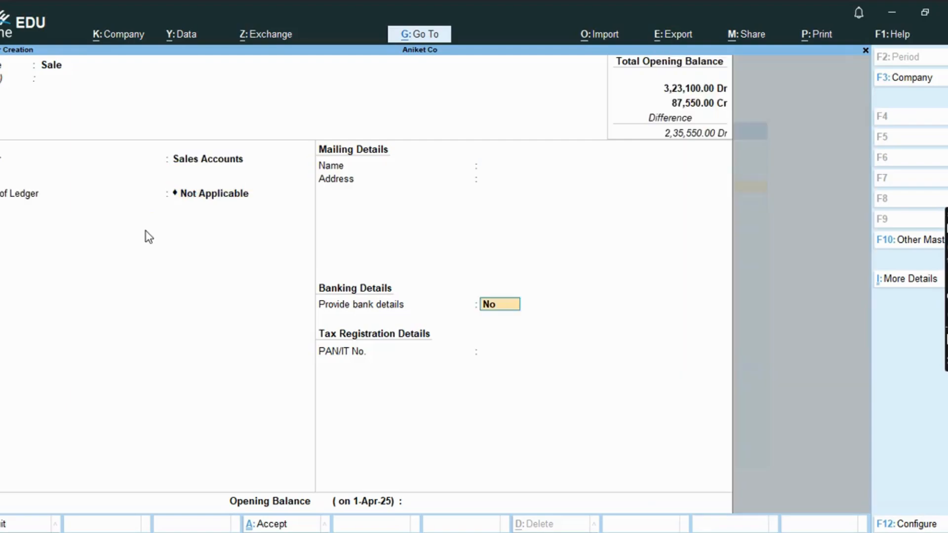
Step: Keep the Sale ledger's default bank details, enter 2,30,000 Cr as opening balance and save the ledger
key("Return")
type("2,30,000")
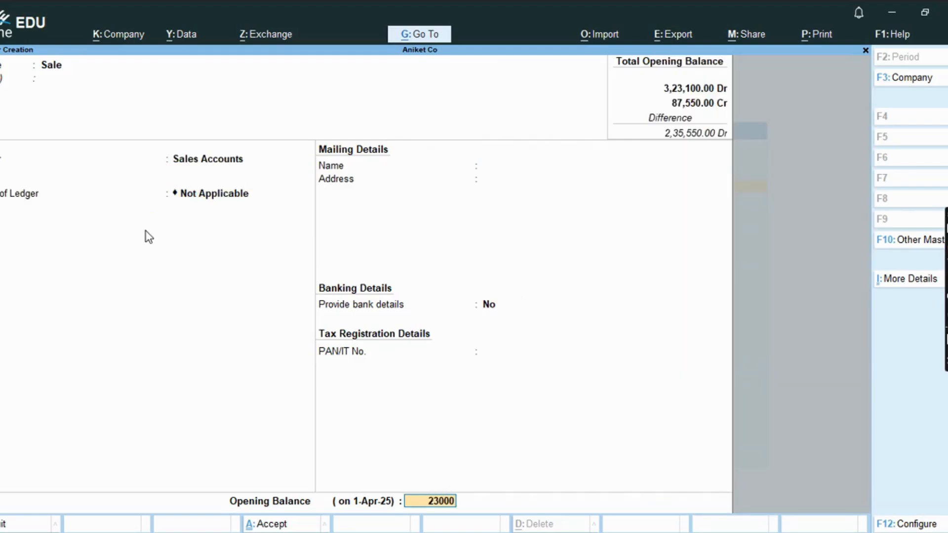
key("Return")
key("Return")
key("Return")
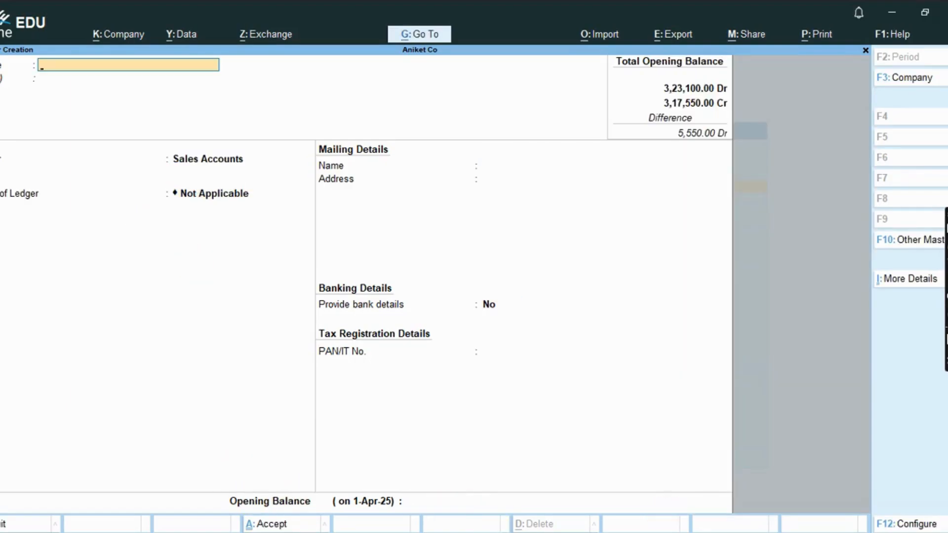
Step: Check the next trial balance entry, name the new ledger Purchase Outword and place it under Purchase Accounts
key("alt+Tab")
key("alt+Tab")
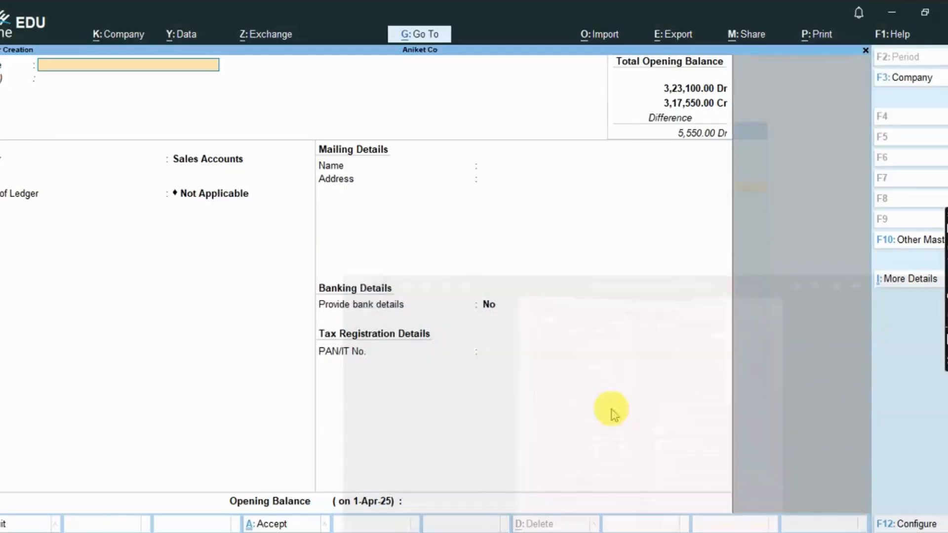
type("Pur")
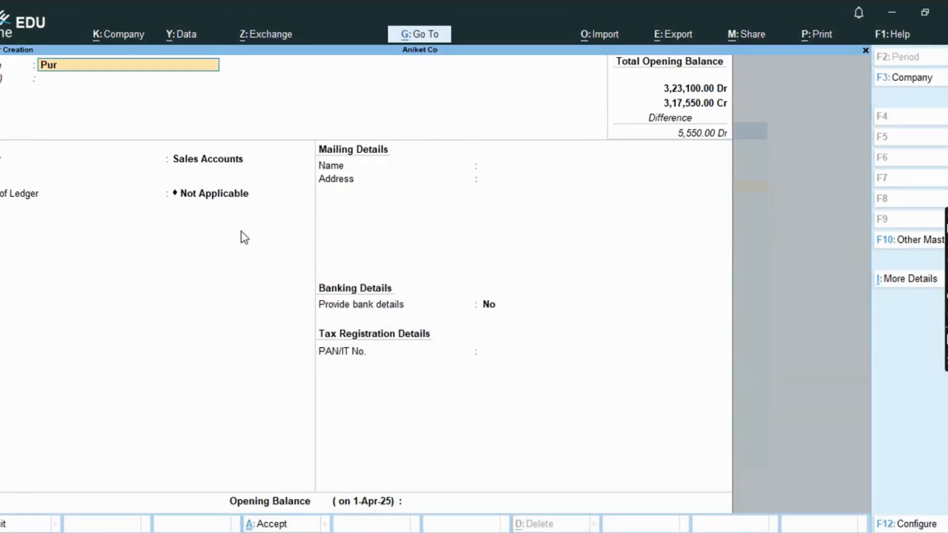
type("chase outword")
key("Return")
type("Pur")
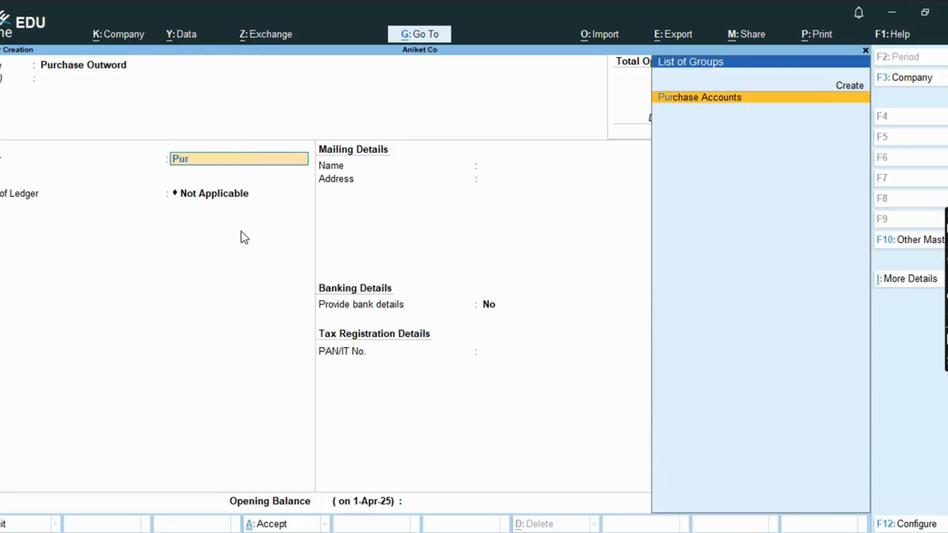
key("Return")
key("Return")
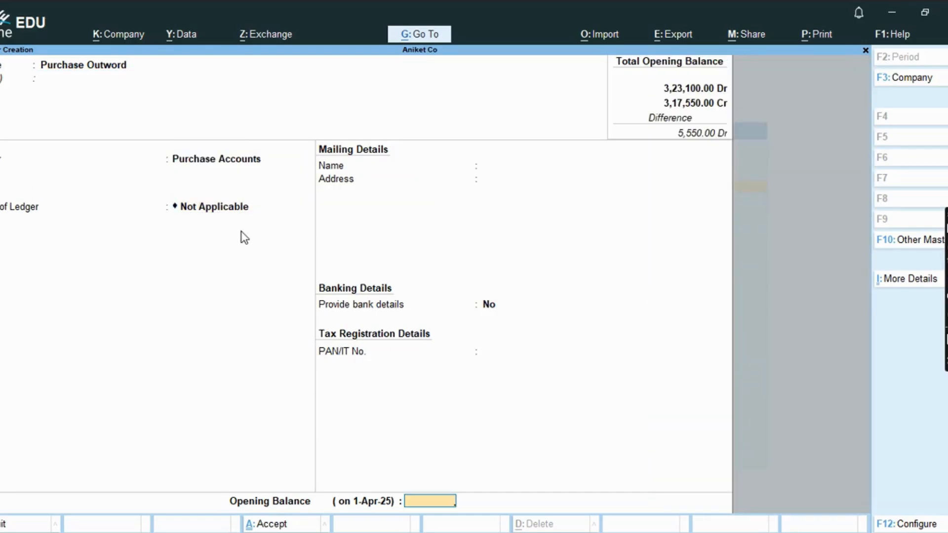
Step: Look up the purchase outwards amount in the trial balance, enter 2,000 Cr as opening balance and save the ledger
left_click(799, 532)
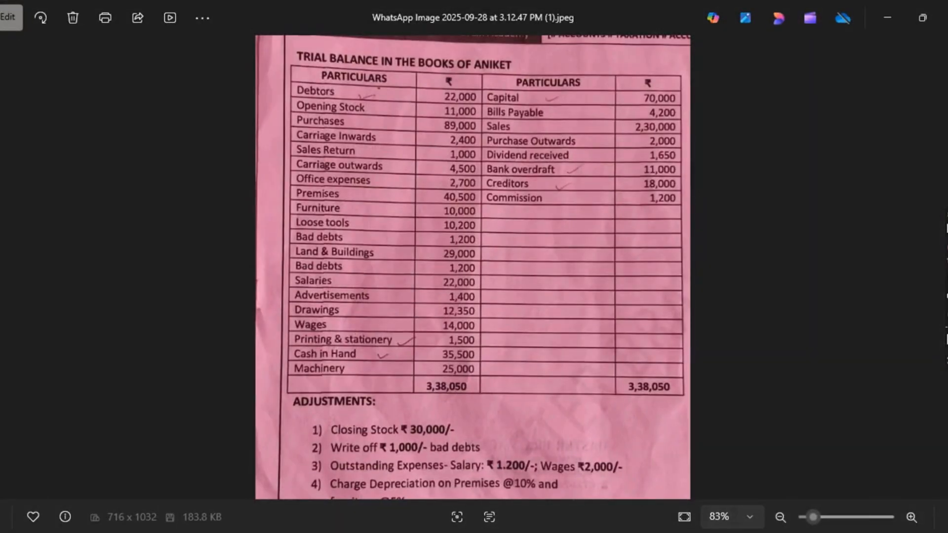
key("alt+Tab")
type("2000")
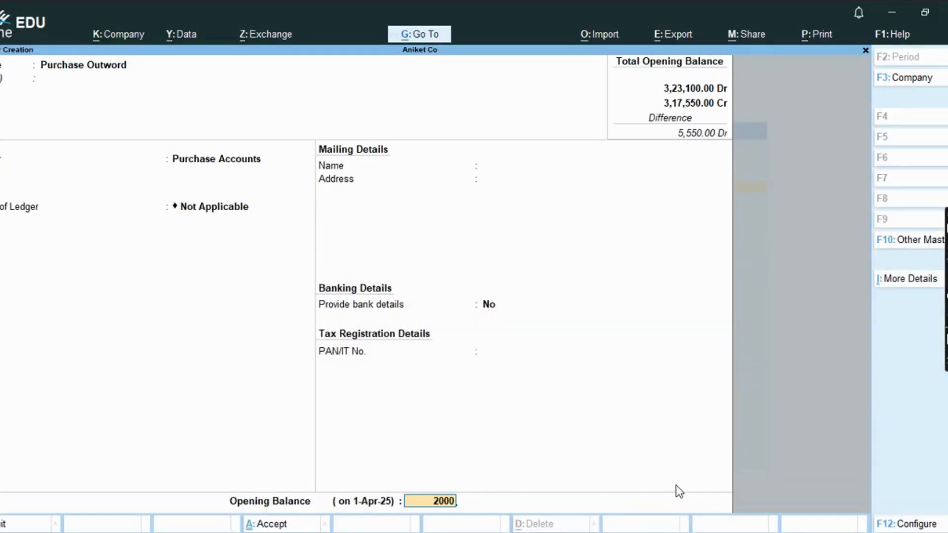
key("Return")
type("cr")
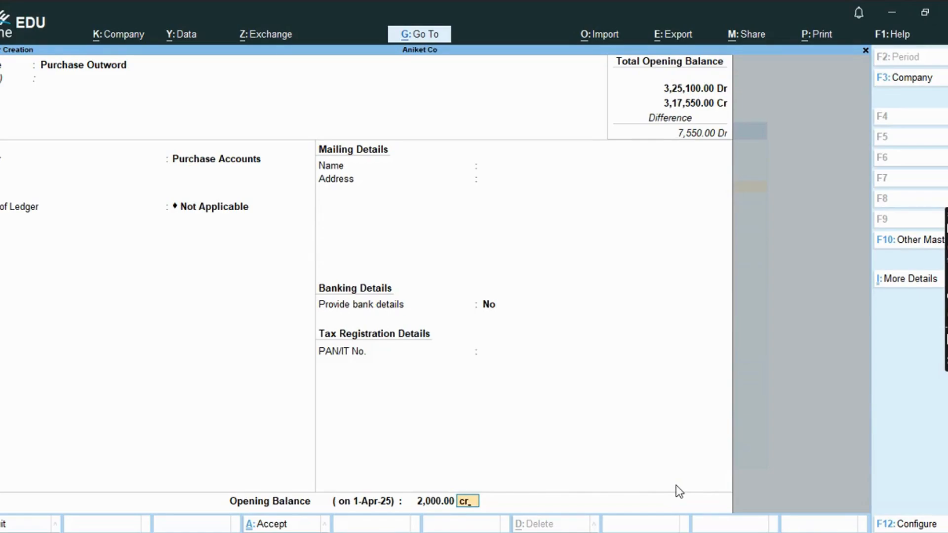
key("Return")
key("Return")
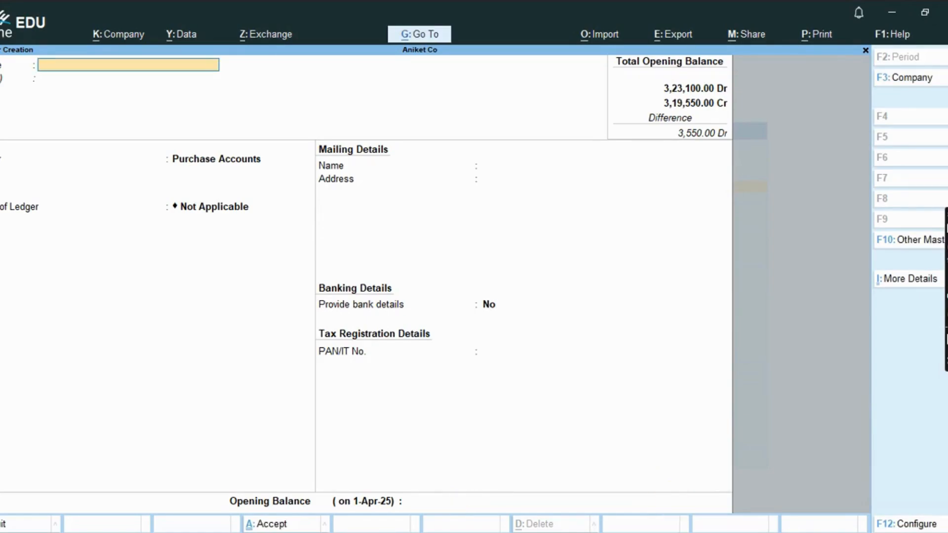
Step: Check the next trial balance entry, name the new ledger Divedent Recived and place it under Direct Incomes
key("alt+Tab")
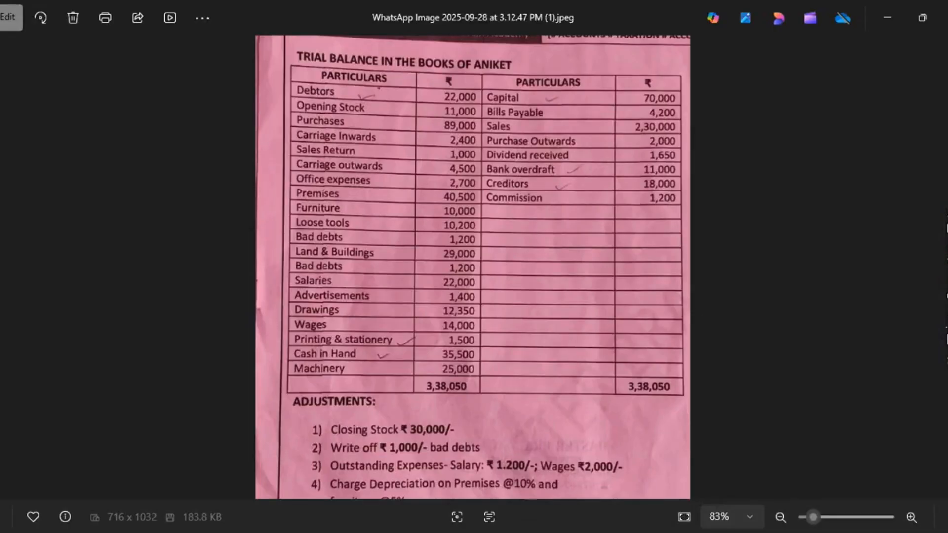
key("alt+Tab")
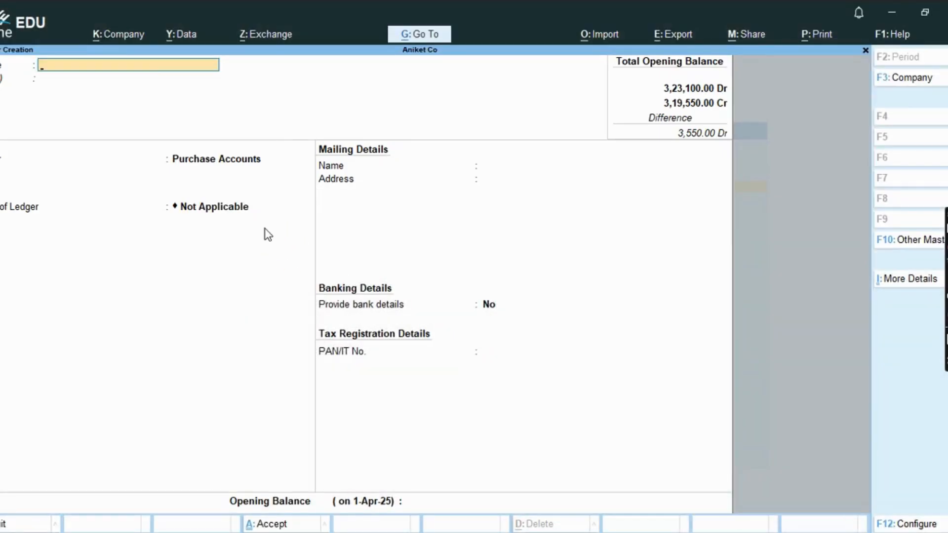
type("Divedent Recived")
key("Return")
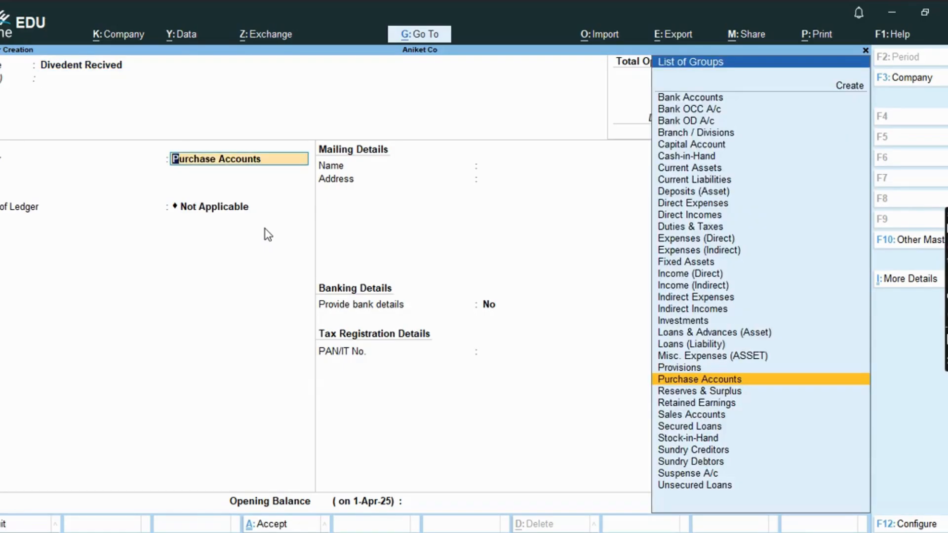
type("in")
key("BackSpace")
key("BackSpace")
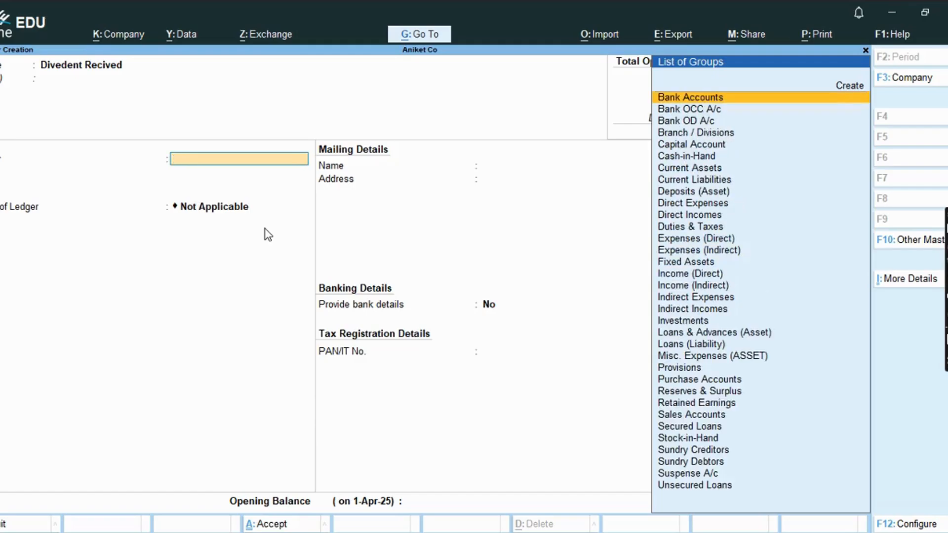
type("Dire")
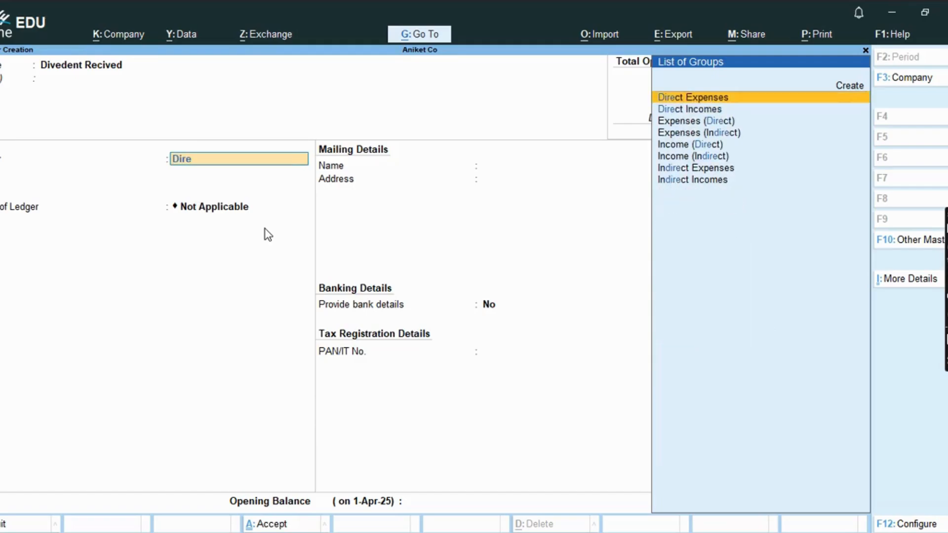
key("Down")
key("Return")
key("Return")
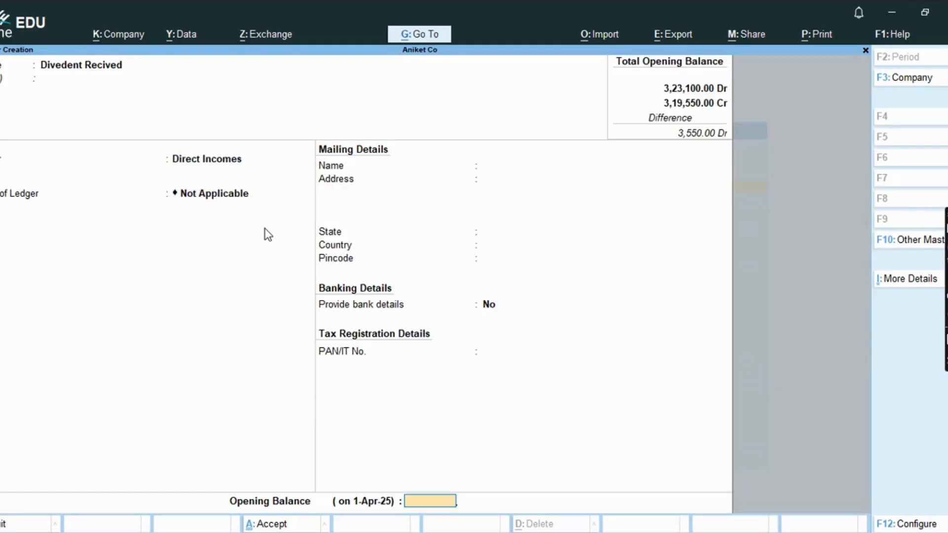
Step: Look up the dividend received amount in the trial balance, enter 1,650 Cr as opening balance and save the ledger
key("alt+Tab")
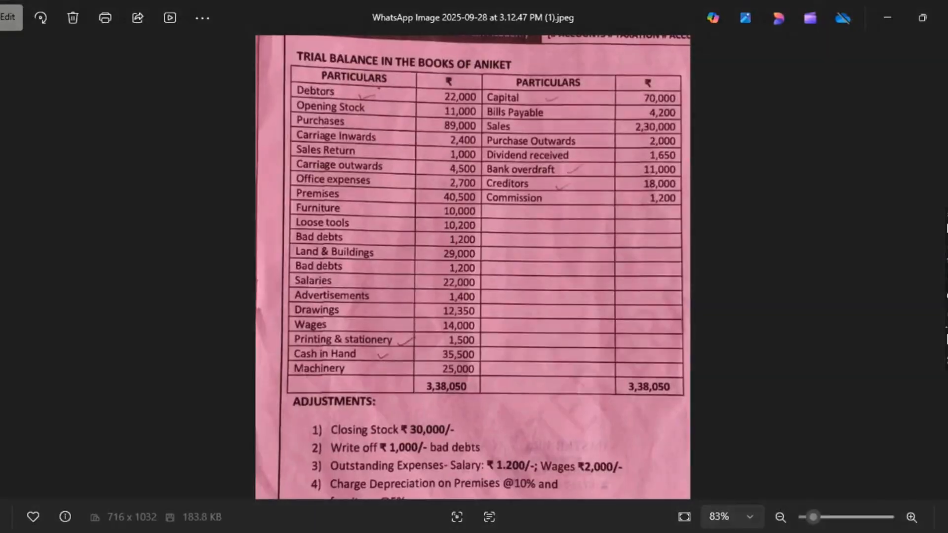
key("alt+Tab")
left_click(589, 439)
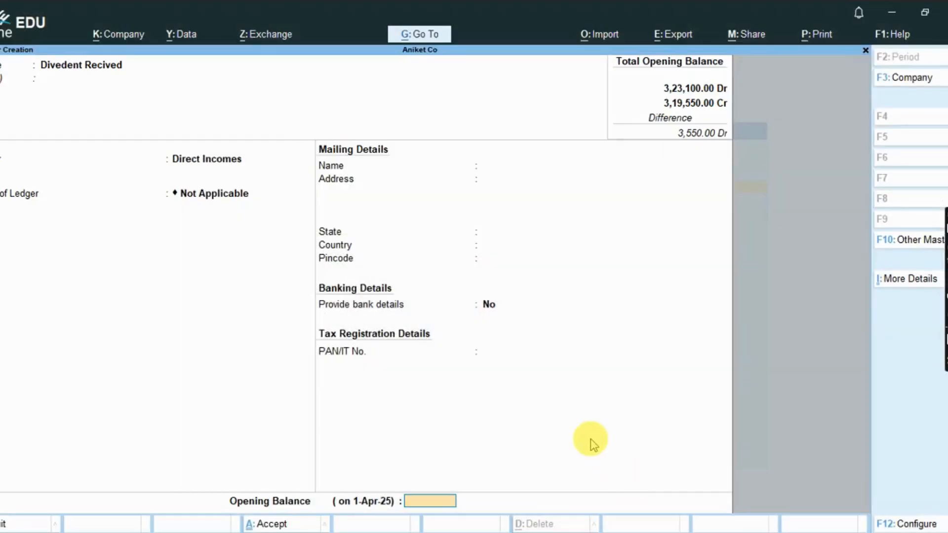
type("16,500")
key("Return")
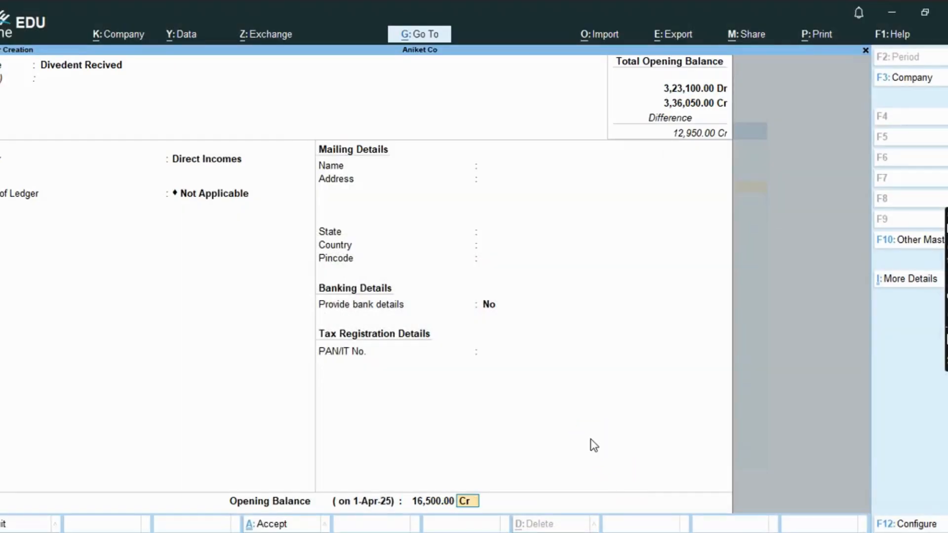
key("BackSpace")
type("1650")
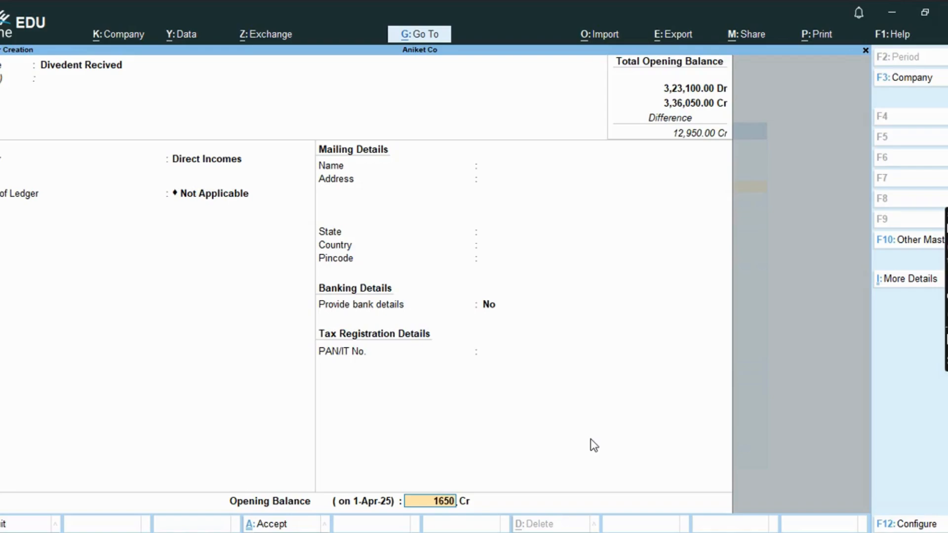
key("Return")
key("Return")
key("Return")
left_click(625, 490)
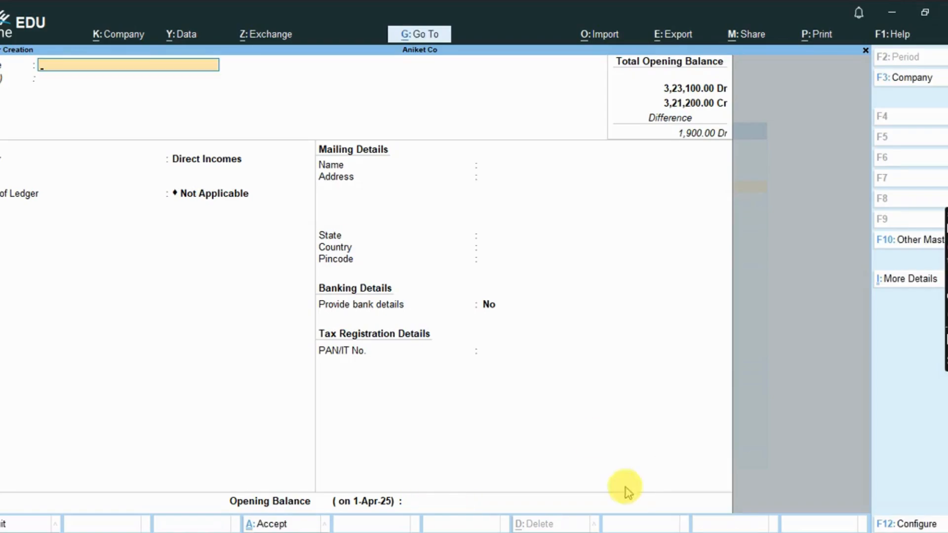
Step: Check the next trial balance entry, name the new ledger Bank Overdraft and place it under Bank OD A/c
key("alt+Tab")
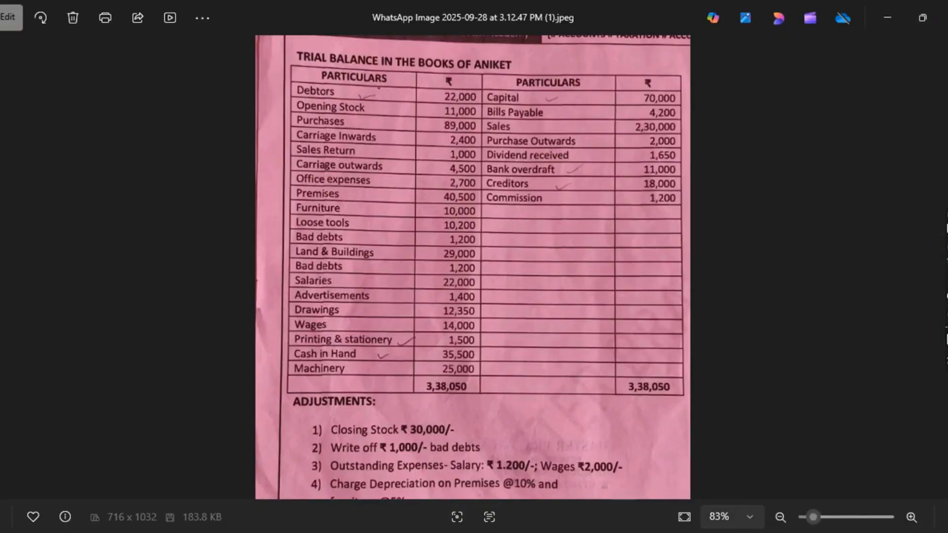
key("alt+Tab")
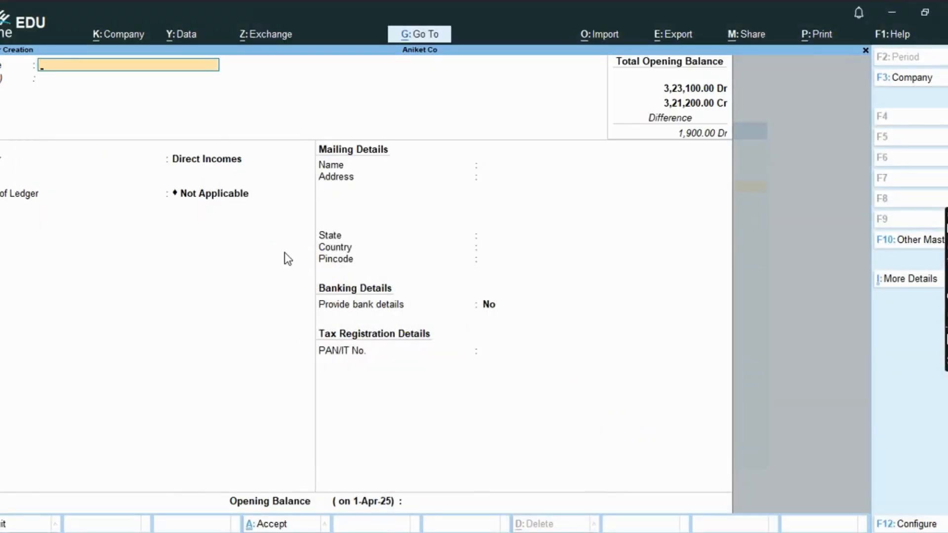
type("Bank Ove")
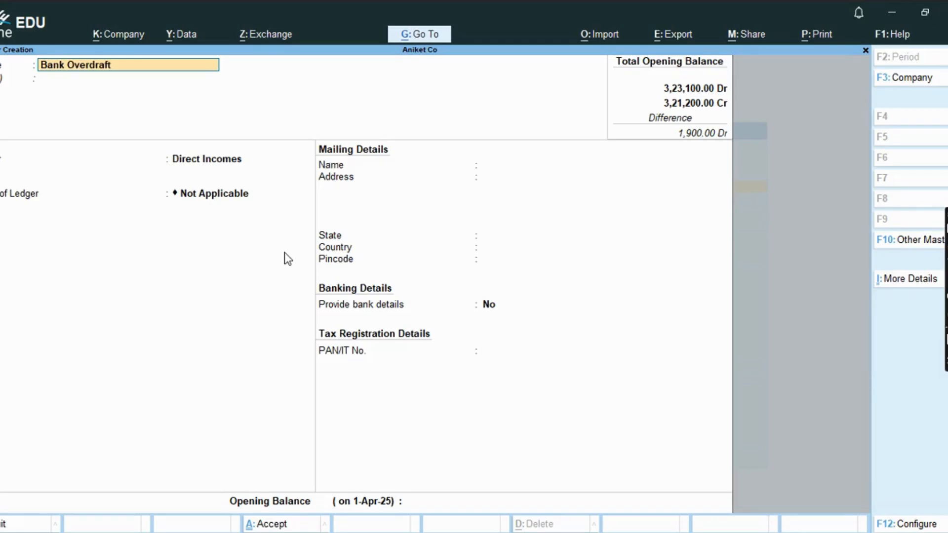
type("rdraft")
key("Return")
key("Up")
key("Up")
key("Up")
key("Up")
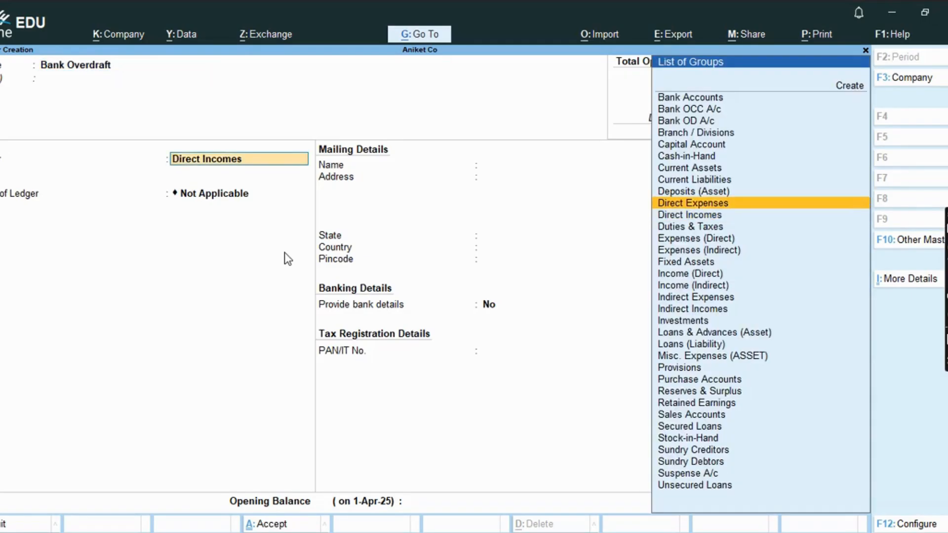
key("Up")
key("Up")
key("Up")
key("Up")
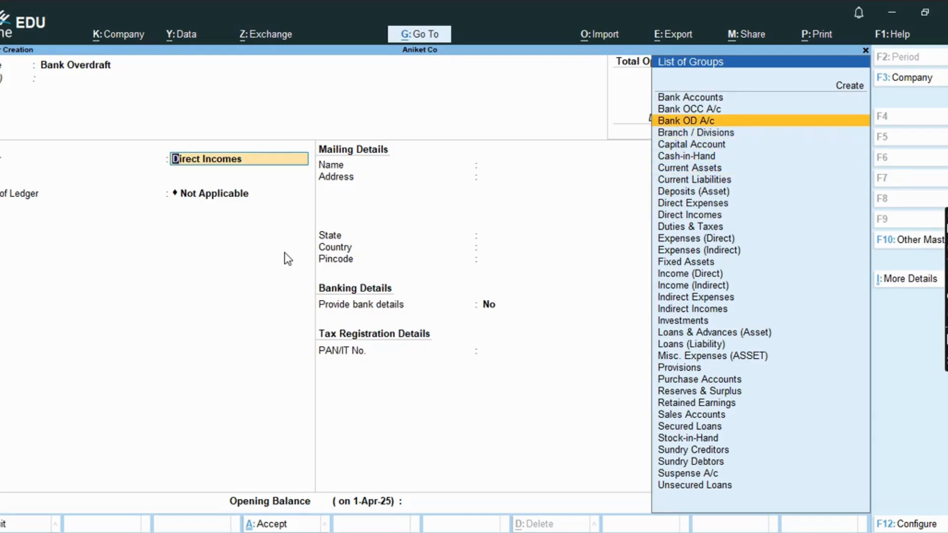
key("Return")
Step: Keep Bank OD A/c as the Bank Overdraft group, enter 11,000 Cr as opening balance and save the ledger
key("Return")
key("Return")
key("Return")
key("Return")
key("Return")
key("Return")
key("Return")
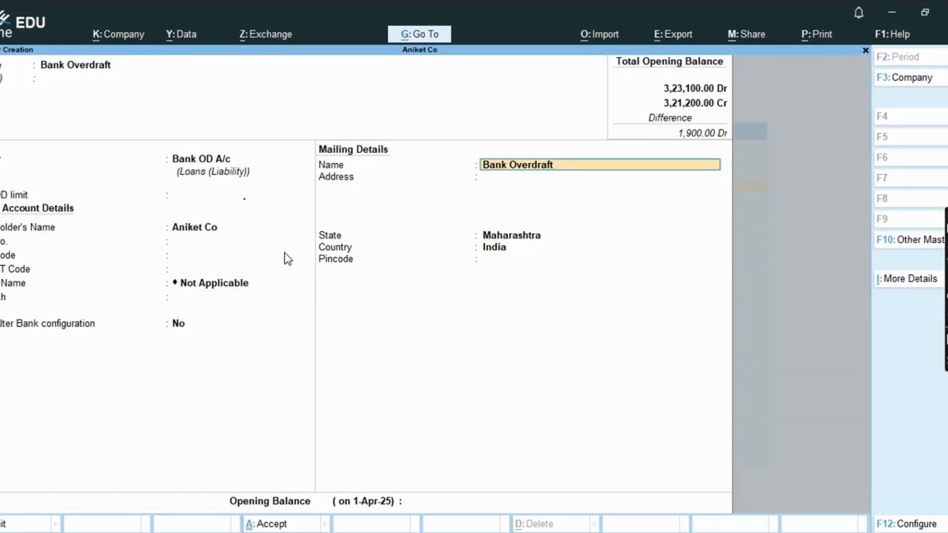
key("Return")
key("Return")
key("Return")
key("Return")
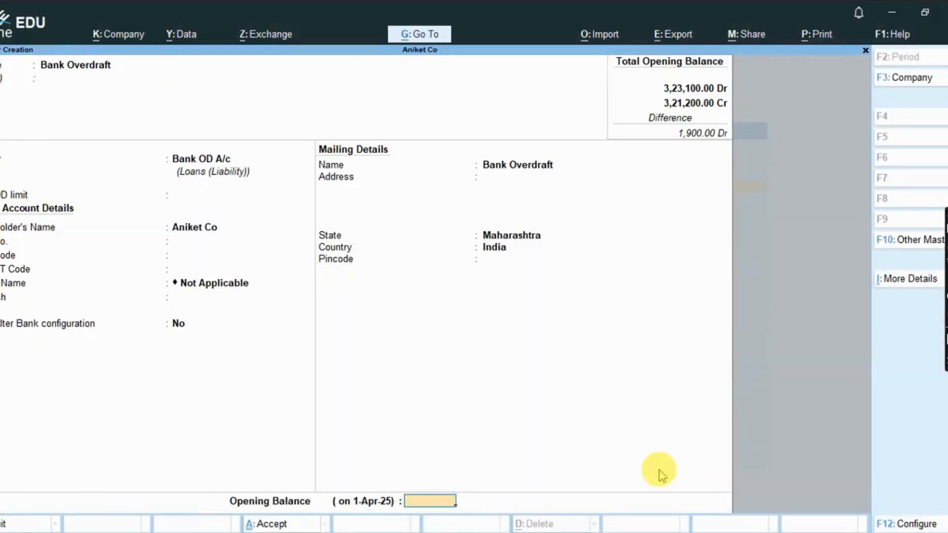
type("11000")
key("Return")
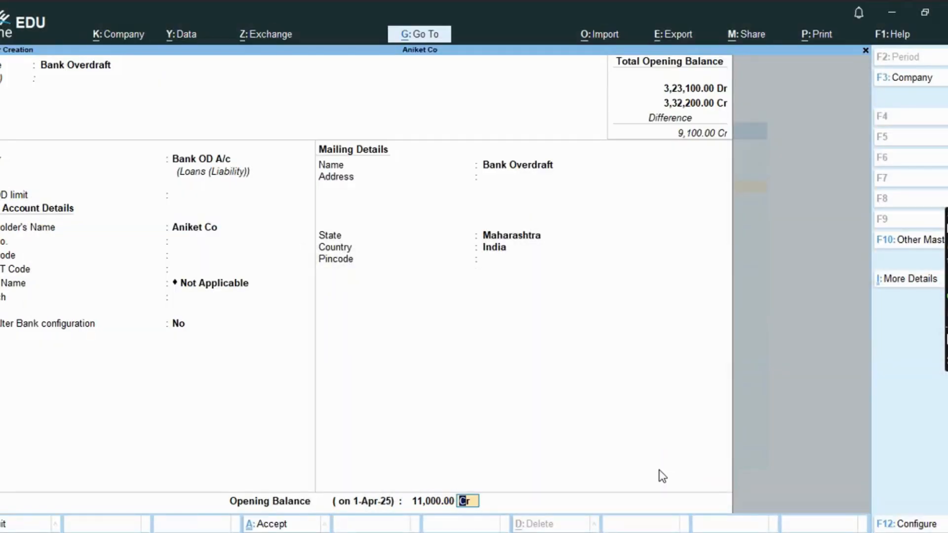
key("Return")
Step: Check the next trial balance entry, name the new ledger Creditors and place it under Sundry Creditors
left_click(658, 469)
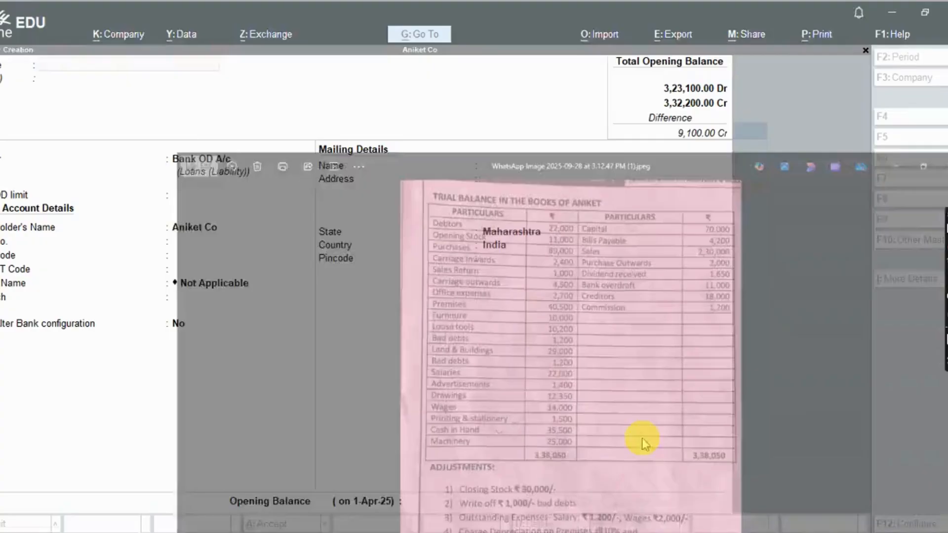
type("Credi")
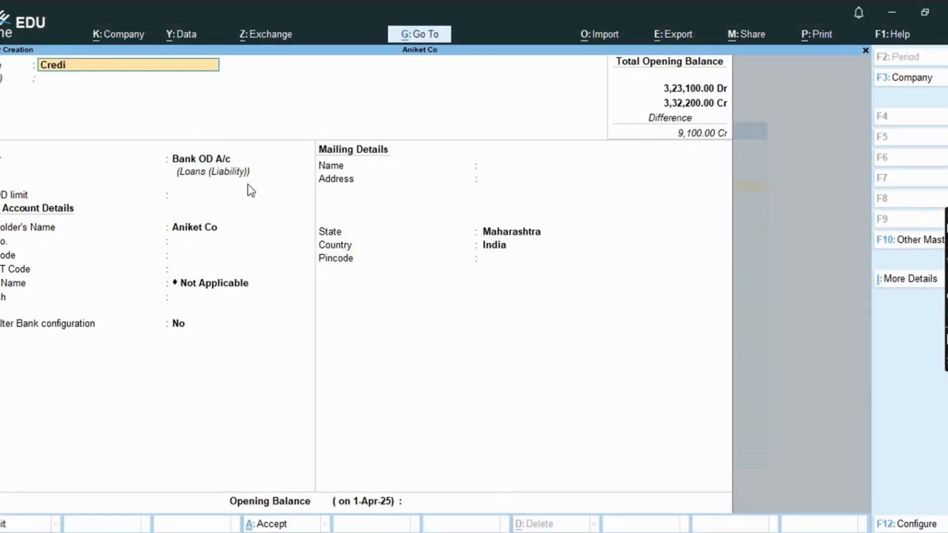
key("Return")
key("Return")
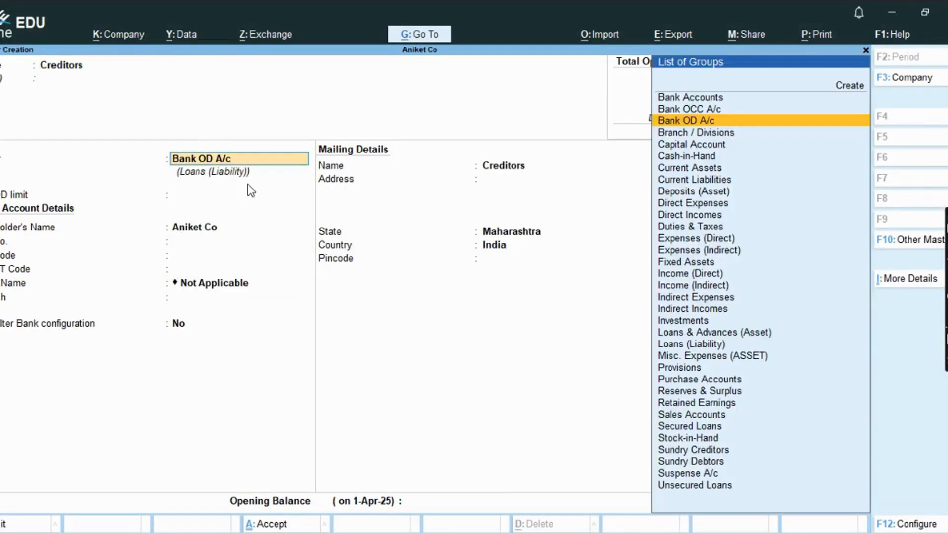
type("Su")
key("Down")
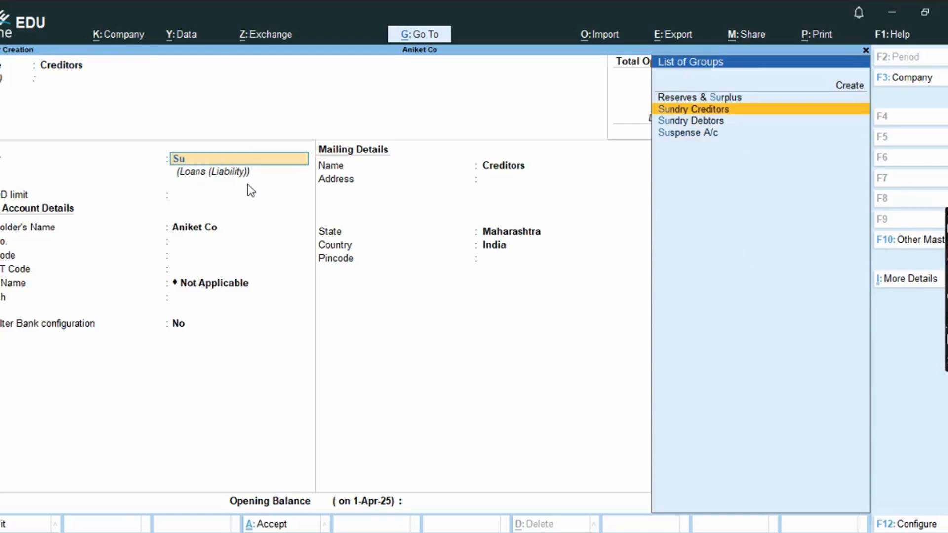
key("Return")
Step: Leave the remaining Creditors details at their defaults, enter 18,000 Cr as opening balance on account and save the ledger
key("Return")
key("Return")
key("Return")
key("Return")
key("Return")
key("Return")
key("Return")
key("Return")
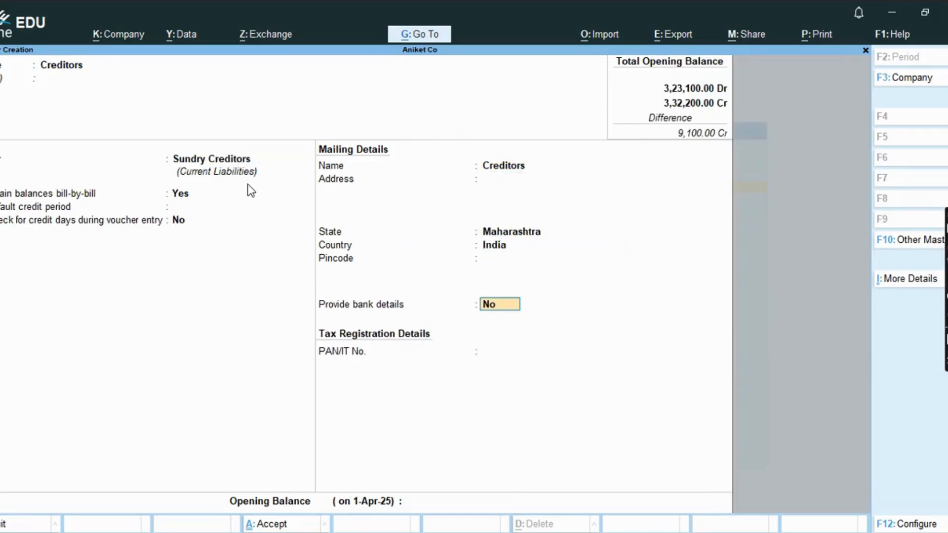
key("Return")
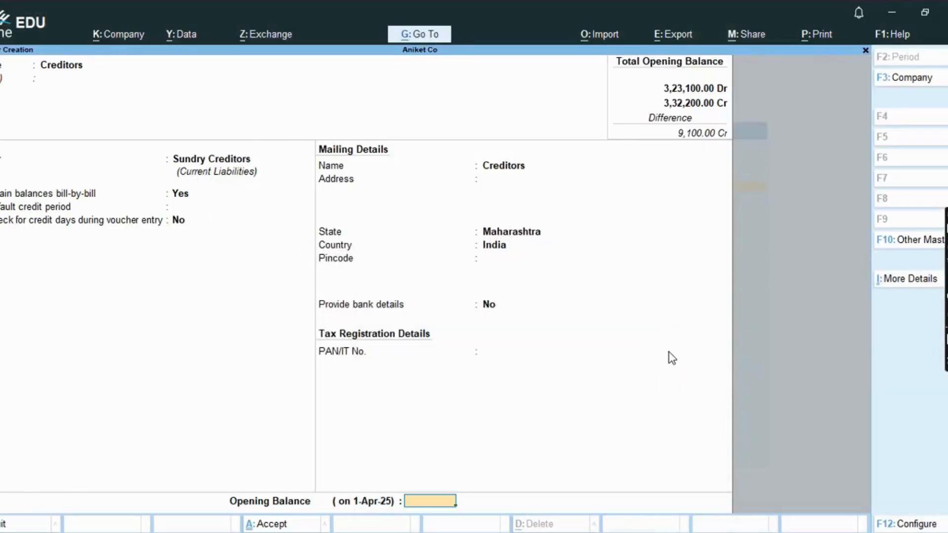
type("18,000")
key("Return")
key("Return")
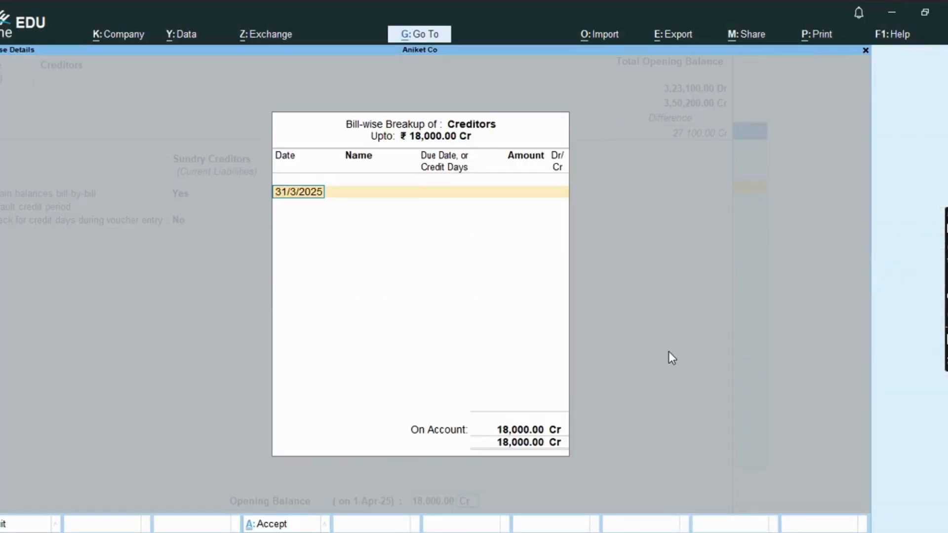
key("Return")
key("Return")
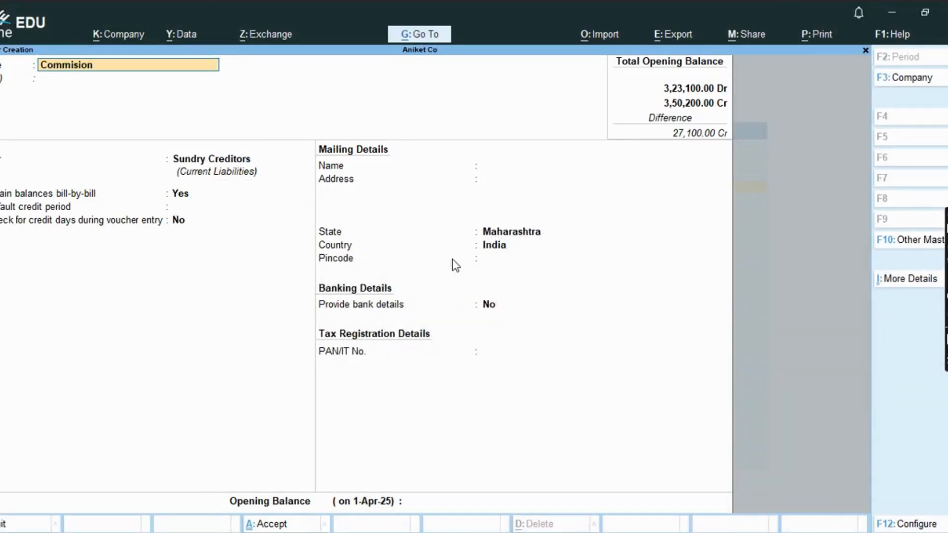
Step: Name the new ledger Commision and place it under Direct Incomes
key("Return")
key("Return")
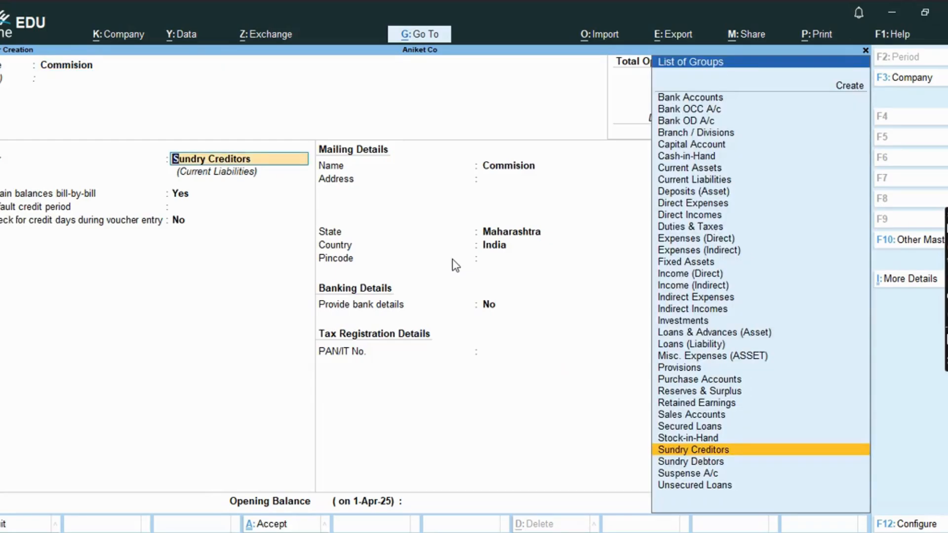
type("Dir")
key("Down")
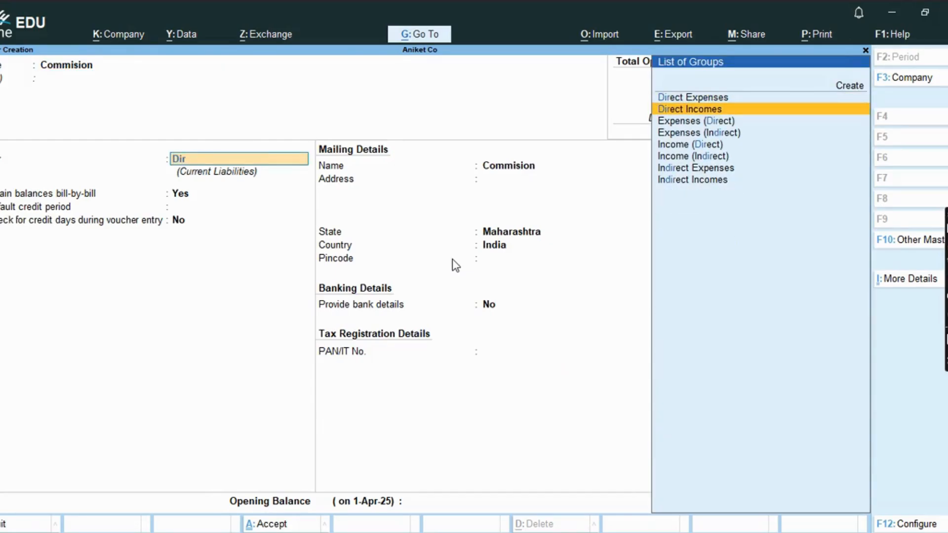
key("Return")
key("Return")
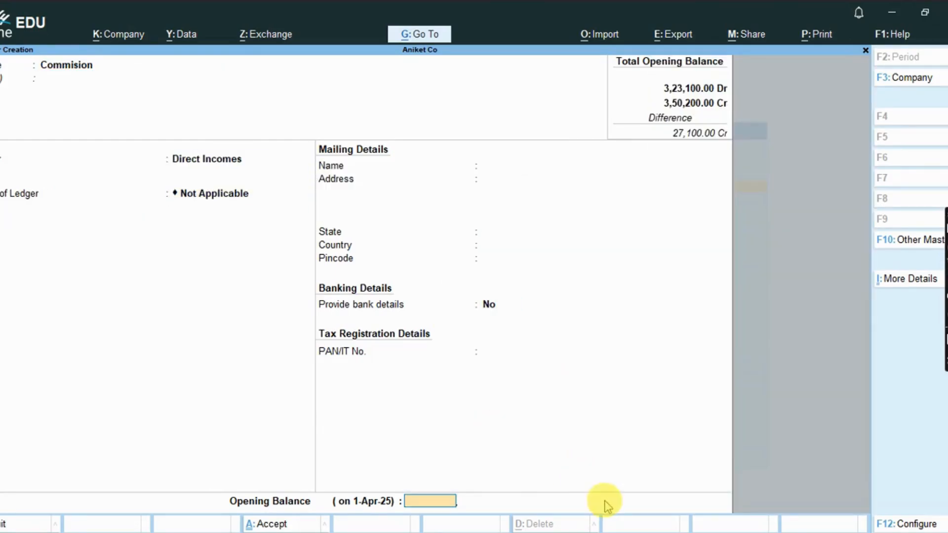
Step: Look up the commission amount in the trial balance, enter 1,200 Cr as opening balance and save the ledger
left_click(623, 532)
key("alt+Tab")
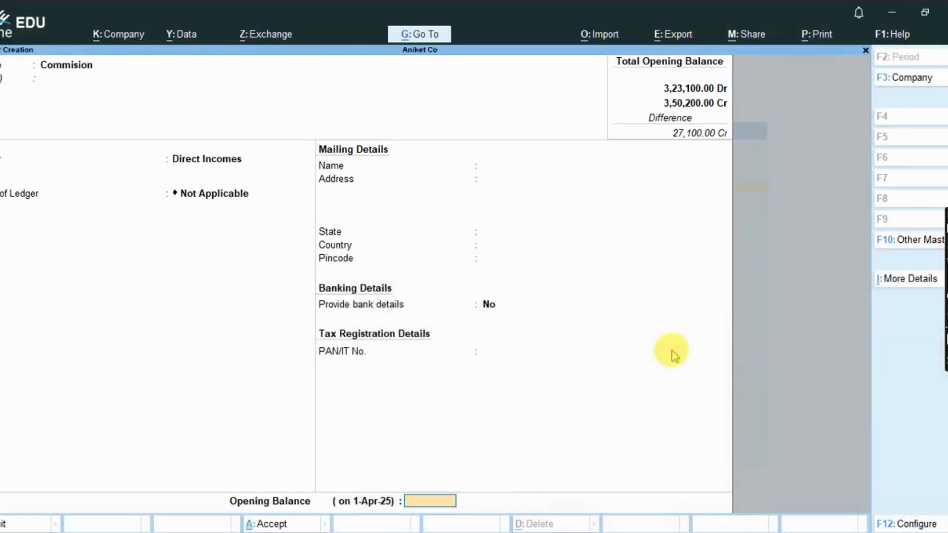
type("1200")
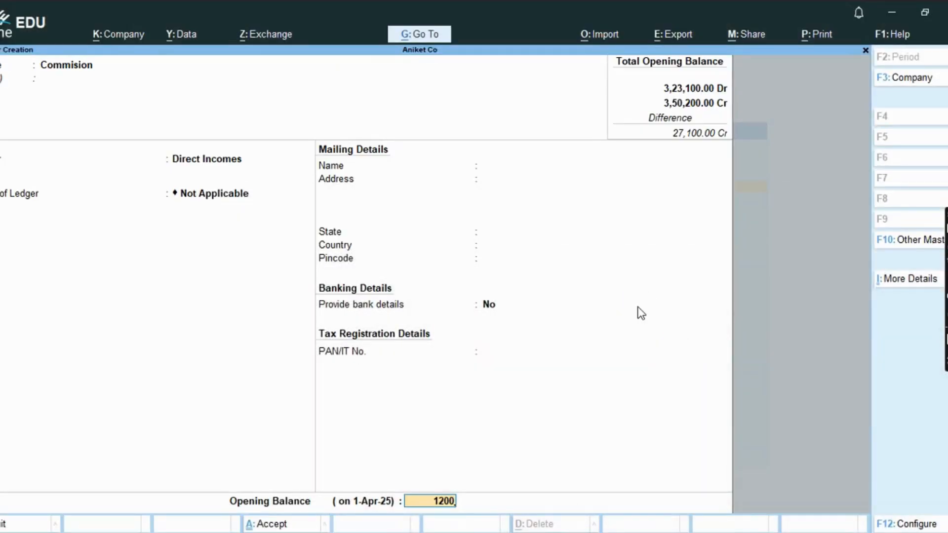
key("Return")
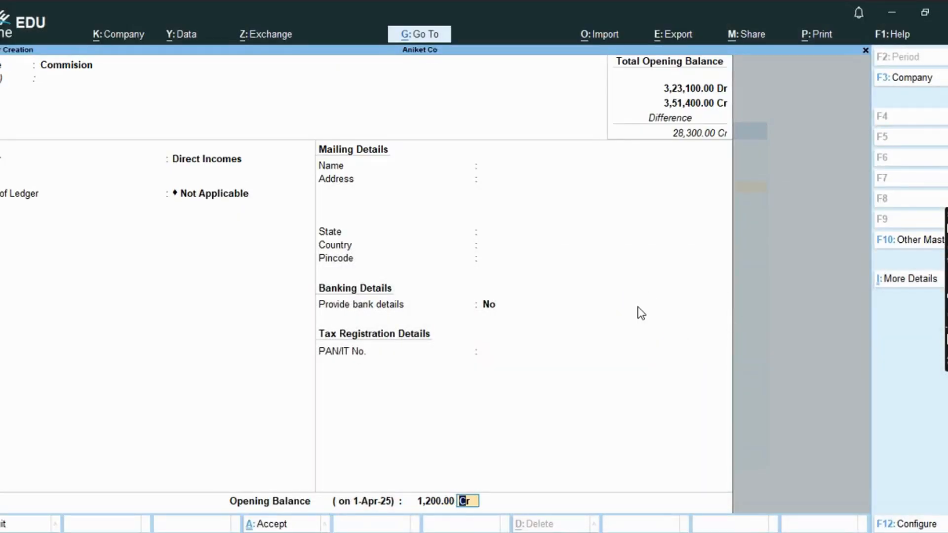
key("Return")
left_click(641, 313)
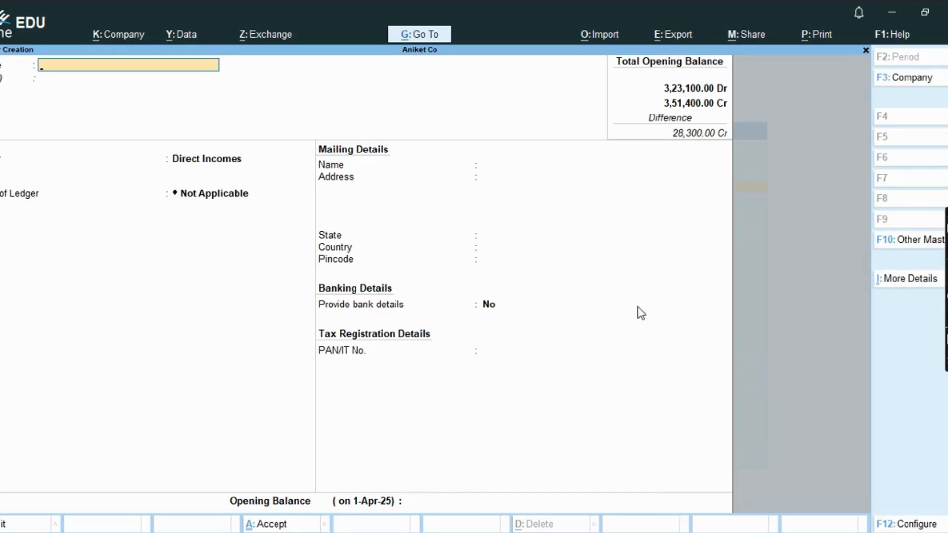
Step: Close the ledger creation form and check the source trial balance image for any remaining entries
key("Escape")
key("Return")
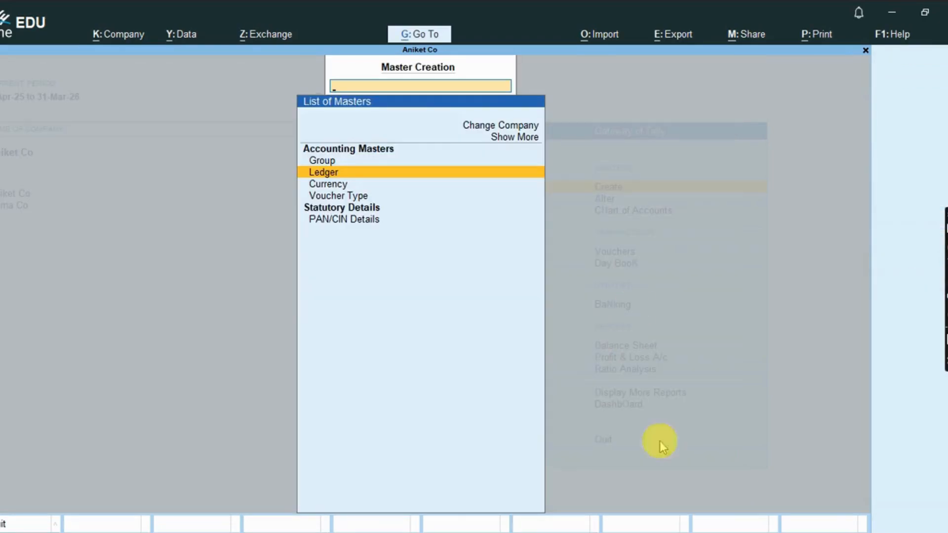
key("alt+Tab")
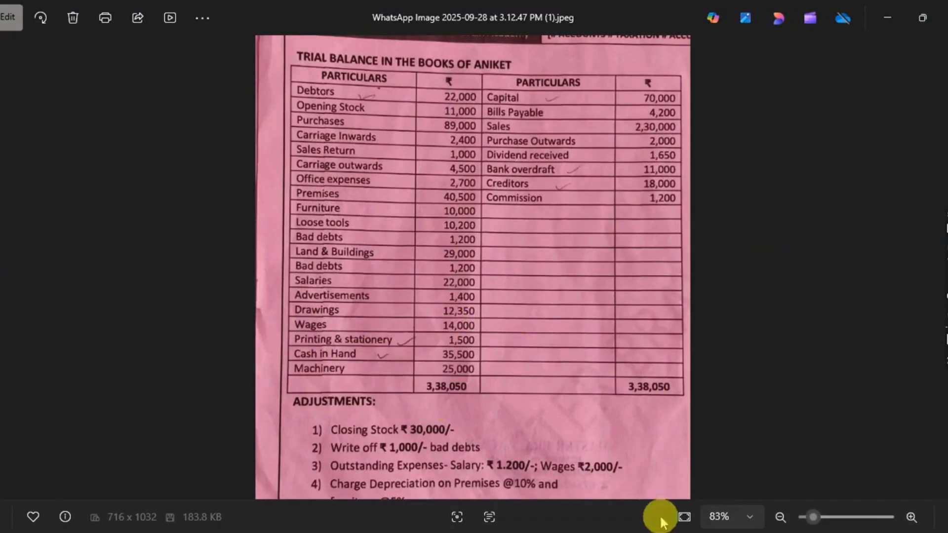
key("alt+Tab")
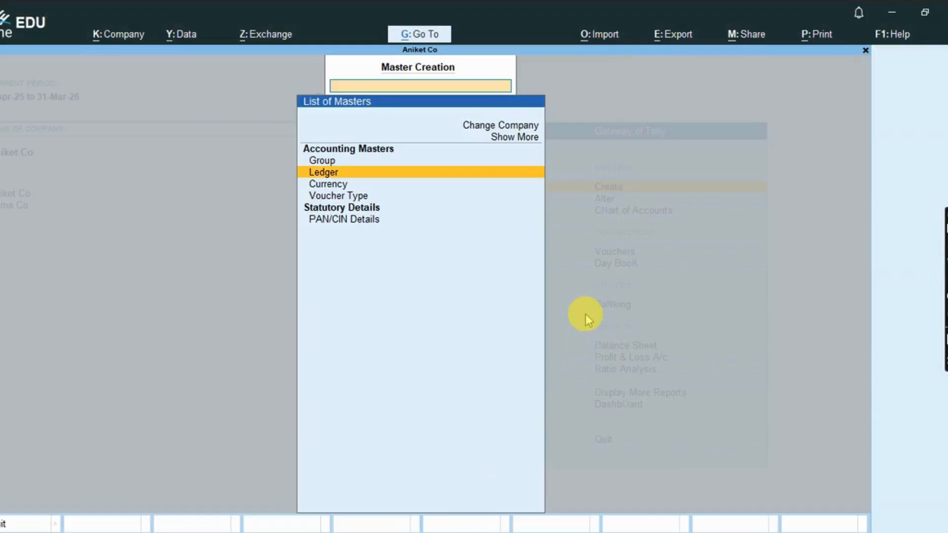
Step: Leave master creation and open the Trial Balance report of Aniket Co
key("Escape")
key("Down")
key("Down")
key("Down")
key("Down")
key("Down")
key("Down")
key("Down")
key("Down")
key("Down")
key("Down")
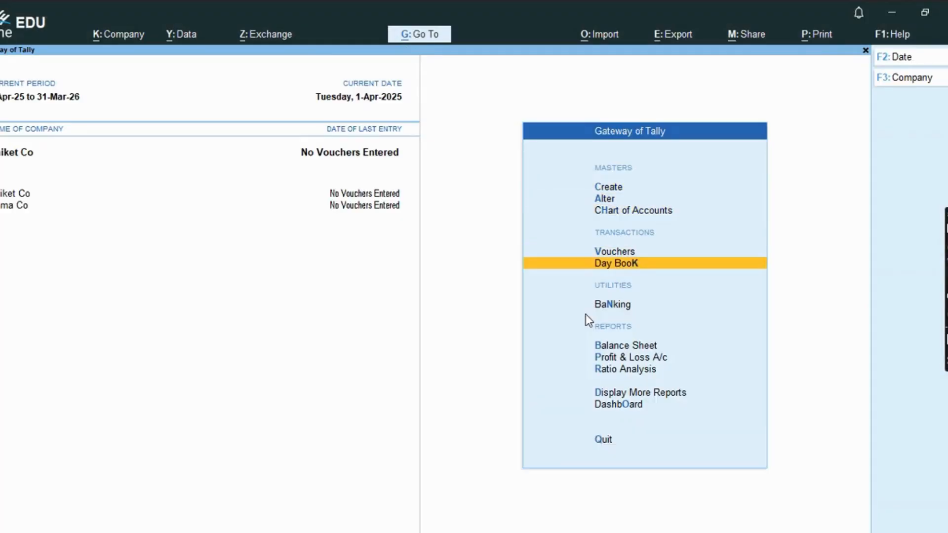
key("Up")
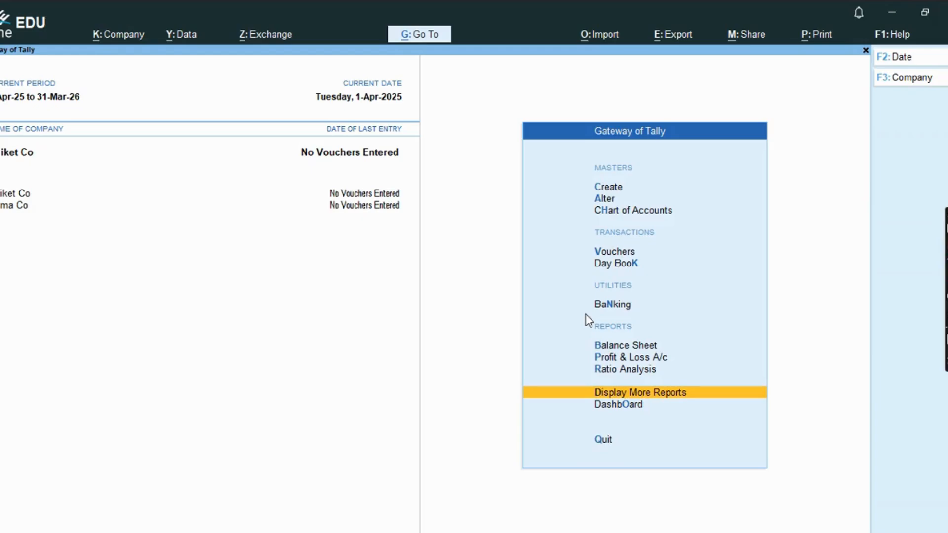
key("Return")
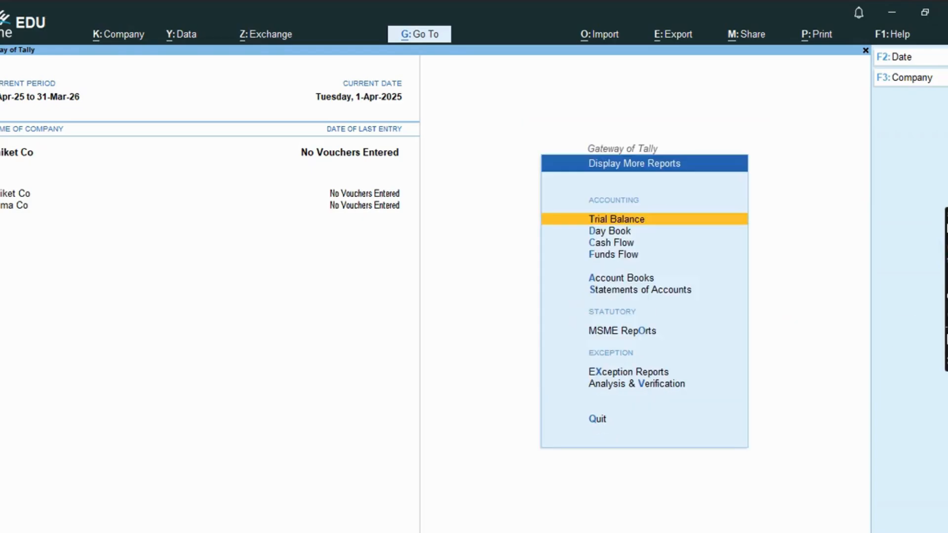
key("Return")
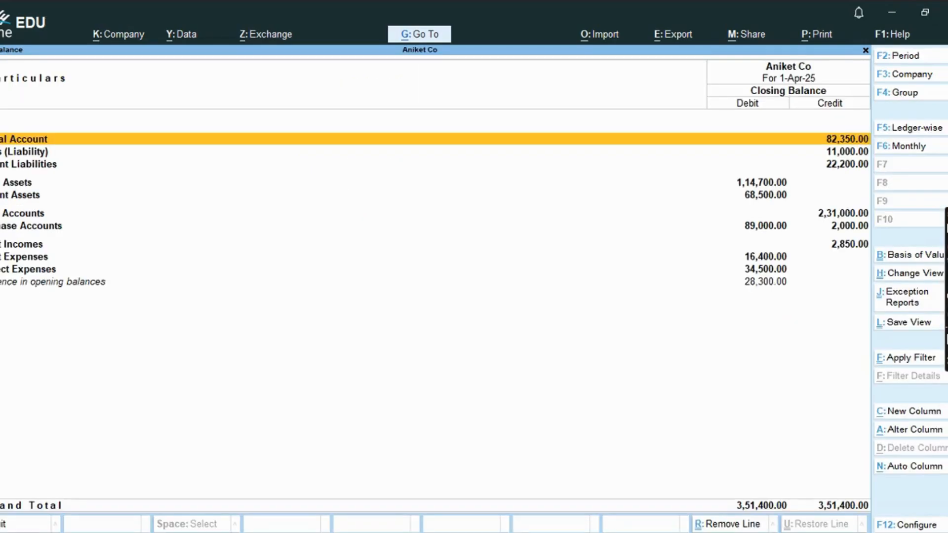
Step: Reopen the Trial Balance report, go through the group balances and compare the grand totals with the source trial balance
key("alt")
key("Escape")
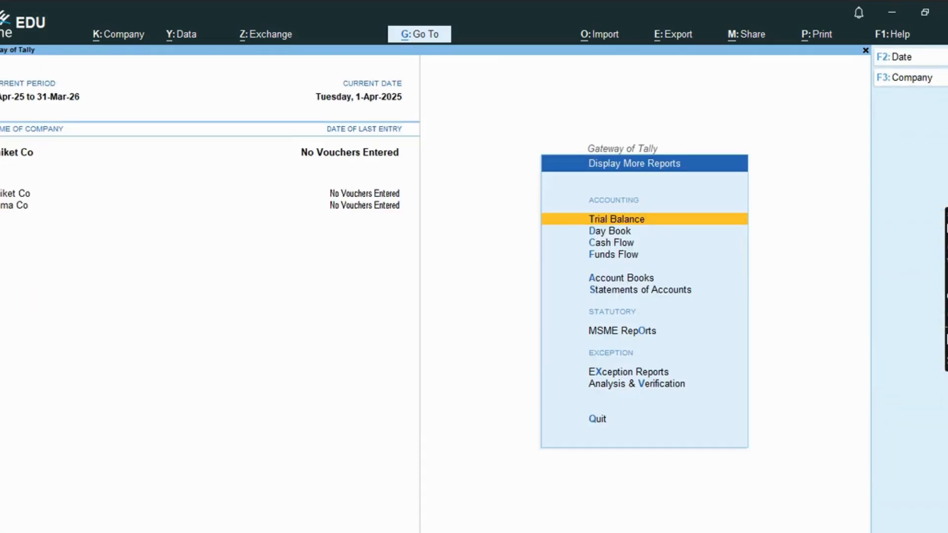
key("Return")
key("Down")
key("Down")
key("Down")
key("Down")
key("Down")
key("Down")
key("Down")
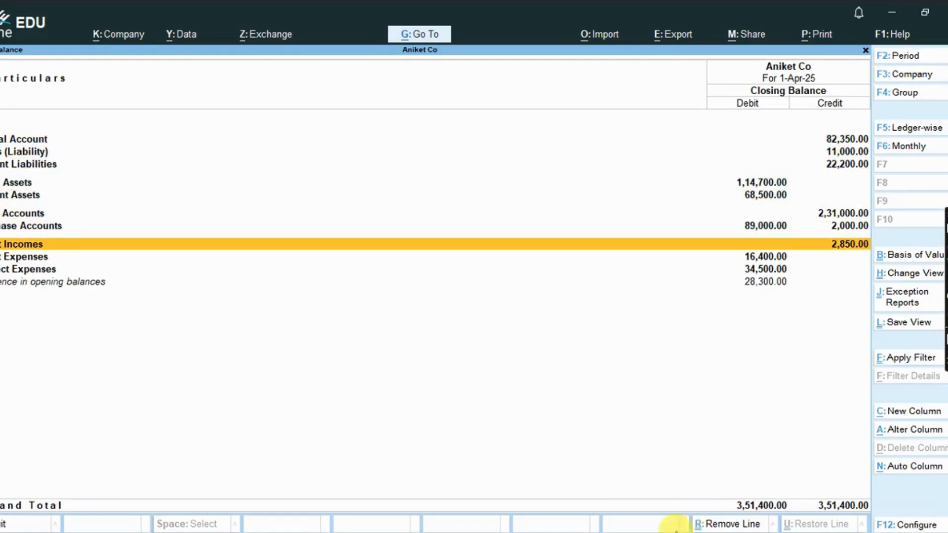
left_click(641, 532)
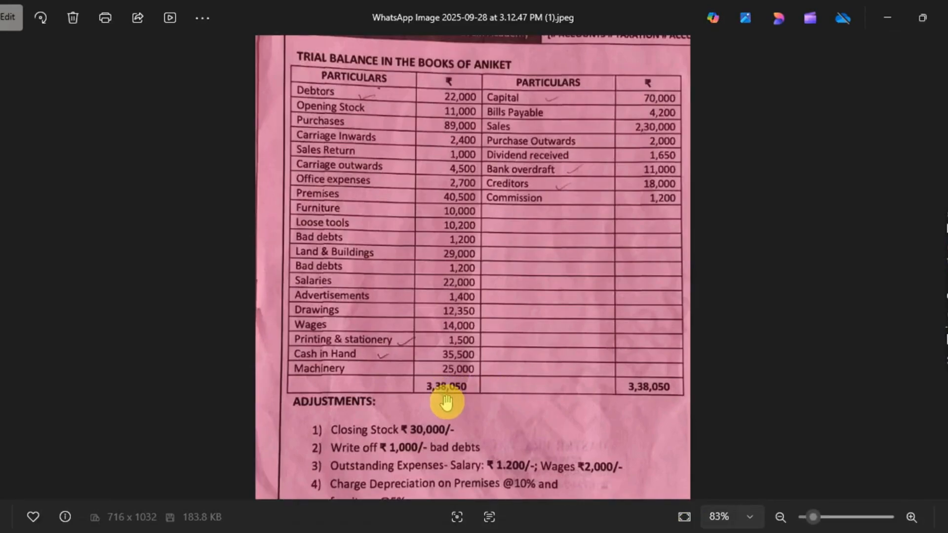
left_click(689, 532)
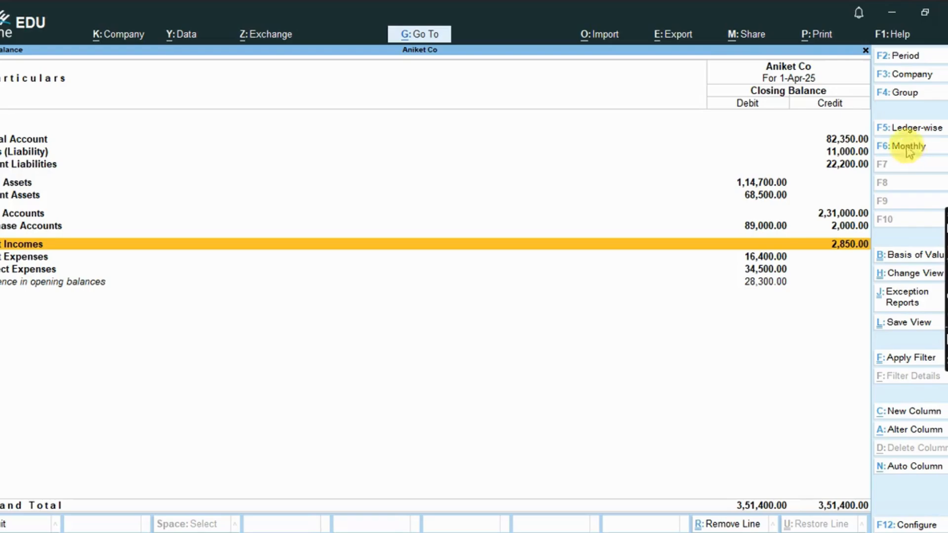
Step: Show the Trial Balance ledger-wise and go through the individual ledger balances for wrong amounts or sides
left_click(897, 134)
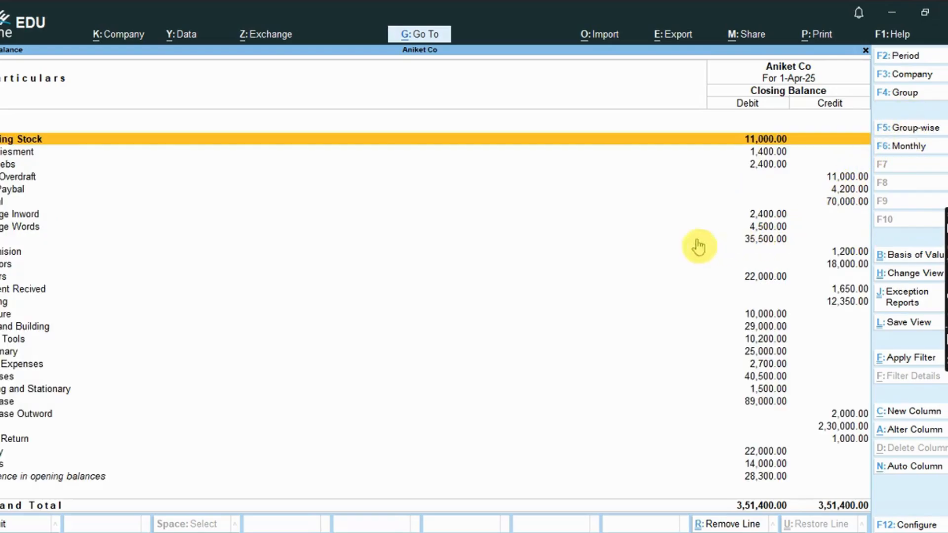
key("Down")
key("Down")
key("Down")
key("Down")
key("Down")
key("Down")
key("Down")
key("Down")
key("Down")
key("Down")
key("Down")
key("Down")
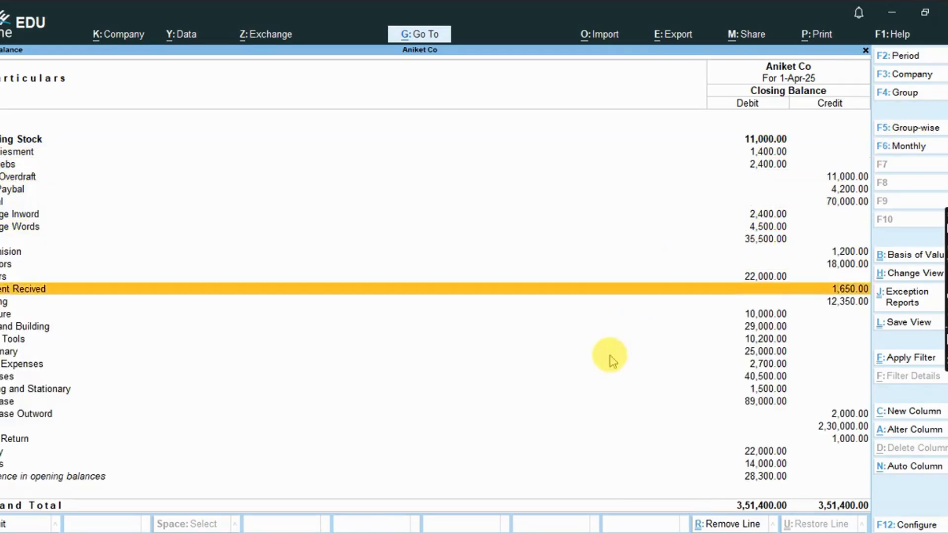
key("Down")
key("Down")
key("Down")
key("Down")
key("Down")
key("Up")
key("Up")
key("Up")
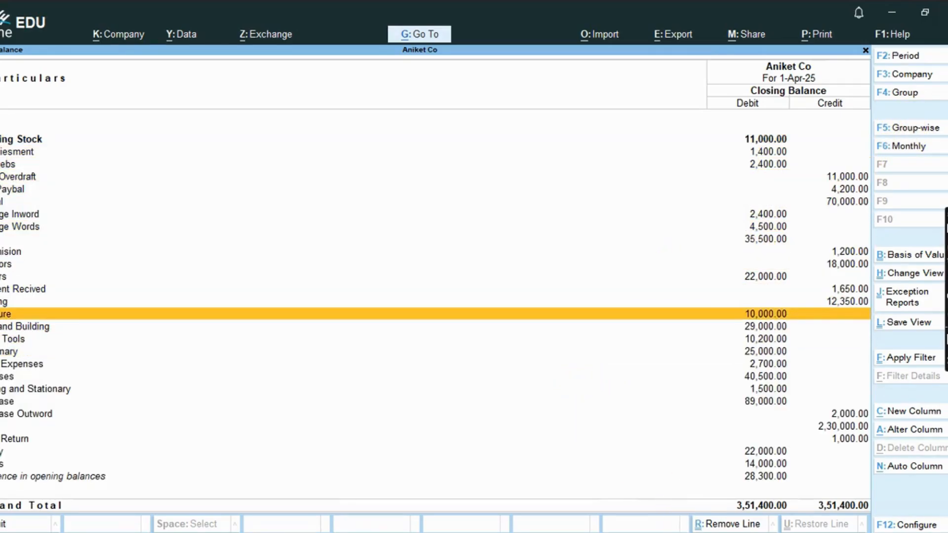
Step: Switch to the source trial balance image and compare its entries with the ledger-wise report
key("alt+Tab")
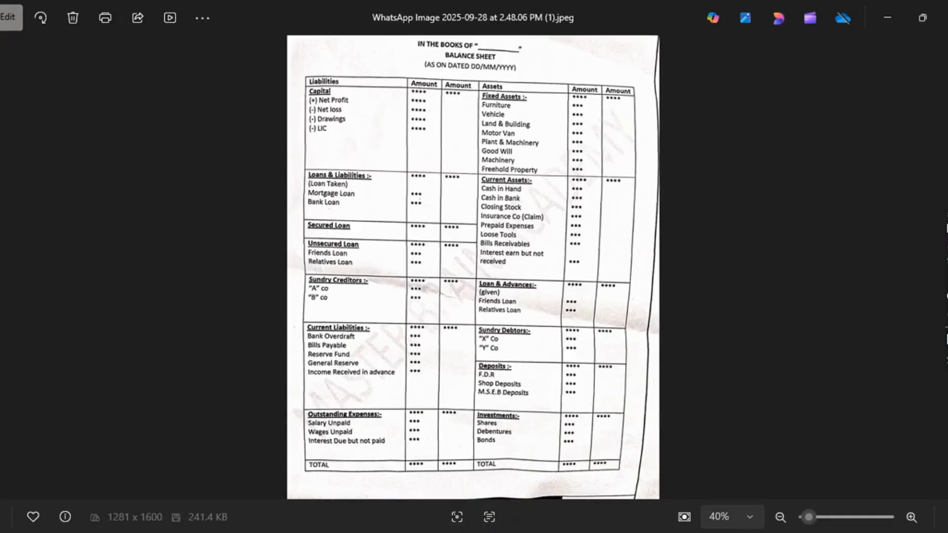
key("alt+Tab")
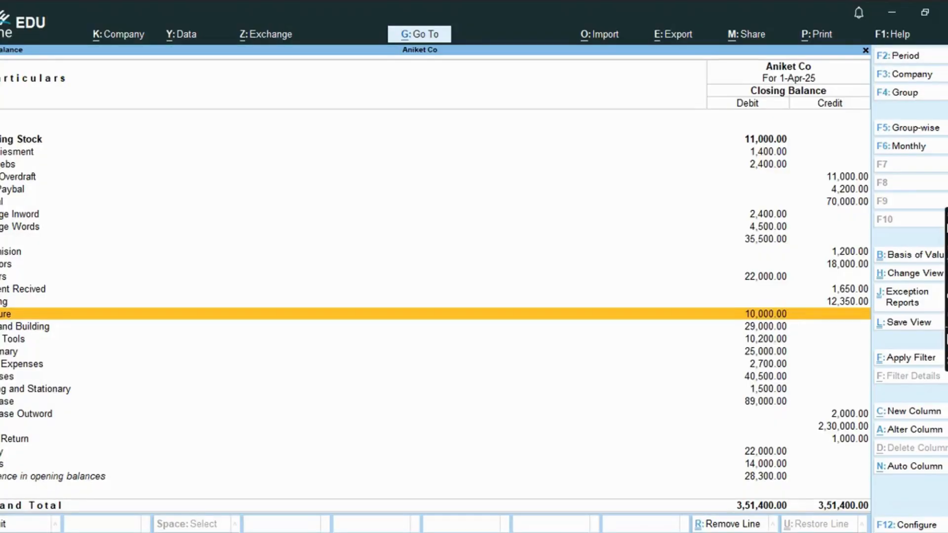
key("alt+Tab")
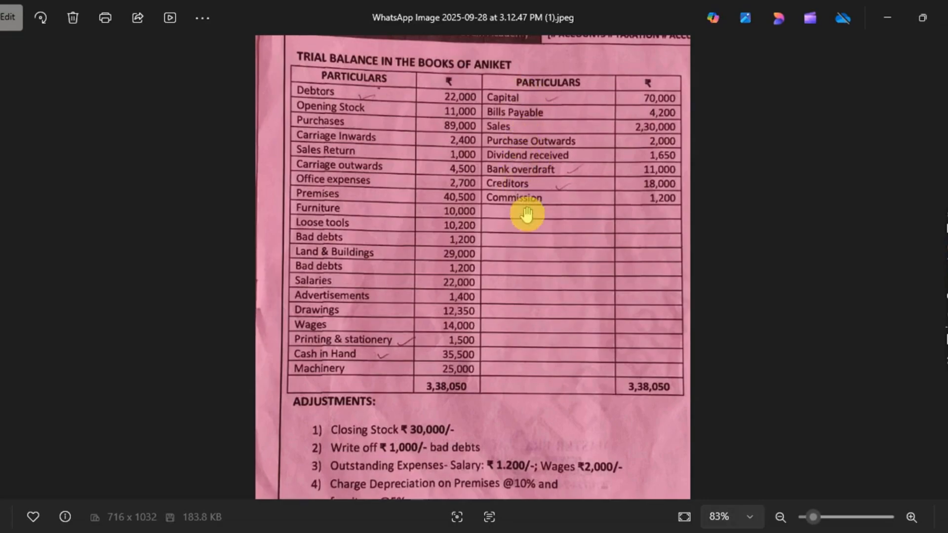
Step: Switch back to TallyPrime's ledger-wise Trial Balance, go through the ledger lines and mark the Capital line as checked
left_click(728, 531)
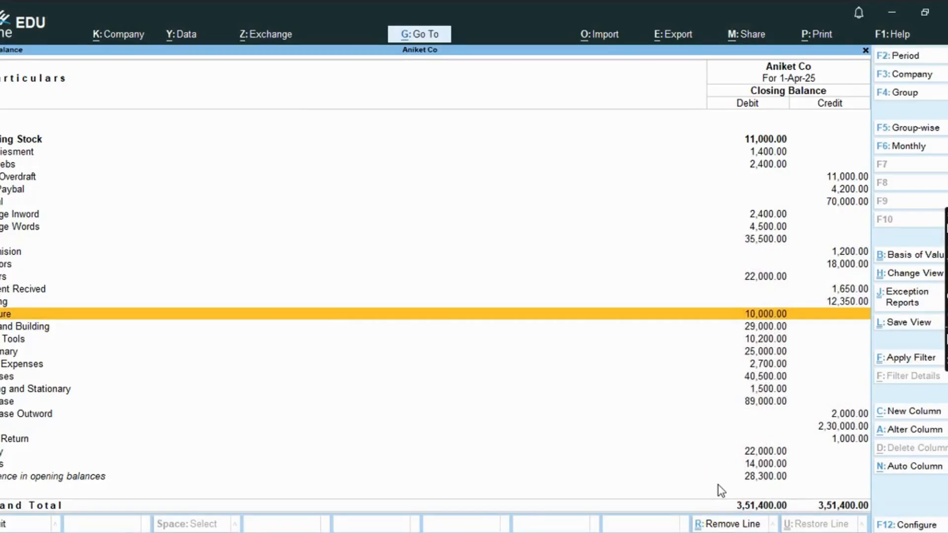
key("Up")
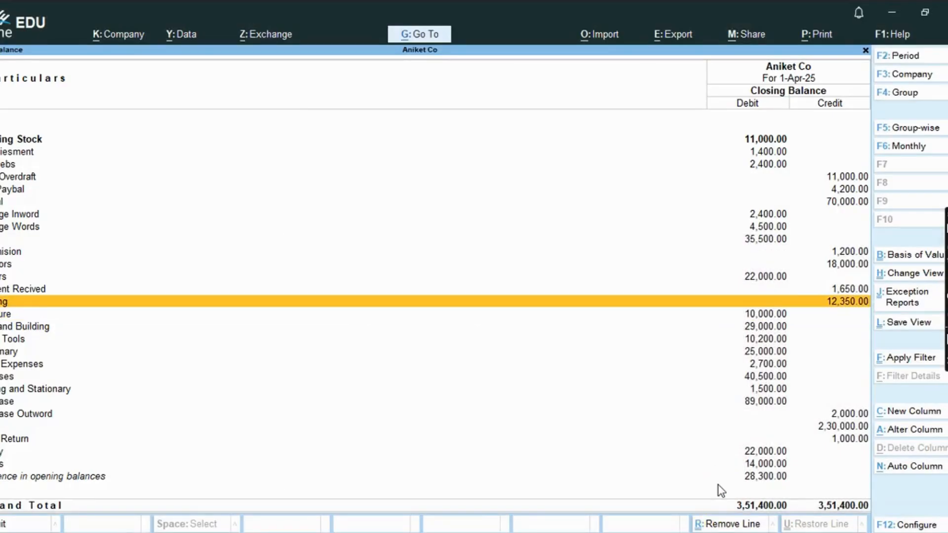
key("Up")
key("Up")
key("Up")
key("Up")
key("Up")
key("Down")
key("Down")
key("Down")
key("Down")
key("Down")
key("Up")
key("Up")
key("Up")
key("Up")
key("Up")
key("Up")
key("Up")
key("Up")
key("Up")
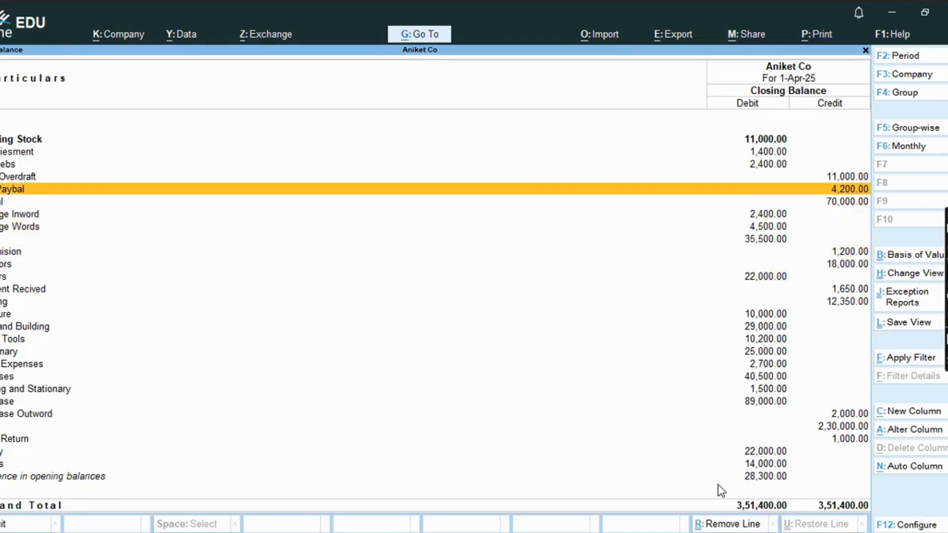
key("Down")
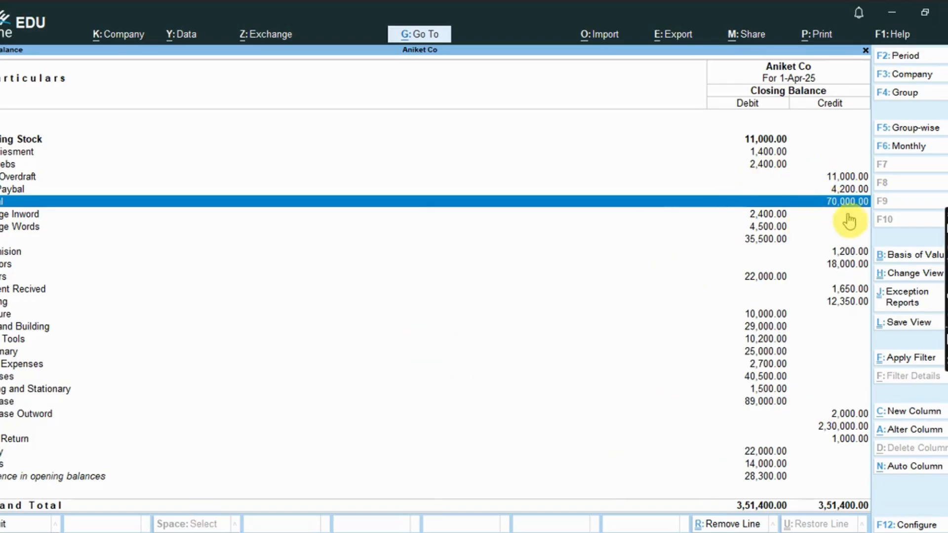
Step: Check the source trial balance image for the next credit entry and mark the Bills Payable line in the report
key("alt+Tab")
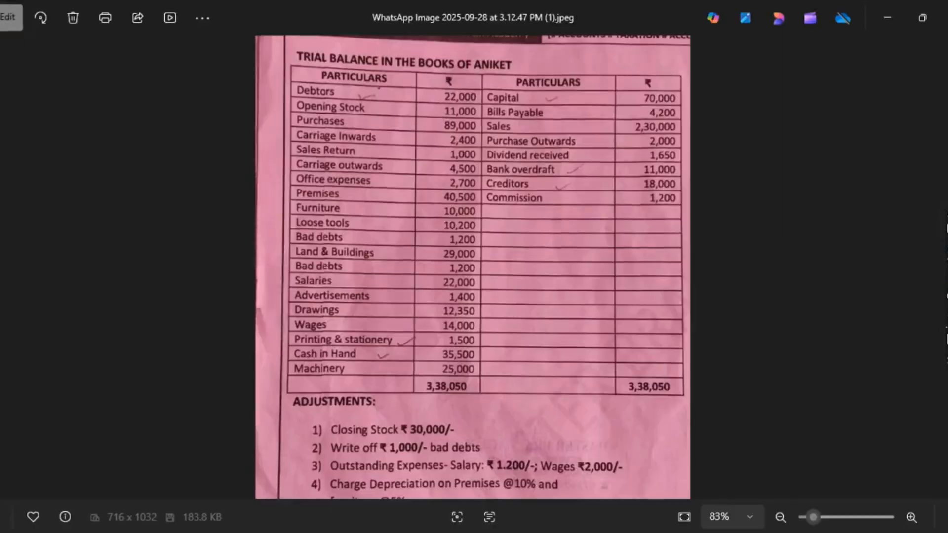
key("alt+Tab")
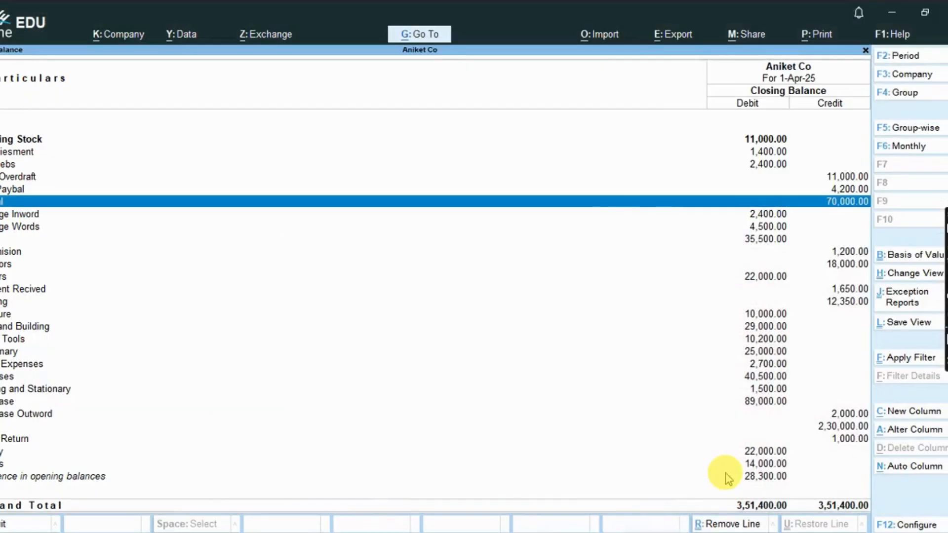
key("Up")
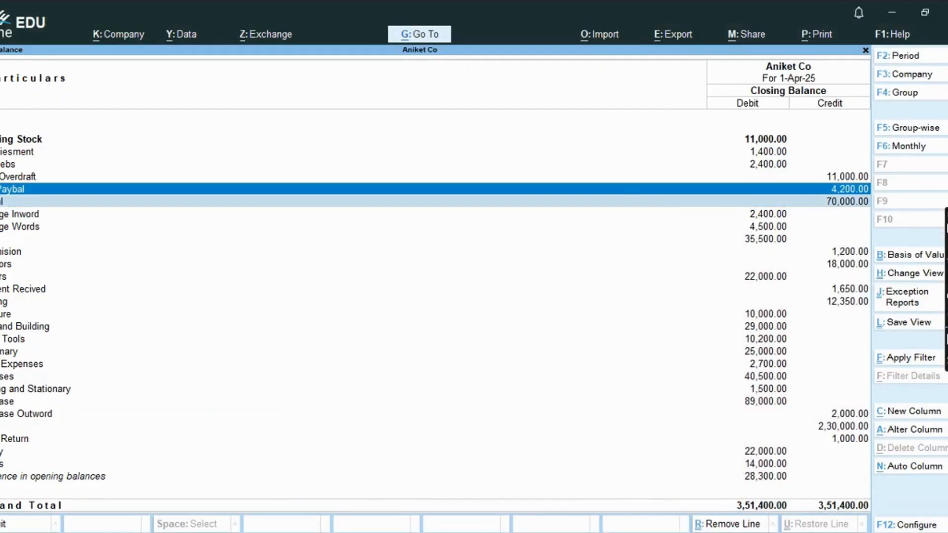
Step: Look up the Sales amount in the source trial balance and mark the matching Sales line in the report
key("alt+Tab")
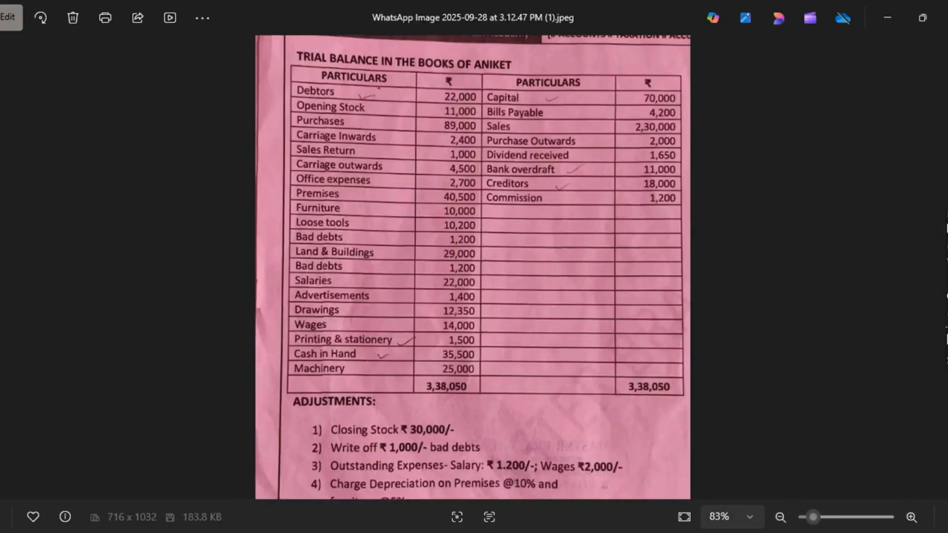
key("alt+Tab")
key("Down")
key("Down")
key("Down")
key("Down")
key("Down")
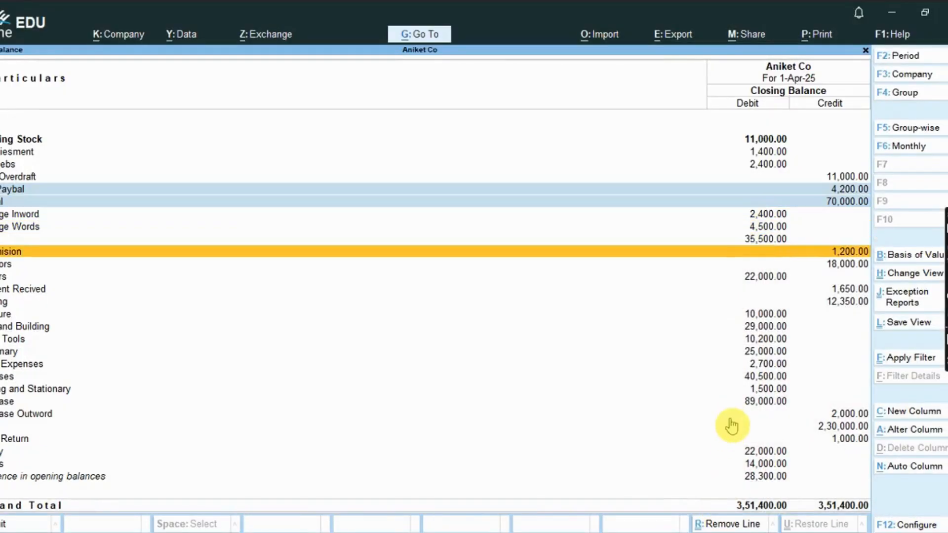
key("Down")
key("Down")
key("Down")
key("Down")
key("Down")
key("Down")
key("Down")
key("Down")
key("Down")
key("Down")
key("Down")
key("Down")
key("Down")
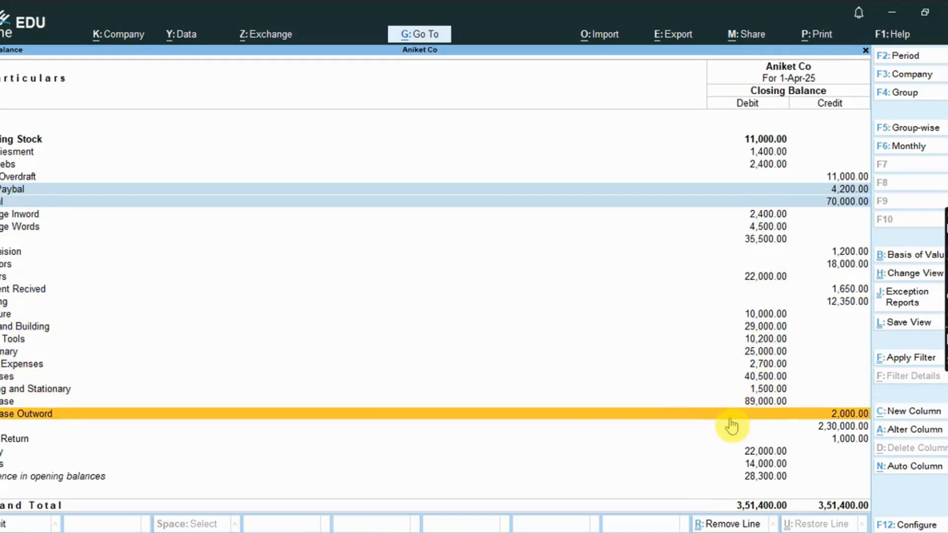
left_click(732, 425)
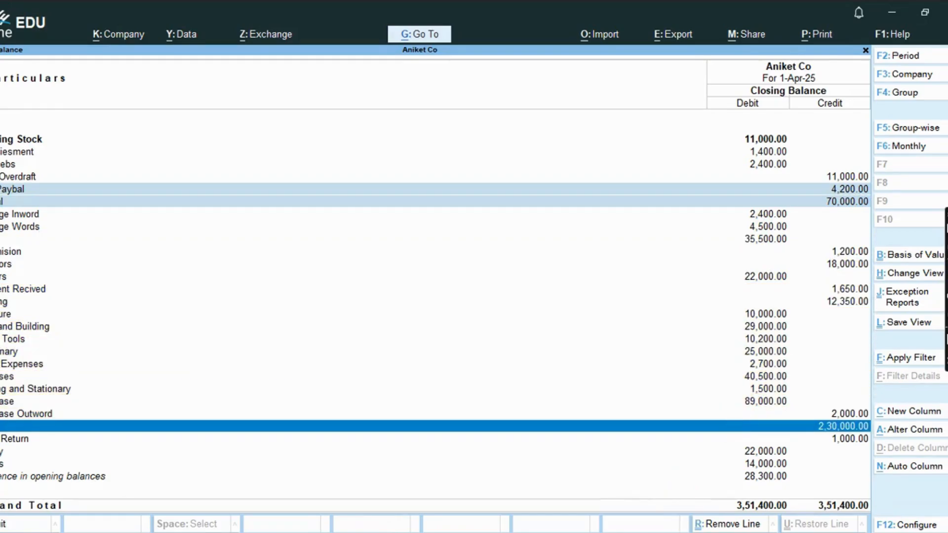
Step: Compare the Purchase Outwards entry with the source image and mark its line in the Trial Balance report
key("alt+Tab")
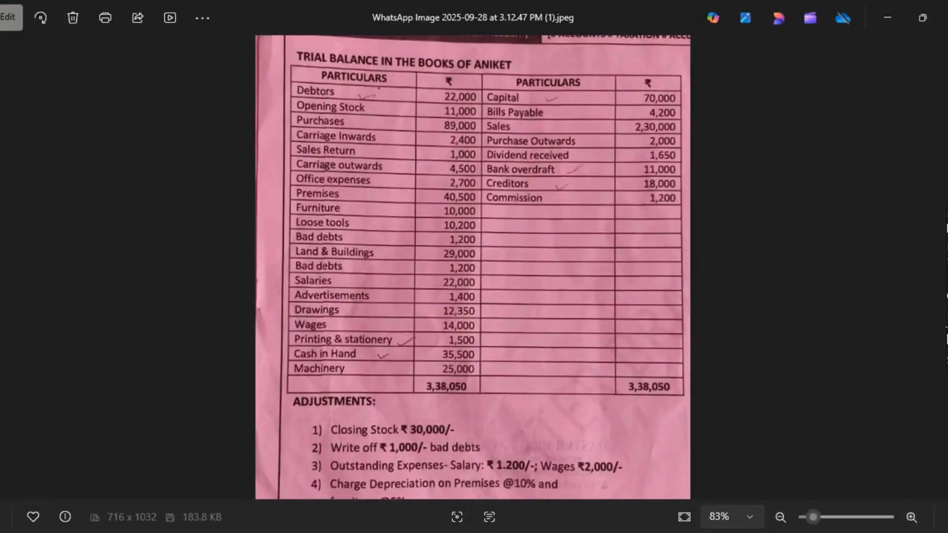
key("alt+Tab")
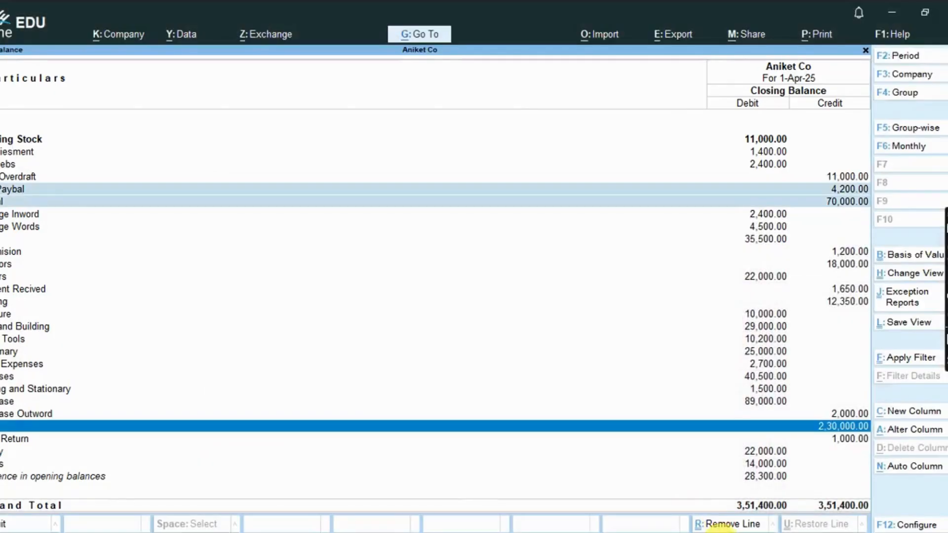
key("alt+Tab")
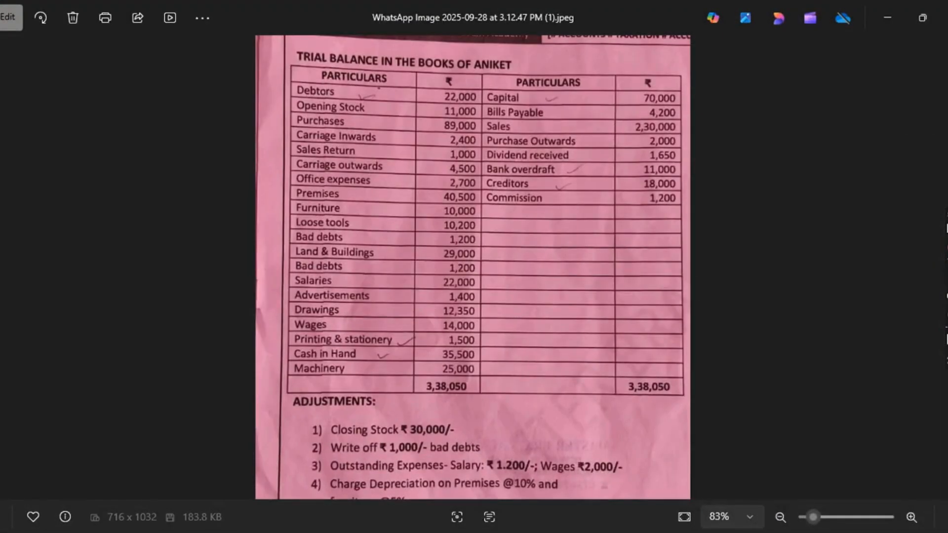
key("alt+Tab")
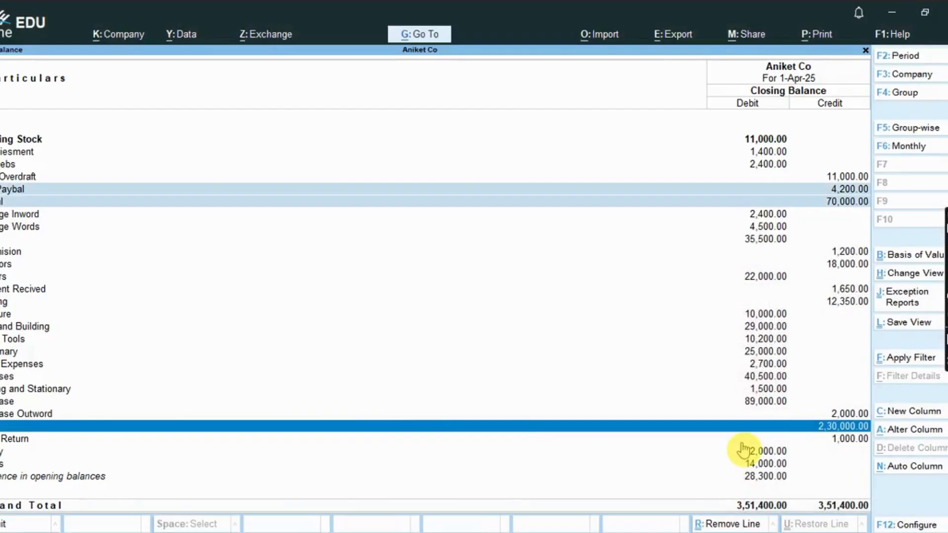
key("space")
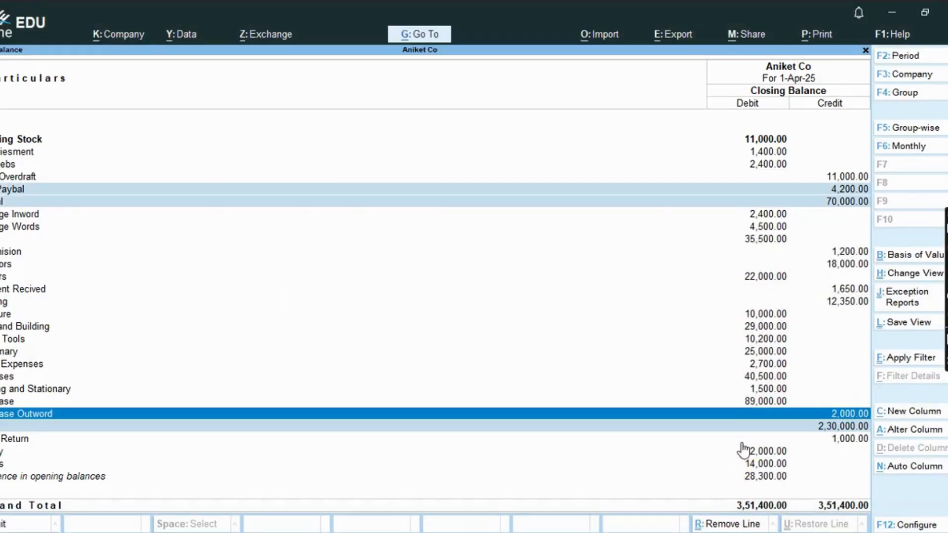
Step: Check the Dividend received entry in the source image and mark the corresponding ledger line in the report
key("alt+Tab")
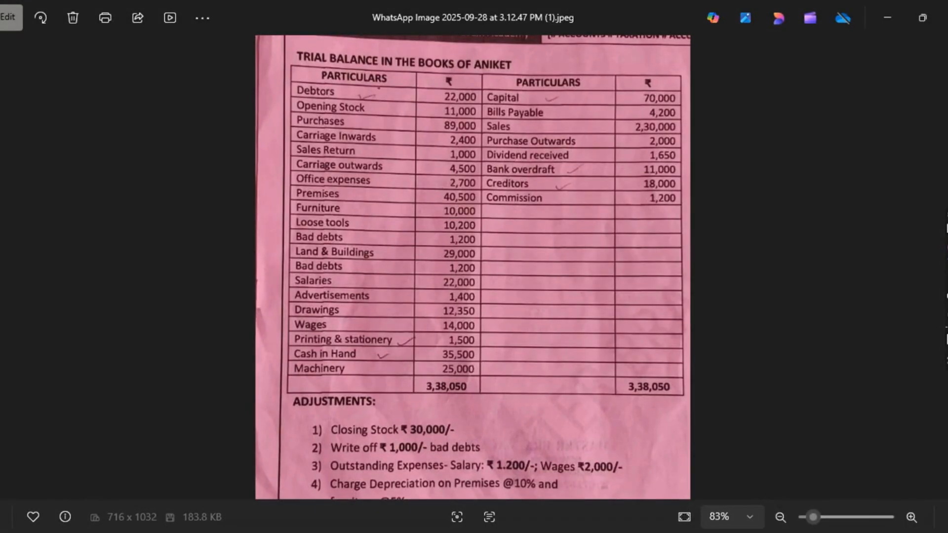
key("alt+Tab")
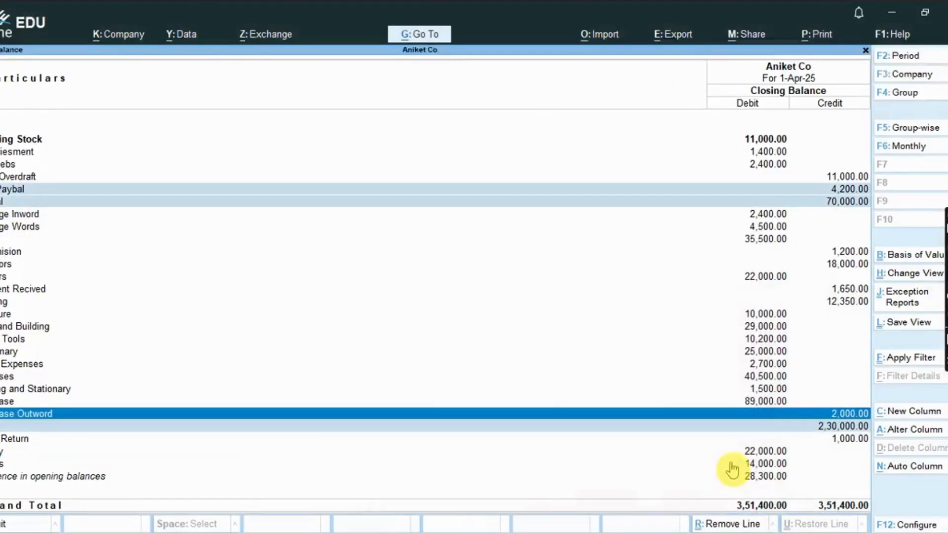
key("space")
key("space")
key("Up")
key("Up")
key("Up")
key("Up")
key("Up")
key("Up")
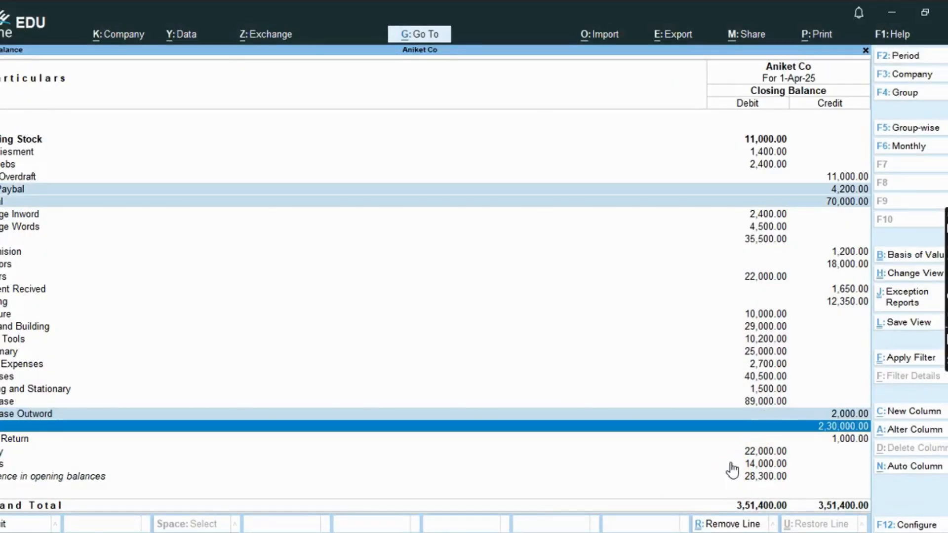
key("Up")
key("Up")
key("Up")
key("Up")
key("Up")
key("Up")
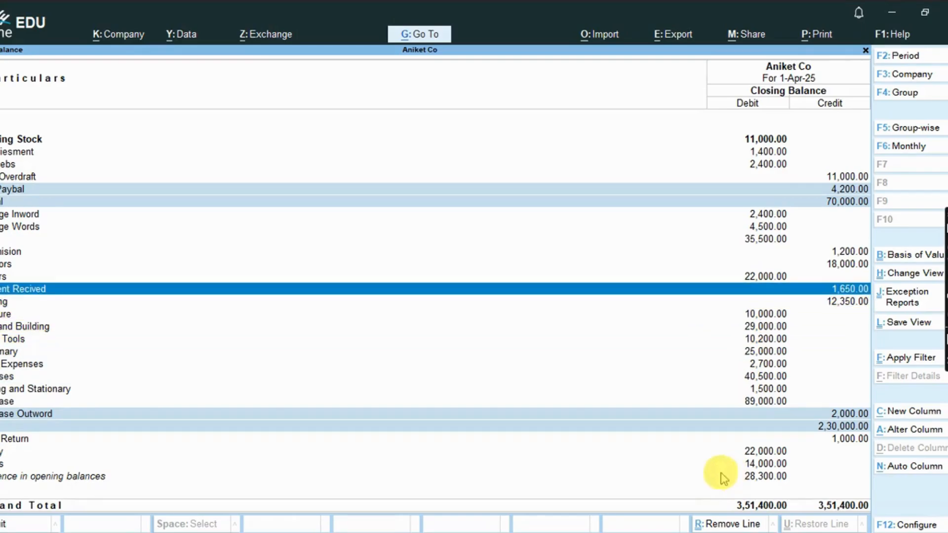
Step: Verify the Bank overdraft amount against the source image and mark the Bank Overdraft line in the report
key("alt+Tab")
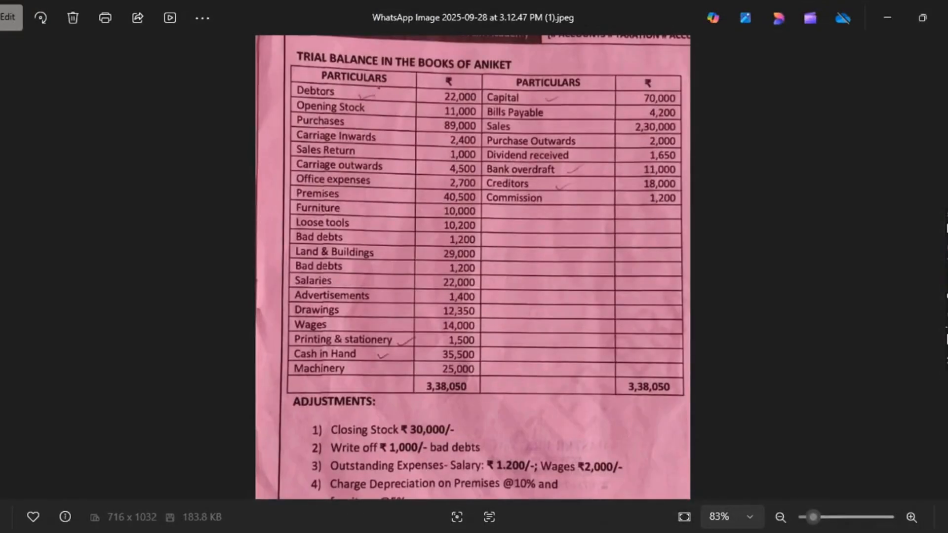
key("alt+Tab")
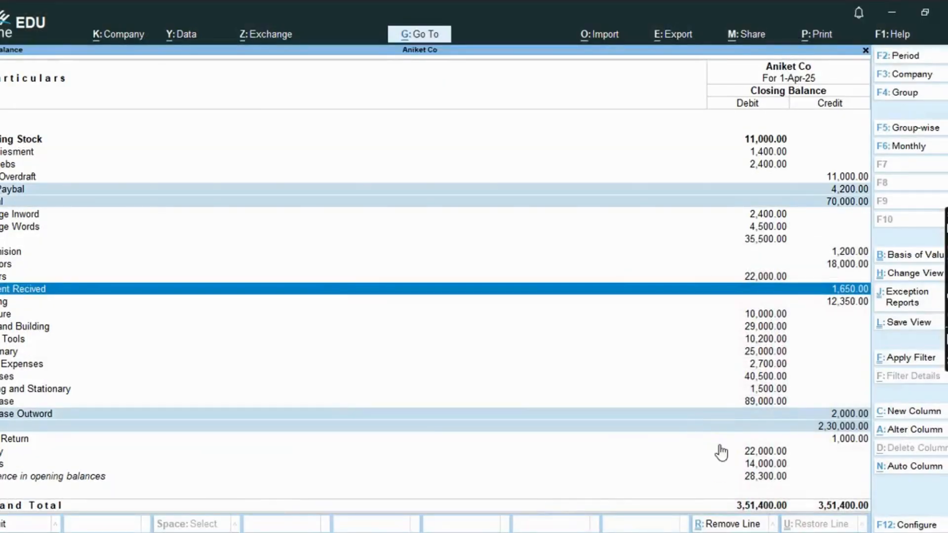
key("alt+Tab")
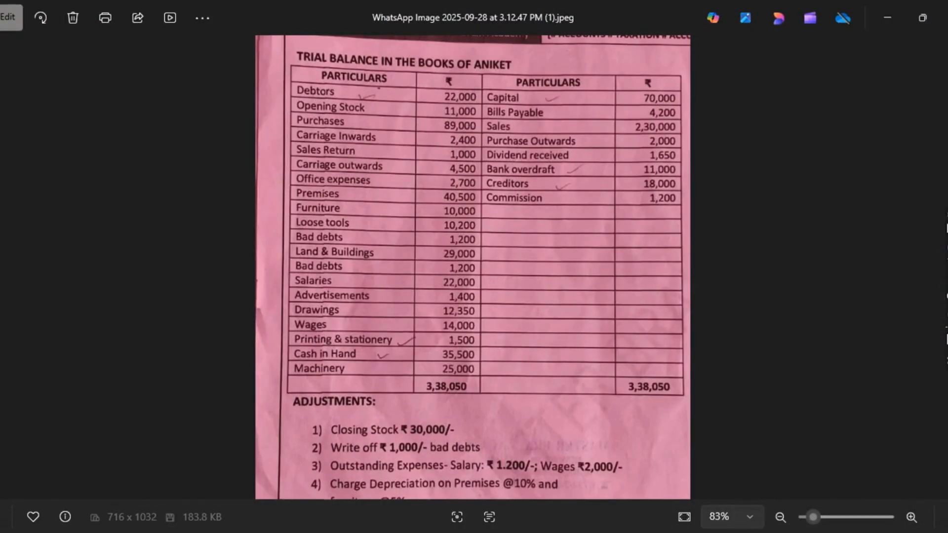
key("alt+Tab")
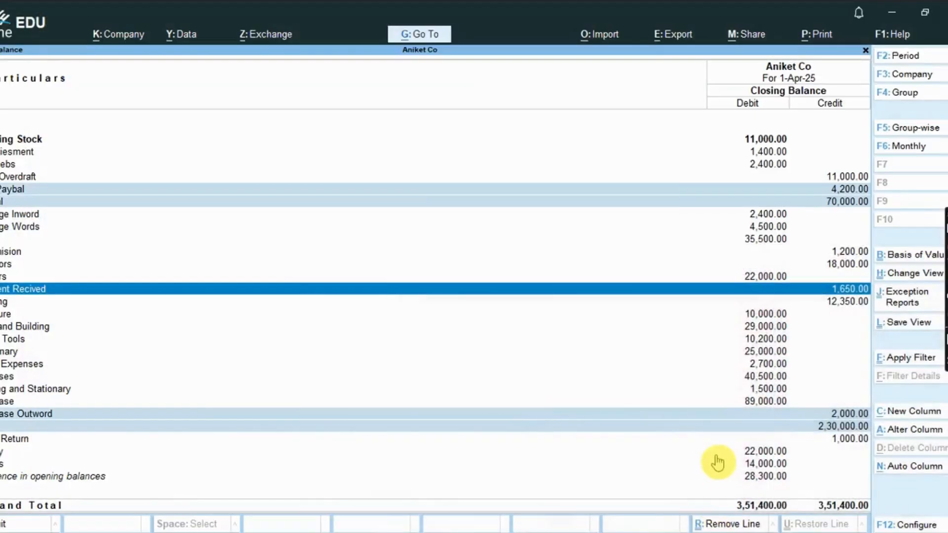
key("Up")
key("Up")
key("Up")
key("Up")
key("Up")
key("Up")
key("Up")
key("Up")
key("Up")
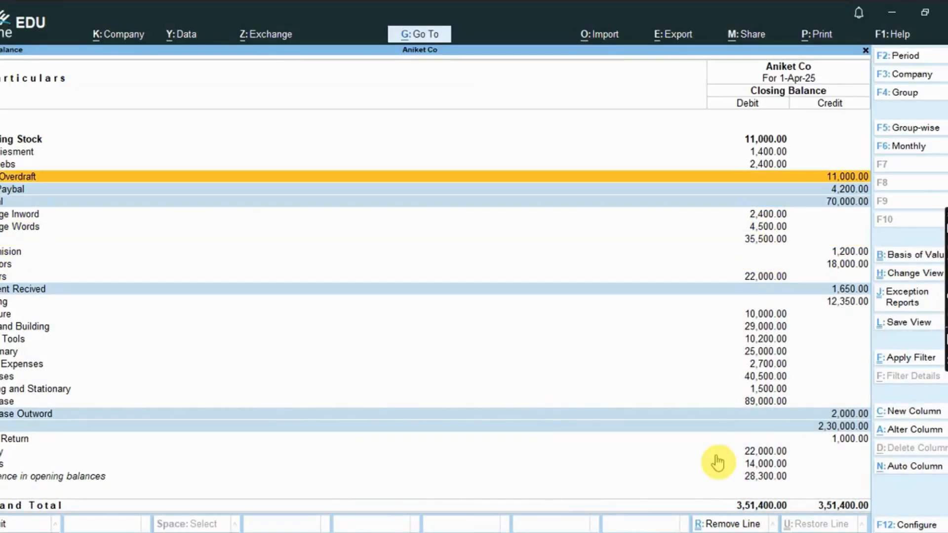
key("space")
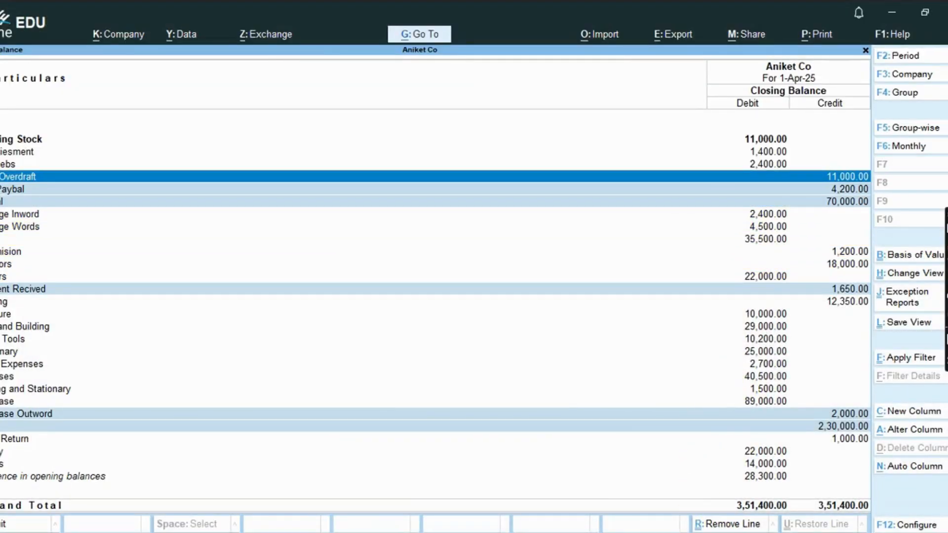
Step: Compare the Creditors balance with the source trial balance and mark the Creditors line in the report
key("alt+Tab")
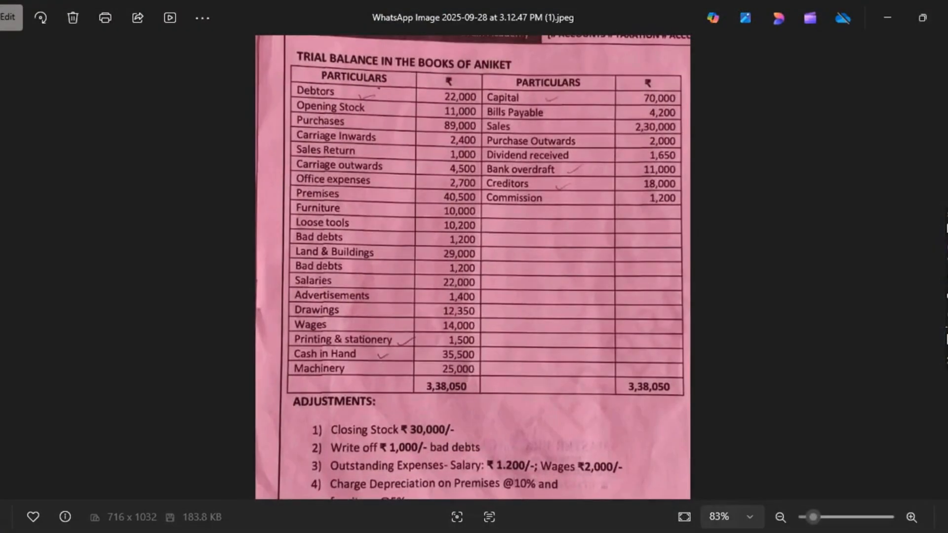
key("alt+Tab")
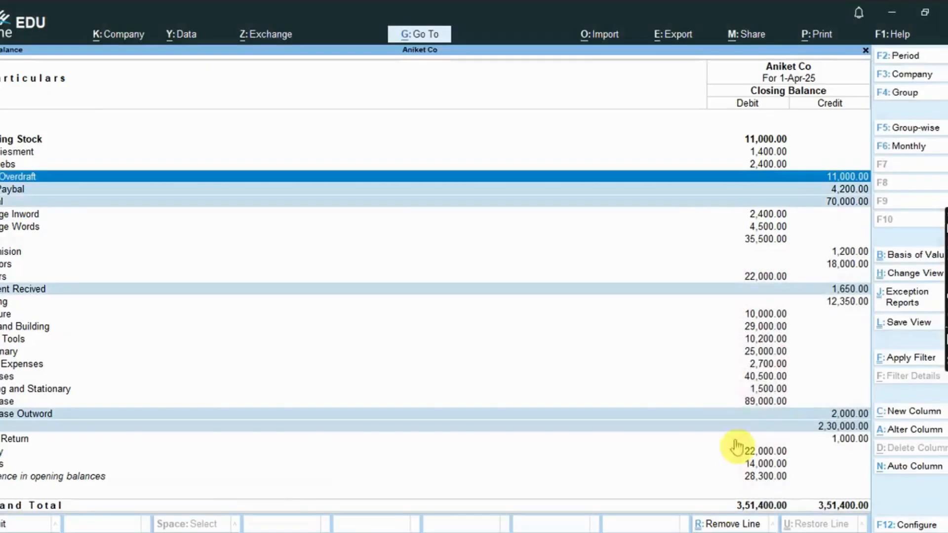
left_click(807, 266)
key("space")
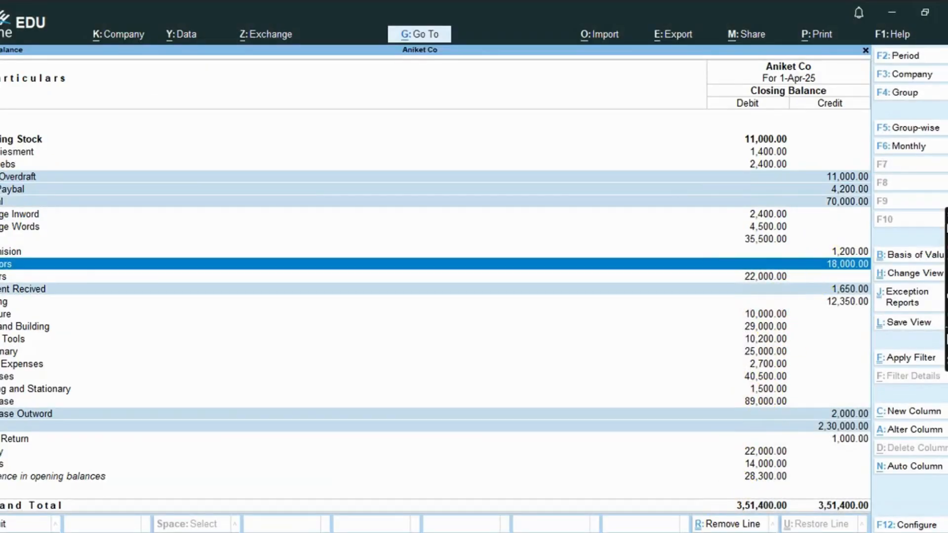
Step: Check the Commission entry against the source image, mark its line in the report, and compare the credit side with the source again
key("alt+Tab")
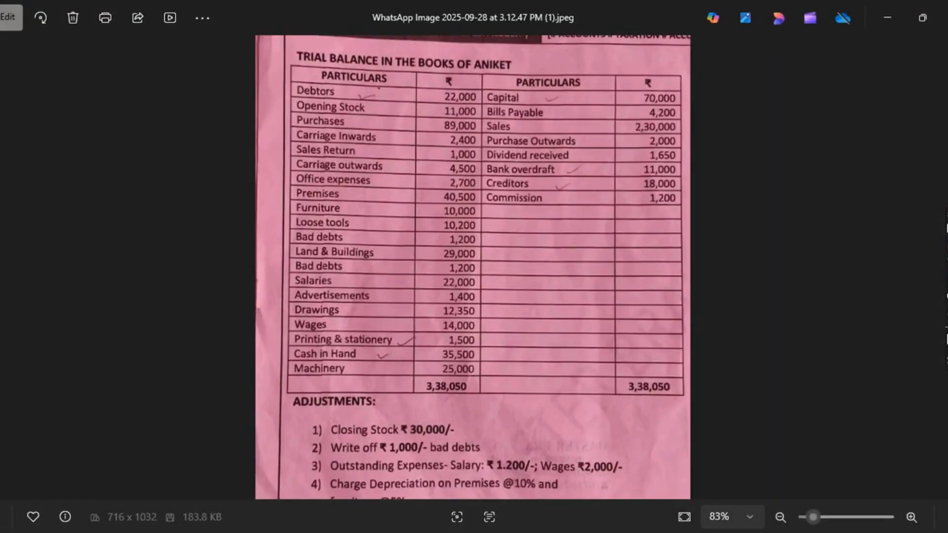
key("alt+Tab")
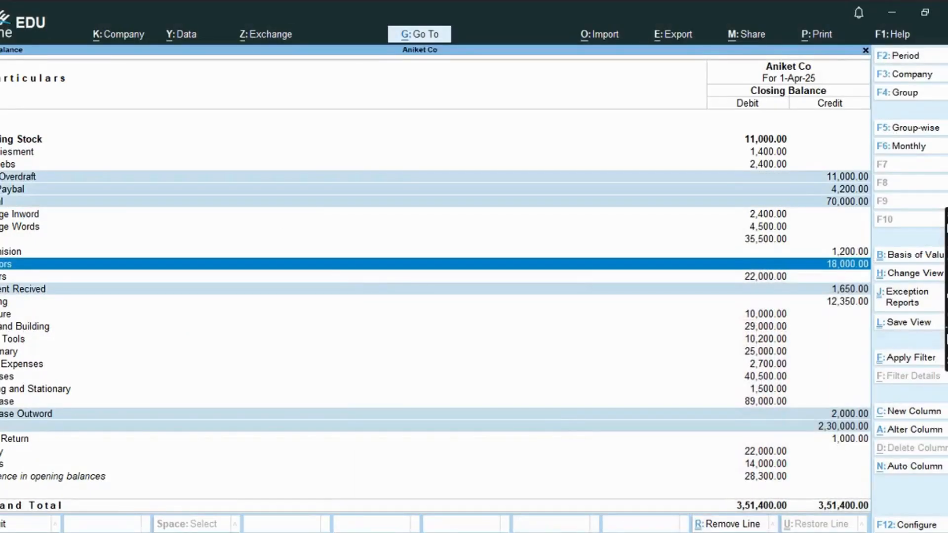
key("alt+Tab")
key("alt+Tab")
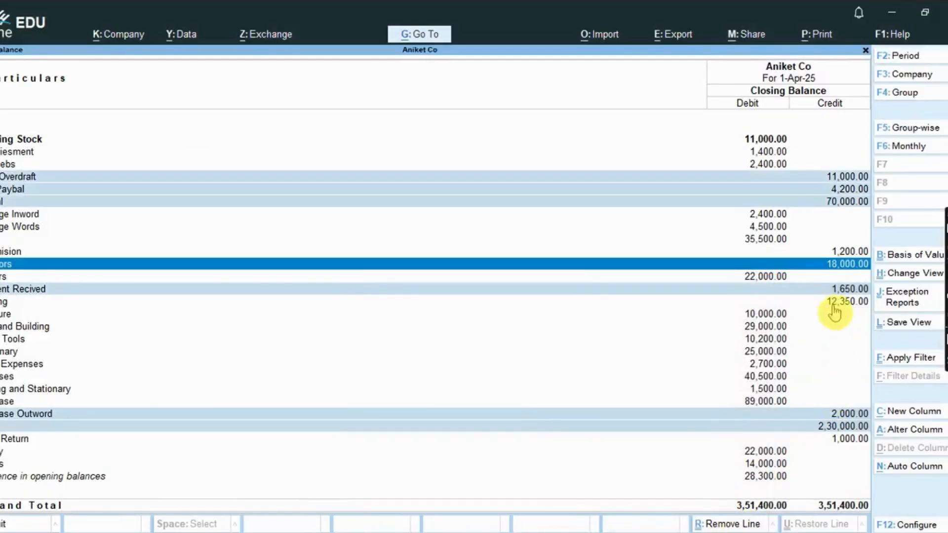
left_click(823, 252)
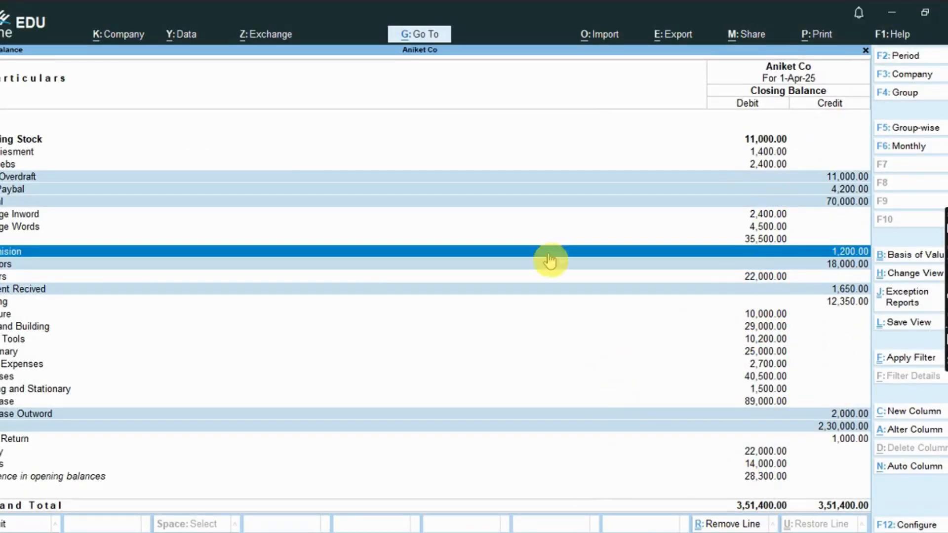
key("alt+Tab")
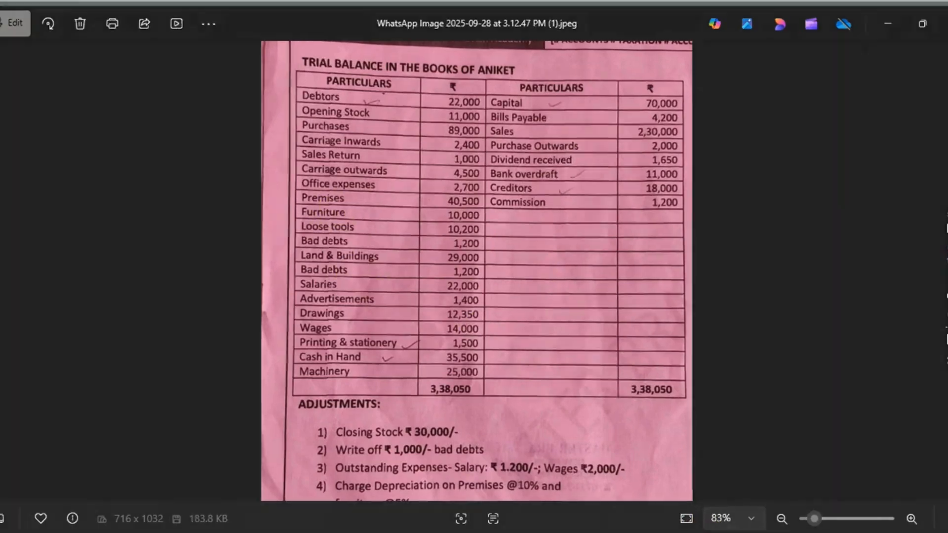
key("alt+Tab")
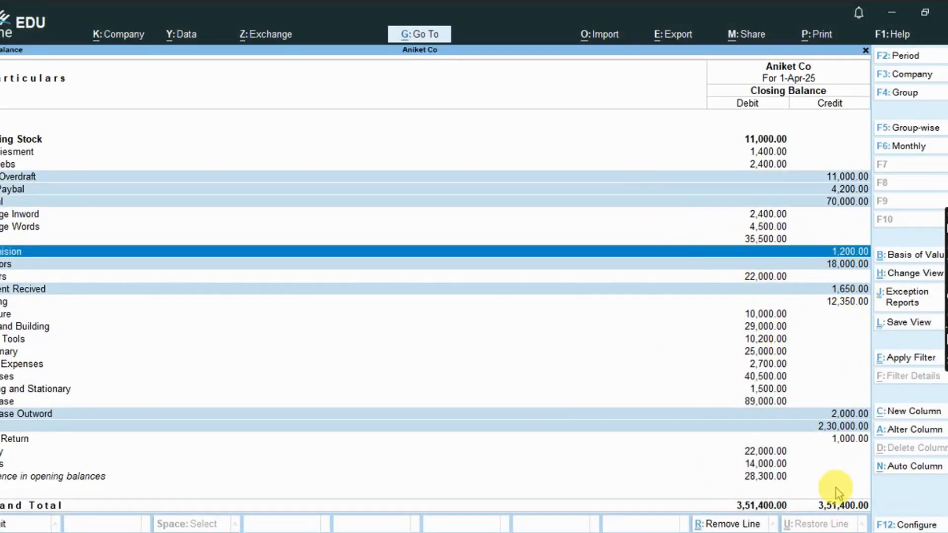
left_click(826, 307)
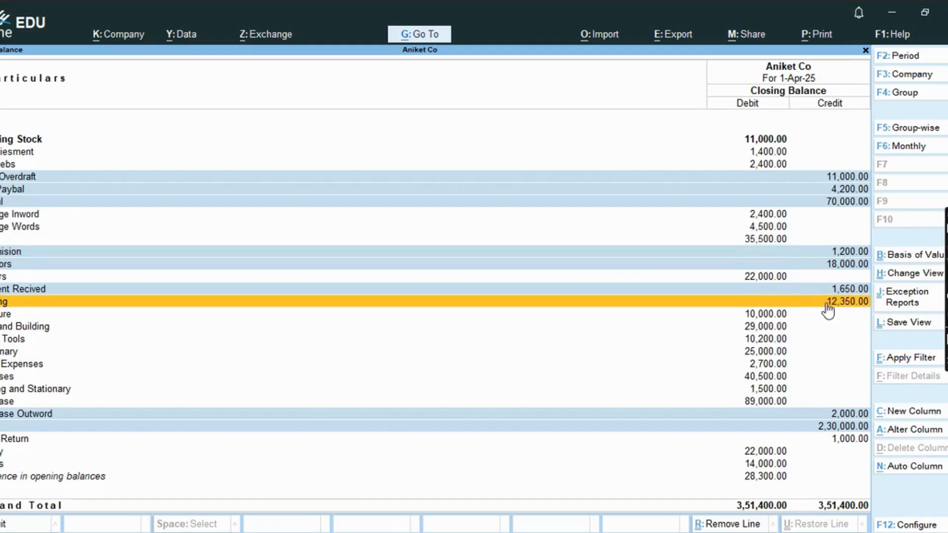
left_click(828, 307)
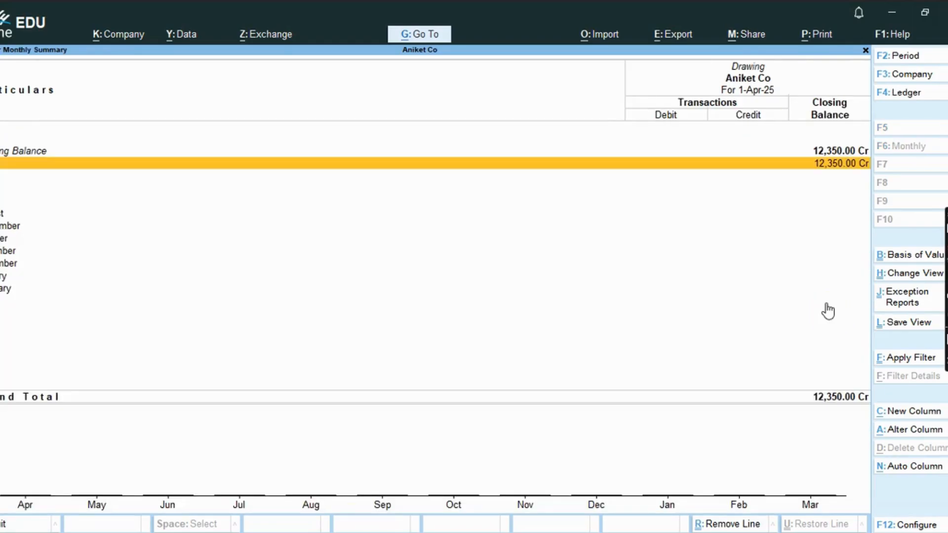
key("alt")
key("alt")
key("Escape")
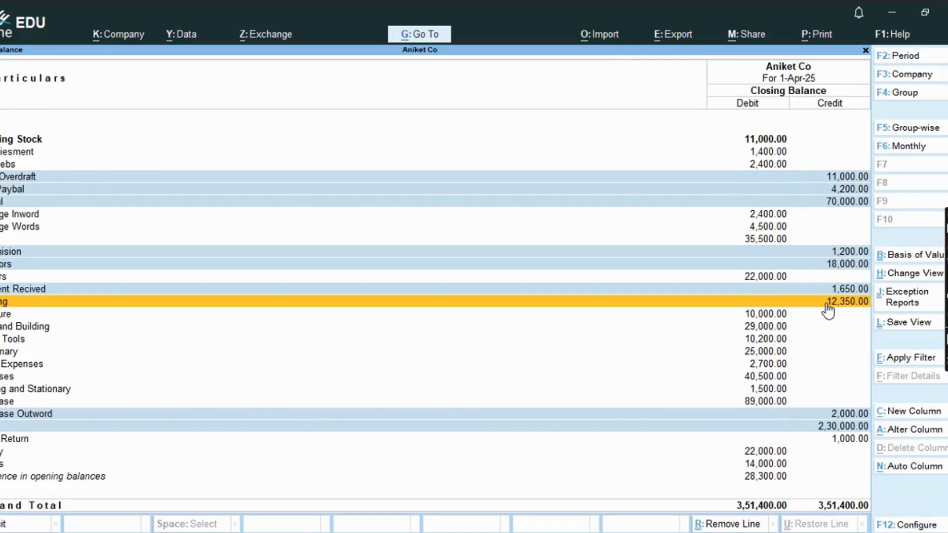
key("alt")
key("Escape")
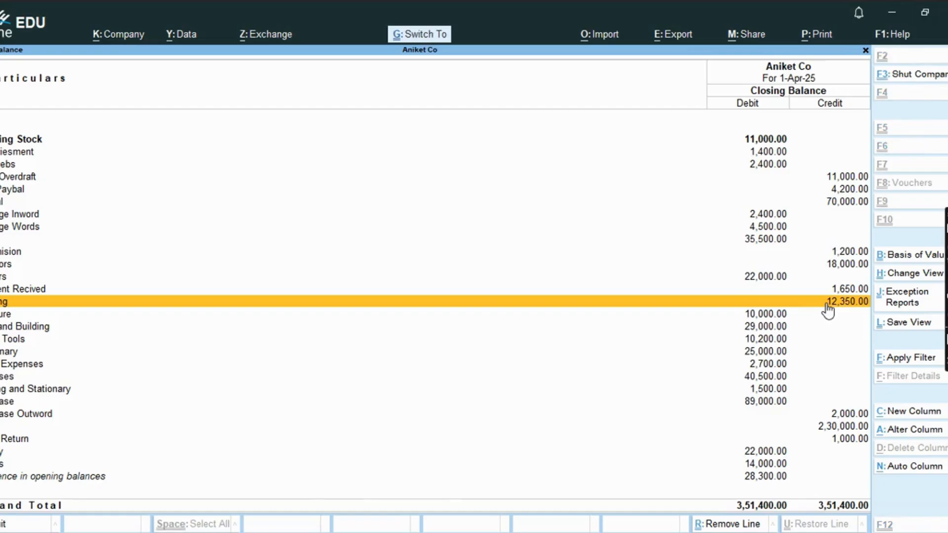
key("ctrl+Return")
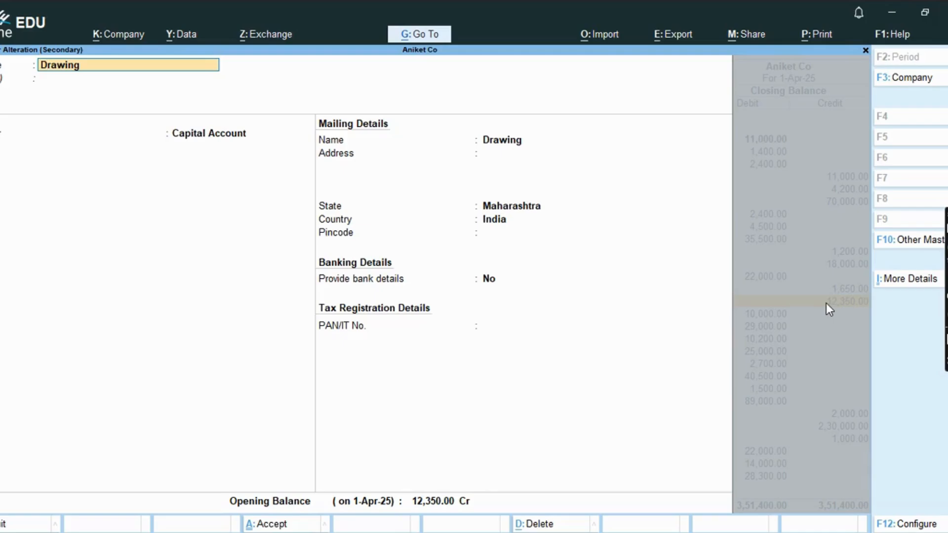
key("BackSpace")
key("Escape")
key("y")
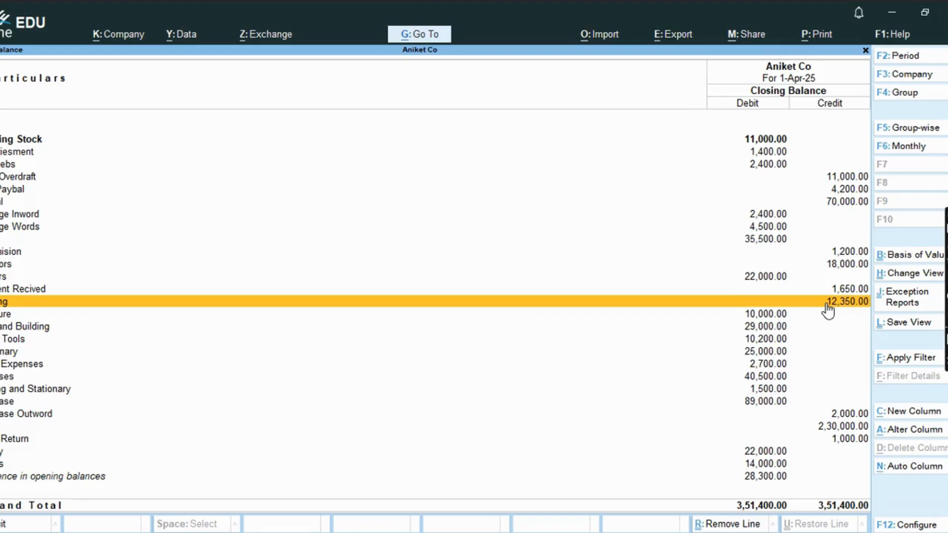
Step: Alter the Drawing ledger so its opening balance of 12,350 is on the Dr side, and accept the change
key("Down")
key("Up")
key("Up")
key("Down")
key("ctrl+Return")
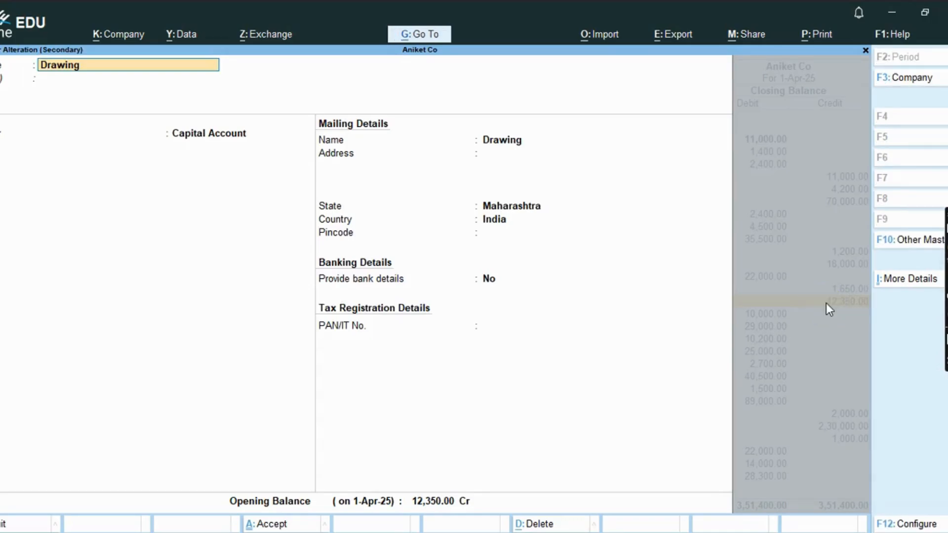
key("Return")
key("Return")
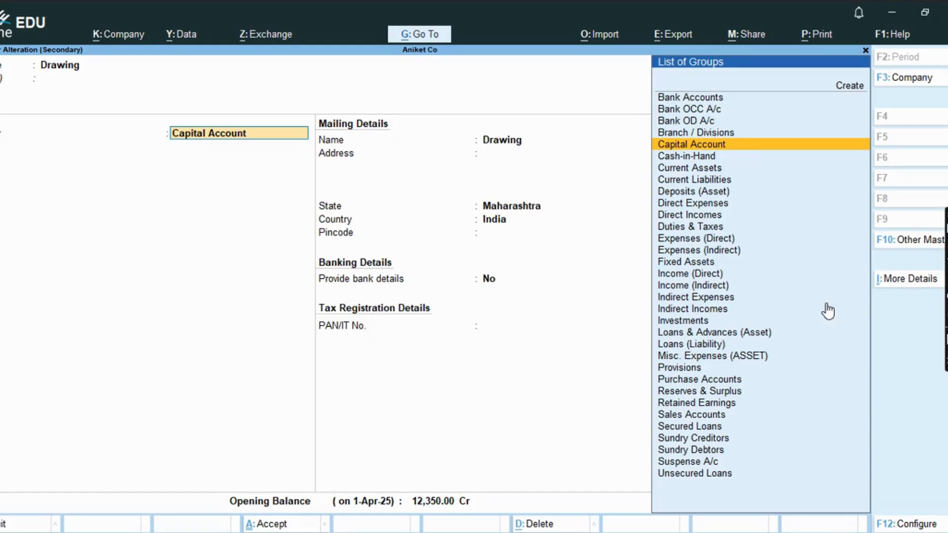
left_click(825, 303)
key("Return")
key("Return")
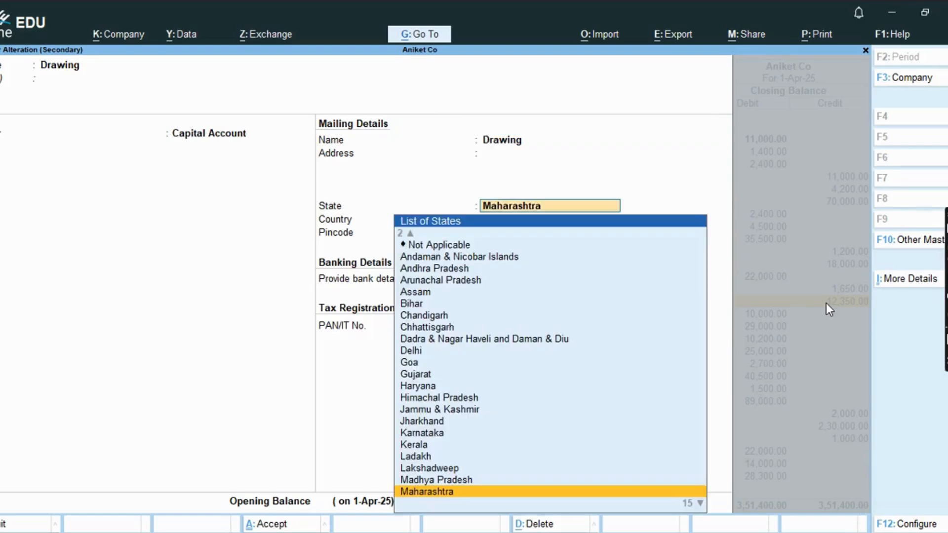
key("Return")
key("Return")
key("Return")
key("Return")
key("Return")
key("Return")
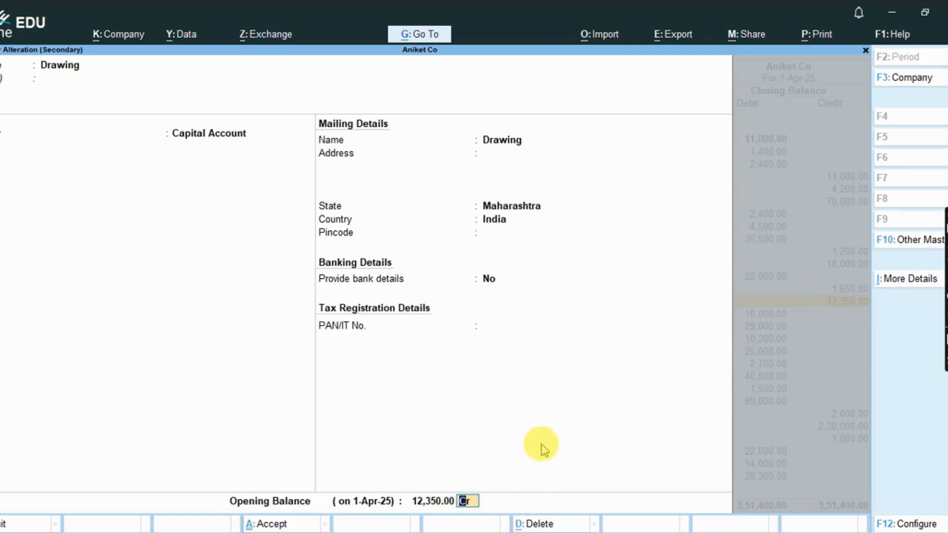
key("d")
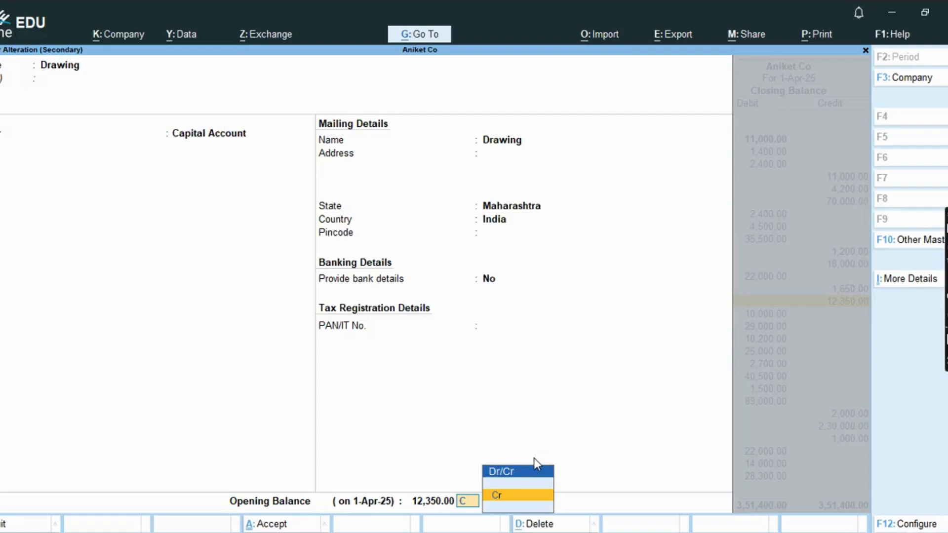
key("BackSpace")
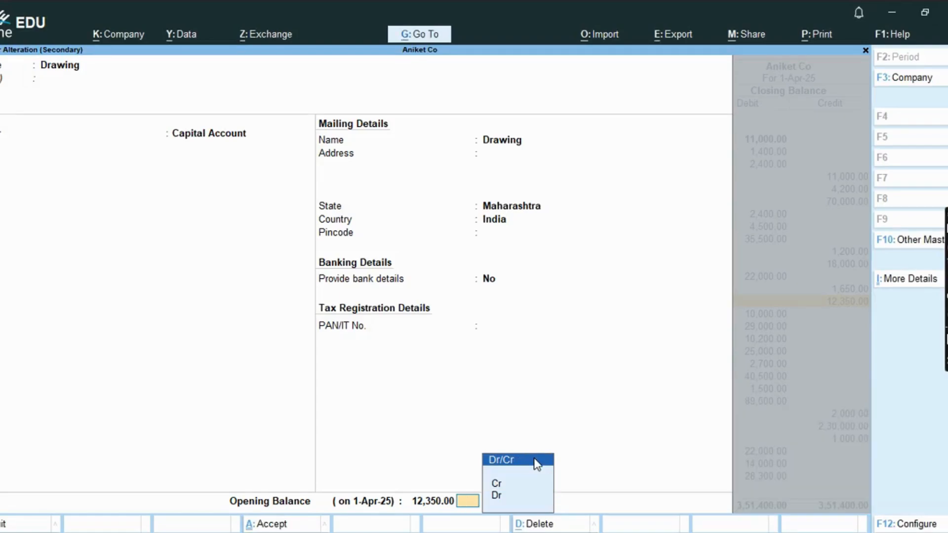
type("dr")
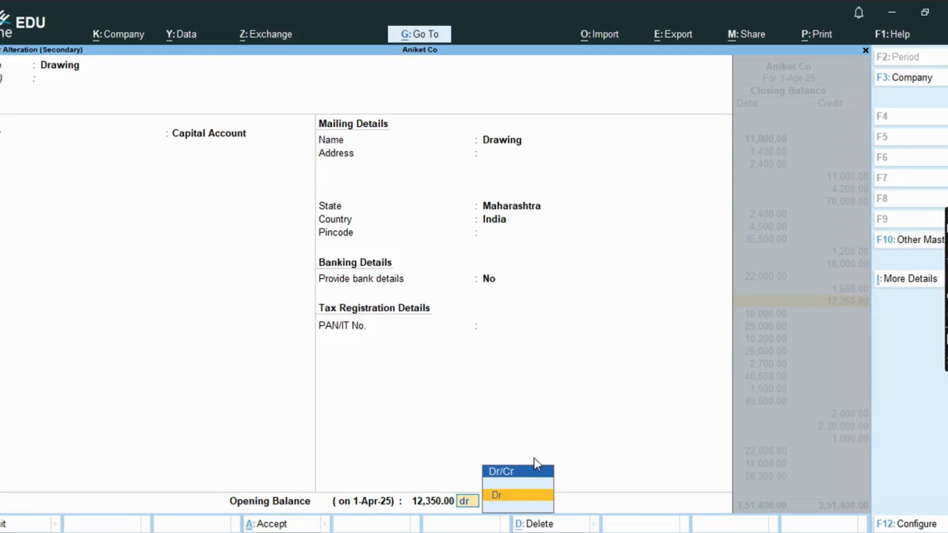
key("Return")
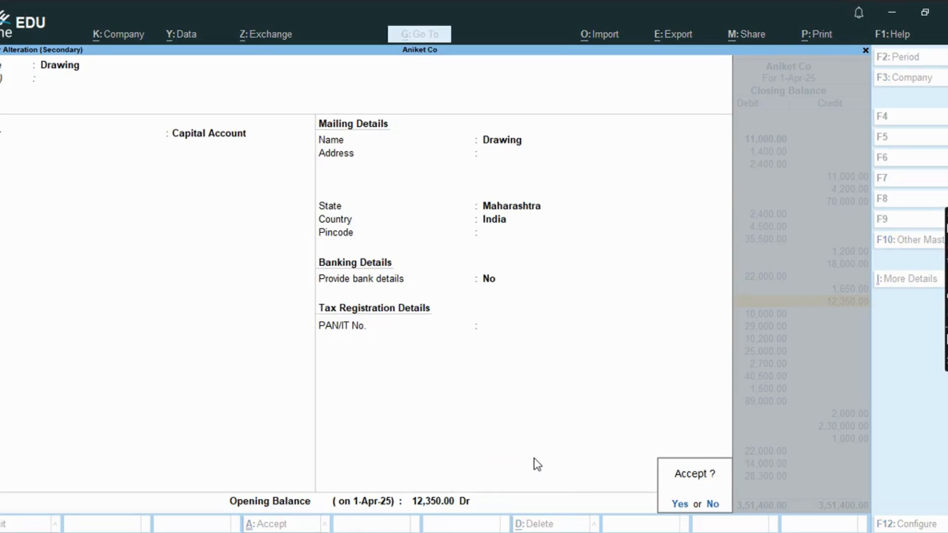
key("Return")
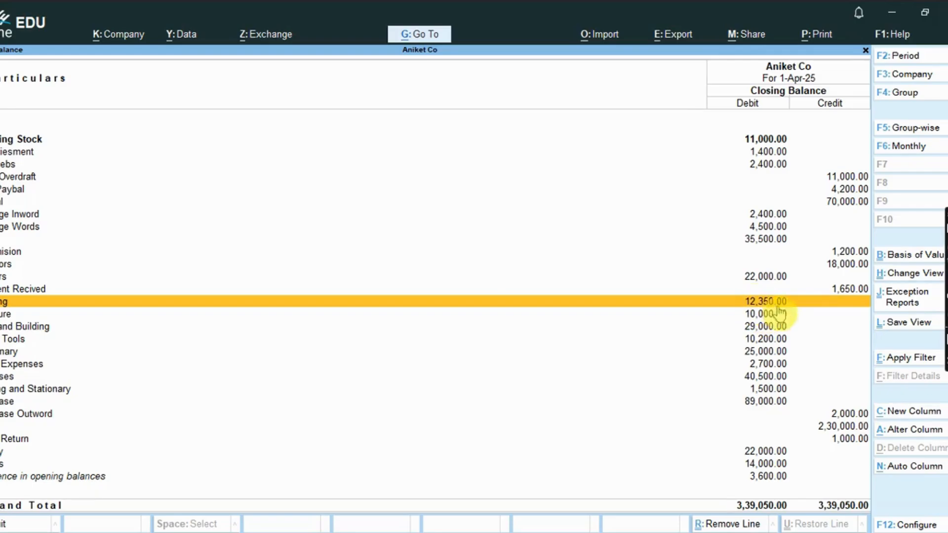
left_click(835, 442)
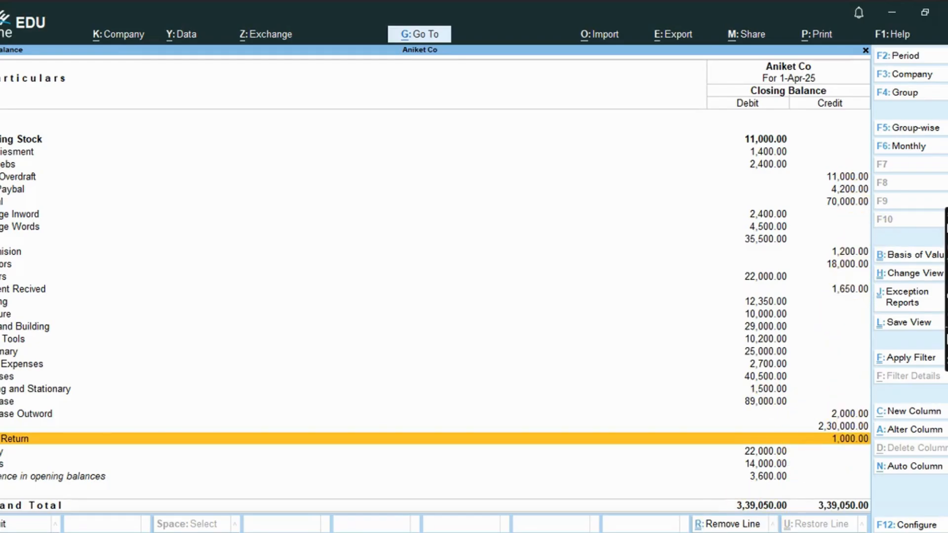
left_click(713, 532)
left_click(755, 444)
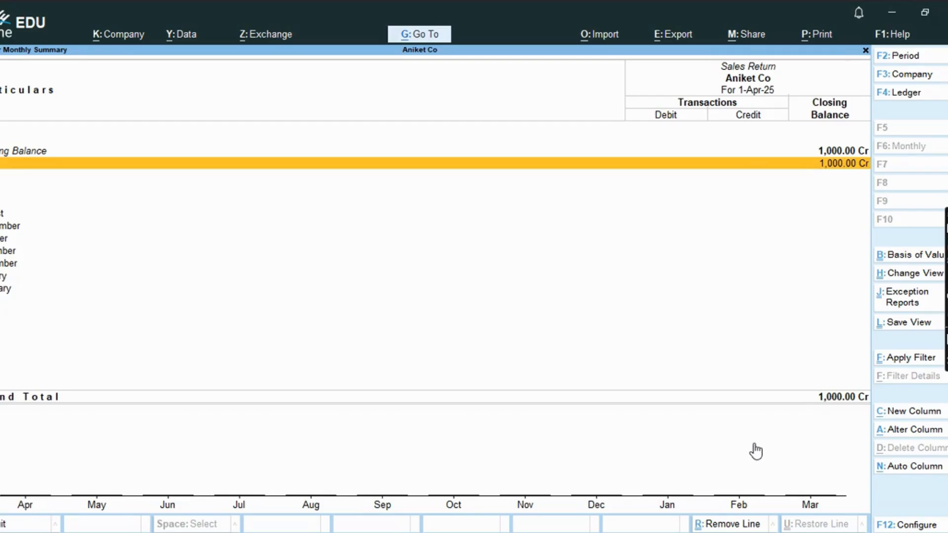
key("Escape")
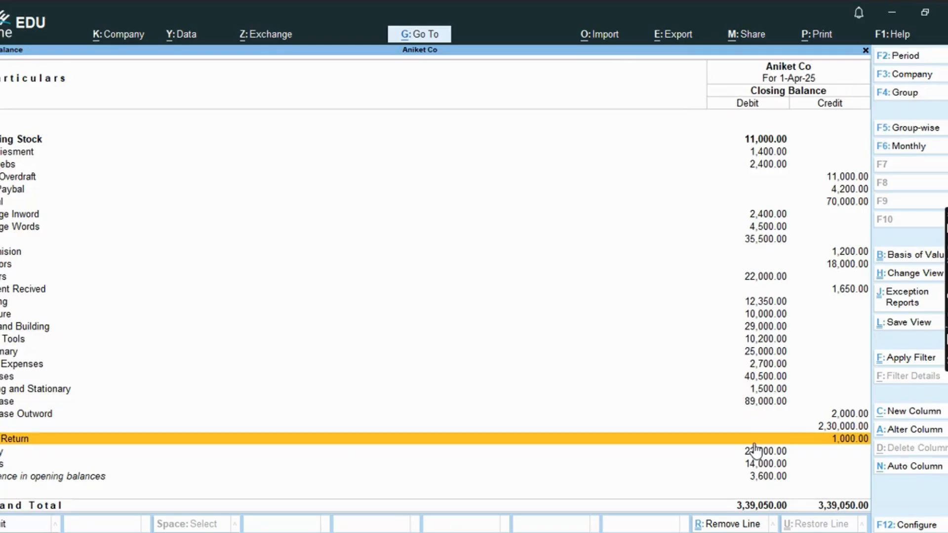
Step: Alter the Sales Return ledger, check its entry in the source image, set its 1,000 opening balance to Dr and accept
key("ctrl+Return")
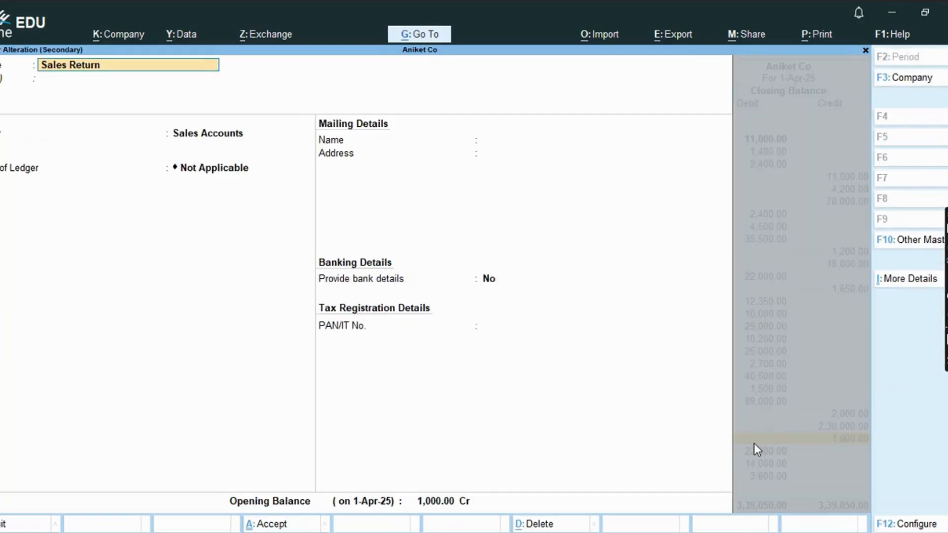
key("Return")
key("Return")
key("Return")
key("Return")
key("Return")
key("Return")
key("Return")
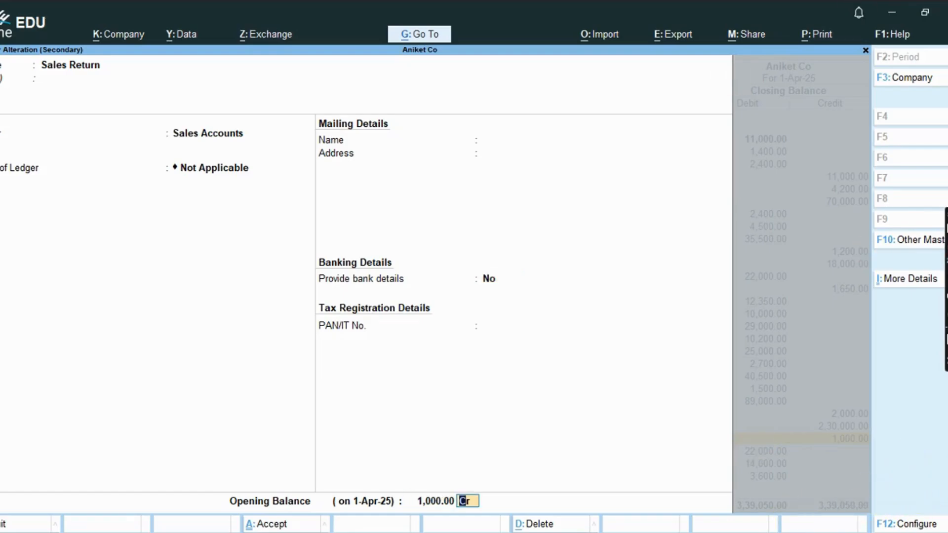
key("alt+Tab")
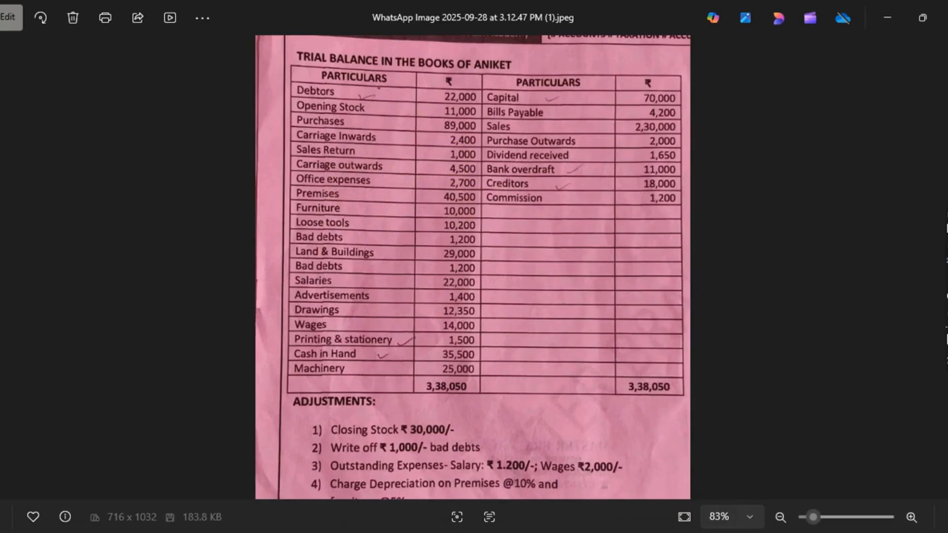
key("alt+Tab")
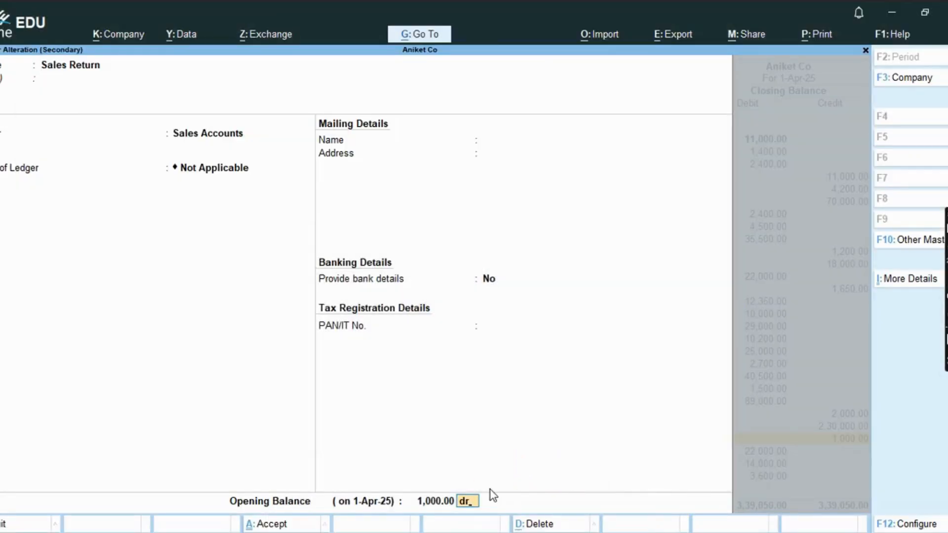
key("Return")
key("Return")
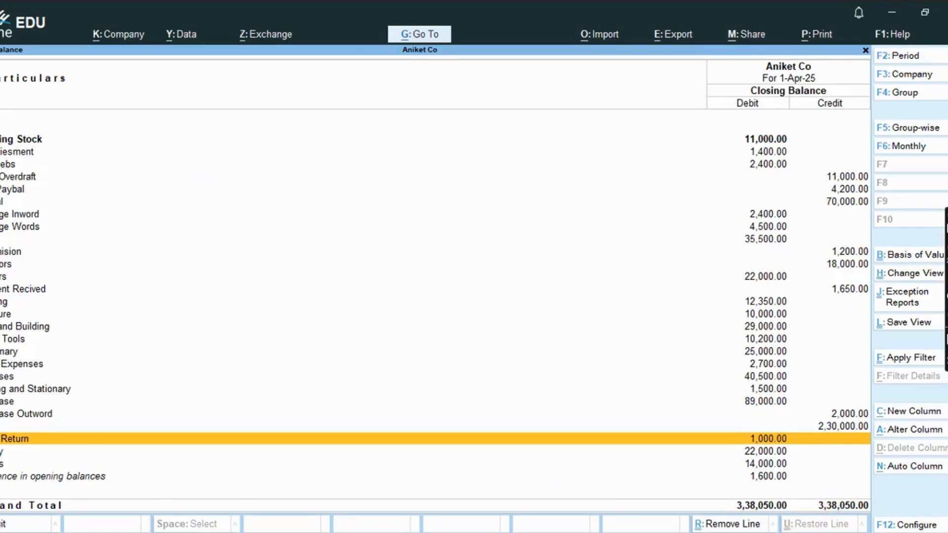
Step: Compare the Trial Balance report's debit and credit totals with the totals in the source image
key("alt+Tab")
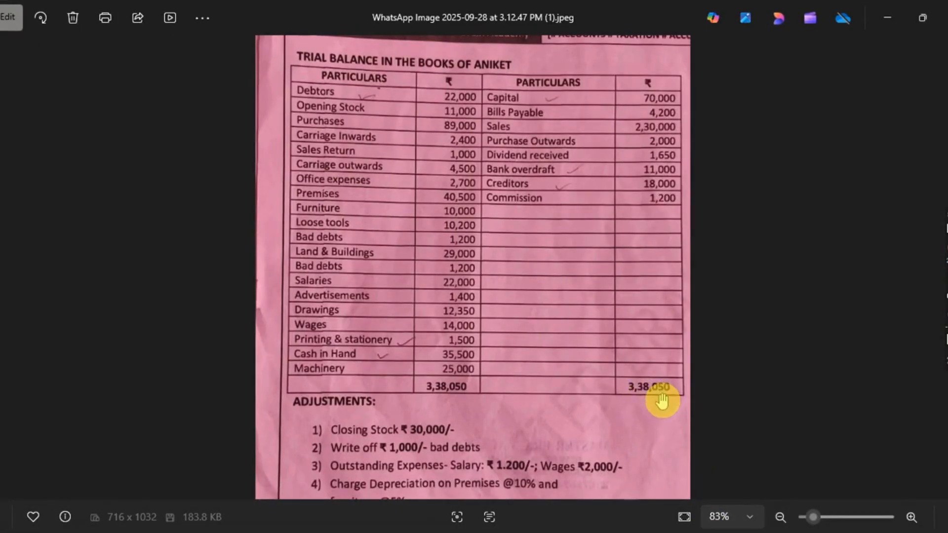
key("alt+Tab")
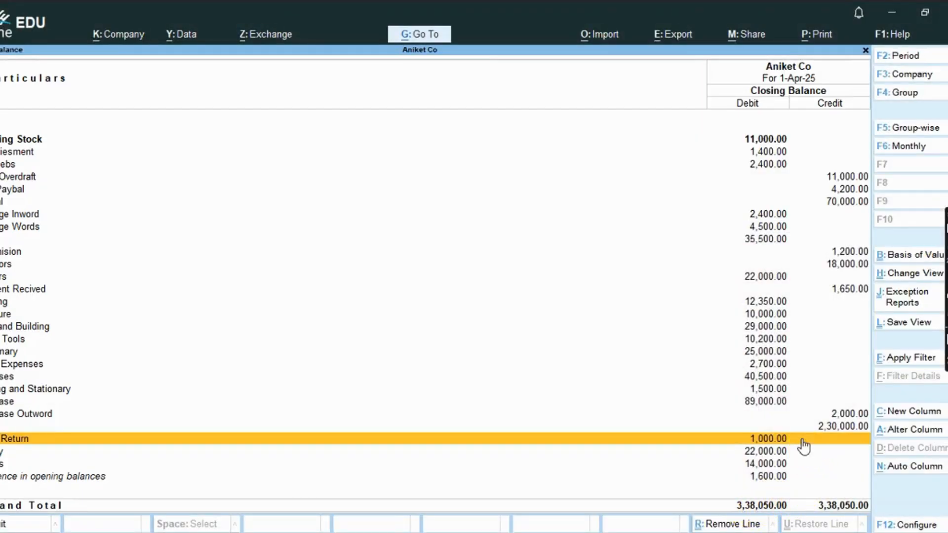
key("alt+Tab")
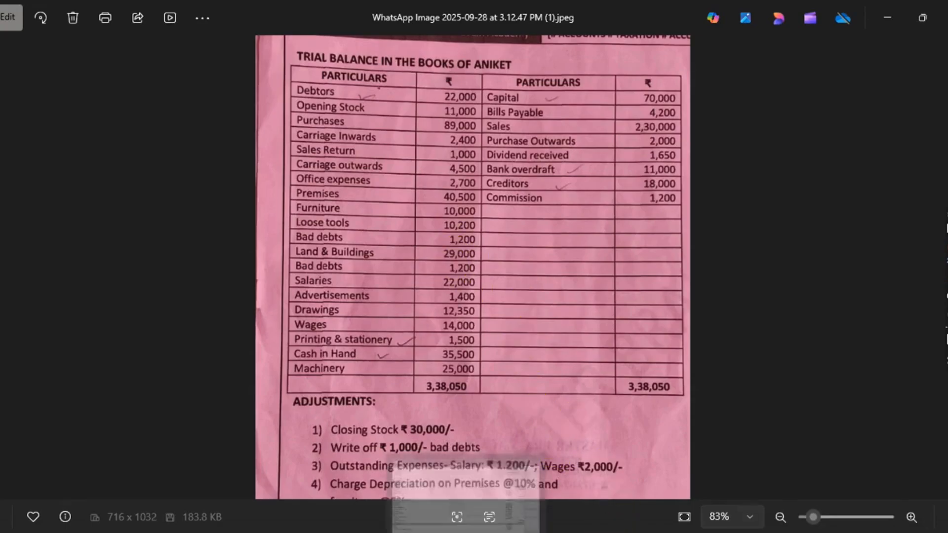
left_click(466, 532)
Step: Close the Trial Balance report, return to the Gateway of Tally and start creating a new ledger
key("Escape")
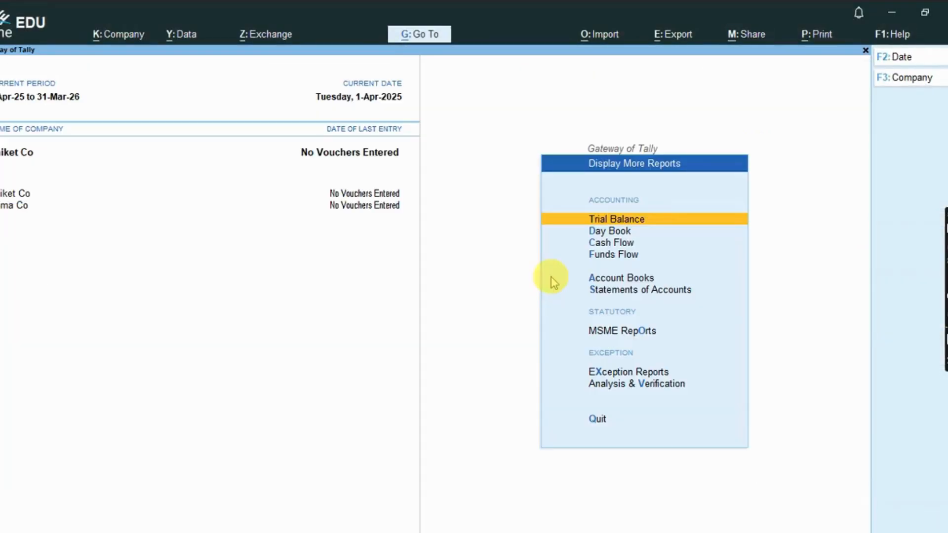
key("Escape")
key("Escape")
key("Escape")
key("Up")
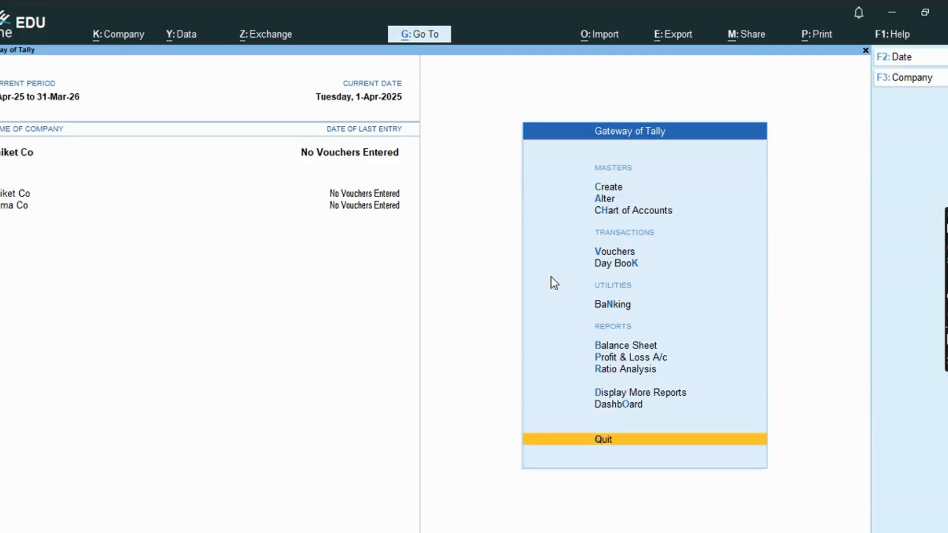
key("Up")
key("Down")
key("Down")
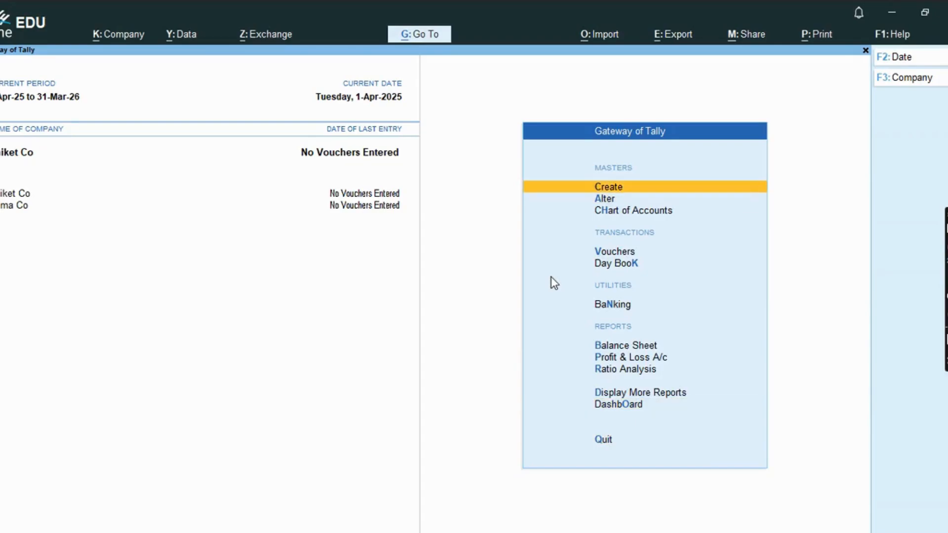
key("Return")
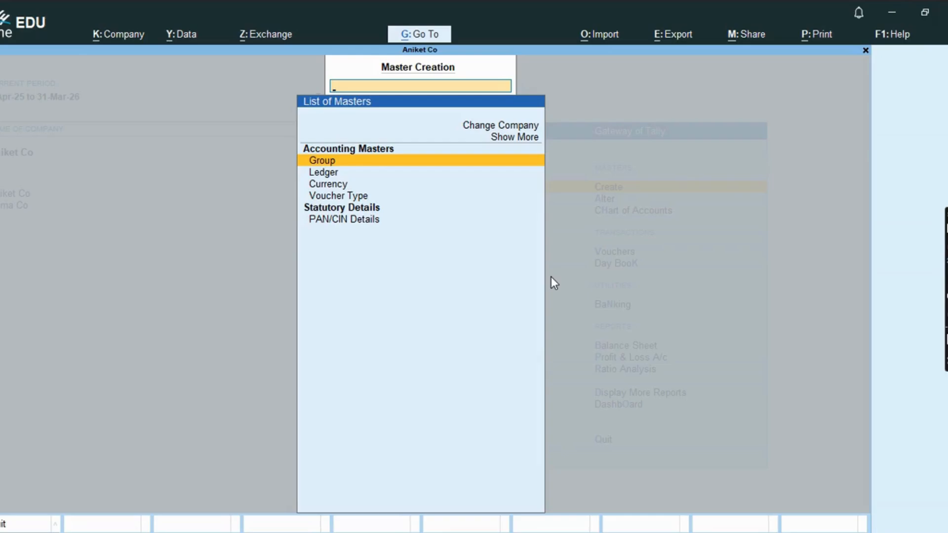
key("Down")
key("Return")
Step: Name the new ledger Sale Av, keeping the Sales Accounts group and Not Applicable as the type of ledger
type("Sa")
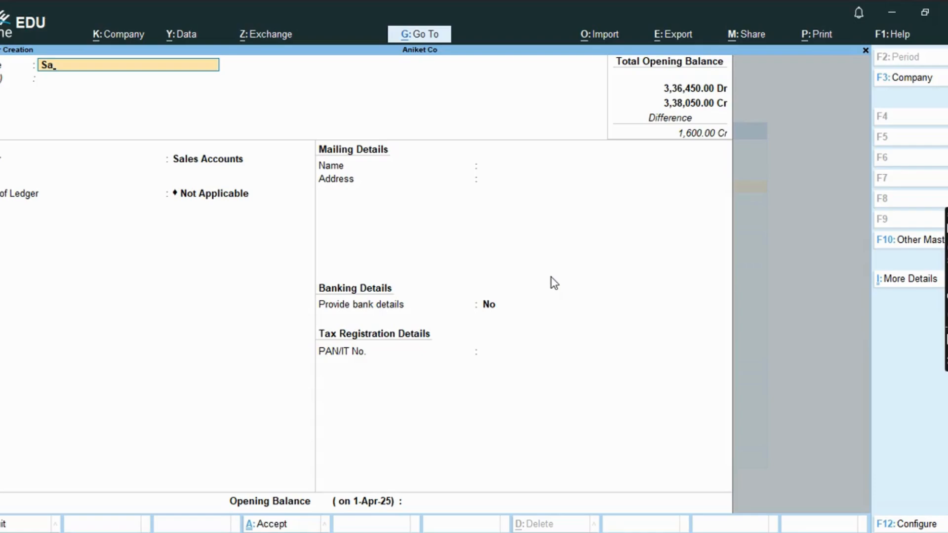
type("le")
left_click(554, 283)
type("av")
key("Return")
key("Return")
key("Return")
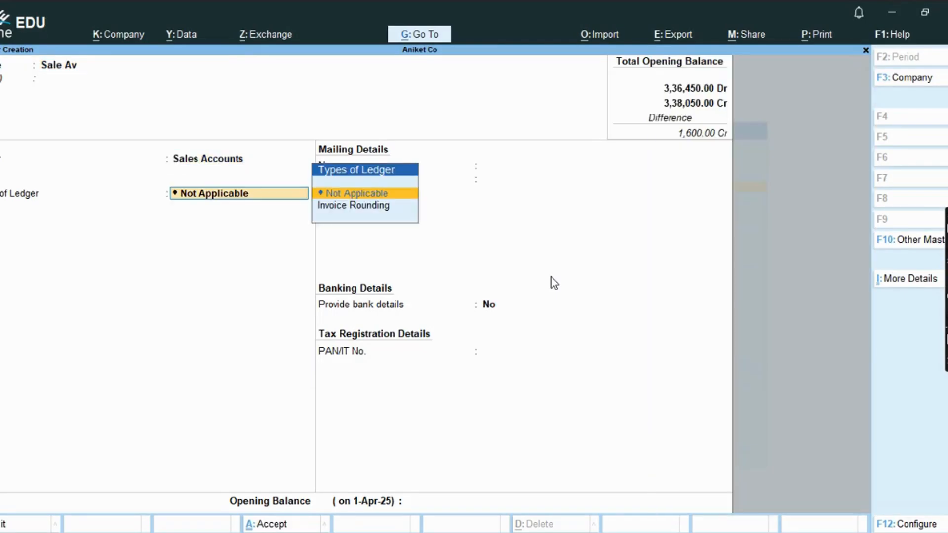
key("Return")
key("Return")
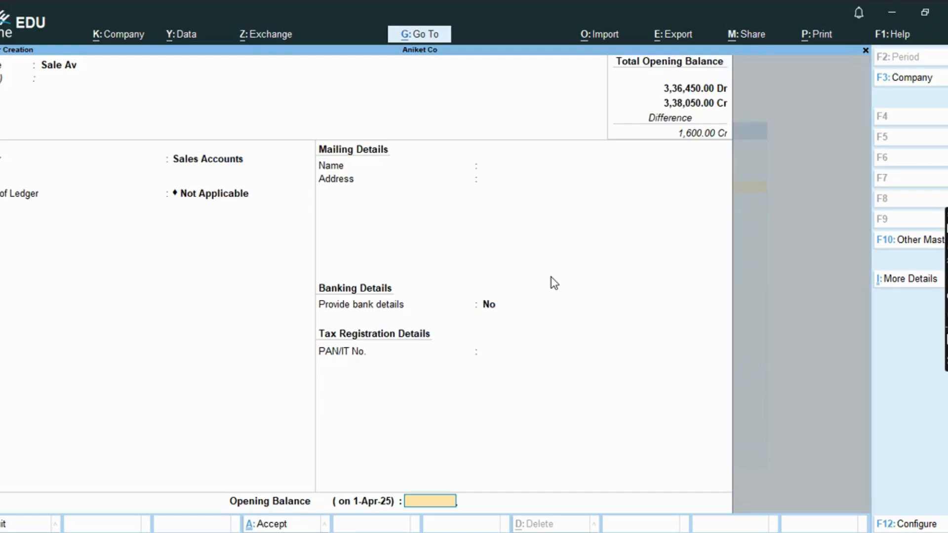
Step: Try a 1,000 opening balance for the Sale Av ledger and quit its creation without saving, back to the Gateway of Tally
type("1000")
key("Return")
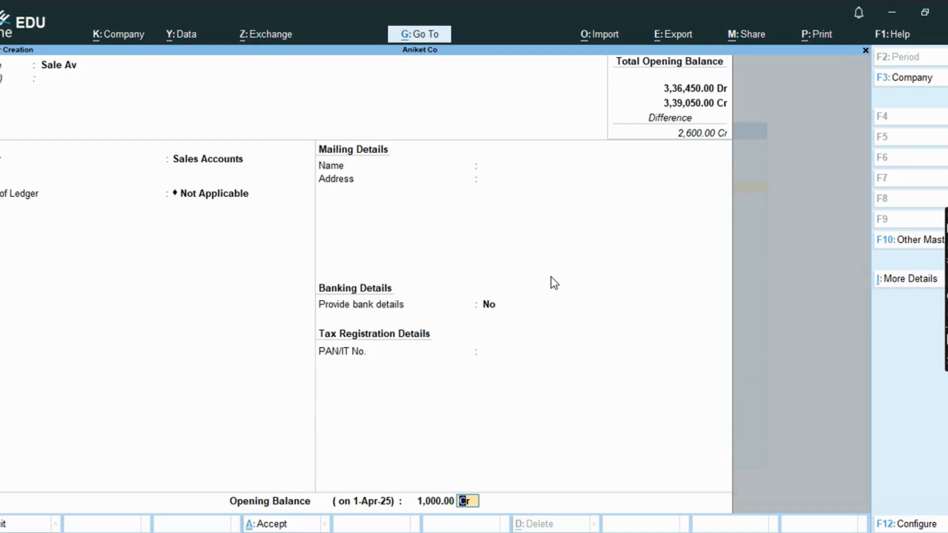
type("d")
key("BackSpace")
key("BackSpace")
key("Escape")
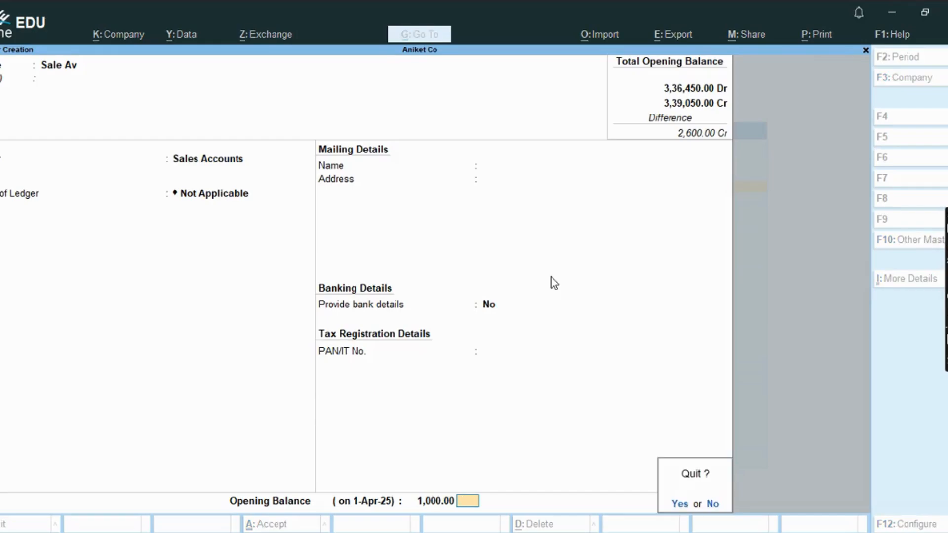
key("y")
key("Escape")
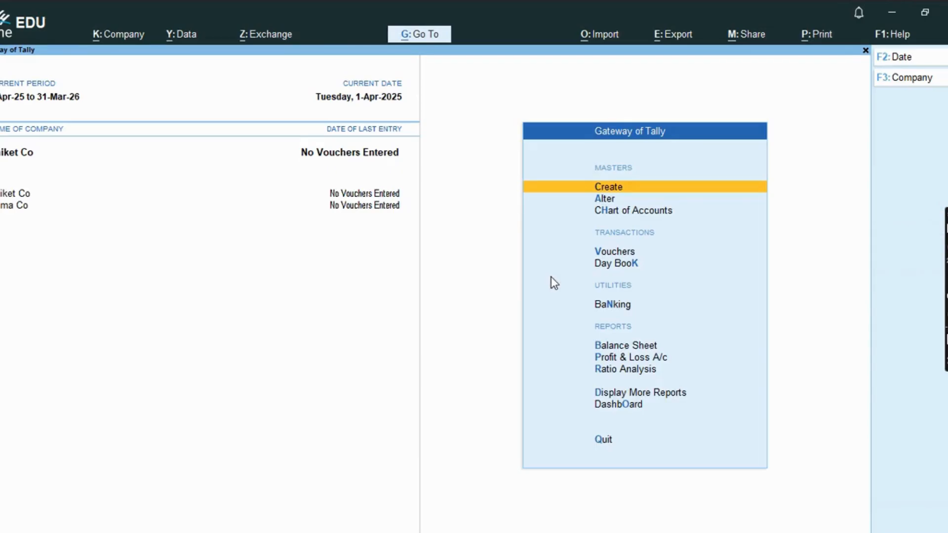
key("Escape")
Step: Open the Trial Balance report among the additional accounting reports
left_click(551, 276)
key("Down")
key("Down")
key("Down")
key("Down")
key("Down")
key("Down")
key("Down")
key("Down")
key("Down")
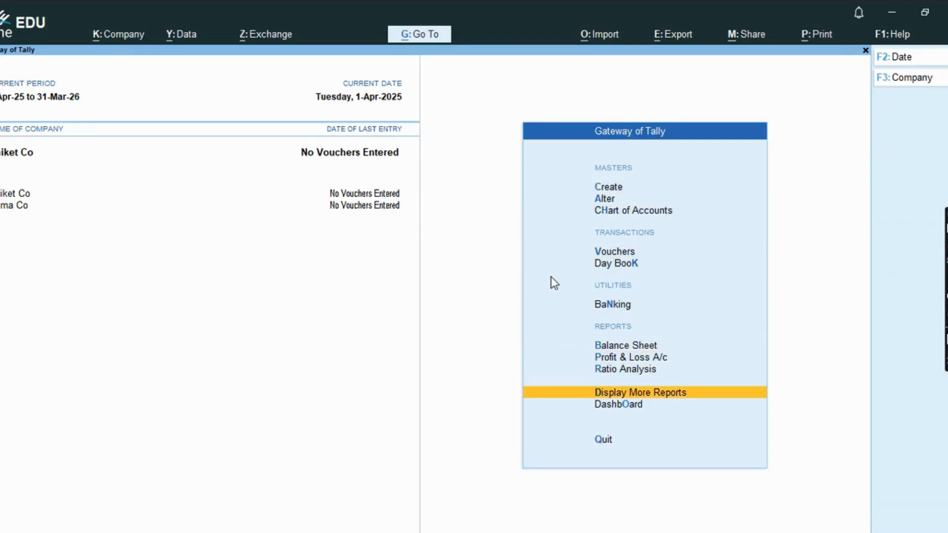
key("Return")
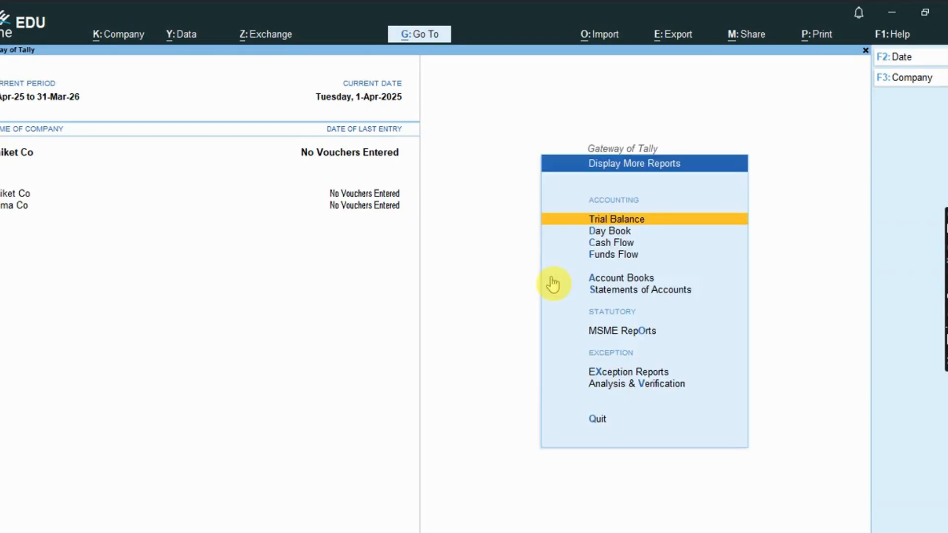
key("Down")
key("Up")
key("Return")
Step: Examine the group-wise debit and credit closing balances in the Trial Balance, from Capital Account to Indirect Expenses
key("Down")
key("Down")
key("Down")
key("Down")
key("Down")
key("Down")
key("Down")
key("Down")
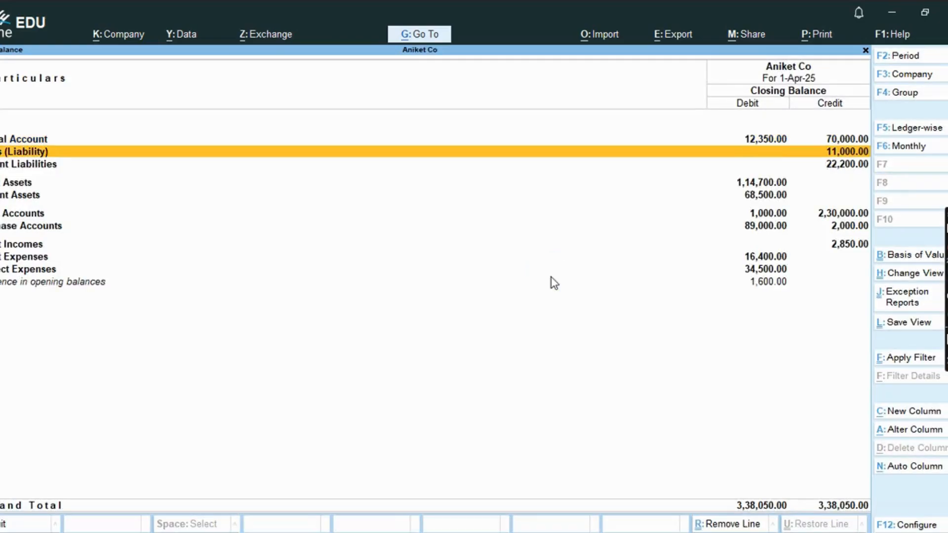
key("Down")
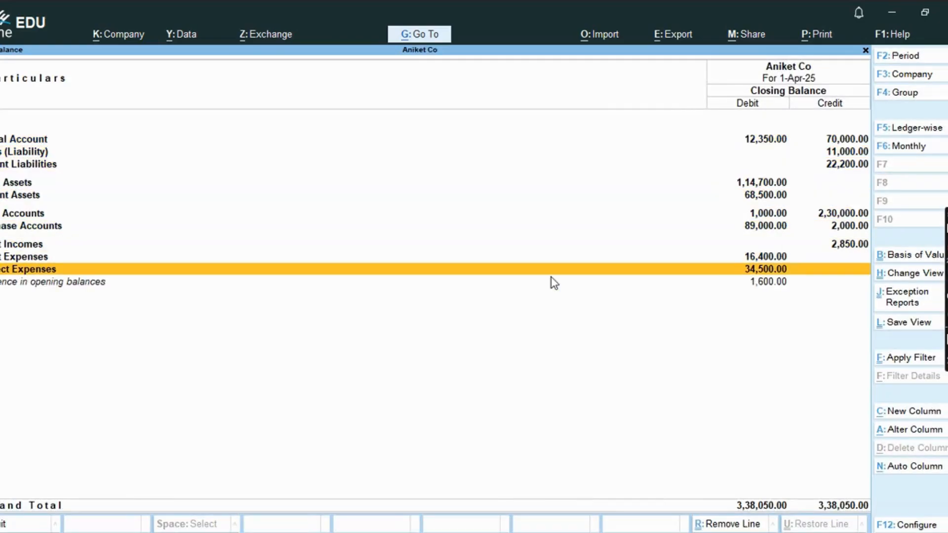
key("Up")
key("Up")
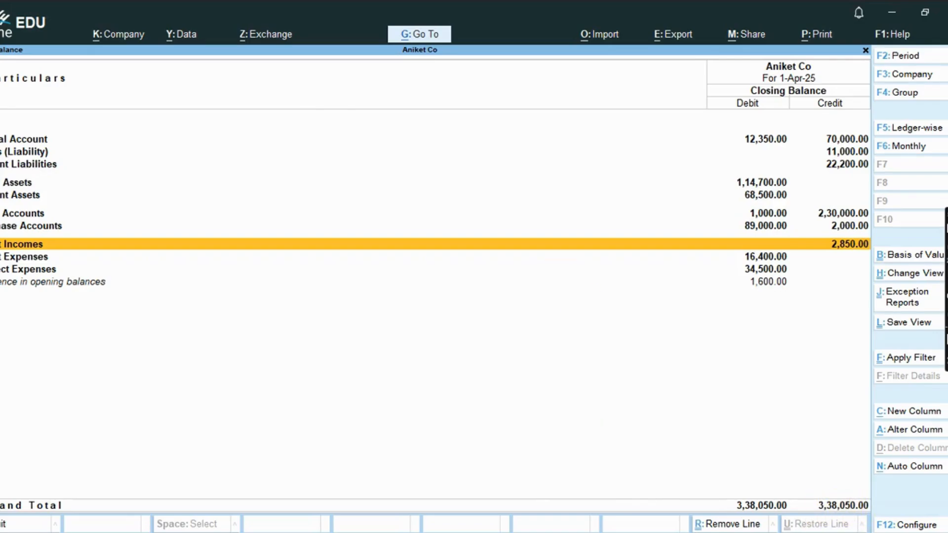
left_click(731, 532)
left_click(727, 532)
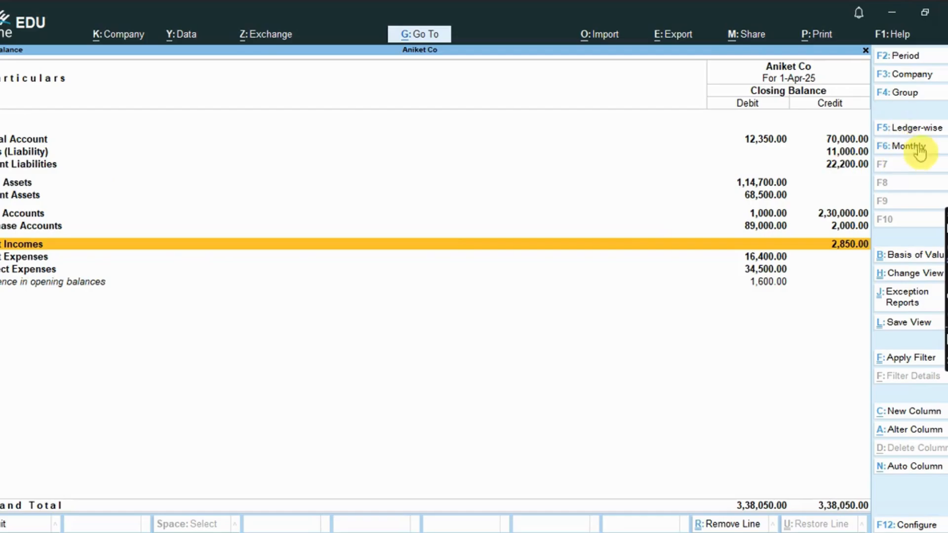
Step: Compare the Trial Balance in its group-wise and ledger-wise views, ending on the ledger-wise view
left_click(914, 129)
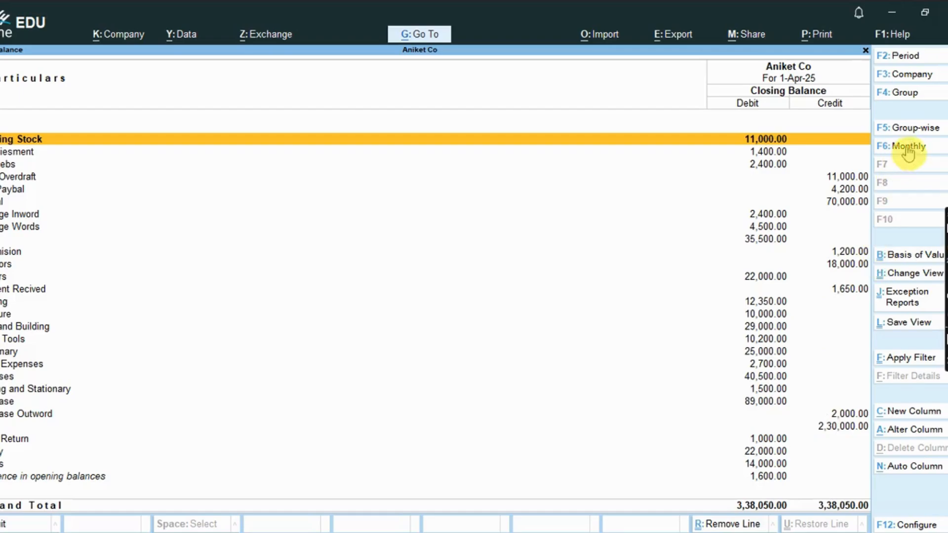
left_click(911, 130)
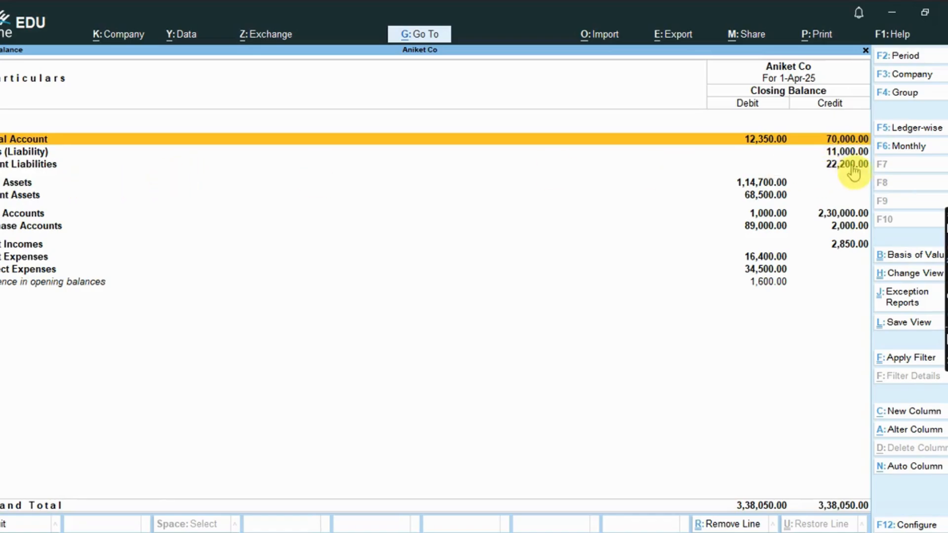
left_click(916, 129)
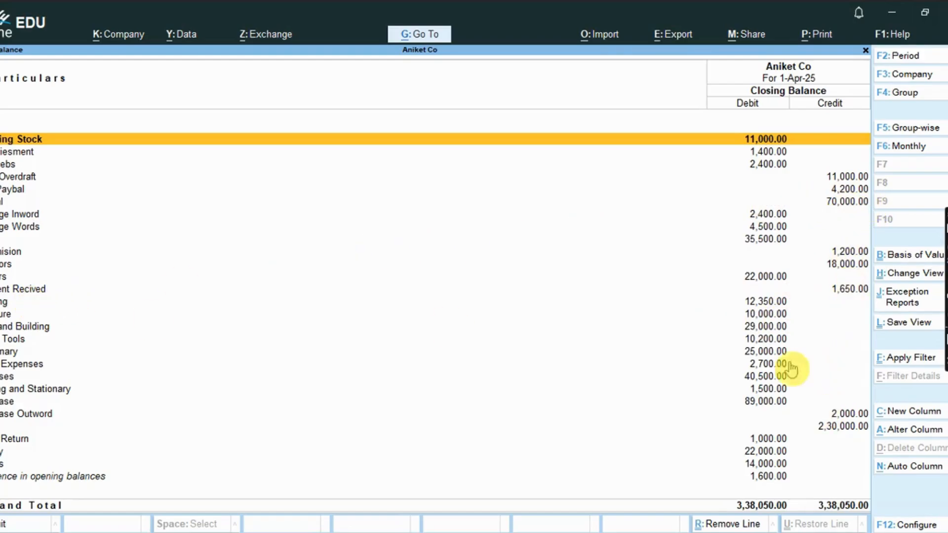
left_click(913, 128)
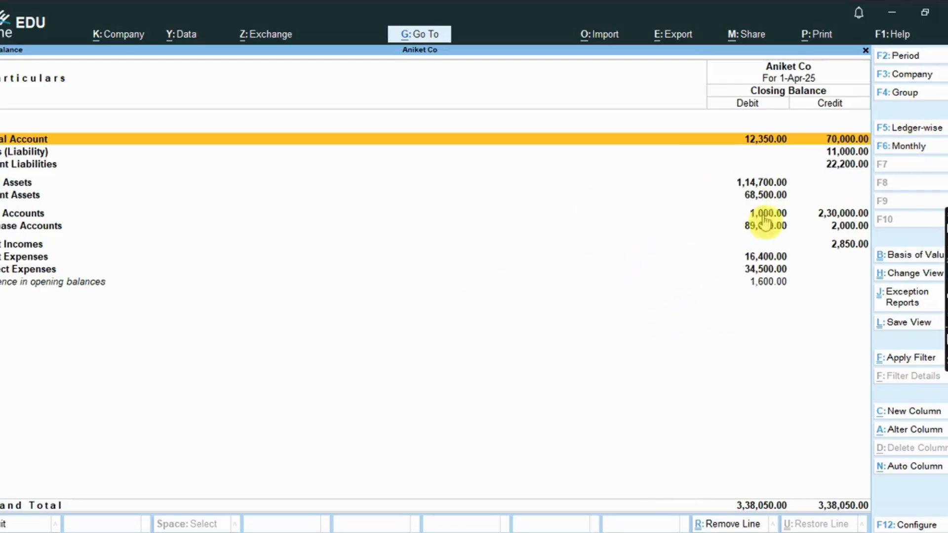
left_click(907, 128)
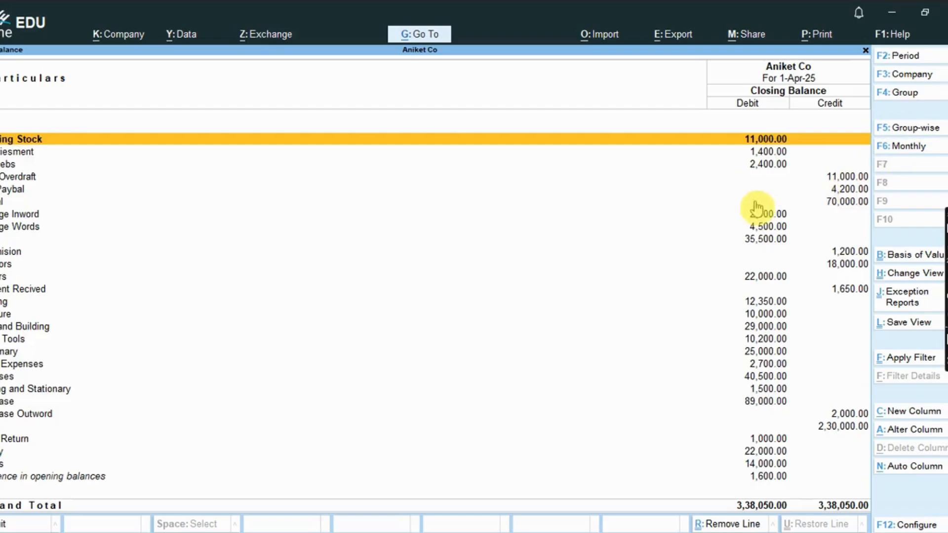